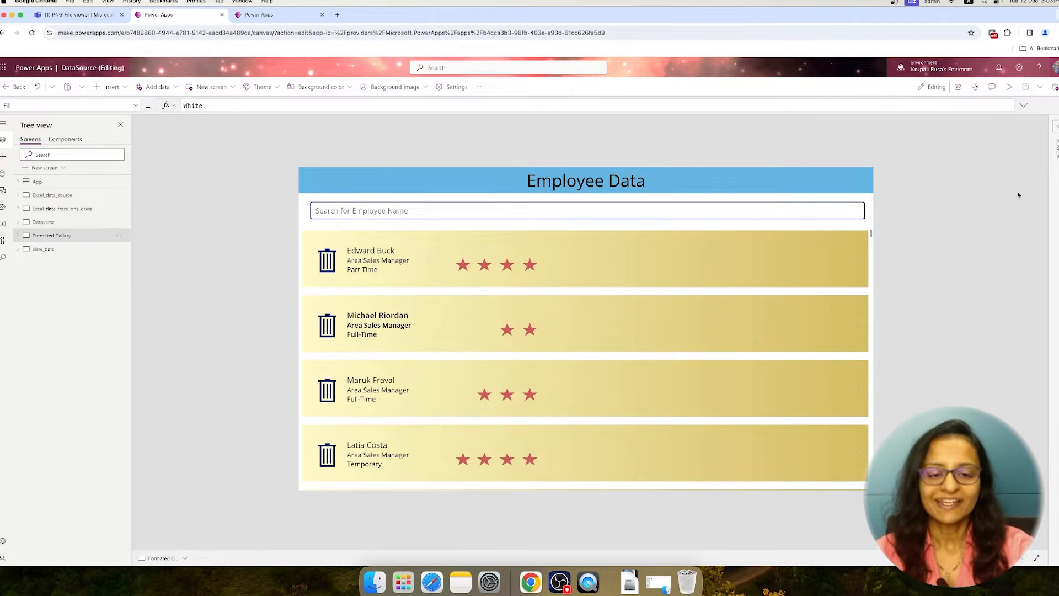
Start previewing the Employee Data app and examine the EmployeeData table in its separate browser page before returning to the preview
{"action": "left_click", "coordinate": [1009, 87]}
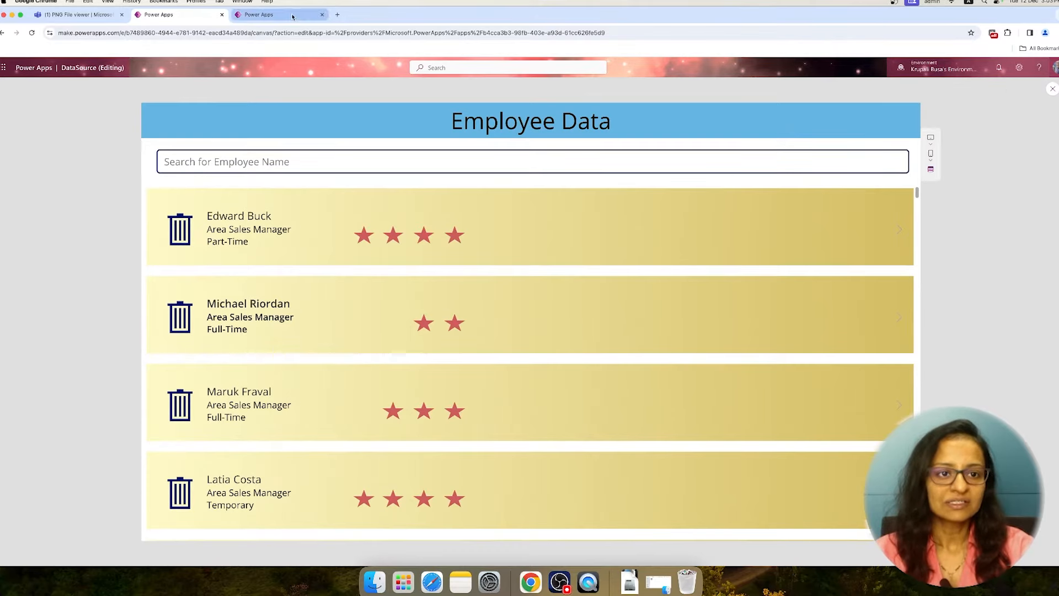
{"action": "left_click", "coordinate": [265, 14]}
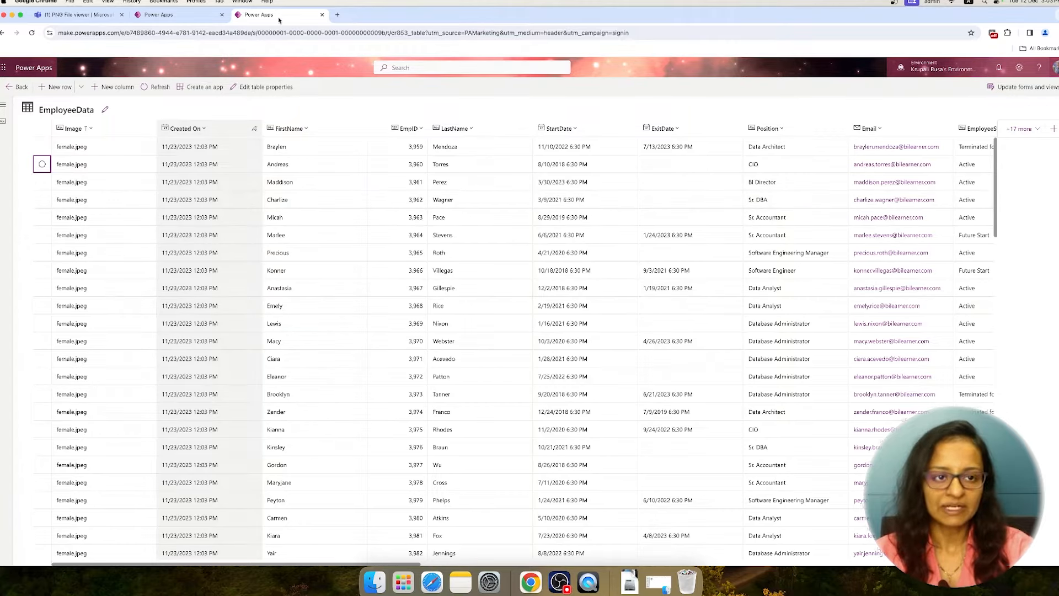
{"action": "left_click", "coordinate": [178, 17]}
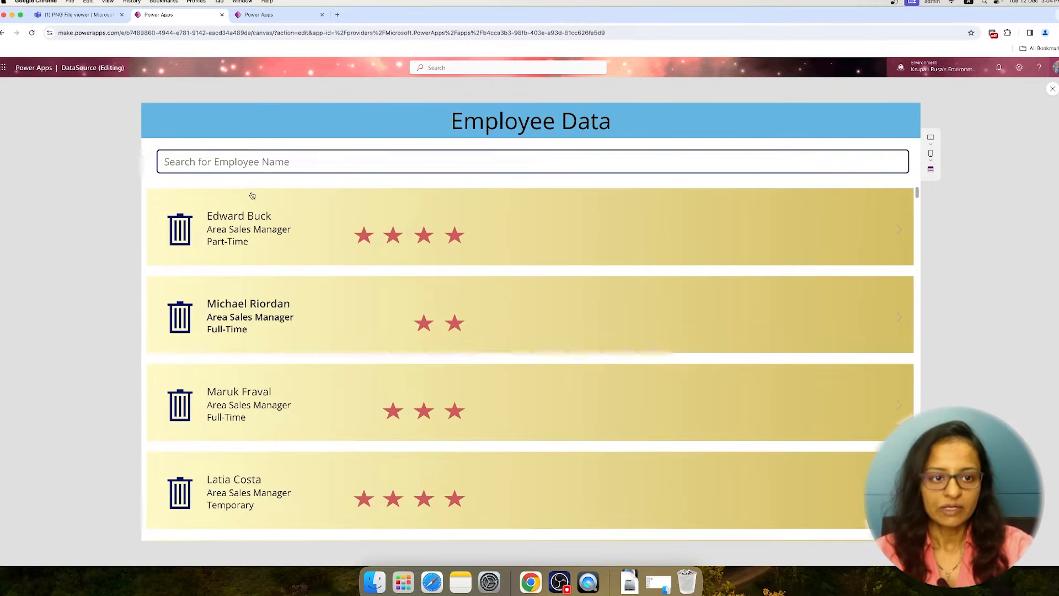
Search the employee gallery for the Area Sales Manager with Temporary status by first name and open that employee's details
{"action": "left_click", "coordinate": [249, 164]}
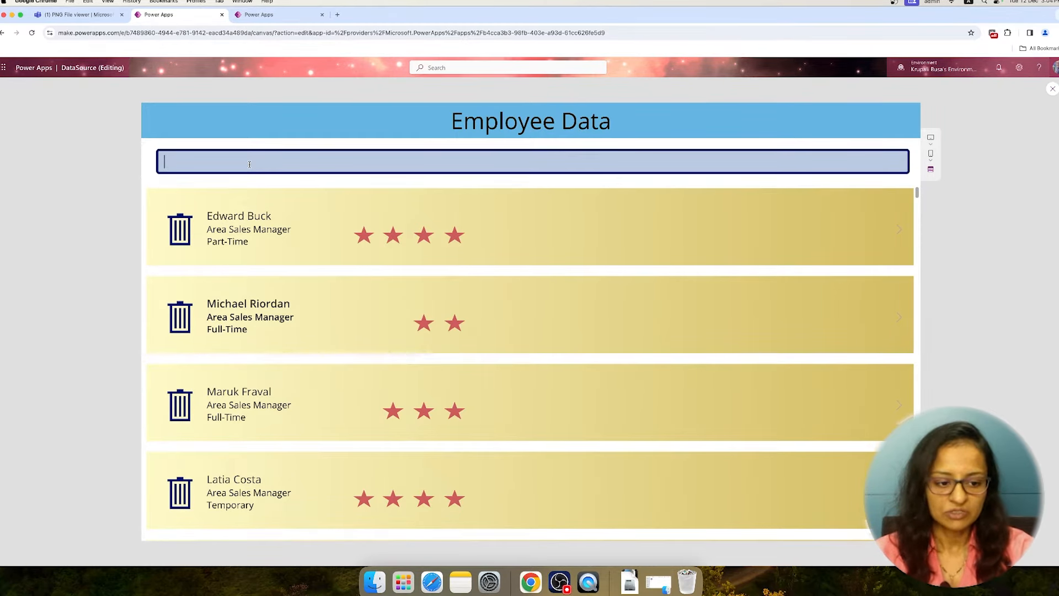
{"action": "type", "text": "La"}
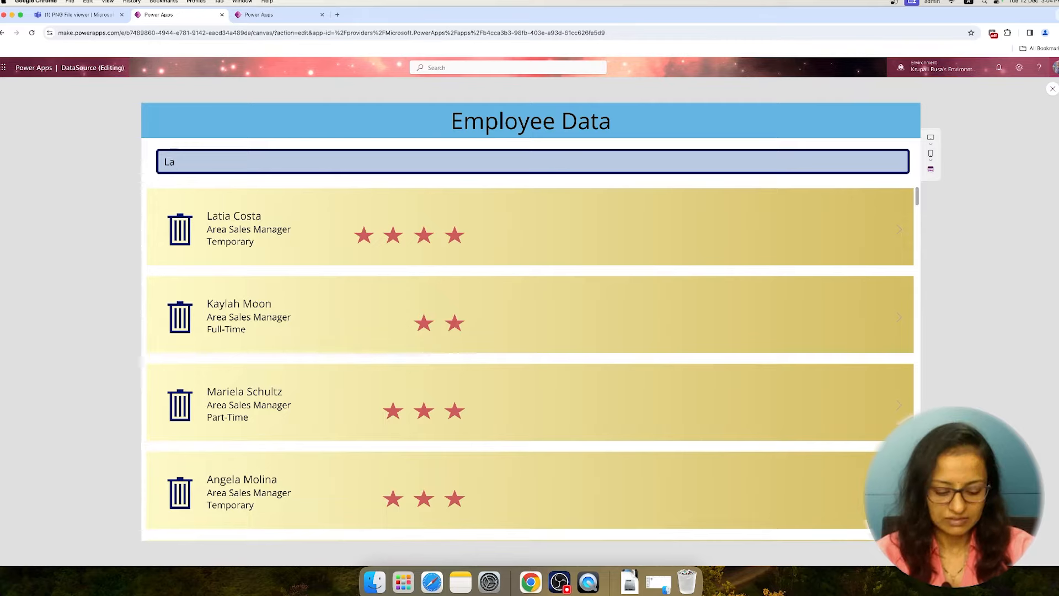
{"action": "type", "text": "tia"}
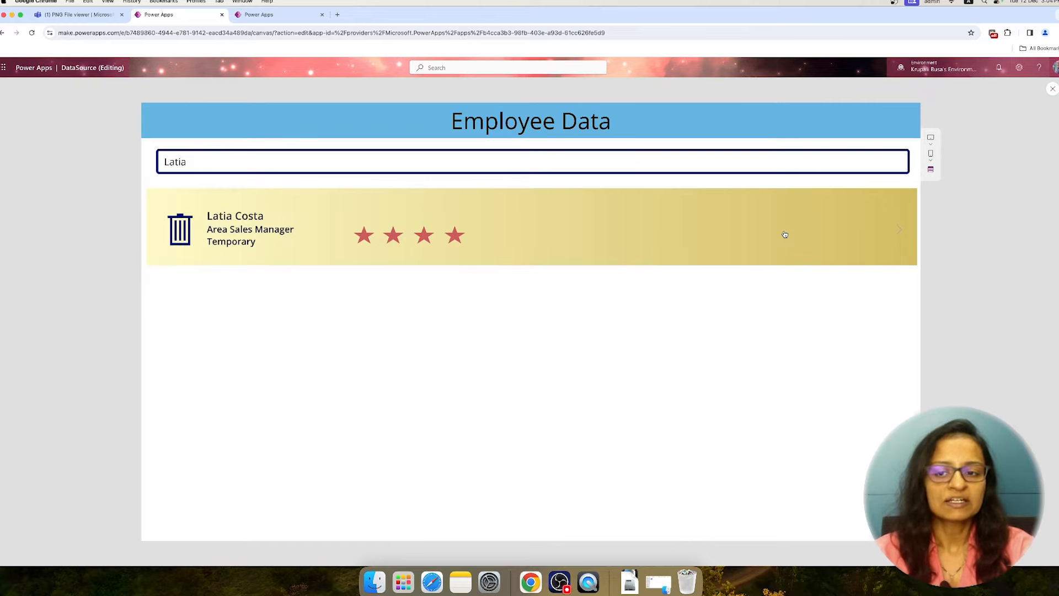
{"action": "left_click", "coordinate": [897, 237]}
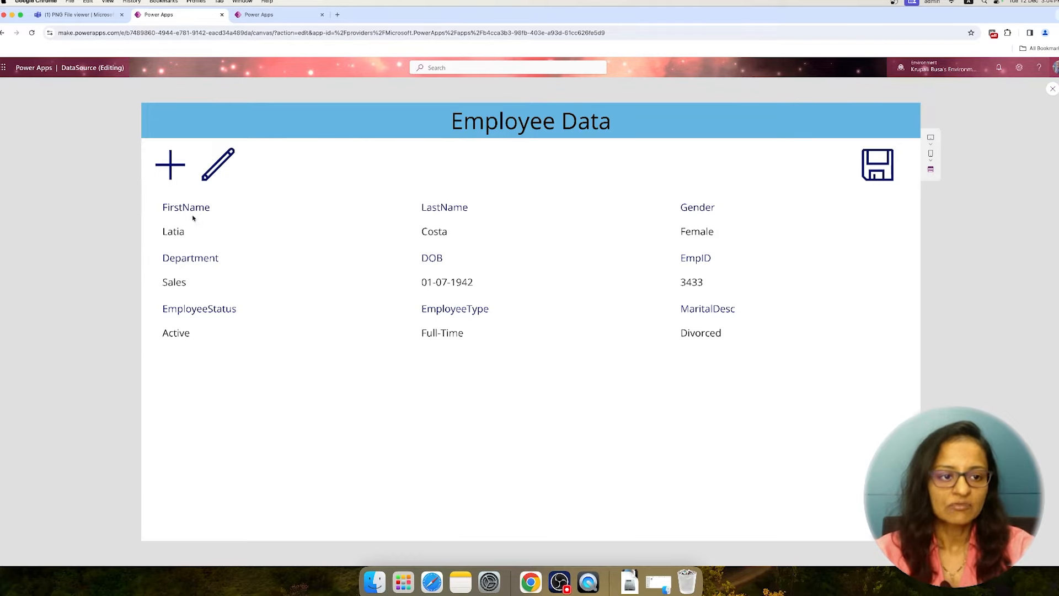
Put the employee's details into edit mode, correct the spelling of the first name, and save the record
{"action": "left_click", "coordinate": [219, 171]}
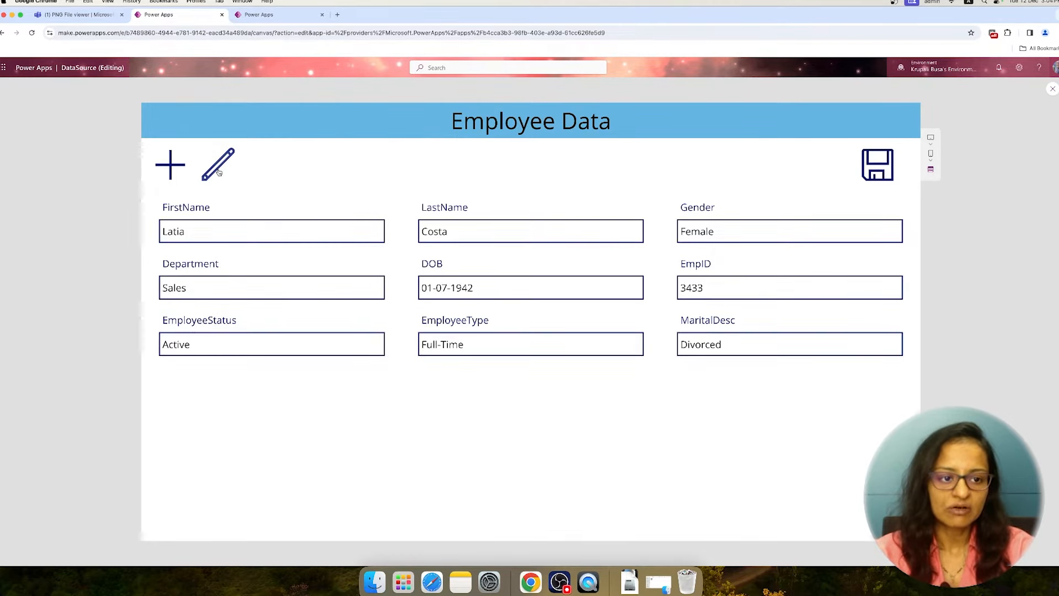
{"action": "left_click", "coordinate": [213, 230]}
{"action": "key", "text": "BackSpace"}
{"action": "key", "text": "BackSpace"}
{"action": "type", "text": "ina"}
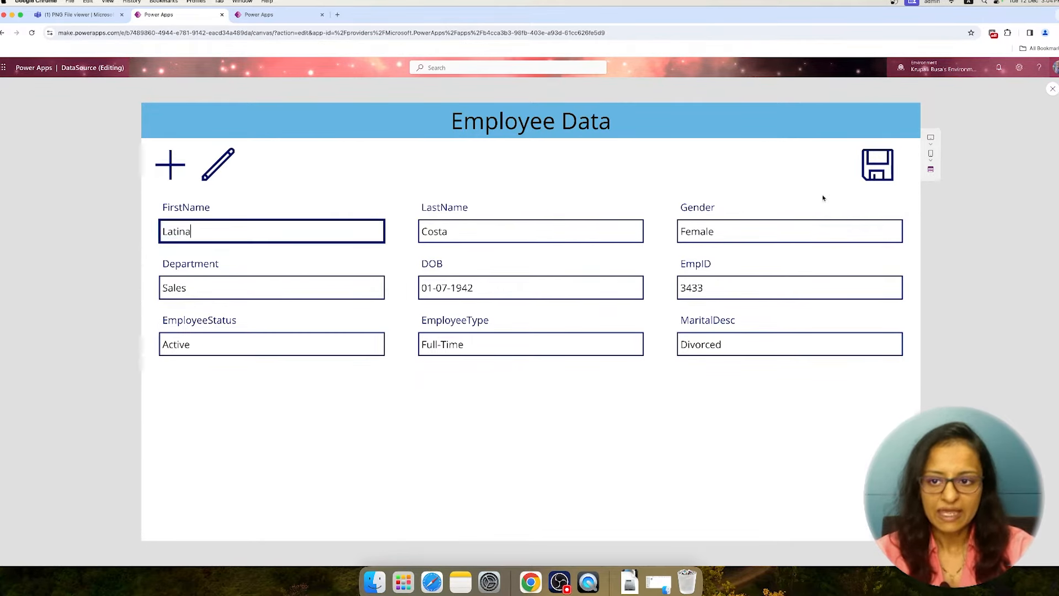
{"action": "left_click", "coordinate": [879, 166]}
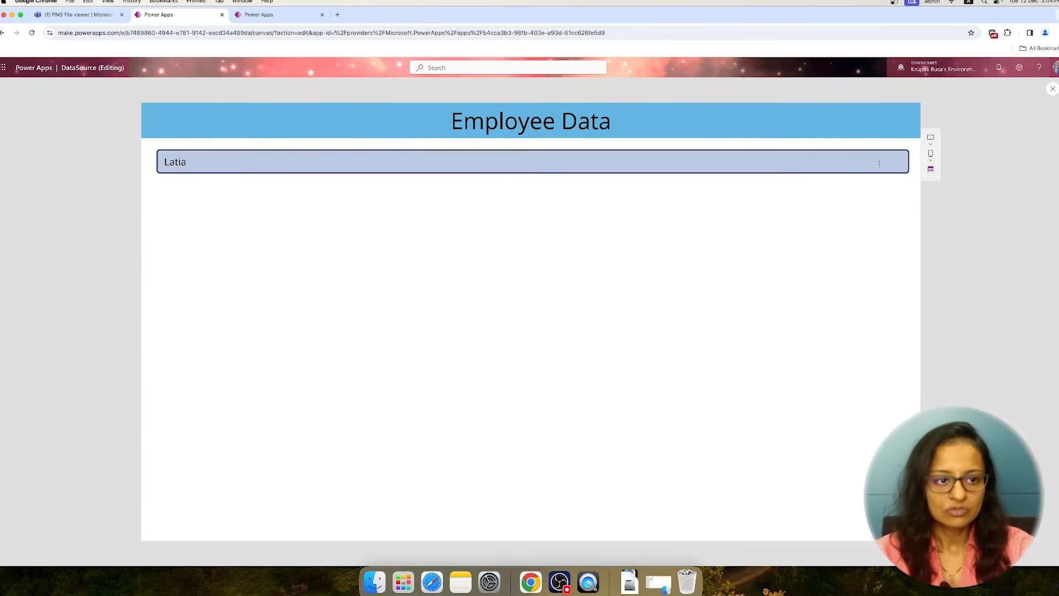
Shorten the gallery search to the first three letters of the employee's name and open the edited record
{"action": "left_click", "coordinate": [206, 165]}
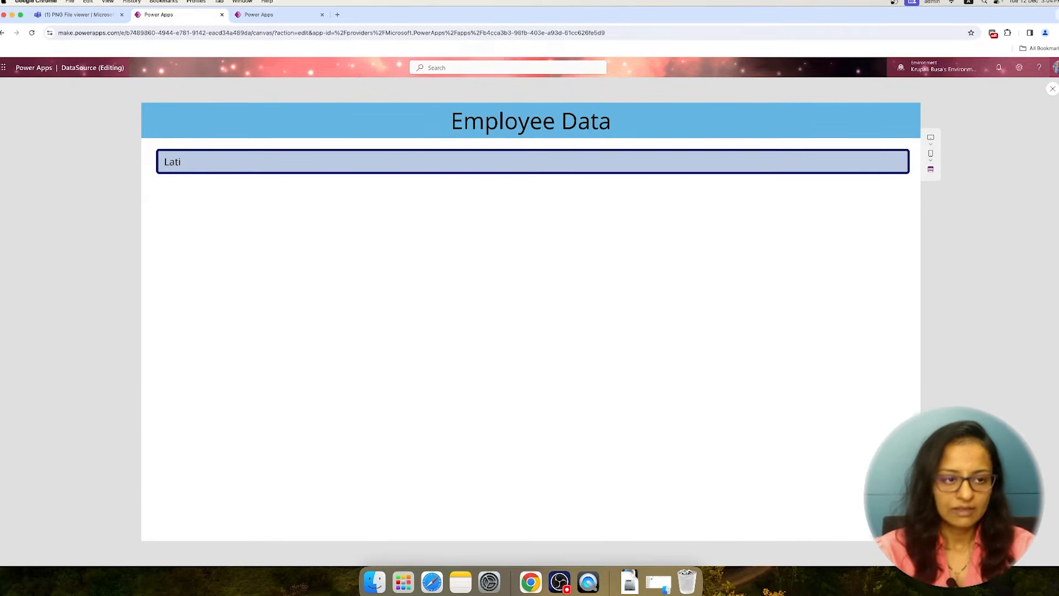
{"action": "key", "text": "BackSpace"}
{"action": "key", "text": "BackSpace"}
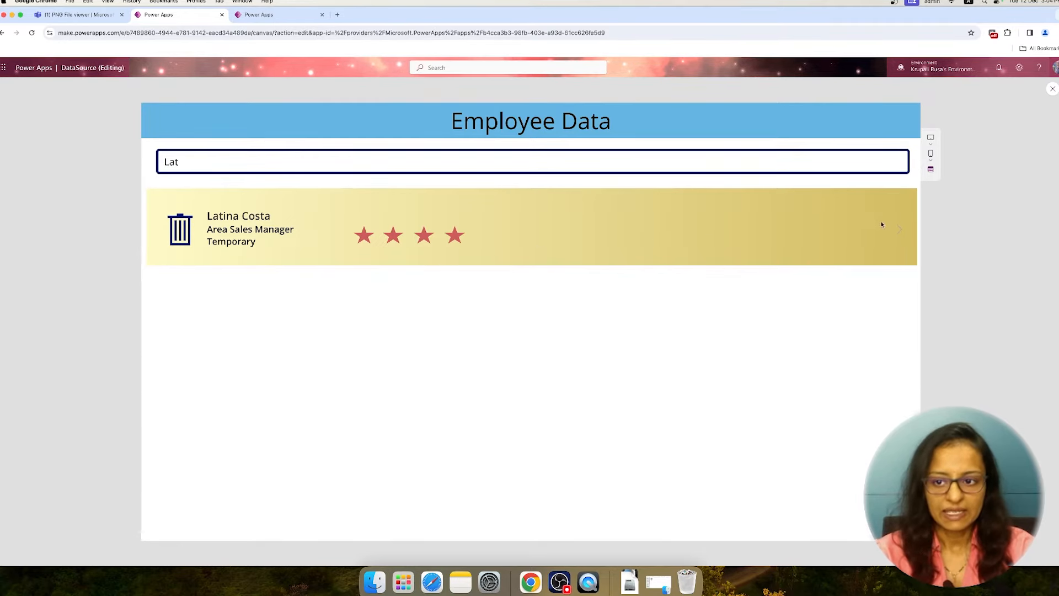
{"action": "left_click", "coordinate": [896, 232]}
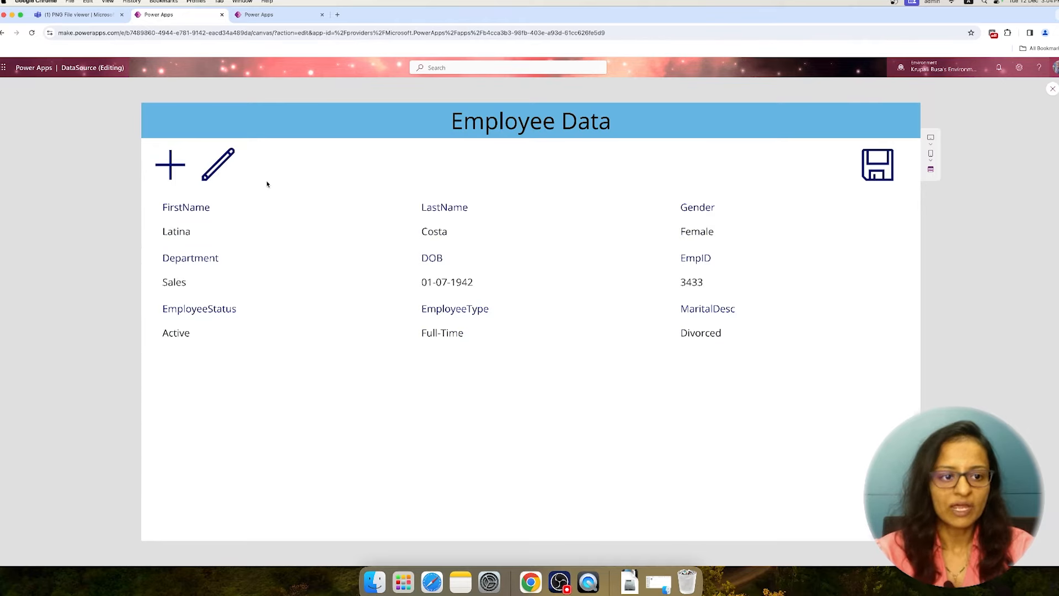
Start a new employee record, fill in the first and last name, and set Gender to Female
{"action": "left_click", "coordinate": [174, 169]}
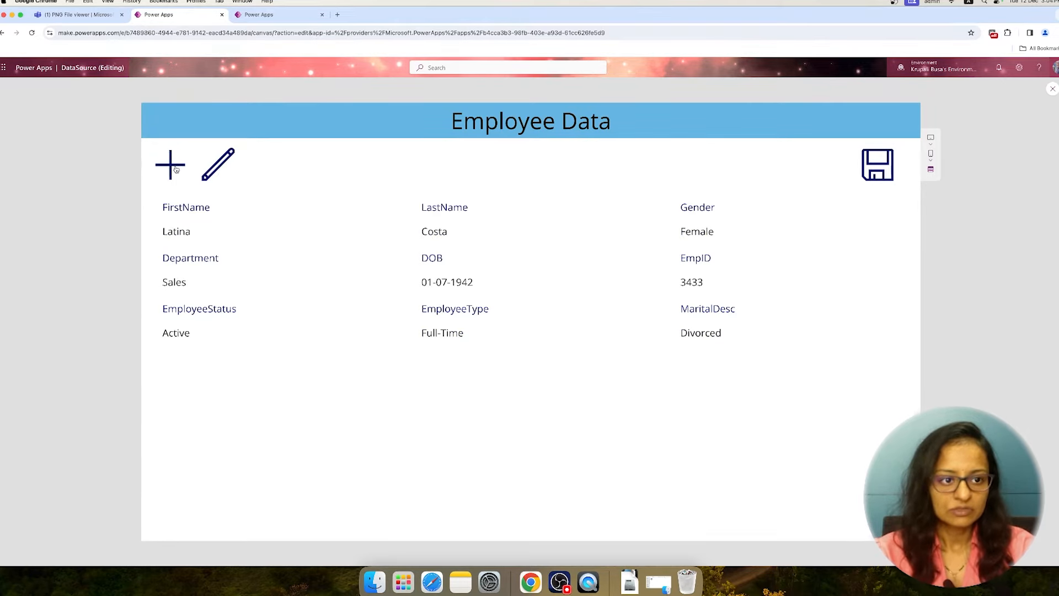
{"action": "left_click", "coordinate": [171, 171]}
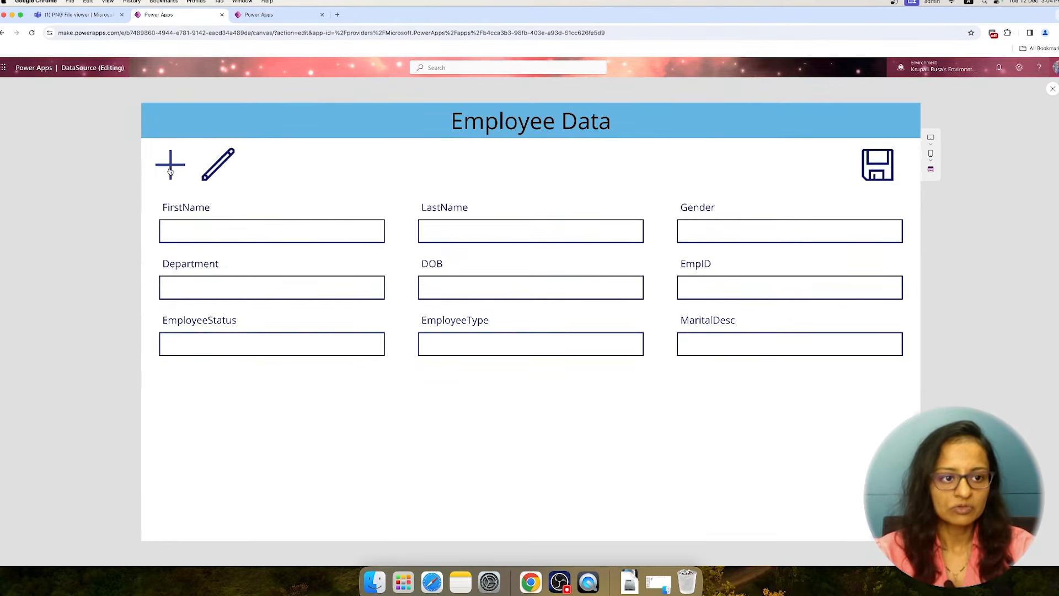
{"action": "left_click", "coordinate": [202, 228]}
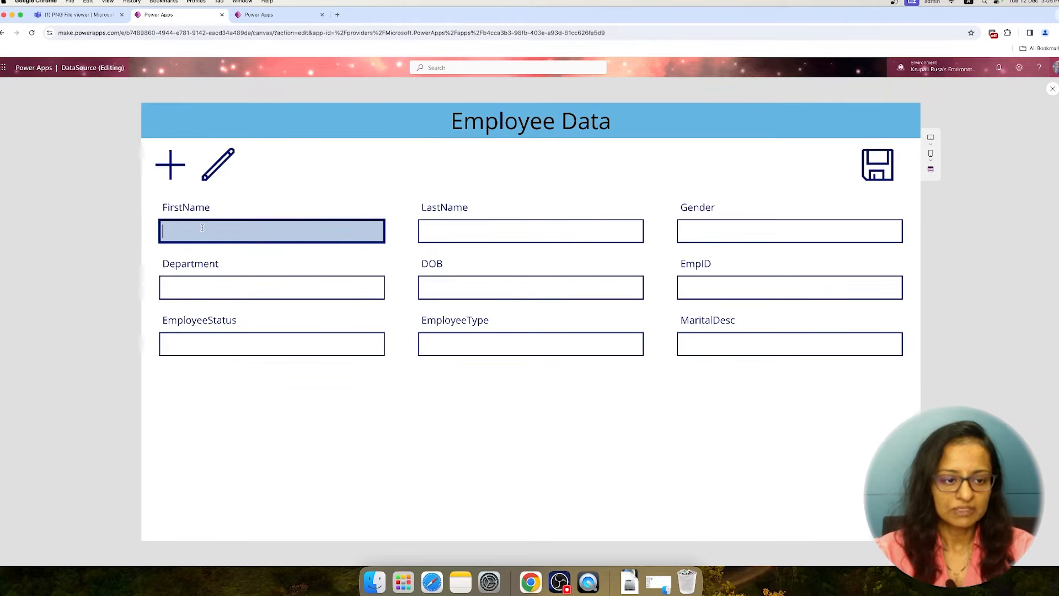
{"action": "key", "text": "Tab"}
{"action": "key", "text": "Tab"}
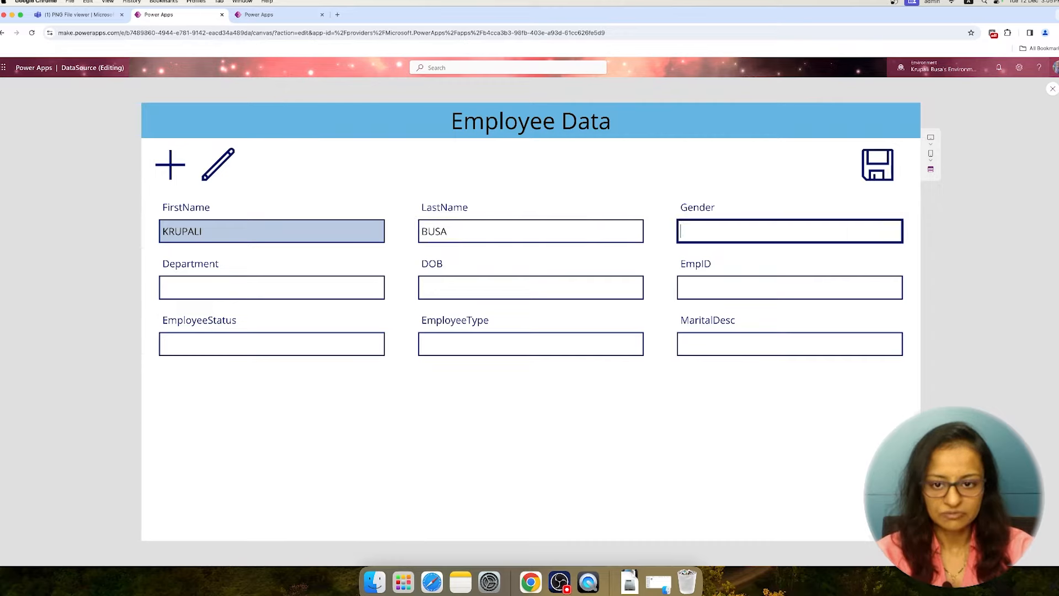
{"action": "type", "text": "Female"}
{"action": "key", "text": "Tab"}
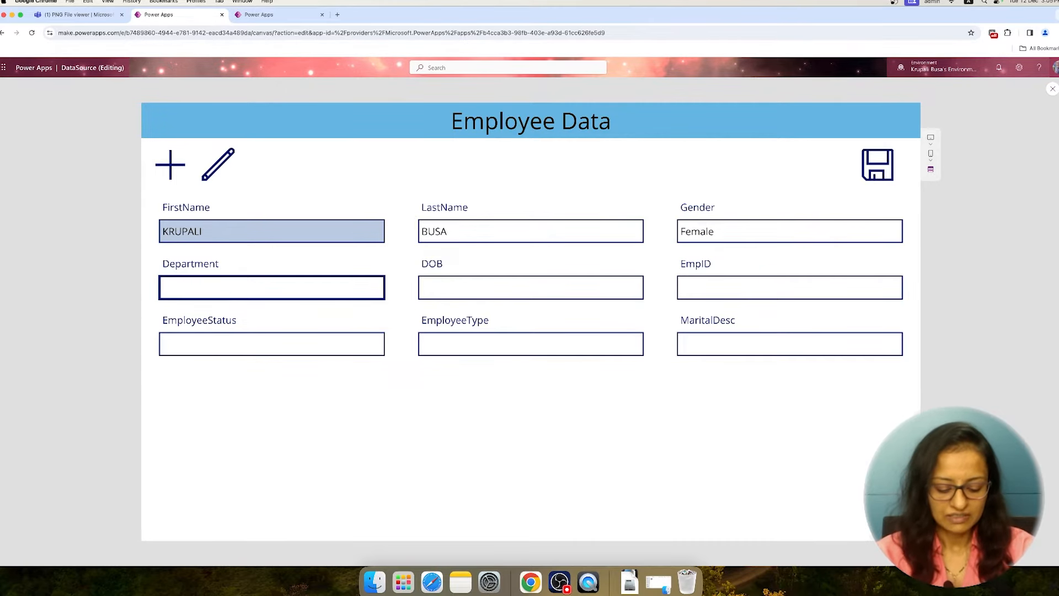
Set the new employee's Department to IT and fill in the date of birth and employee ID
{"action": "type", "text": "IT"}
{"action": "key", "text": "Tab"}
{"action": "type", "text": "16/"}
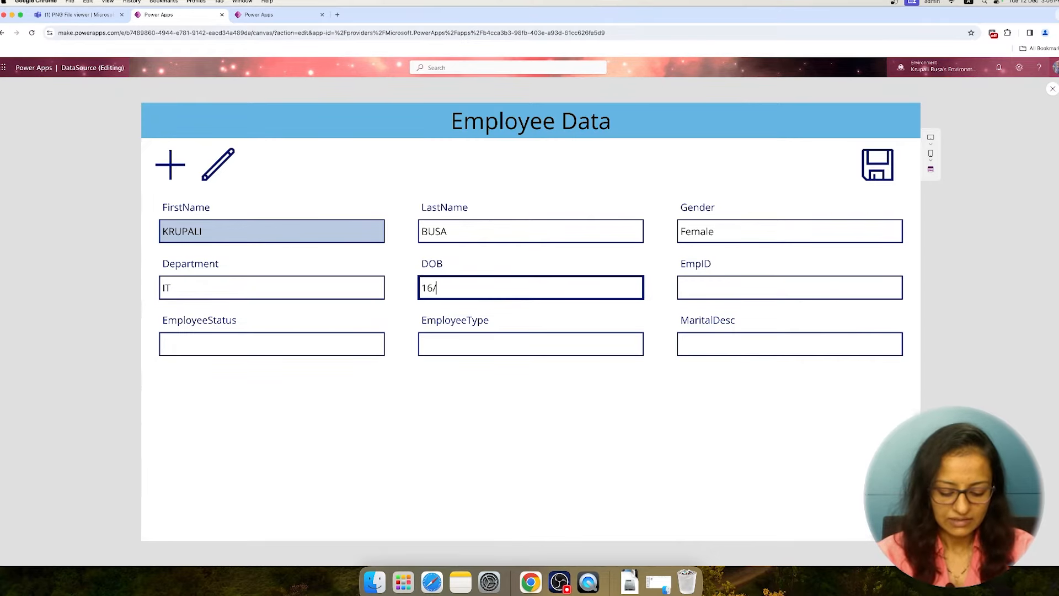
{"action": "type", "text": "02/20002000"}
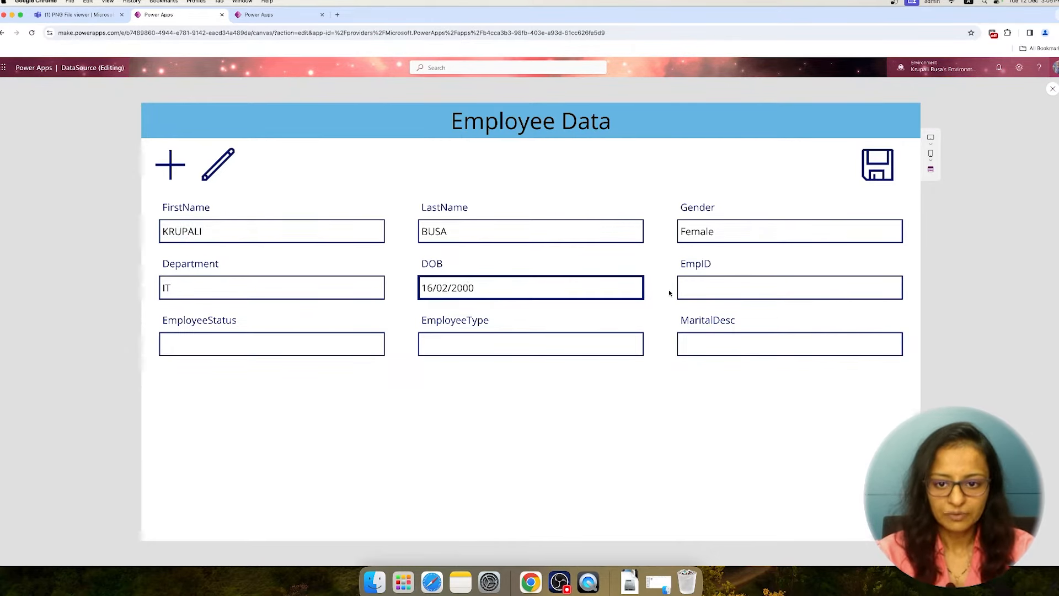
{"action": "left_click", "coordinate": [735, 290]}
{"action": "type", "text": "1234"}
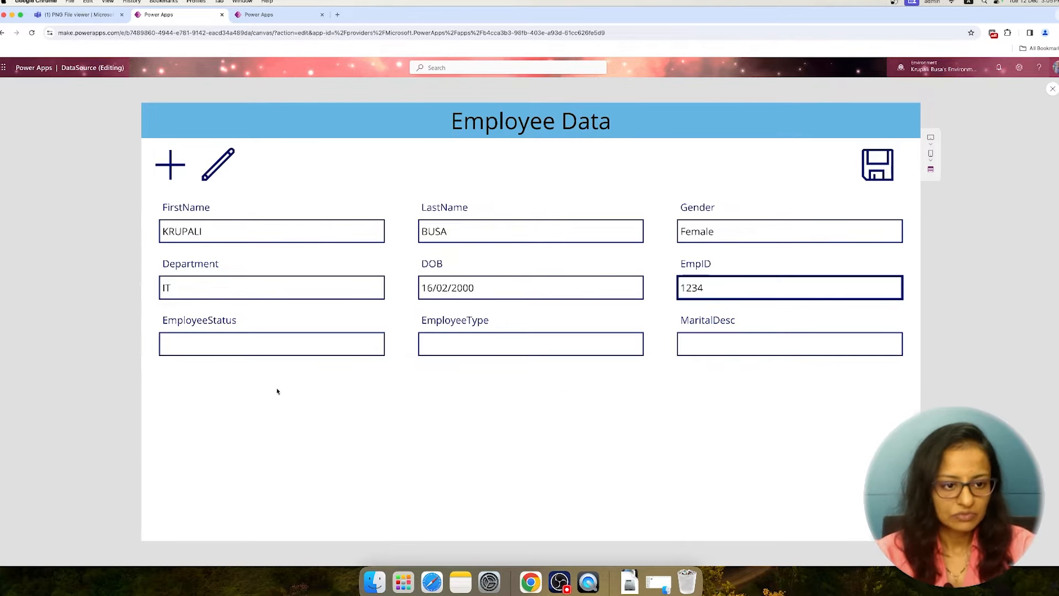
Set EmployeeStatus to Working, EmployeeType to Contract and MaritalDesc to Married, and save the new employee record
{"action": "left_click", "coordinate": [249, 348]}
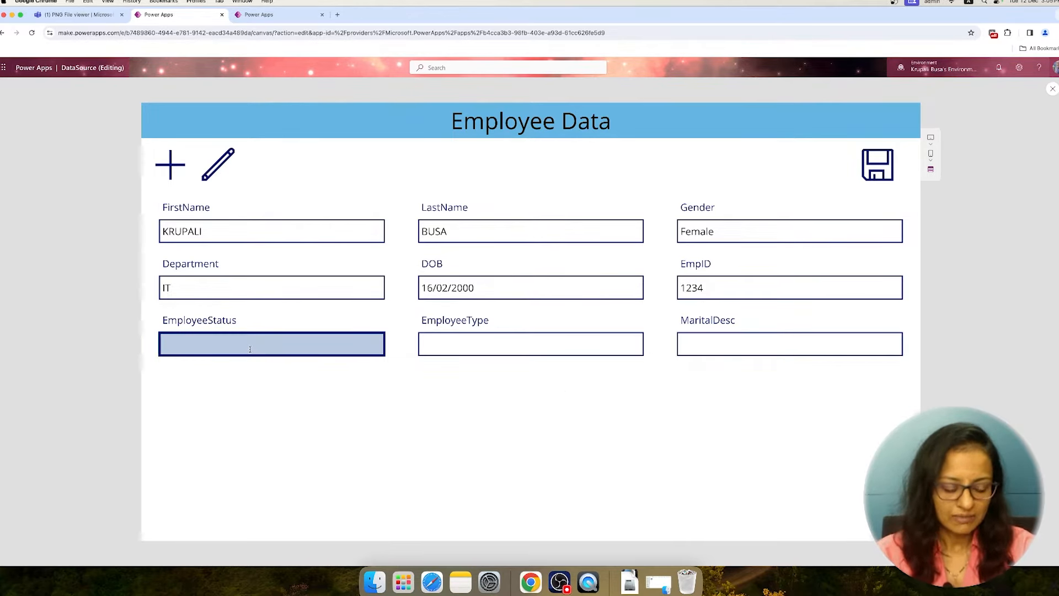
{"action": "type", "text": "Working"}
{"action": "key", "text": "Tab"}
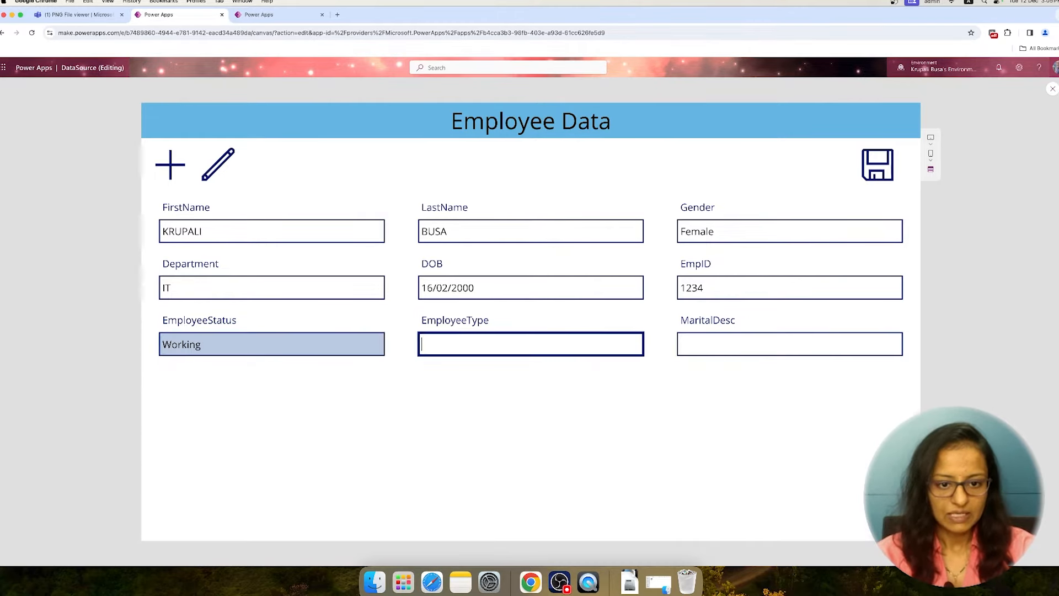
{"action": "type", "text": "Contract"}
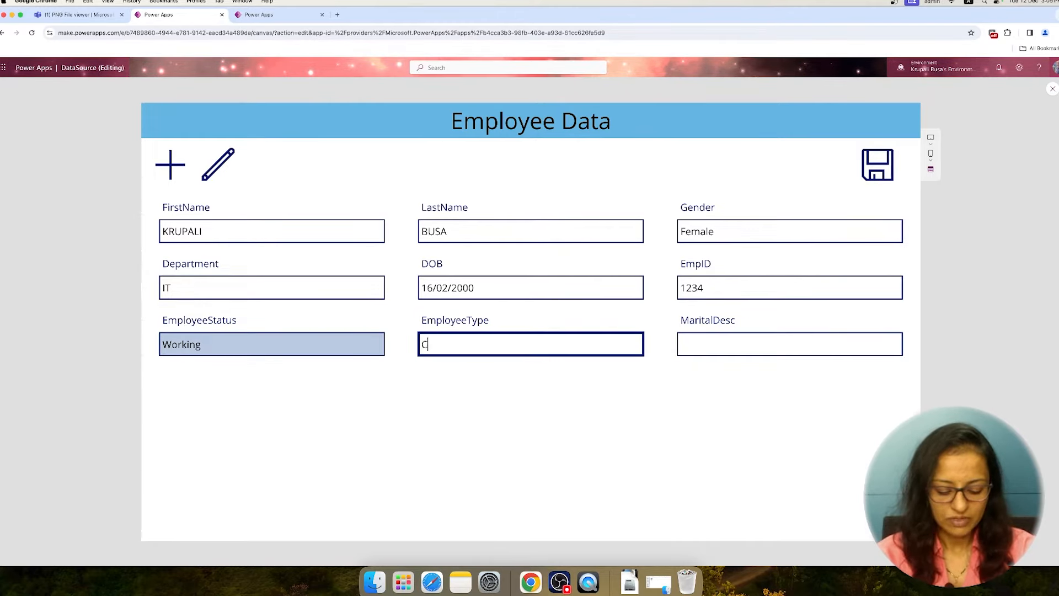
{"action": "key", "text": "Tab"}
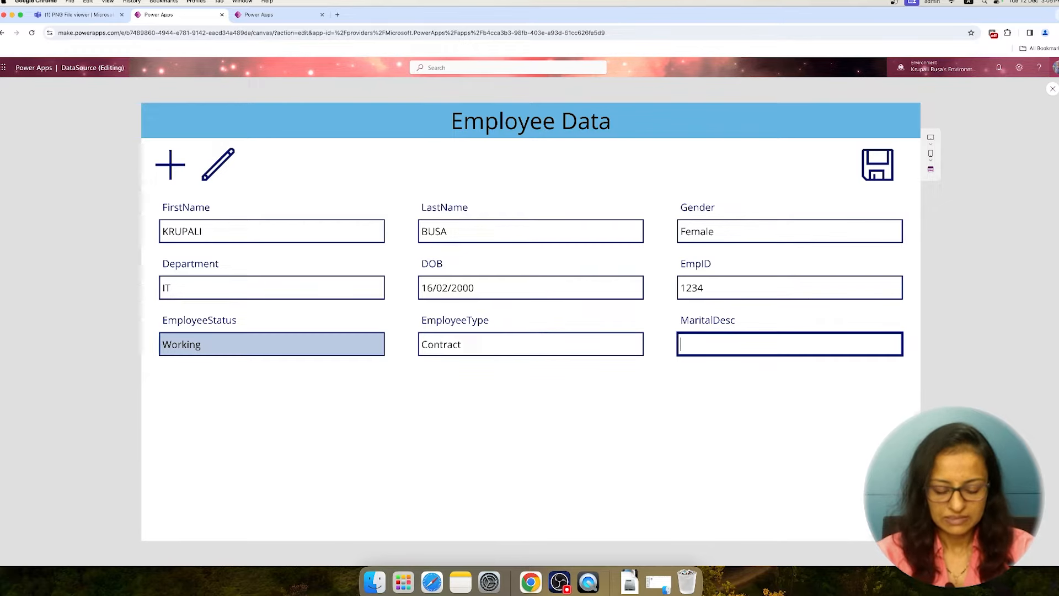
{"action": "type", "text": "Married"}
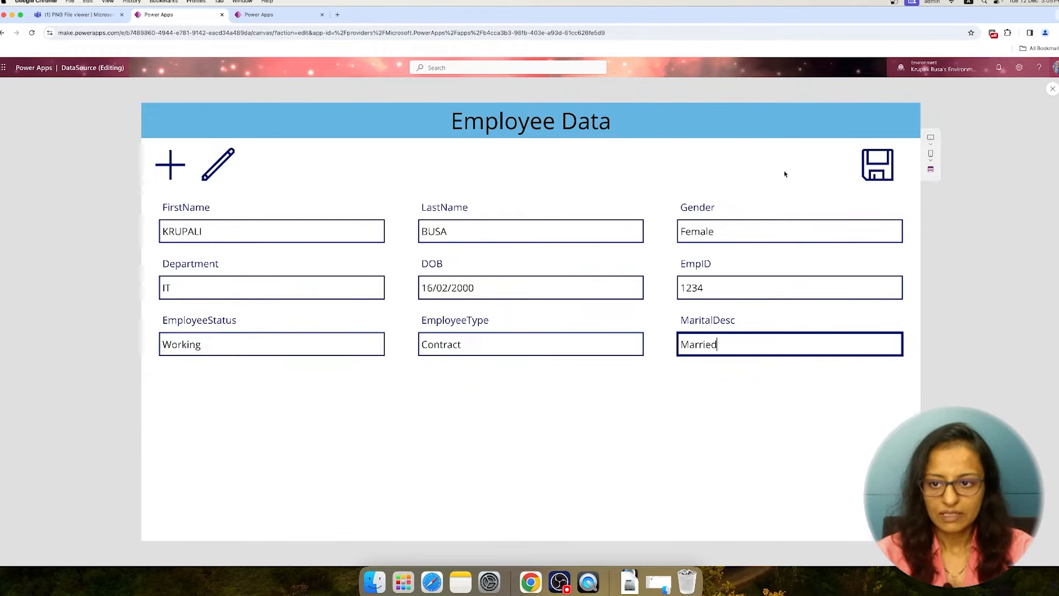
{"action": "left_click", "coordinate": [874, 179]}
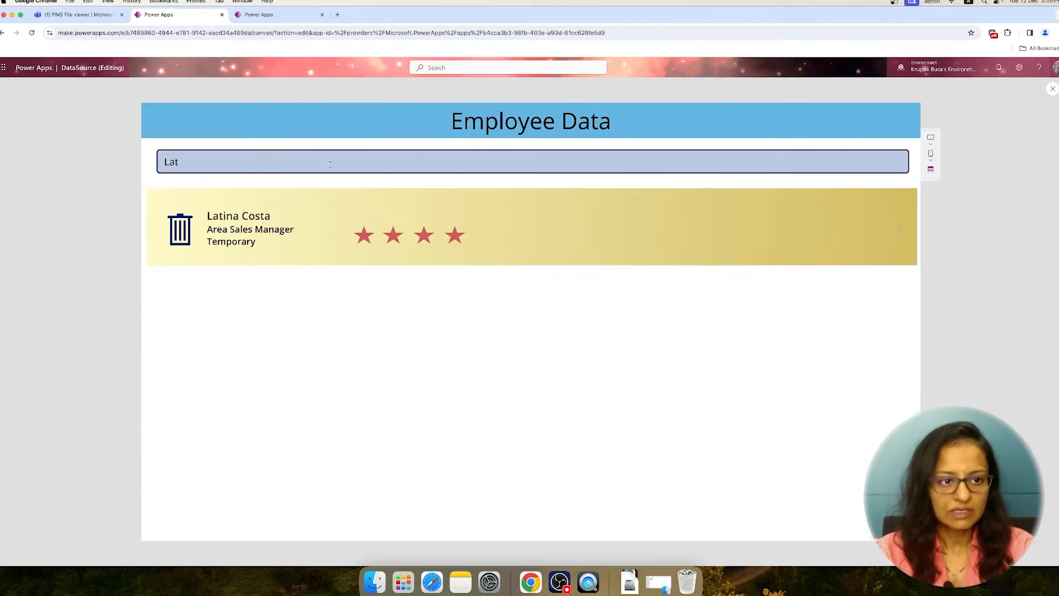
Search the gallery for the newly added employee by first name and delete that record
{"action": "left_click", "coordinate": [201, 162]}
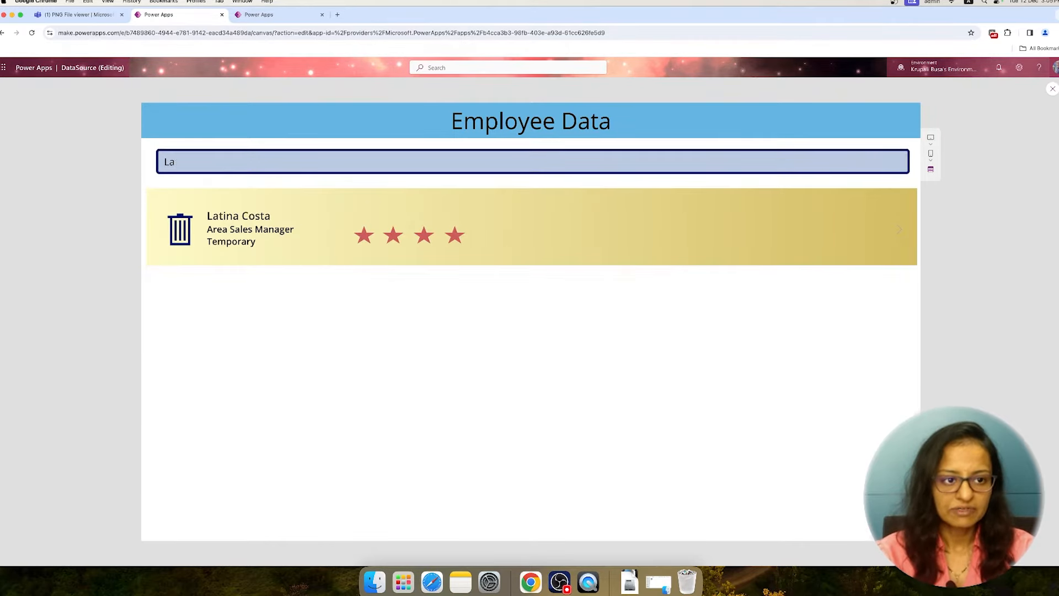
{"action": "key", "text": "BackSpace"}
{"action": "key", "text": "BackSpace"}
{"action": "type", "text": "Krup"}
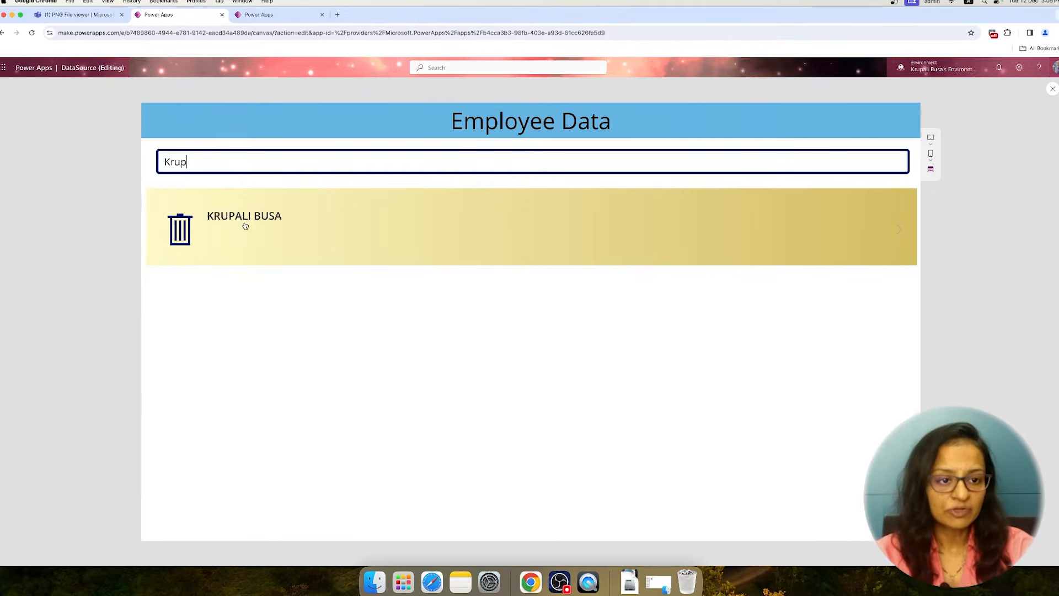
{"action": "left_click", "coordinate": [183, 236]}
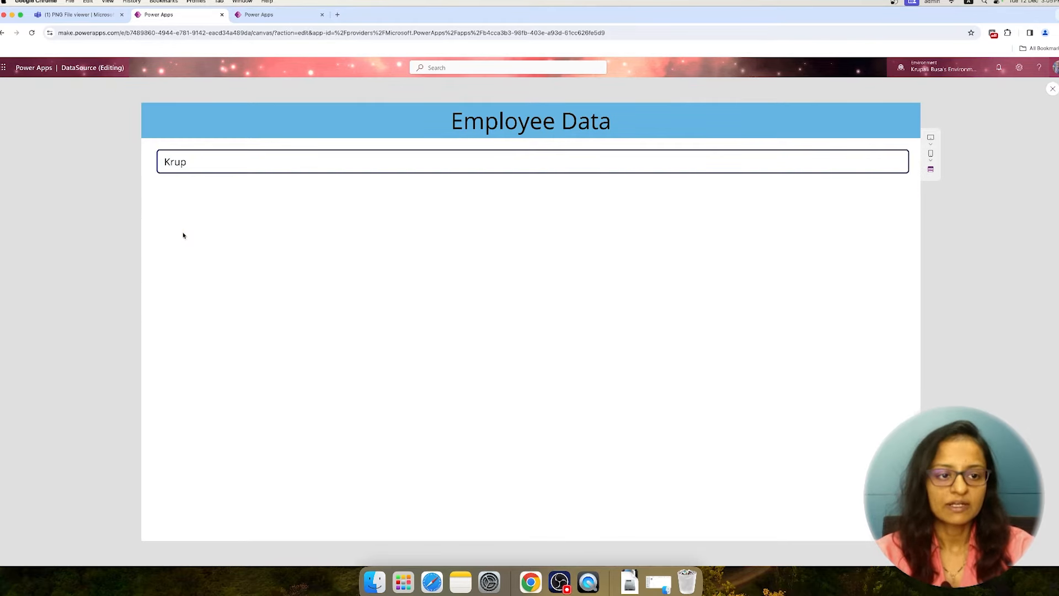
Search the gallery again for the deleted employee's first name, and clear the search text
{"action": "left_click", "coordinate": [208, 161]}
{"action": "key", "text": "BackSpace"}
{"action": "key", "text": "BackSpace"}
{"action": "key", "text": "BackSpace"}
{"action": "key", "text": "BackSpace"}
{"action": "type", "text": "krupa"}
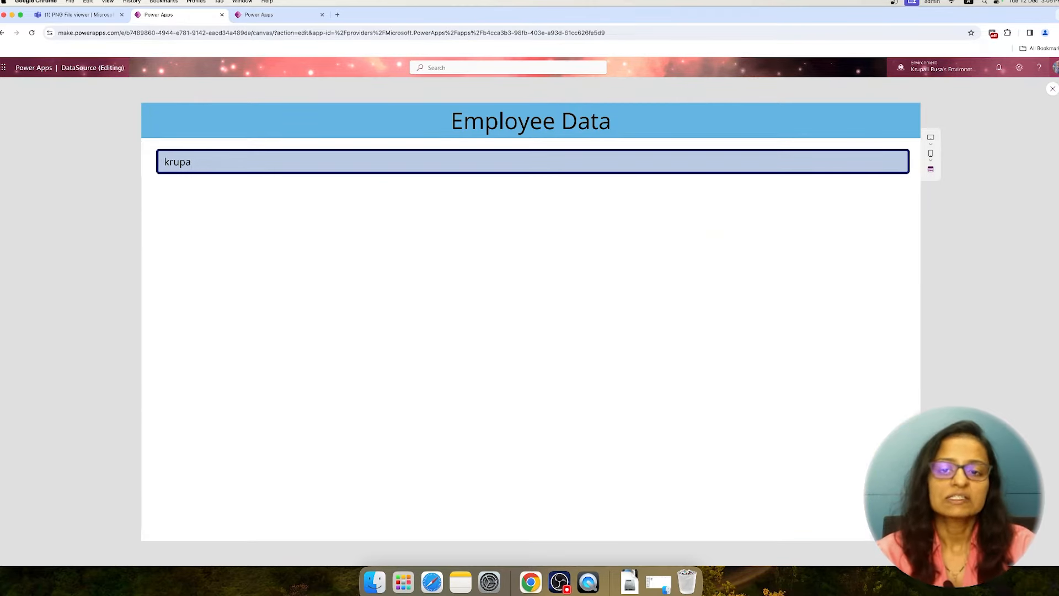
{"action": "key", "text": "BackSpace"}
{"action": "key", "text": "BackSpace"}
{"action": "key", "text": "BackSpace"}
{"action": "key", "text": "BackSpace"}
{"action": "key", "text": "BackSpace"}
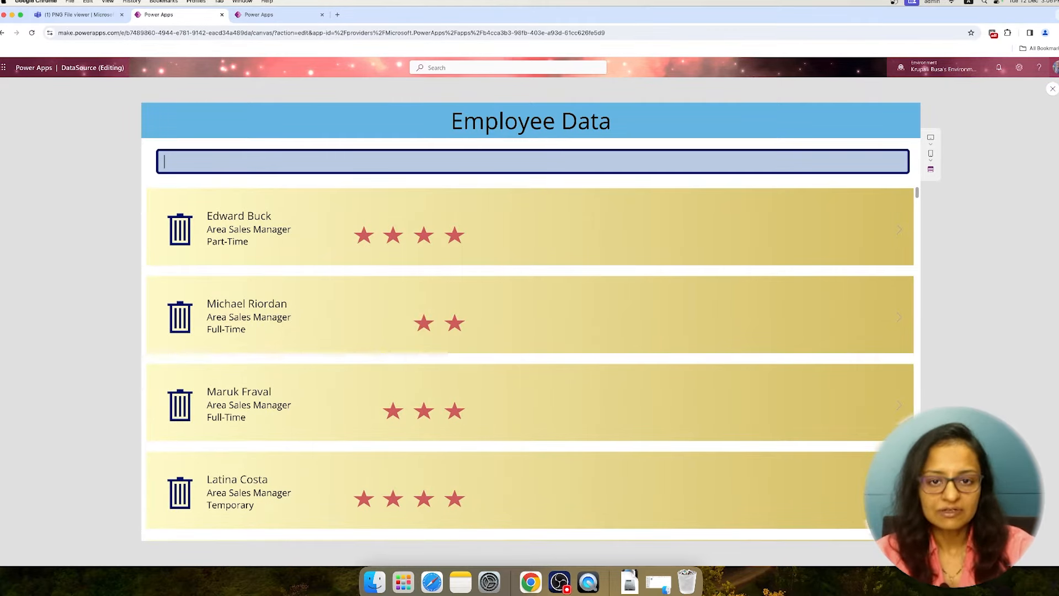
Close the app preview and add a new blank screen to the app
{"action": "key", "text": "Escape"}
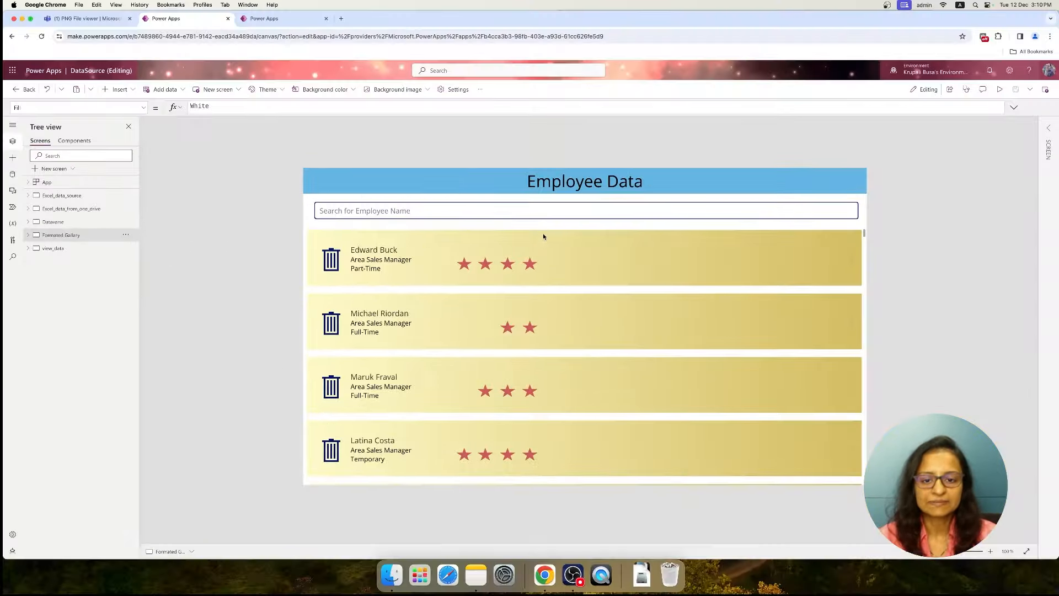
{"action": "left_click", "coordinate": [72, 251]}
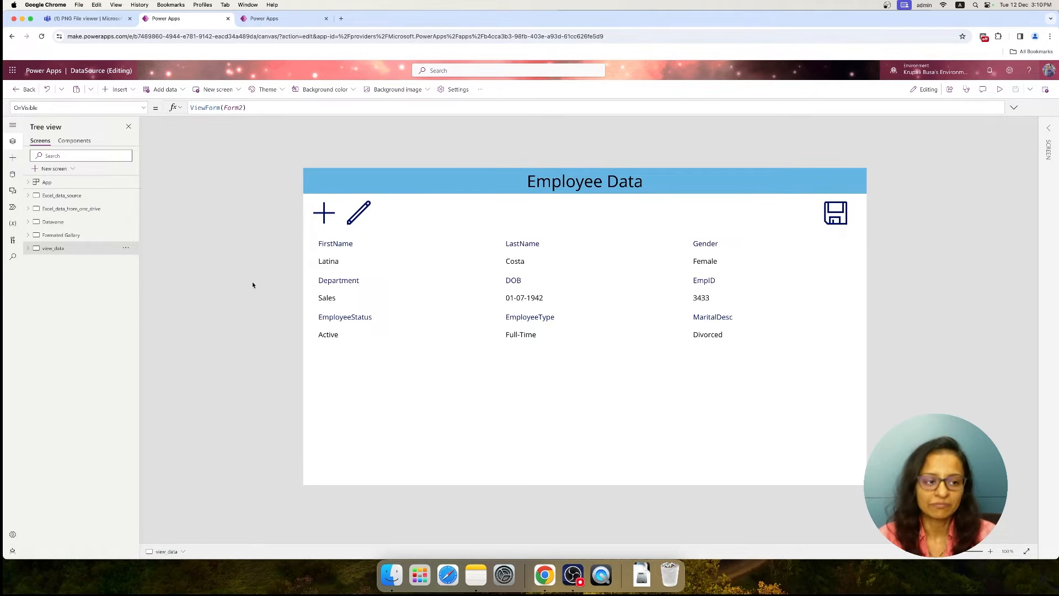
{"action": "left_click", "coordinate": [49, 169]}
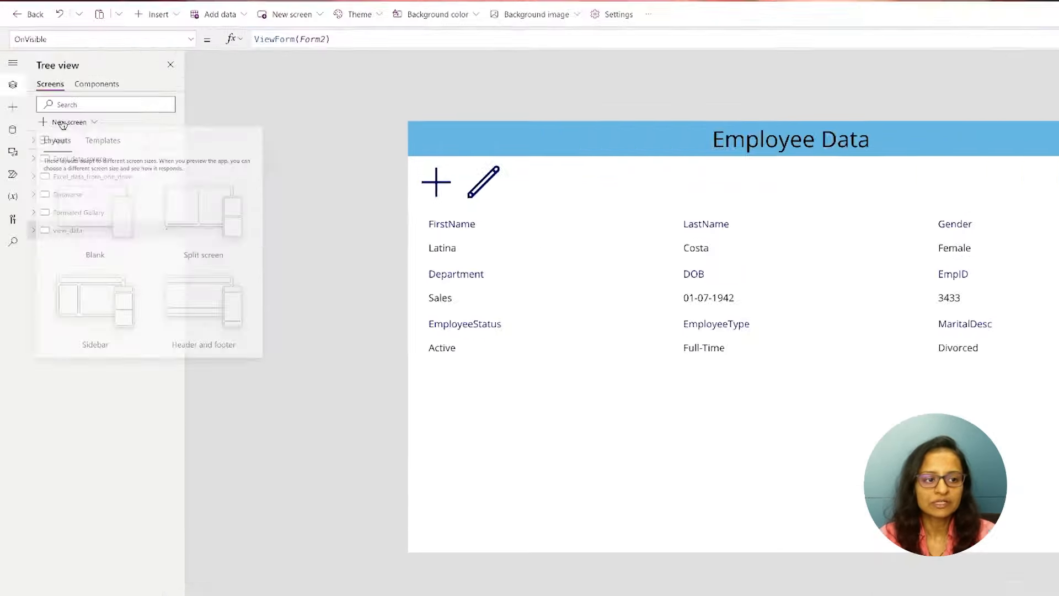
{"action": "left_click", "coordinate": [85, 224]}
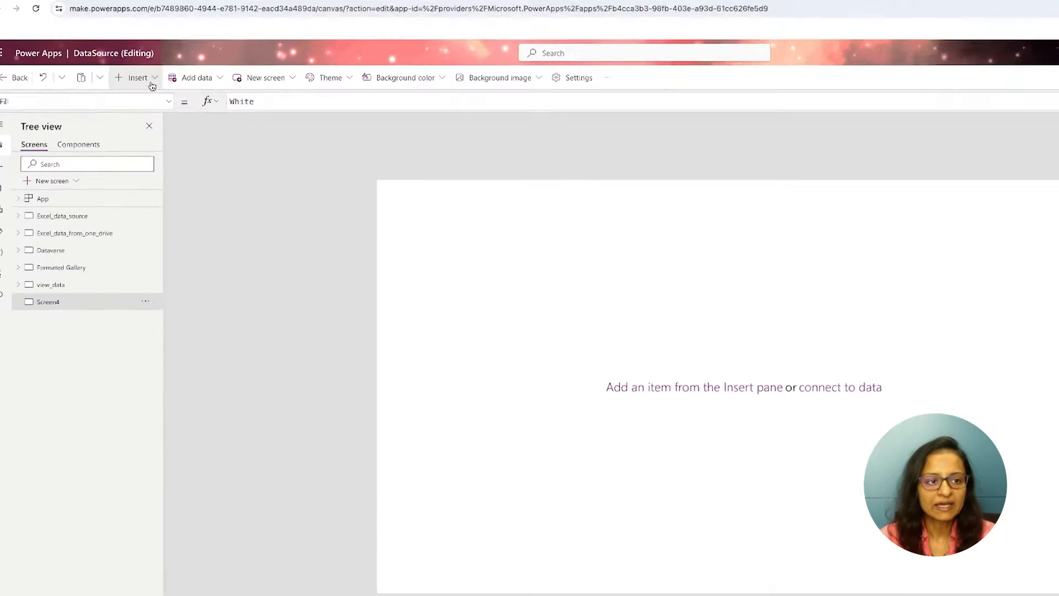
Insert a text label at the top of the new screen, stretched across its full width and made slightly taller
{"action": "left_click", "coordinate": [128, 89]}
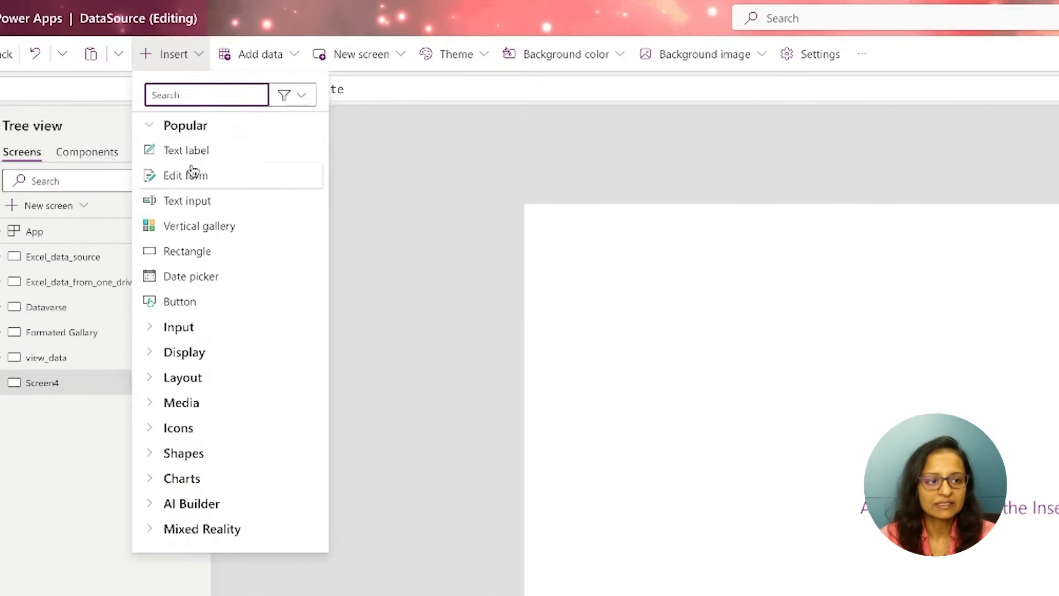
{"action": "left_click", "coordinate": [128, 141]}
{"action": "left_click_drag", "start_coordinate": [572, 227], "coordinate": [564, 218]}
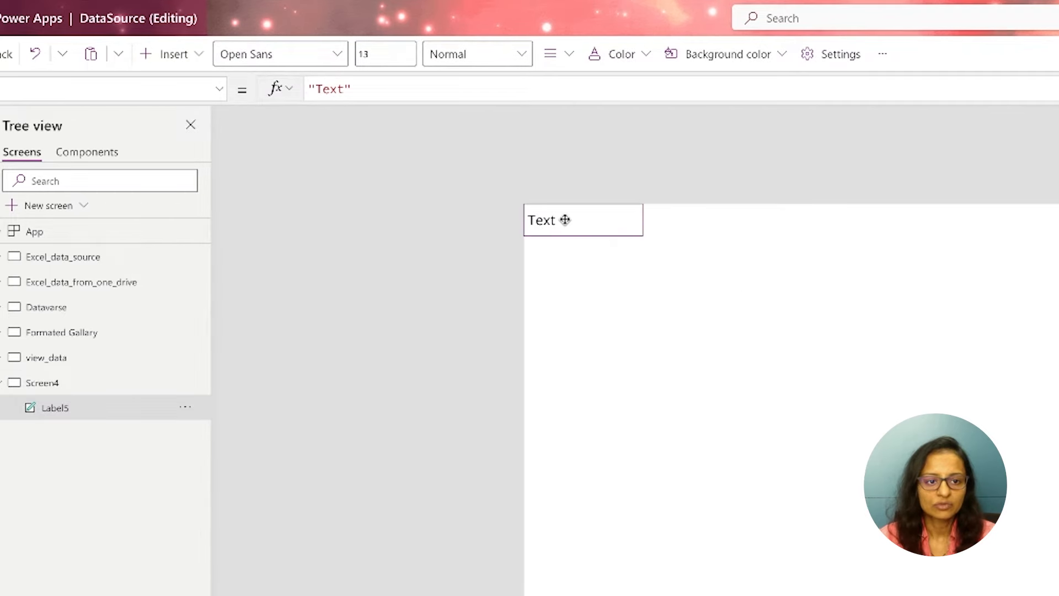
{"action": "left_click_drag", "start_coordinate": [641, 217], "coordinate": [1058, 204]}
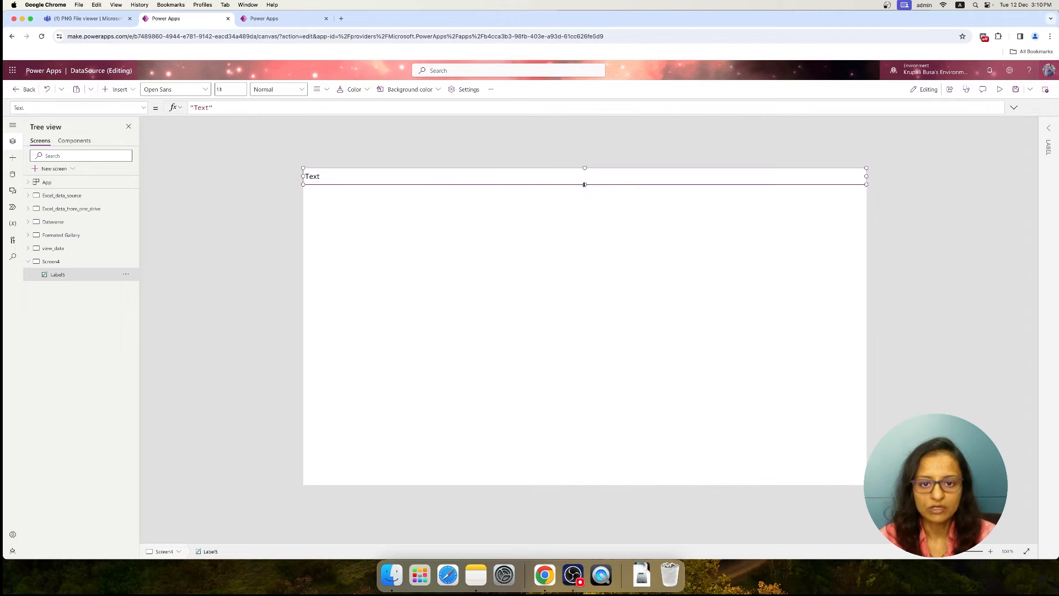
{"action": "left_click_drag", "start_coordinate": [585, 190], "coordinate": [585, 193]}
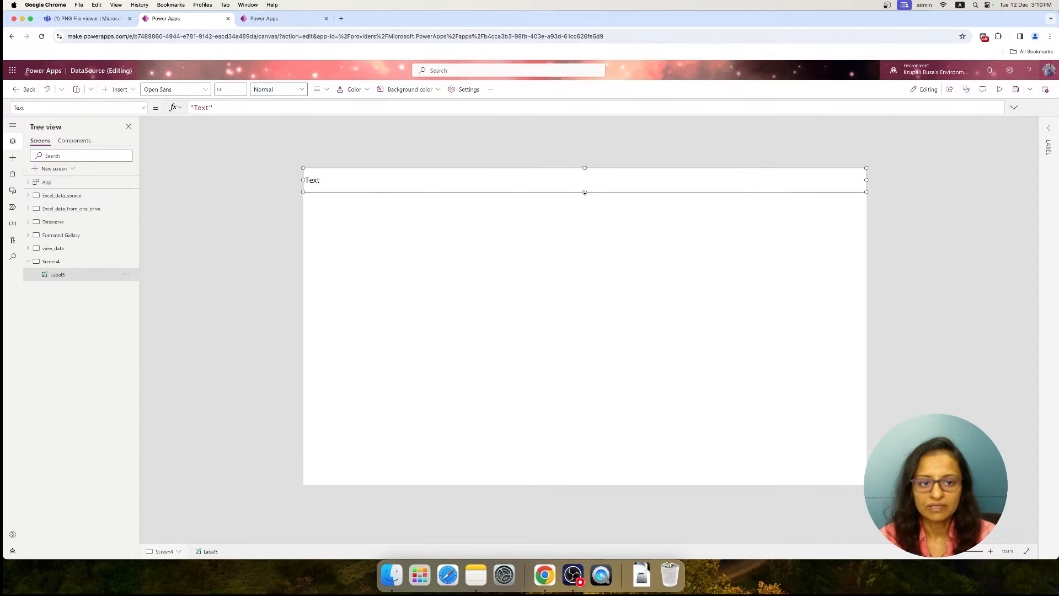
Set the header label's text to "Employee Data" in its properties
{"action": "left_click", "coordinate": [1048, 130]}
{"action": "left_click", "coordinate": [1014, 168]}
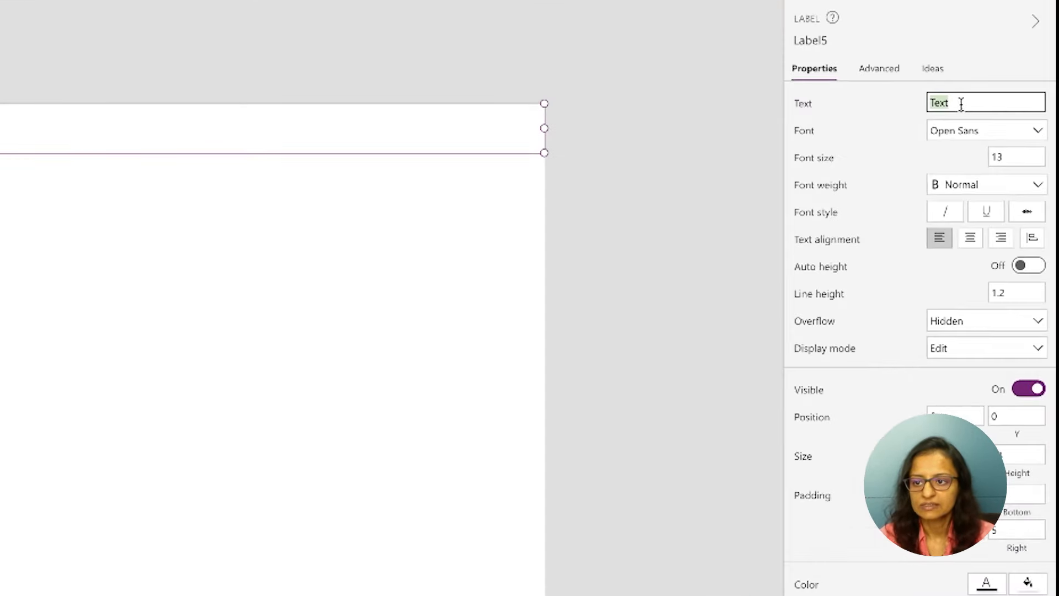
{"action": "key", "text": "BackSpace"}
{"action": "type", "text": "Employ"}
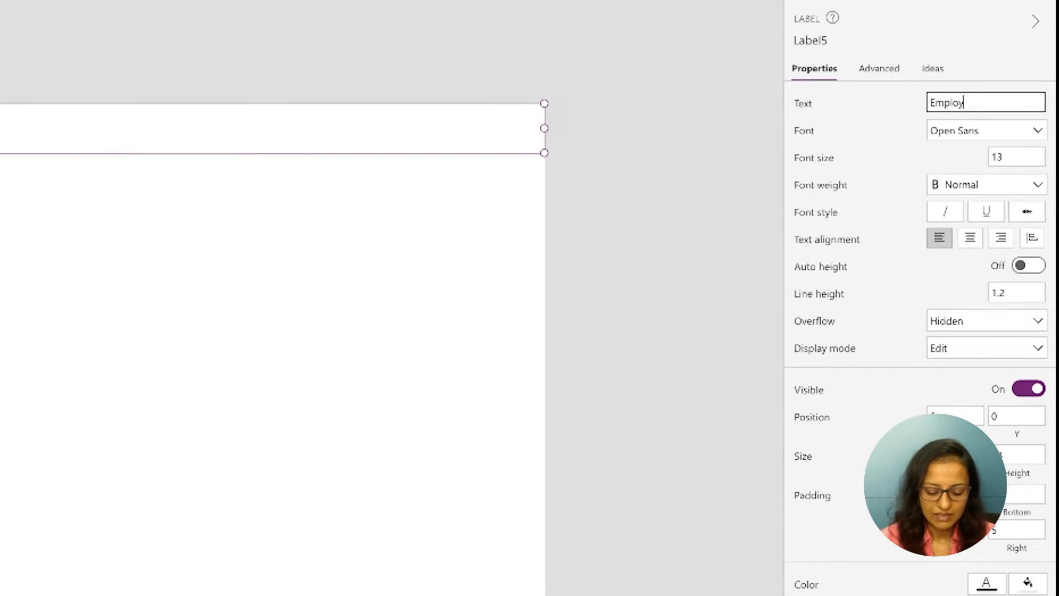
{"action": "type", "text": "ee Data"}
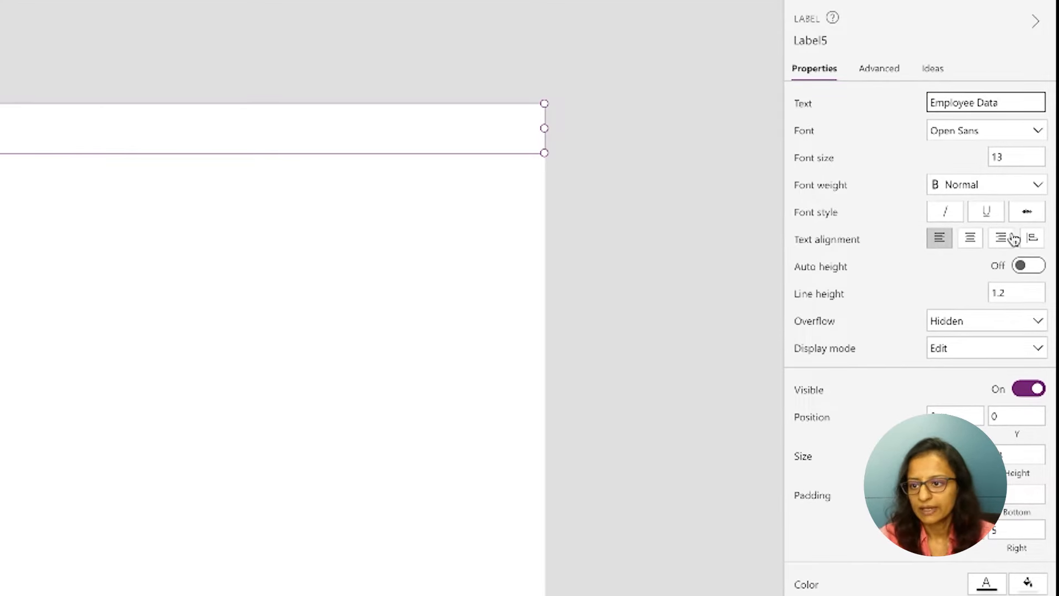
Format the header label with font size 30, centred text and a light blue fill
{"action": "left_click", "coordinate": [1014, 158]}
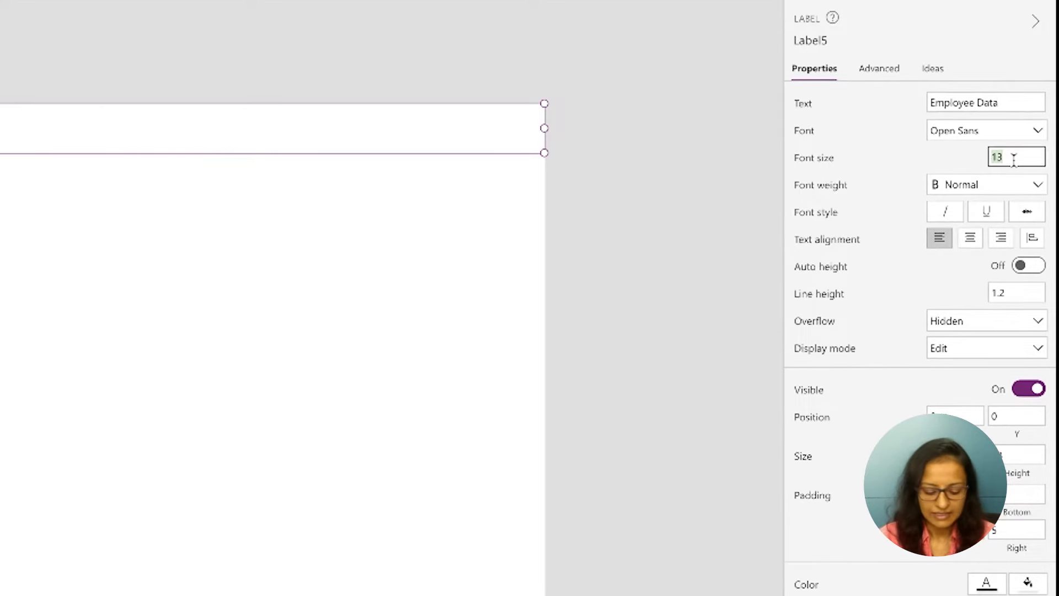
{"action": "type", "text": "30"}
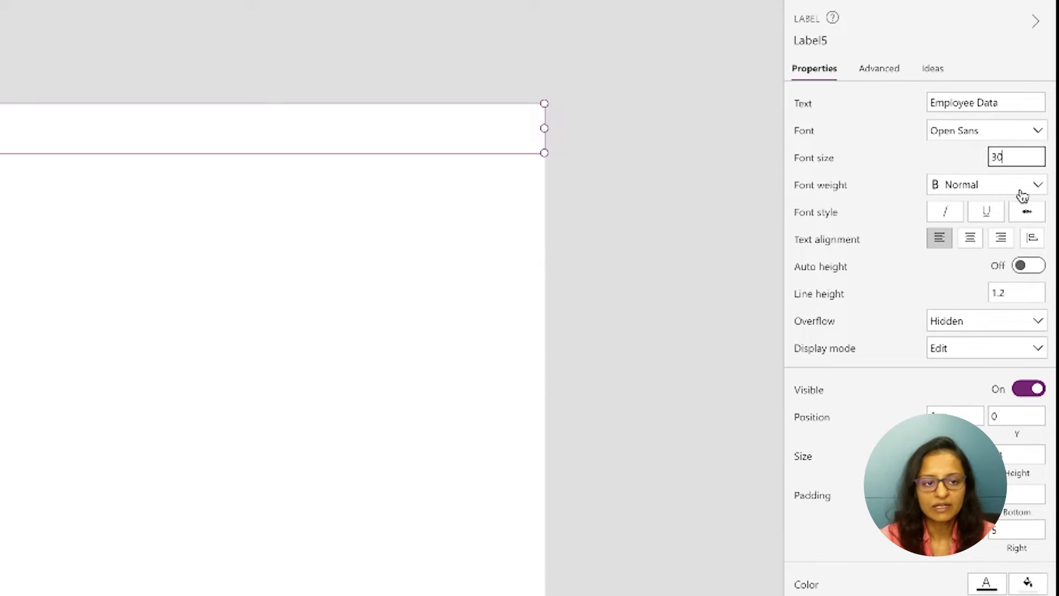
{"action": "left_click", "coordinate": [972, 240]}
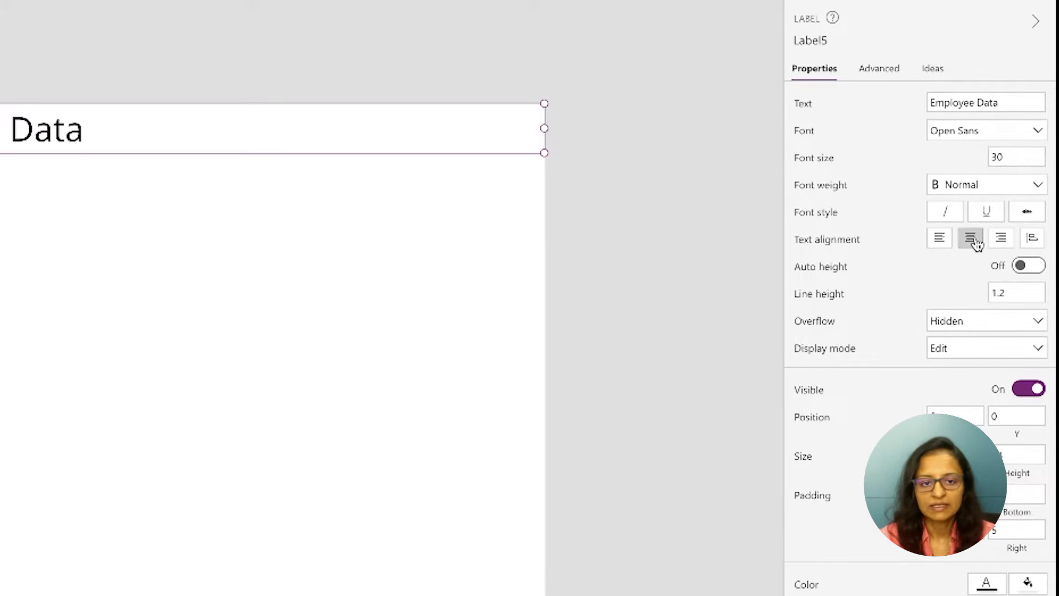
{"action": "left_click", "coordinate": [1027, 583]}
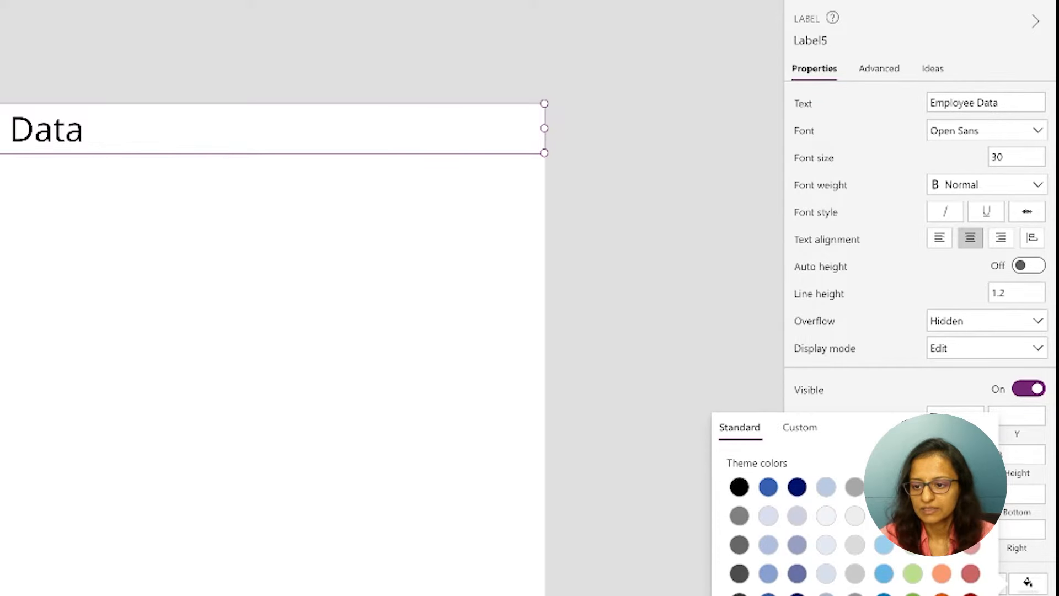
{"action": "left_click", "coordinate": [885, 574]}
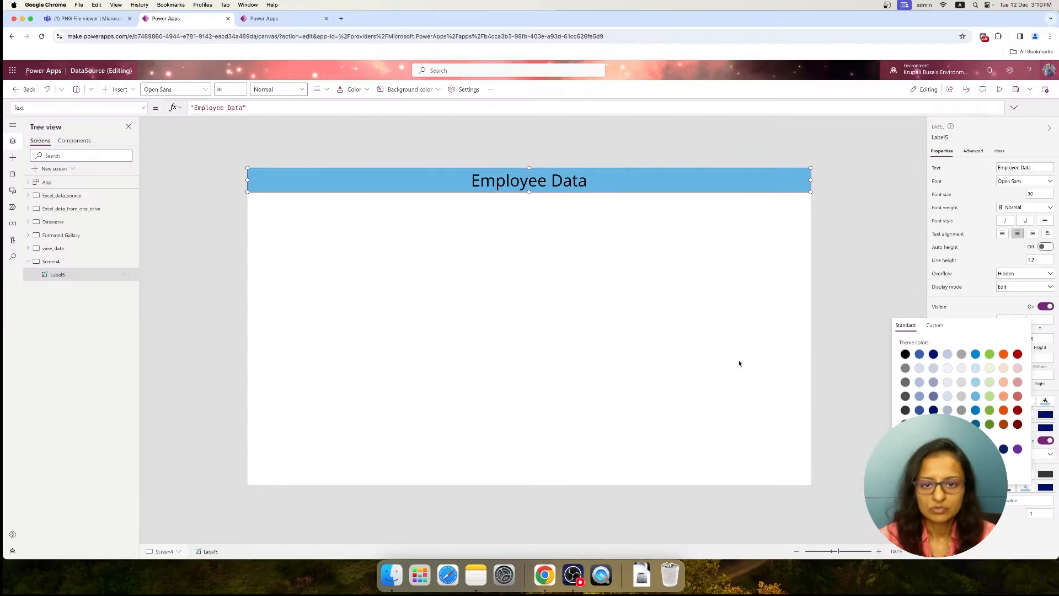
{"action": "left_click", "coordinate": [739, 363]}
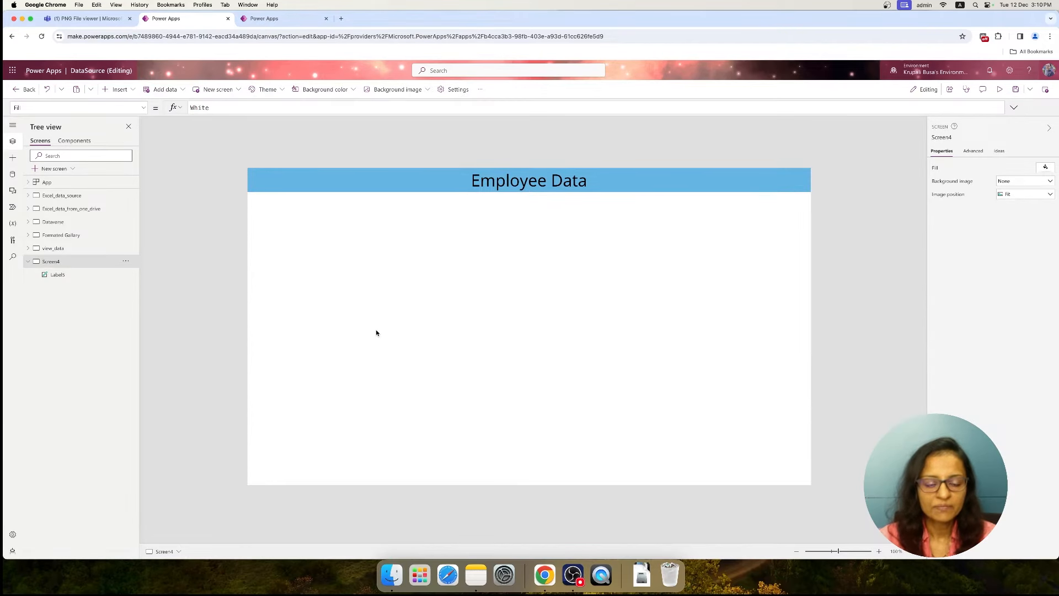
Insert a vertical gallery below the header on Screen4 and widen it to the full screen width of 1366
{"action": "left_click", "coordinate": [54, 235]}
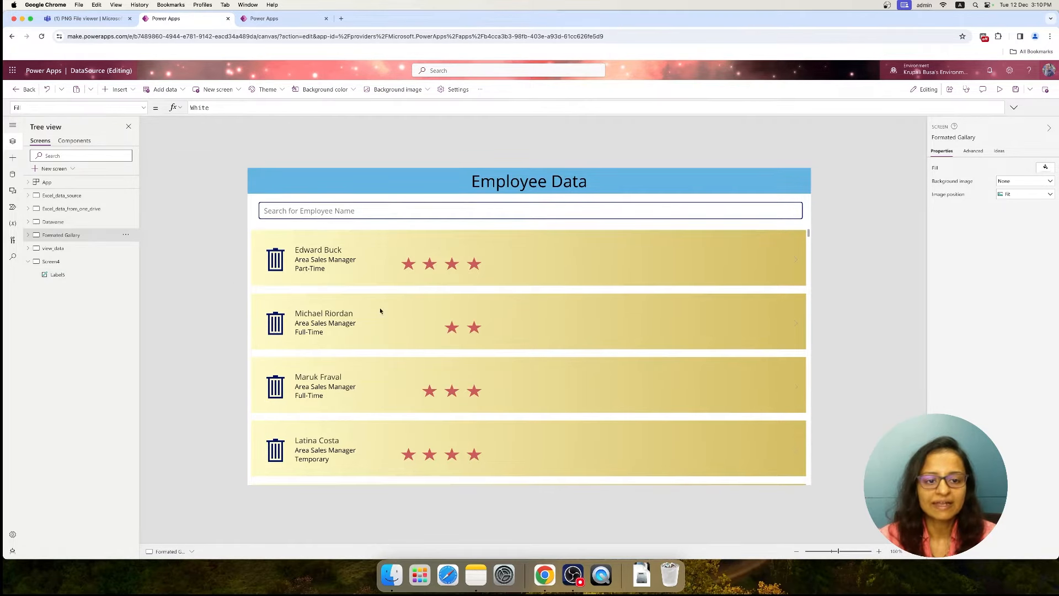
{"action": "left_click", "coordinate": [68, 265]}
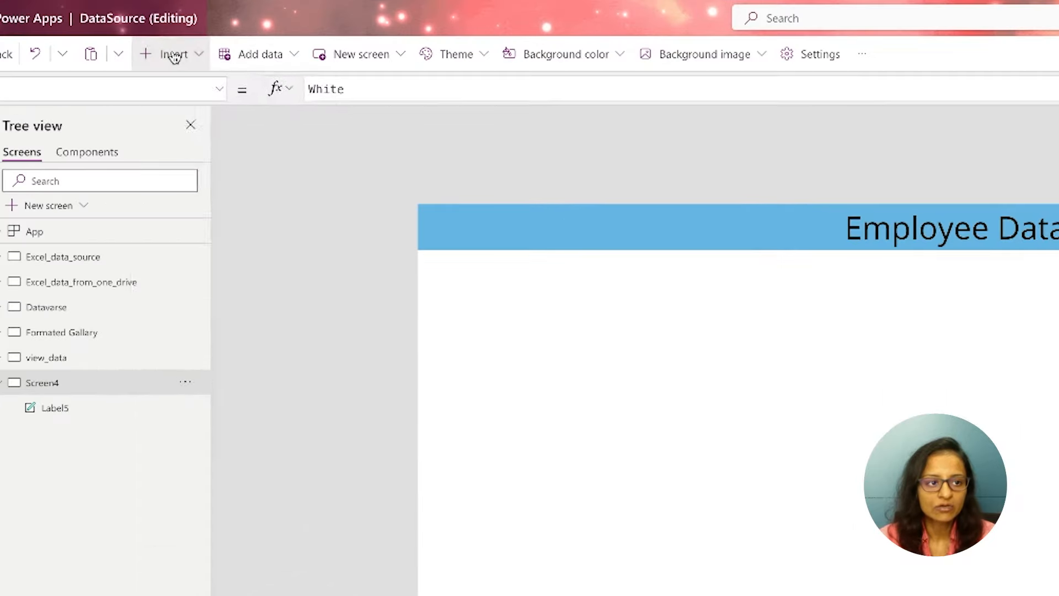
{"action": "left_click", "coordinate": [119, 89]}
{"action": "type", "text": "gal"}
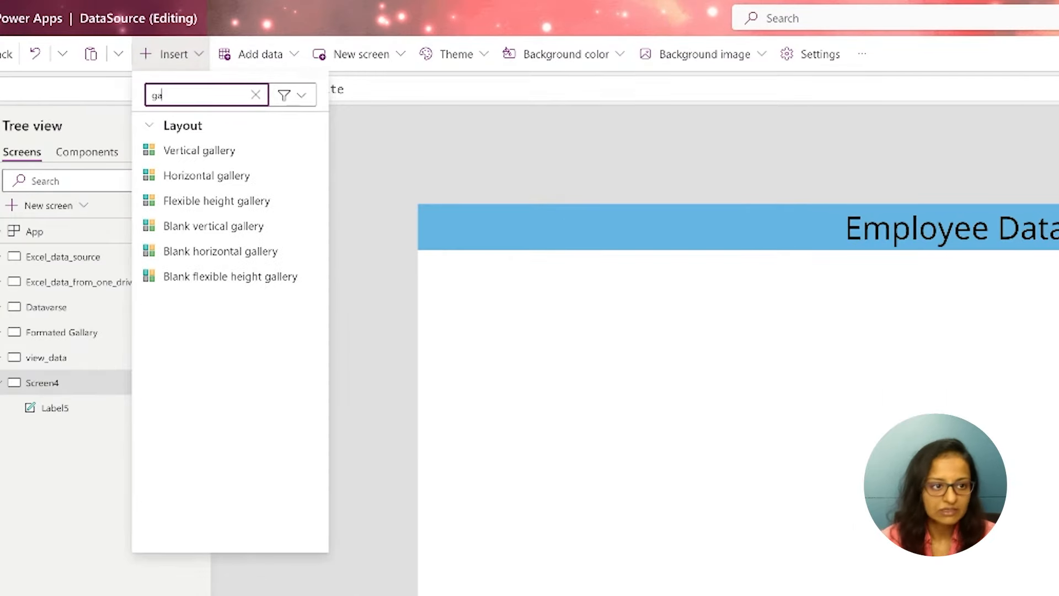
{"action": "left_click", "coordinate": [241, 149]}
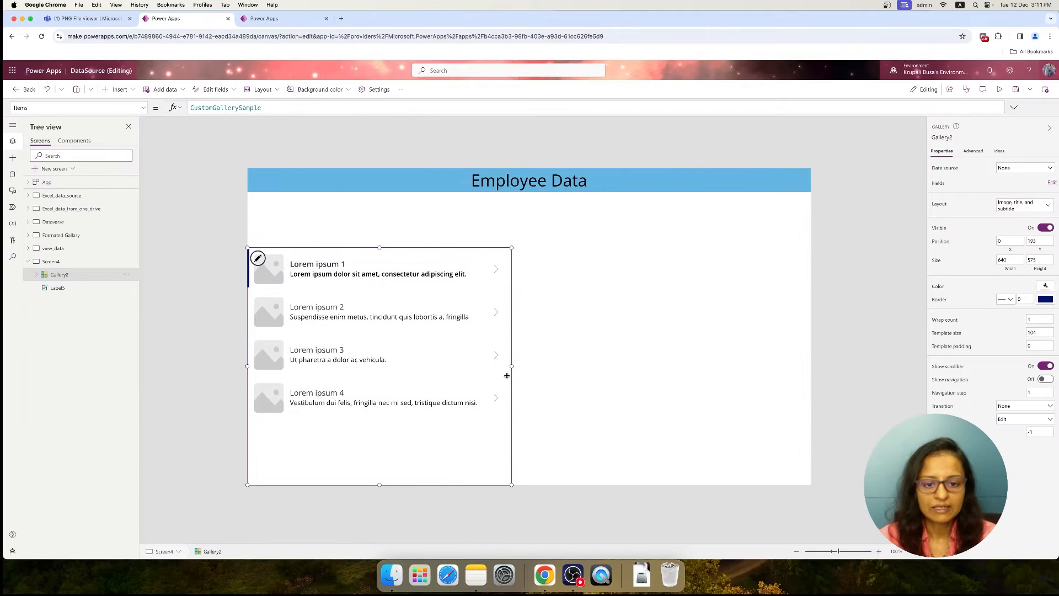
{"action": "left_click_drag", "start_coordinate": [512, 366], "coordinate": [816, 352]}
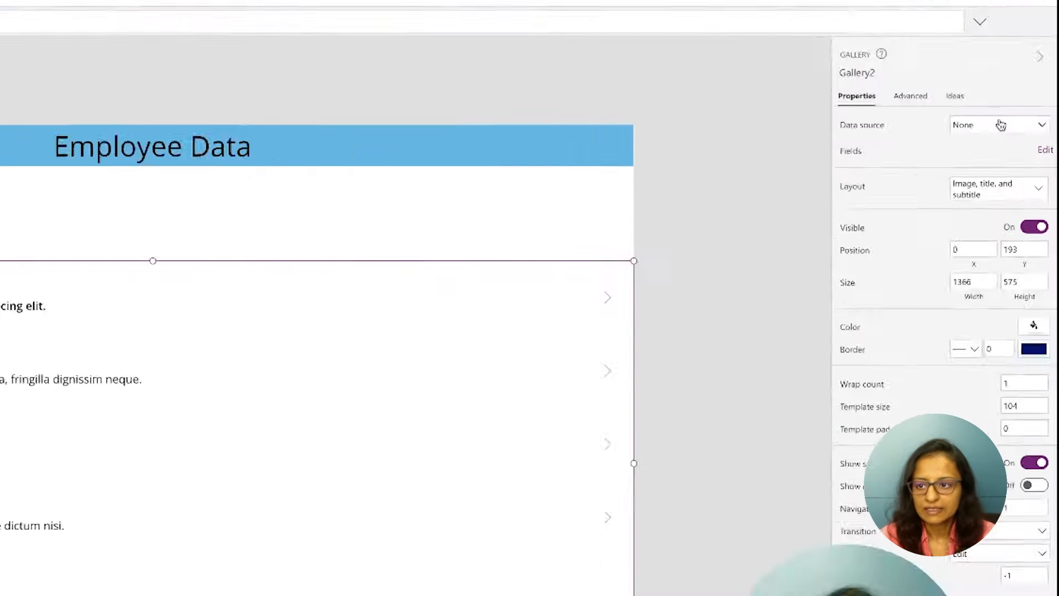
Review the data sources available to the gallery and check the EmployeeData table in the other browser tab
{"action": "left_click", "coordinate": [1027, 167]}
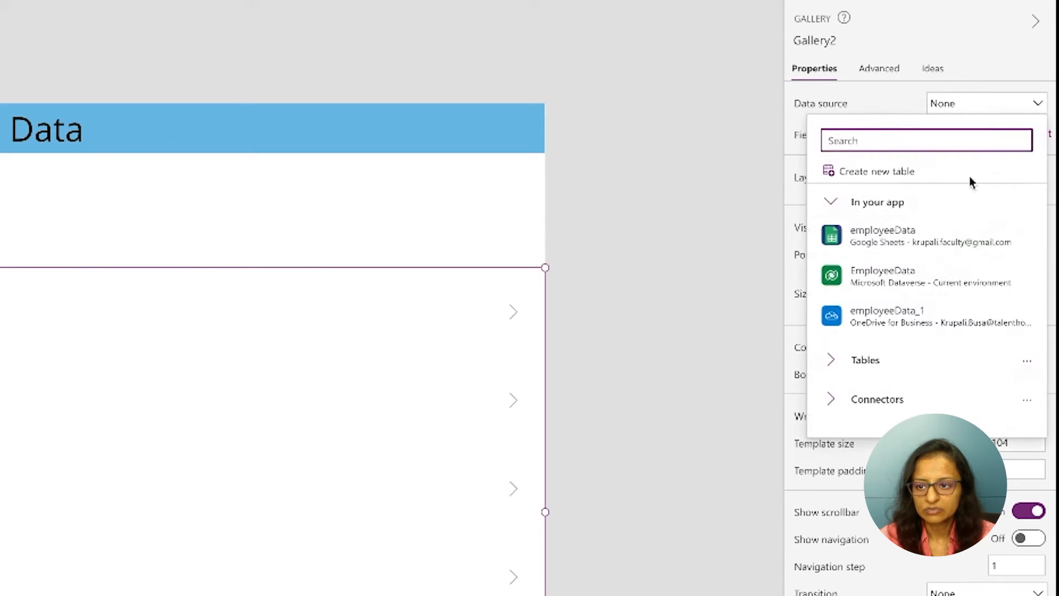
{"action": "mouse_move", "coordinate": [910, 296]}
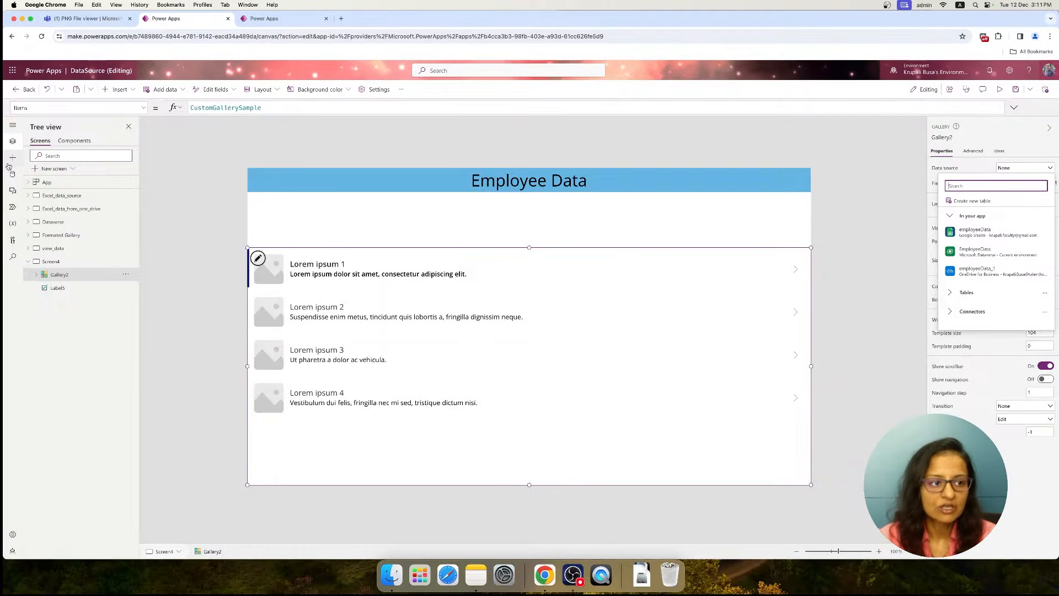
{"action": "left_click", "coordinate": [11, 174]}
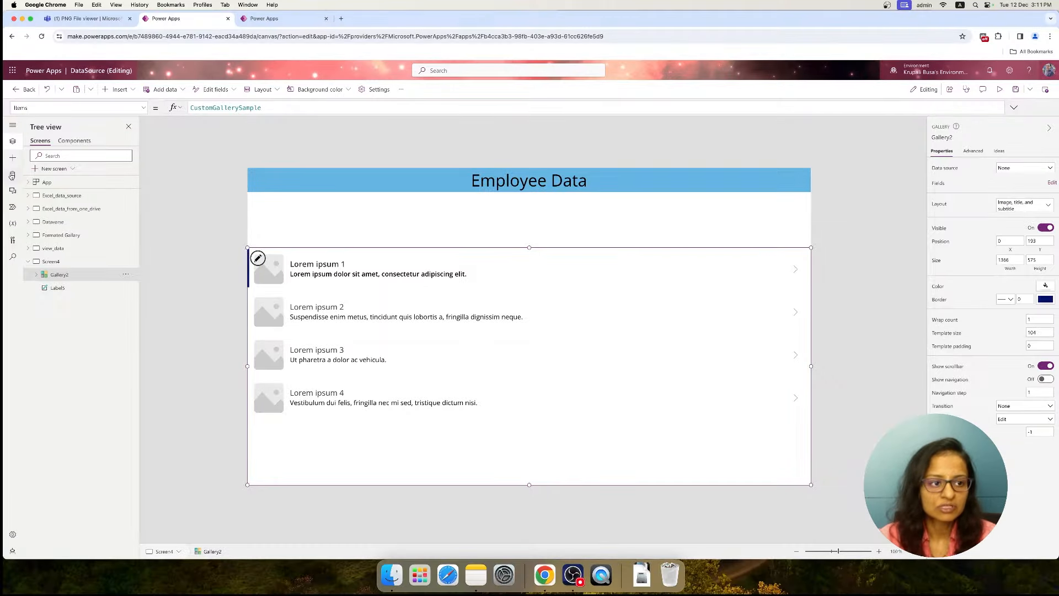
{"action": "left_click", "coordinate": [52, 157]}
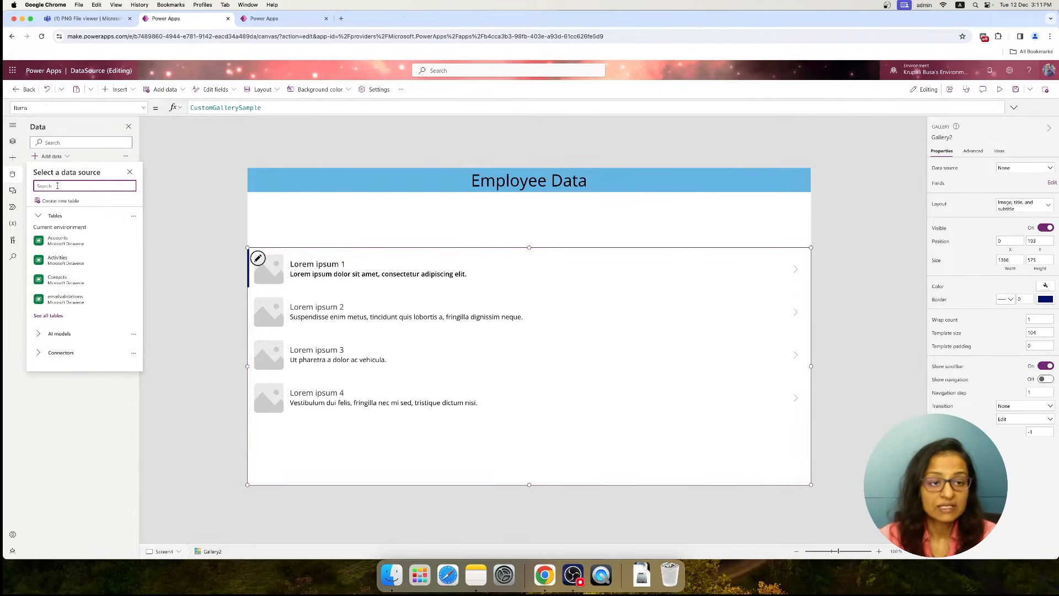
{"action": "left_click", "coordinate": [254, 21]}
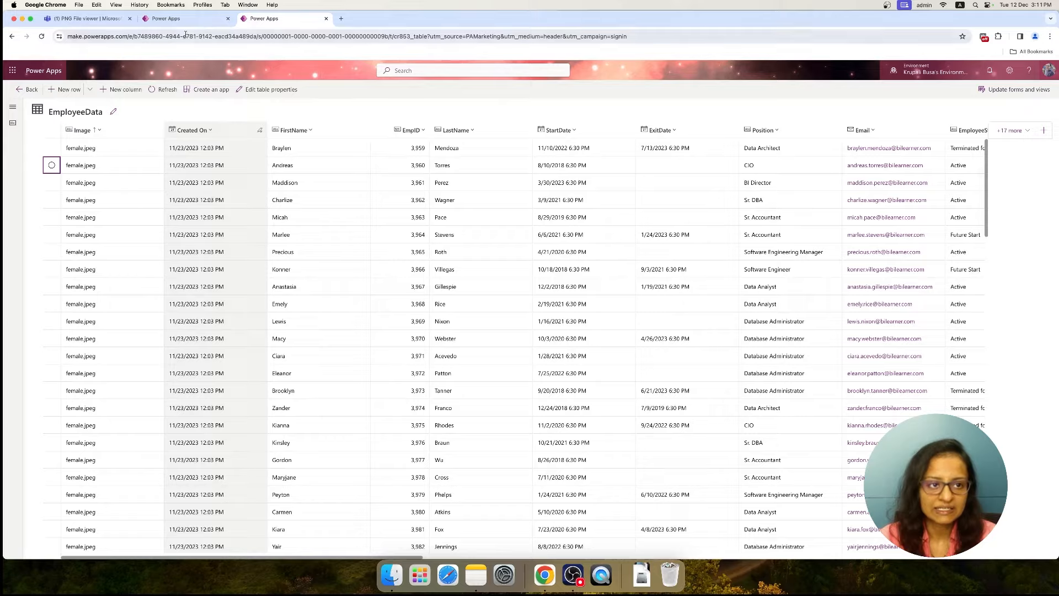
{"action": "left_click", "coordinate": [185, 19]}
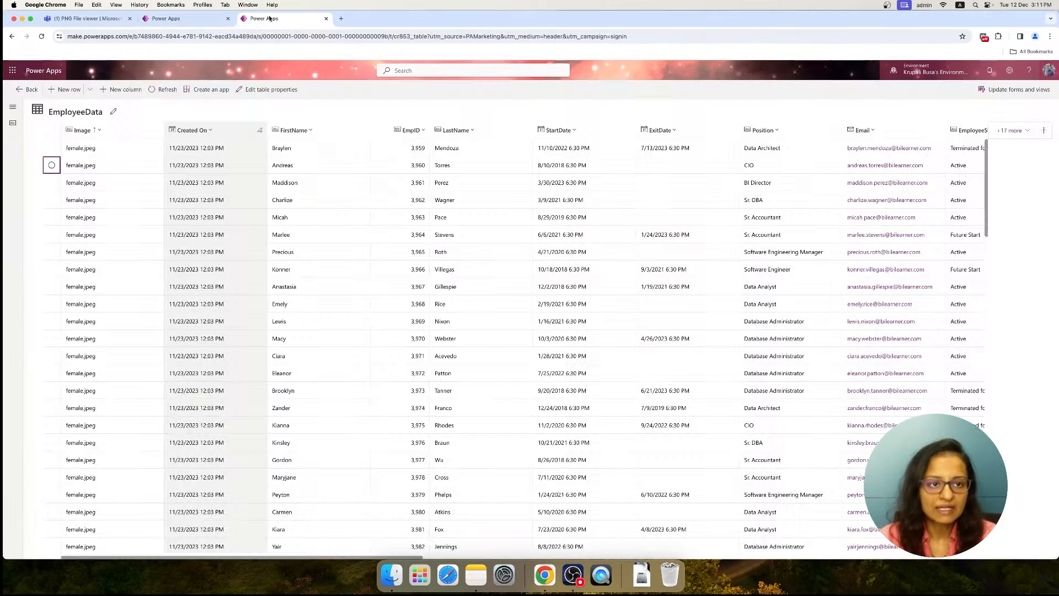
{"action": "left_click", "coordinate": [265, 18]}
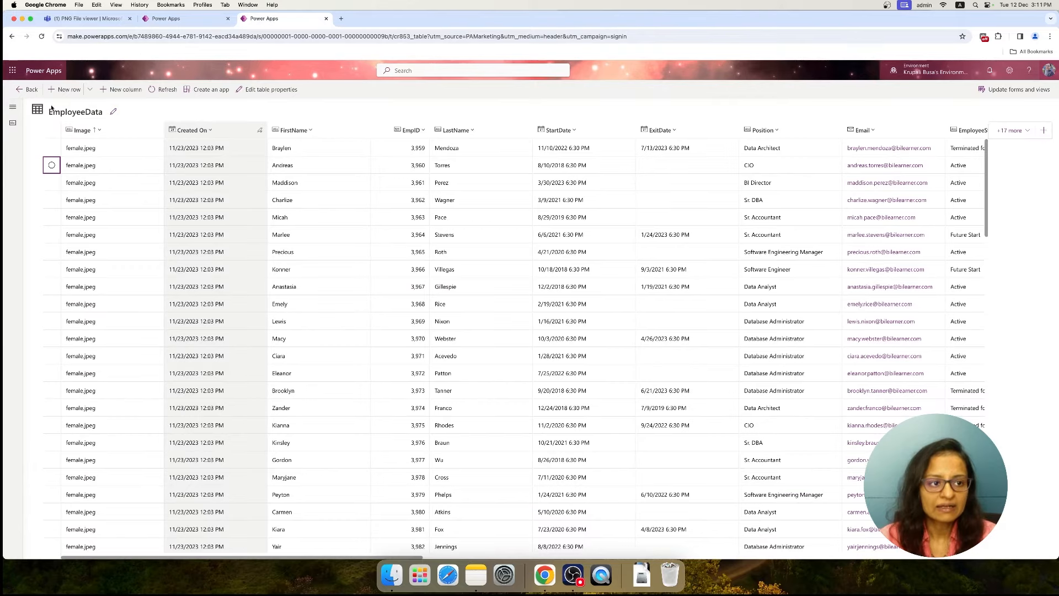
{"action": "left_click", "coordinate": [185, 19]}
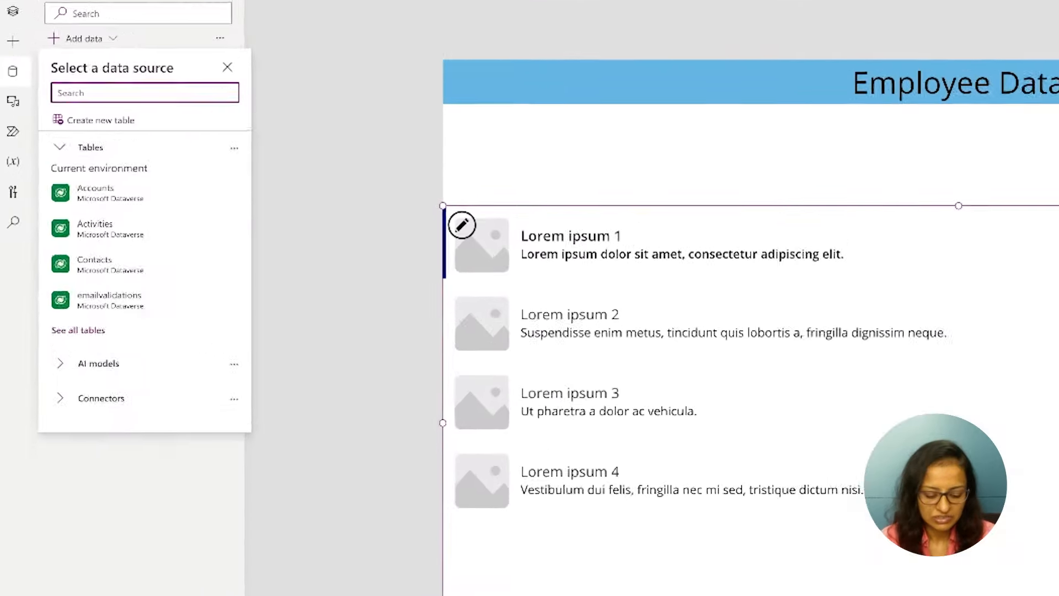
Search the data sources that can be added for "Employe" and close the list
{"action": "type", "text": "Empl"}
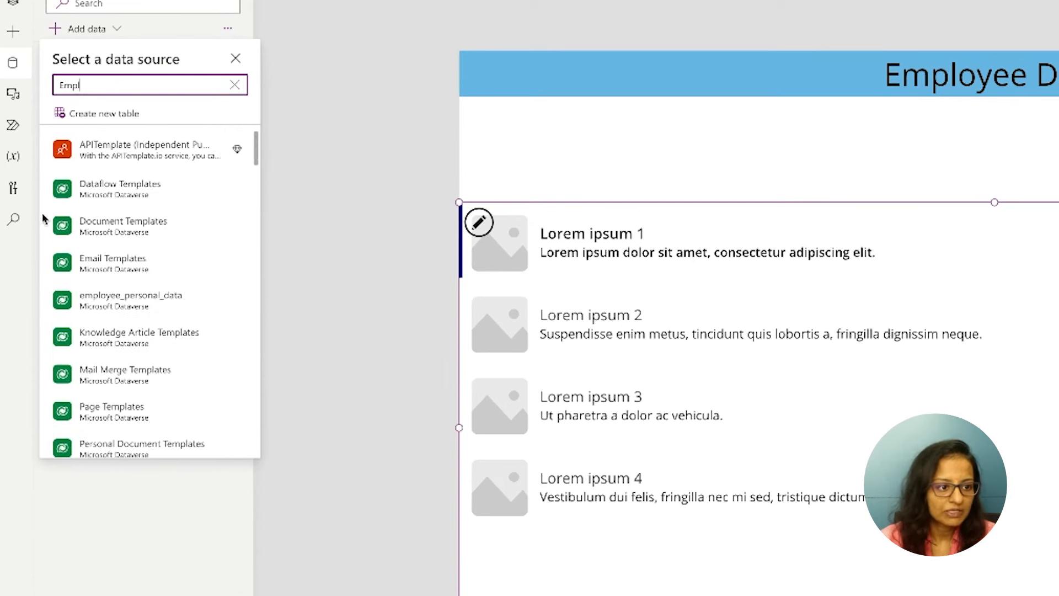
{"action": "type", "text": "oye"}
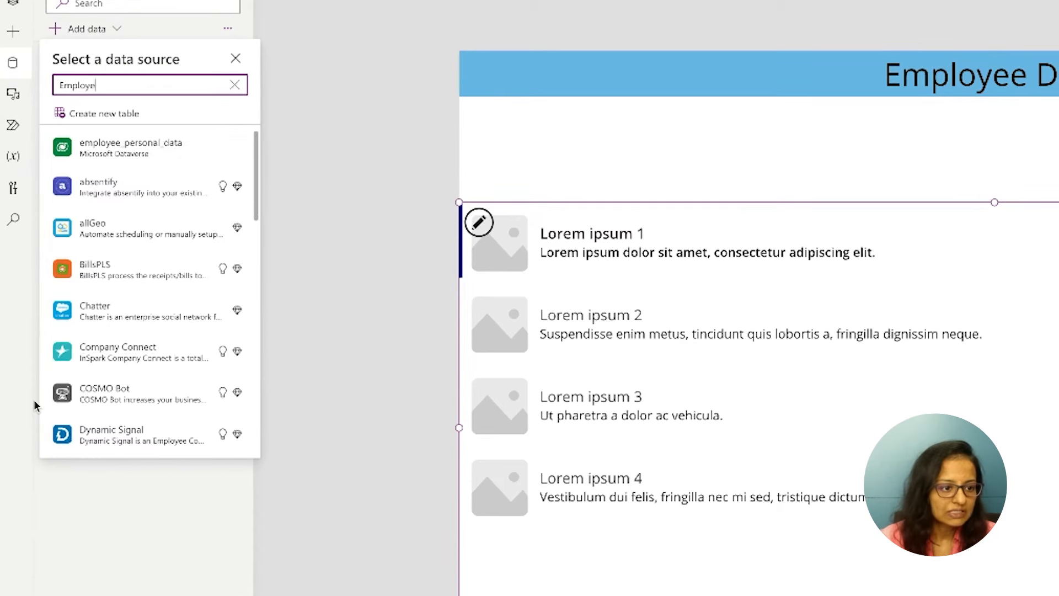
{"action": "left_click", "coordinate": [128, 561]}
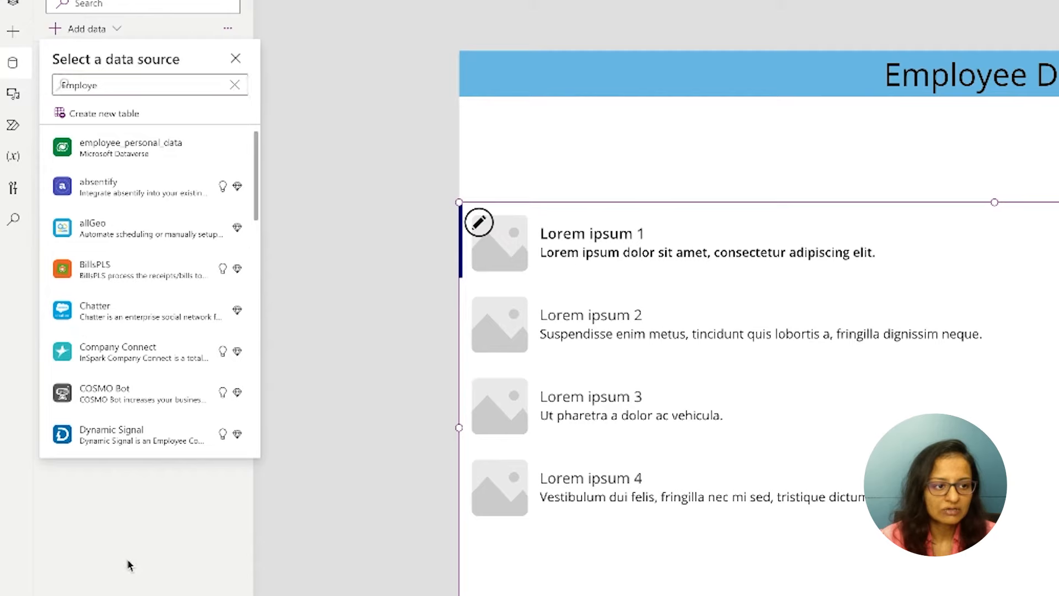
{"action": "mouse_move", "coordinate": [107, 103]}
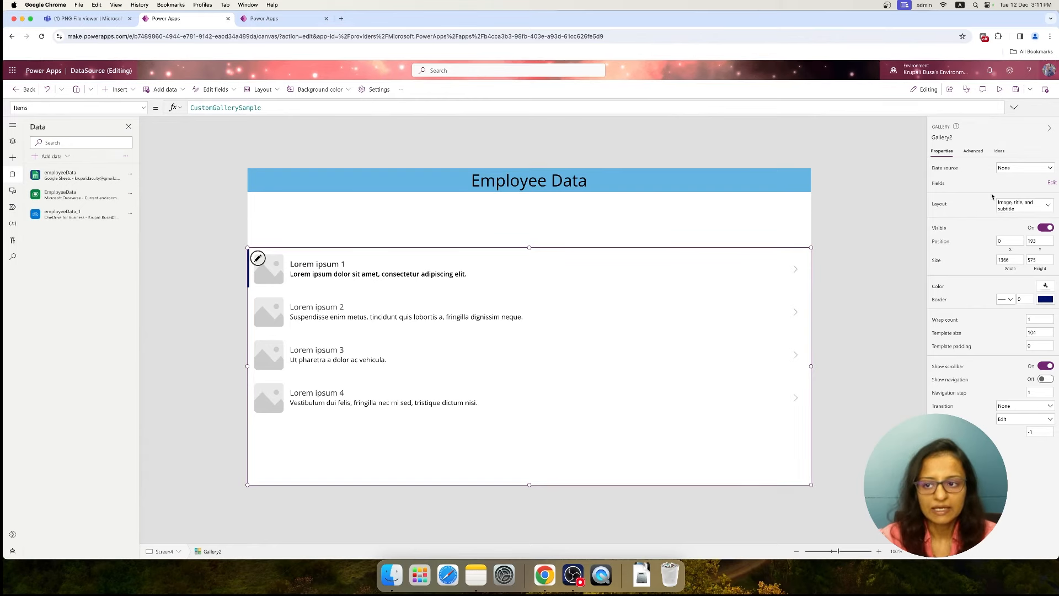
Connect the gallery to the Microsoft Dataverse EmployeeData table and apply the Title, subtitle, and body layout
{"action": "left_click", "coordinate": [14, 142]}
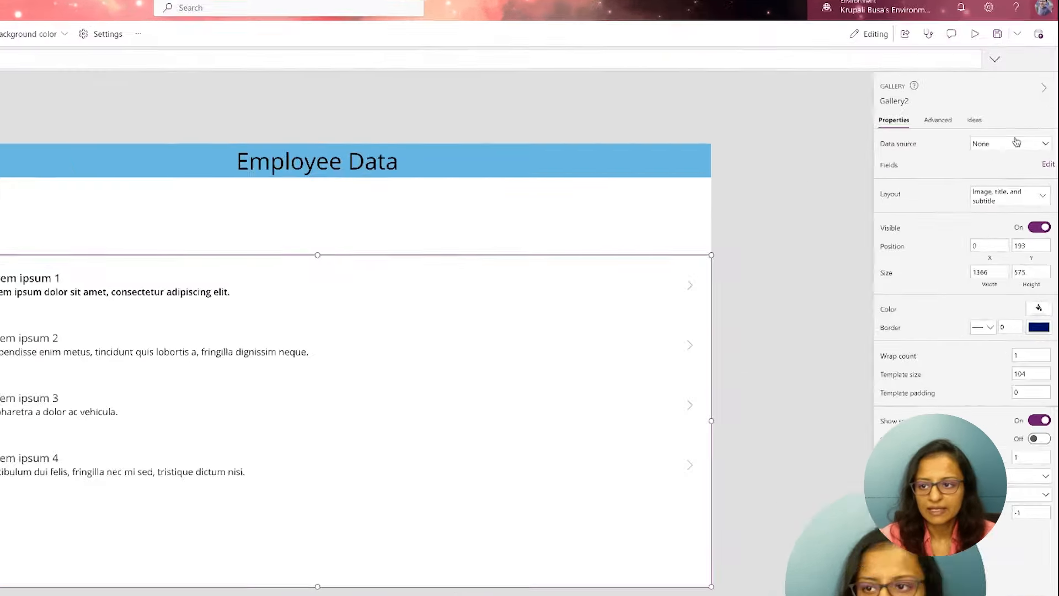
{"action": "left_click", "coordinate": [1027, 168]}
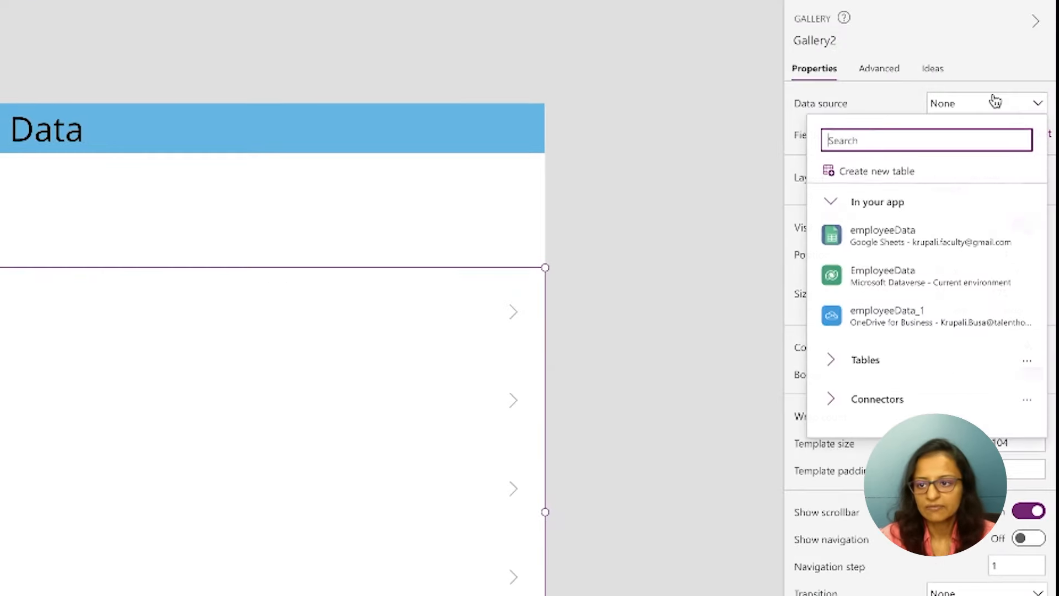
{"action": "mouse_move", "coordinate": [899, 283]}
{"action": "left_click", "coordinate": [899, 283]}
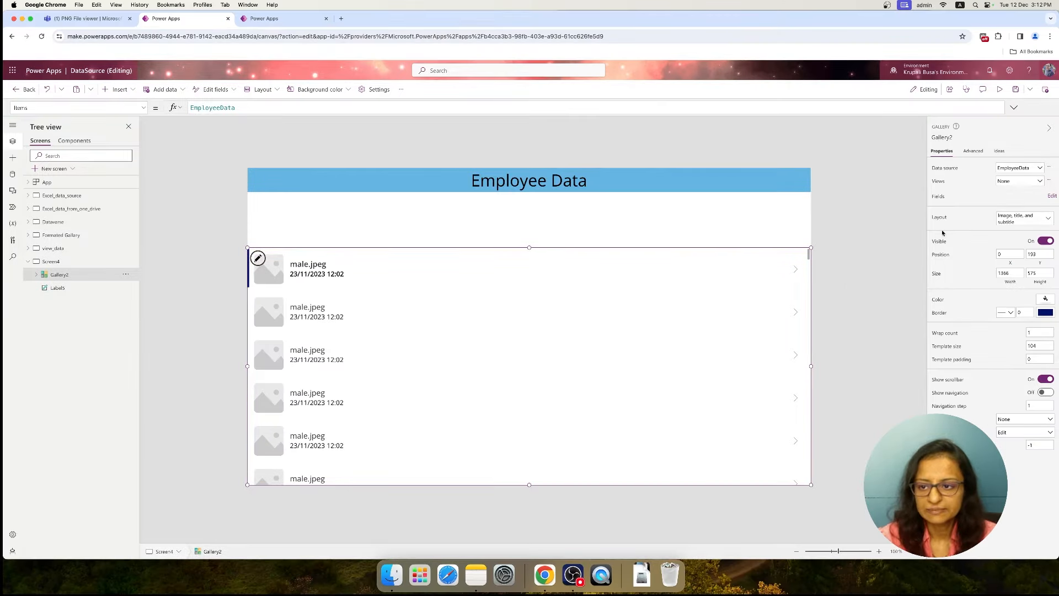
{"action": "left_click", "coordinate": [1052, 196]}
{"action": "left_click", "coordinate": [1025, 219]}
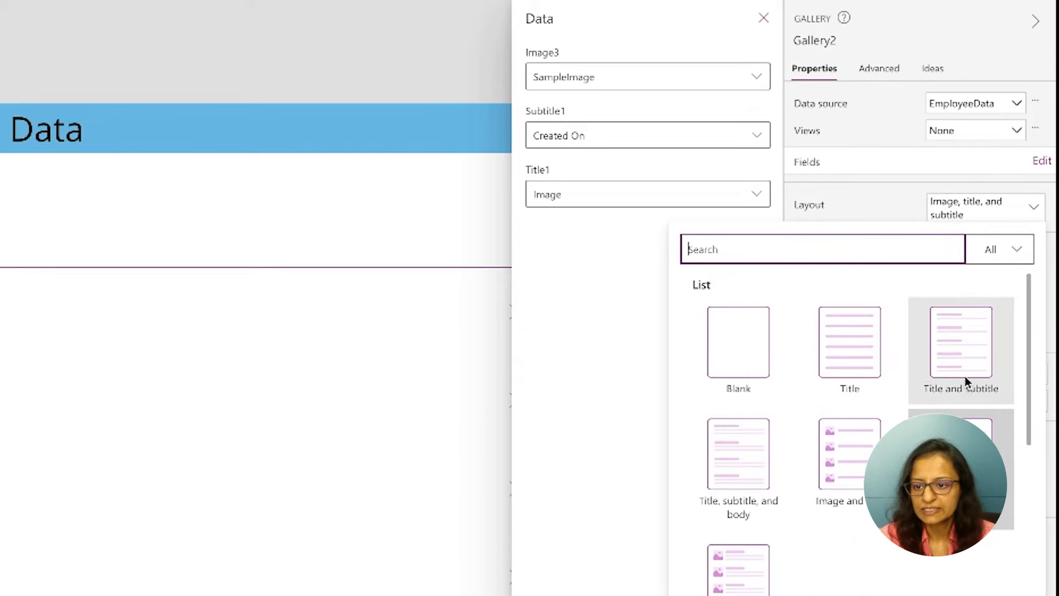
{"action": "left_click", "coordinate": [741, 482]}
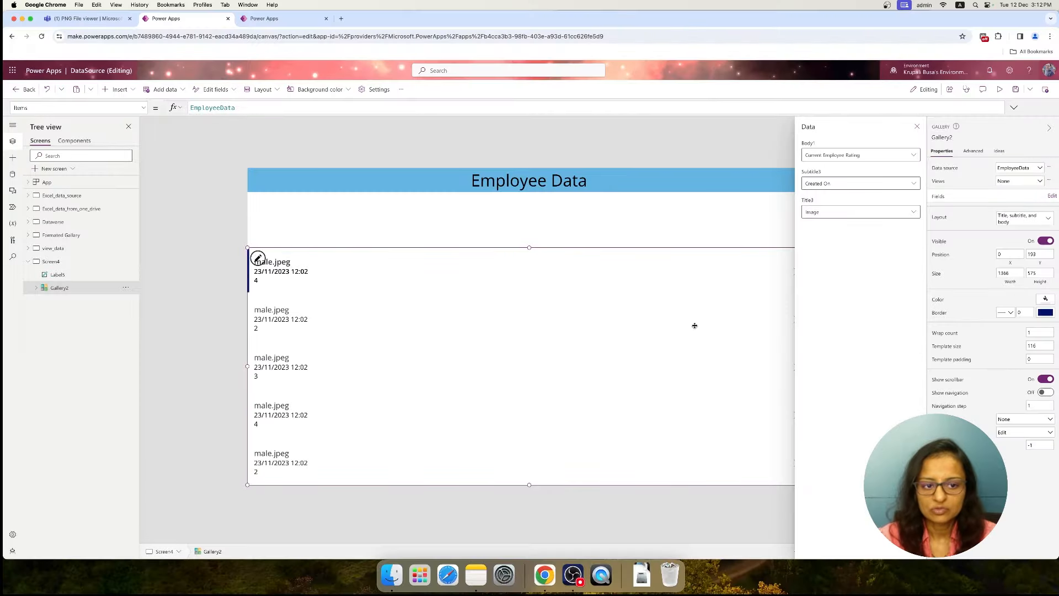
Map the gallery's body to Department, its subtitle to Email and its title to FirstName
{"action": "left_click", "coordinate": [918, 159]}
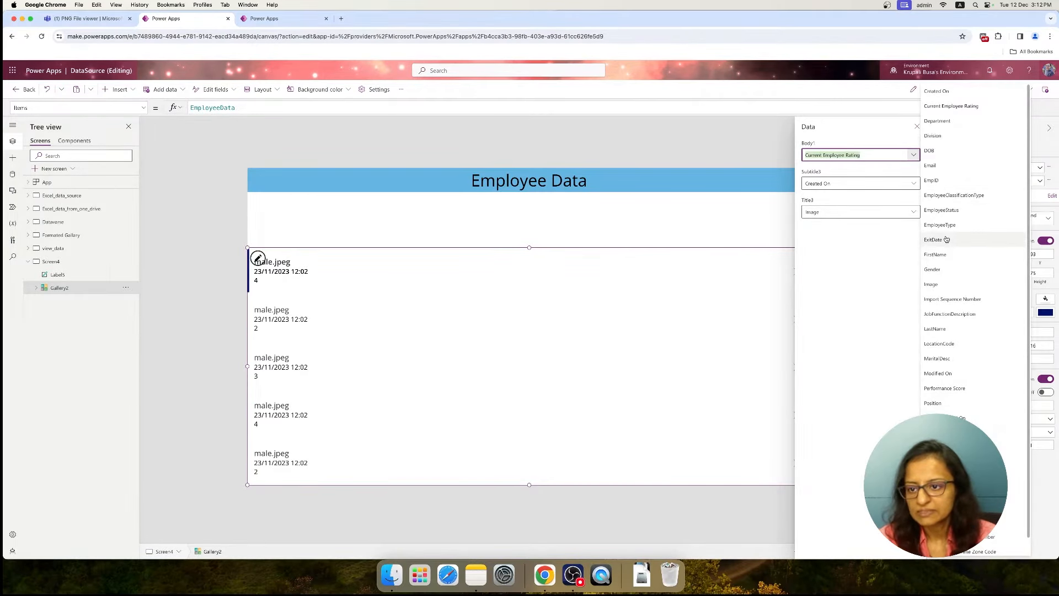
{"action": "type", "text": "dep"}
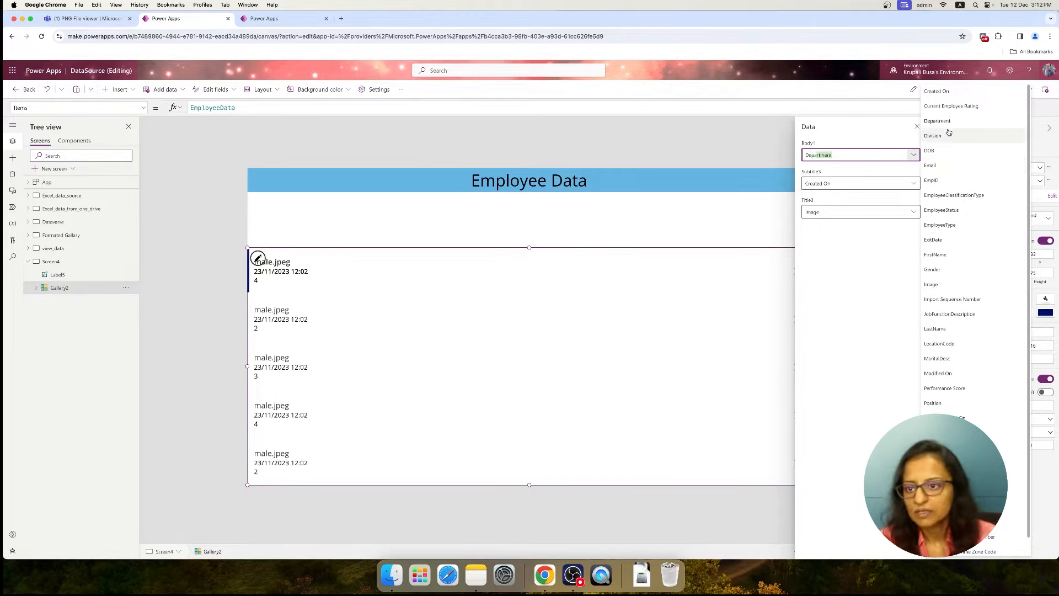
{"action": "left_click", "coordinate": [947, 125]}
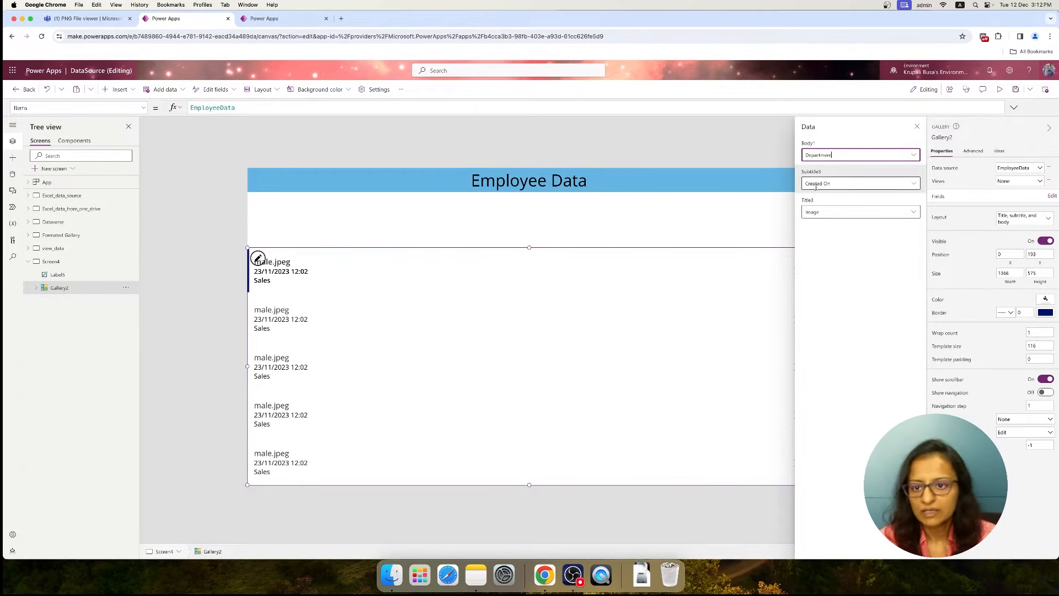
{"action": "left_click", "coordinate": [912, 185]}
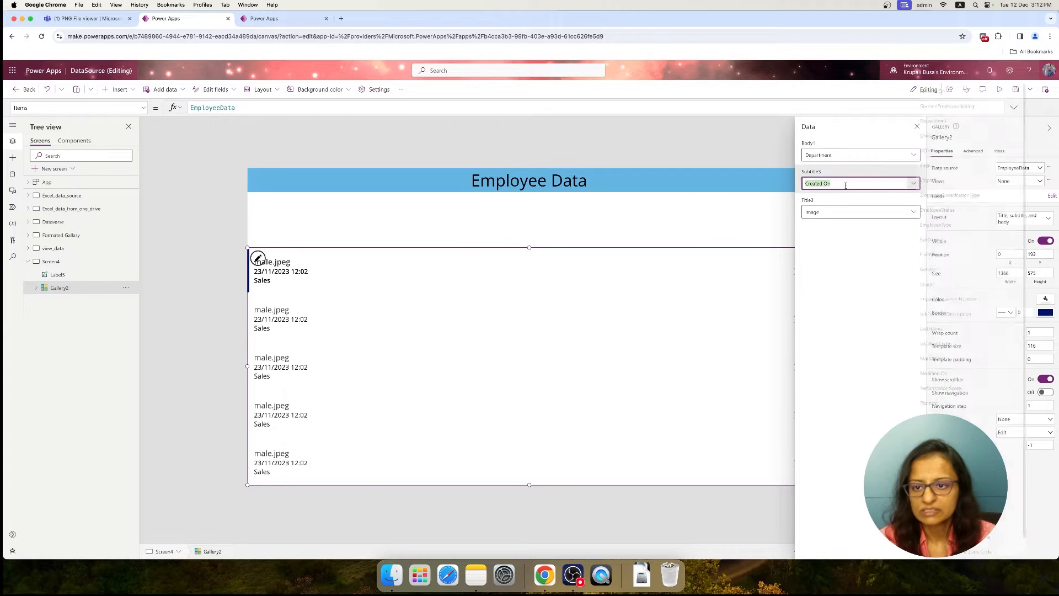
{"action": "type", "text": "em"}
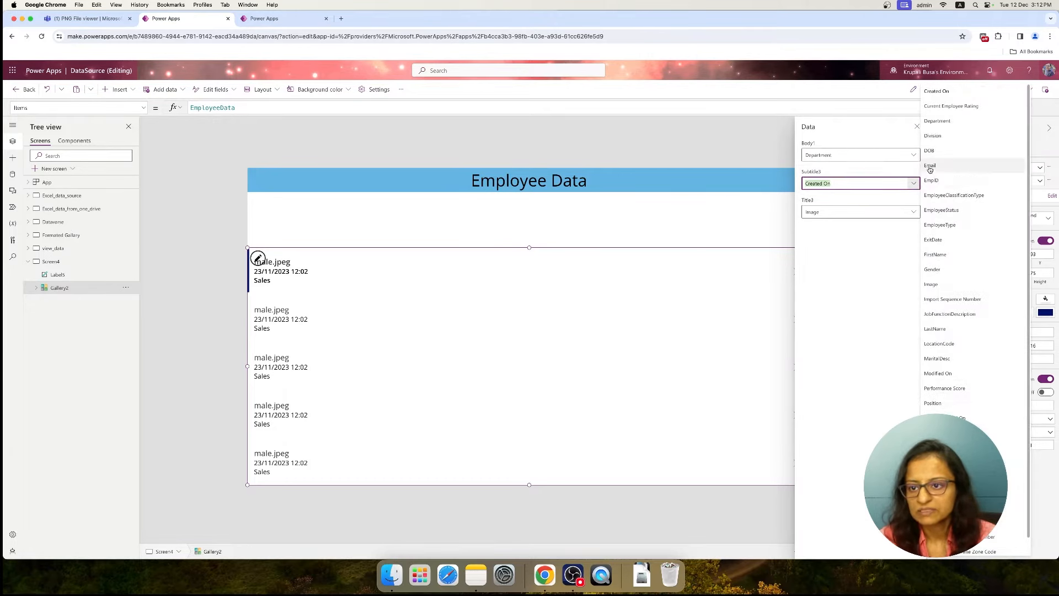
{"action": "left_click", "coordinate": [930, 167]}
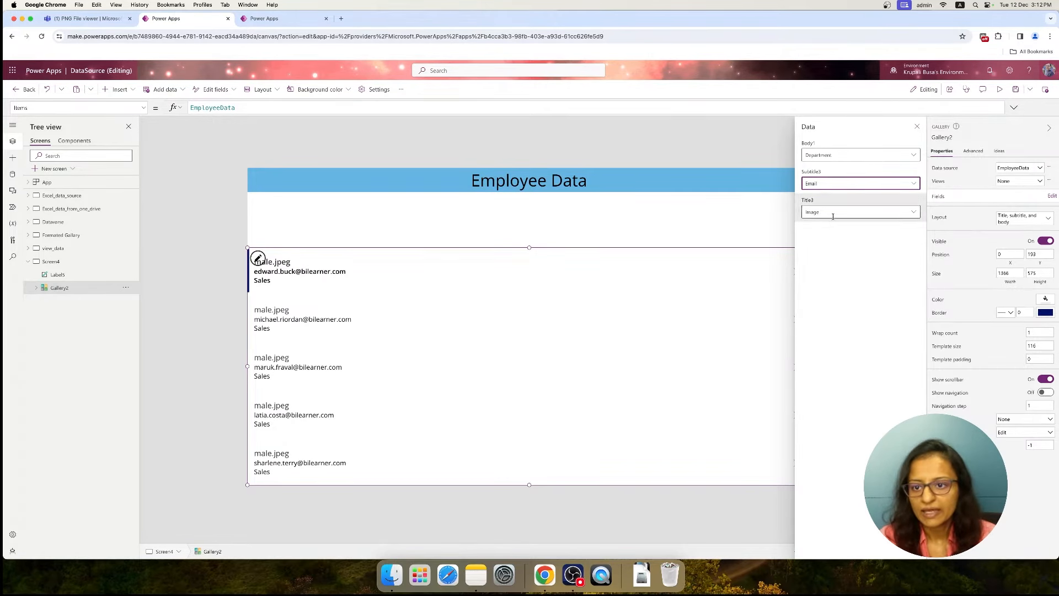
{"action": "left_click", "coordinate": [914, 212]}
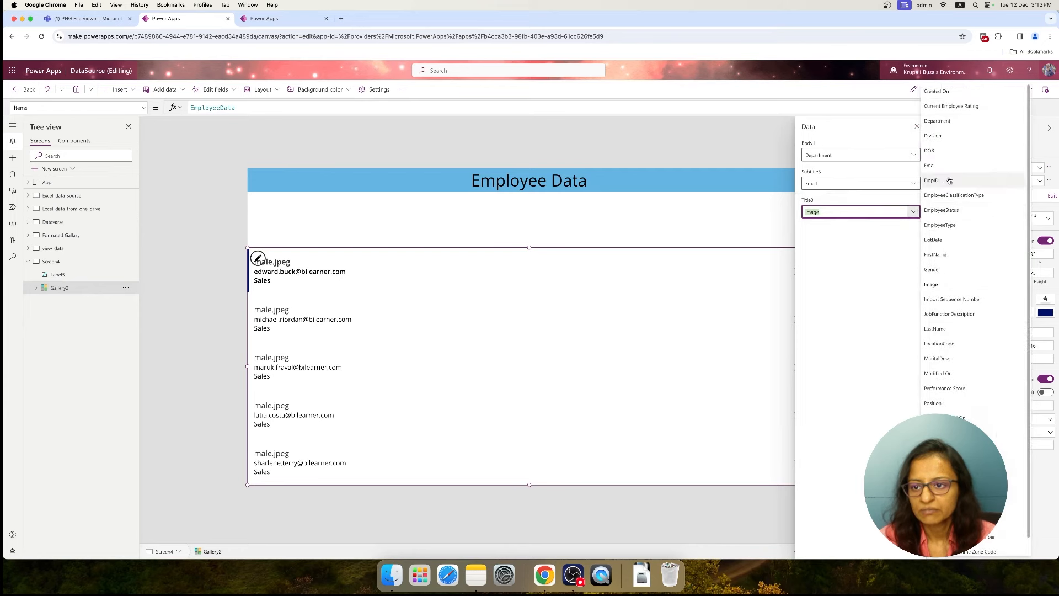
{"action": "left_click", "coordinate": [935, 254]}
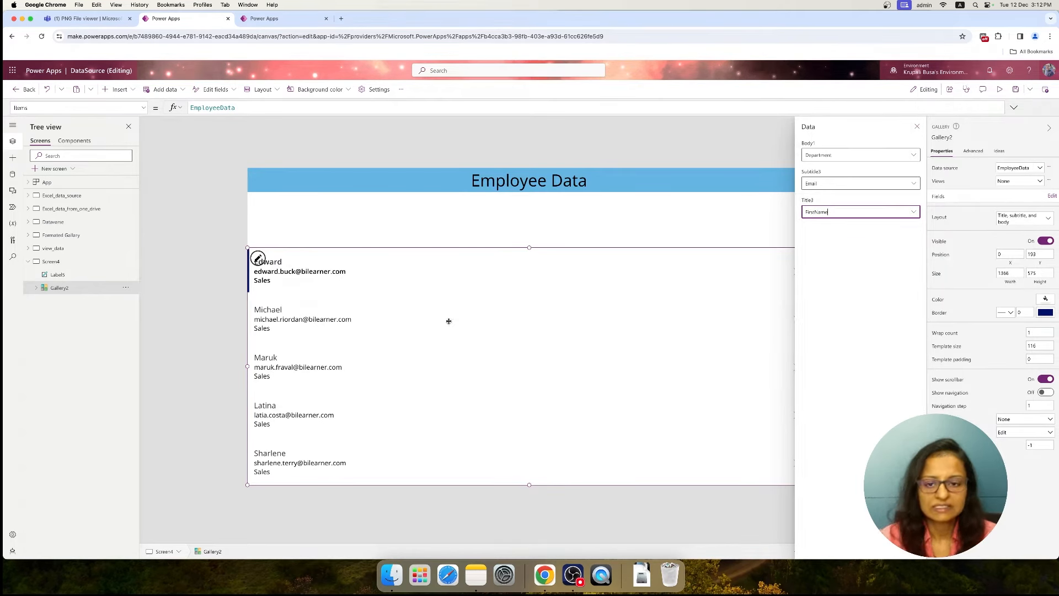
{"action": "left_click", "coordinate": [917, 126]}
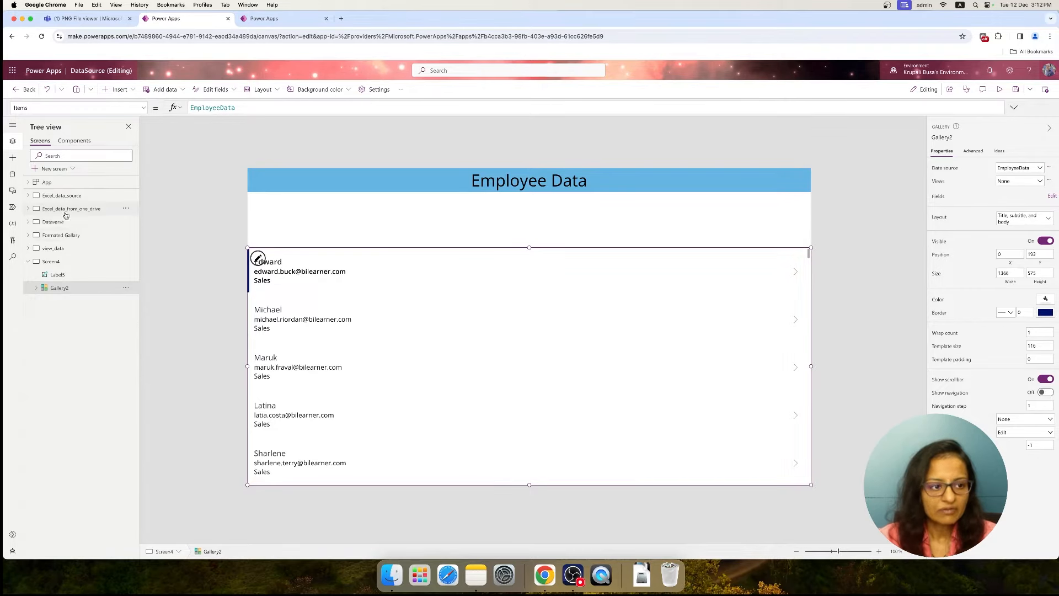
Check the Formated Gallery screen for reference, and increase the Screen4 gallery's template height to about 136
{"action": "left_click", "coordinate": [54, 248]}
{"action": "left_click", "coordinate": [61, 235]}
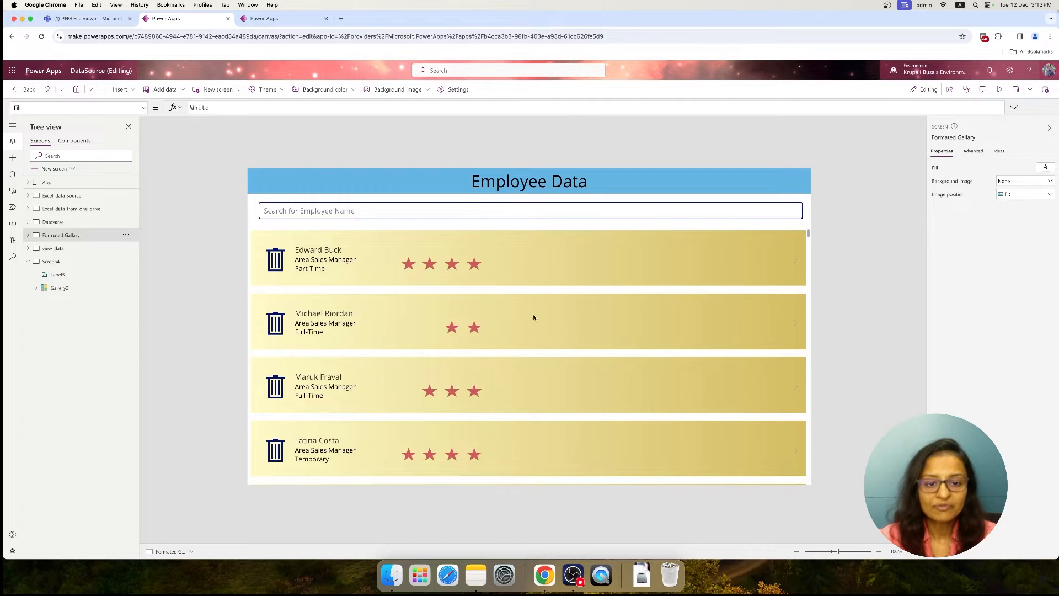
{"action": "left_click", "coordinate": [64, 263]}
{"action": "left_click", "coordinate": [445, 290]}
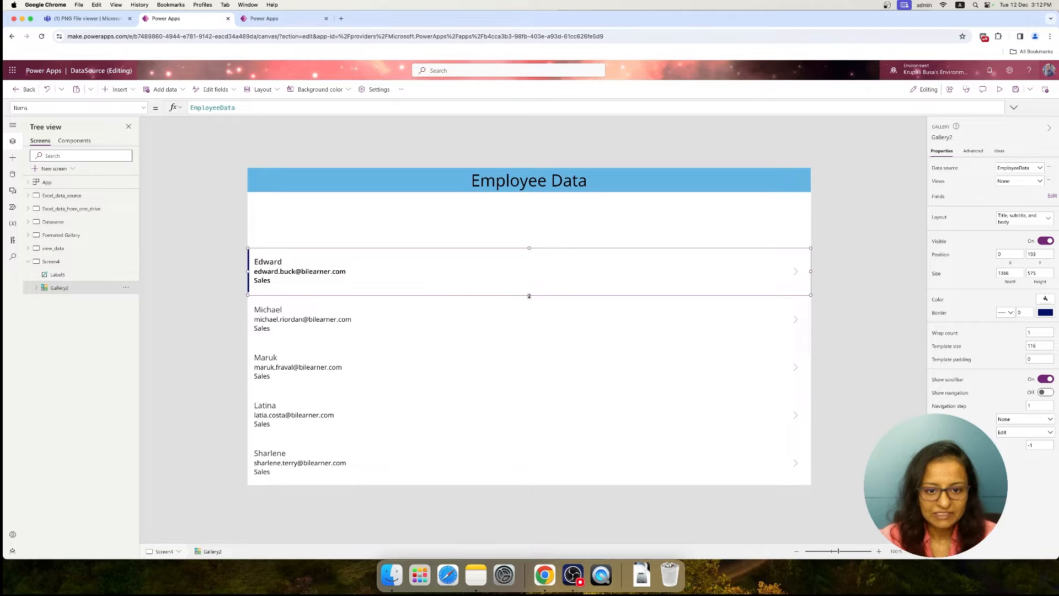
{"action": "left_click_drag", "start_coordinate": [530, 296], "coordinate": [529, 304]}
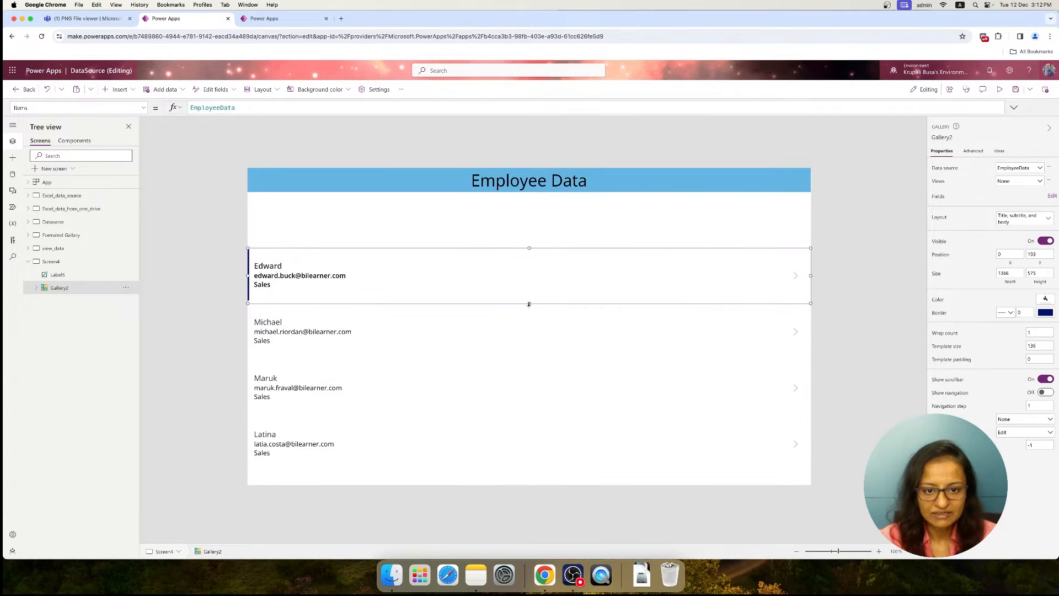
Insert an HTML text control inside the first row template of the Screen4 gallery
{"action": "left_click", "coordinate": [411, 285]}
{"action": "left_click", "coordinate": [418, 265]}
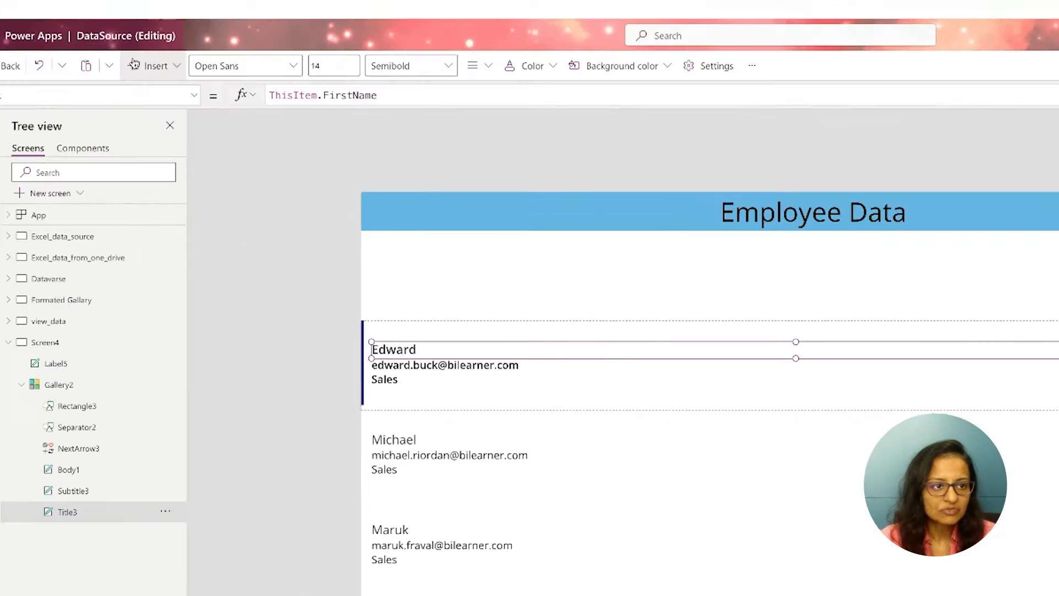
{"action": "left_click", "coordinate": [134, 63]}
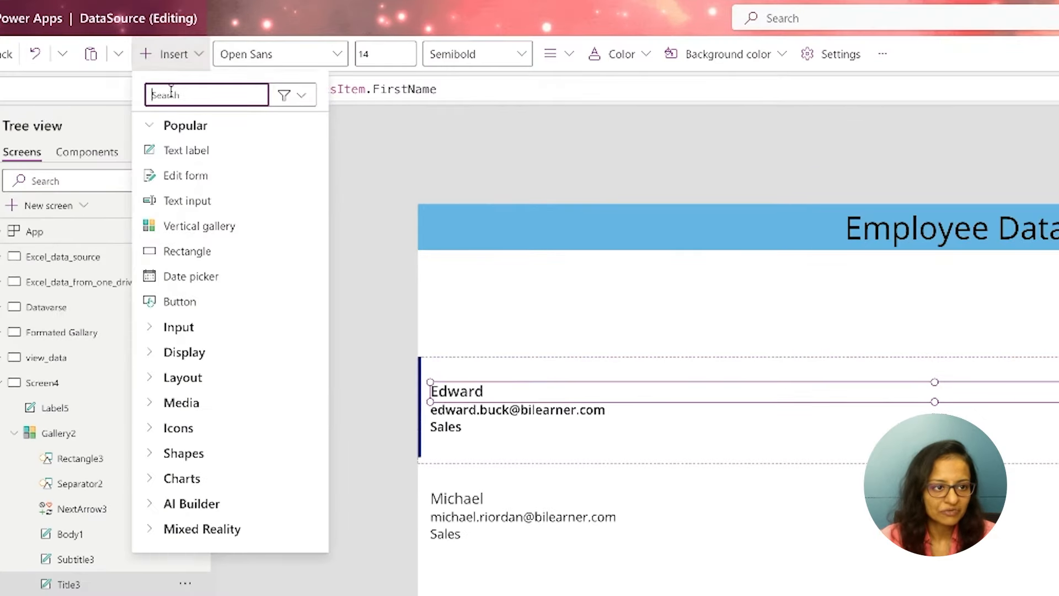
{"action": "type", "text": "html"}
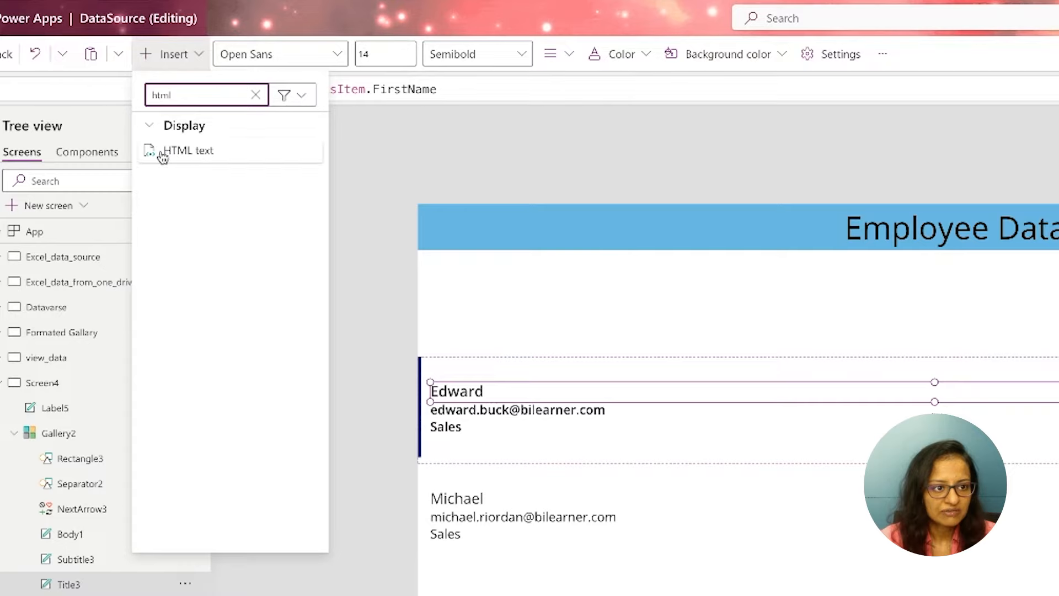
{"action": "left_click", "coordinate": [196, 151]}
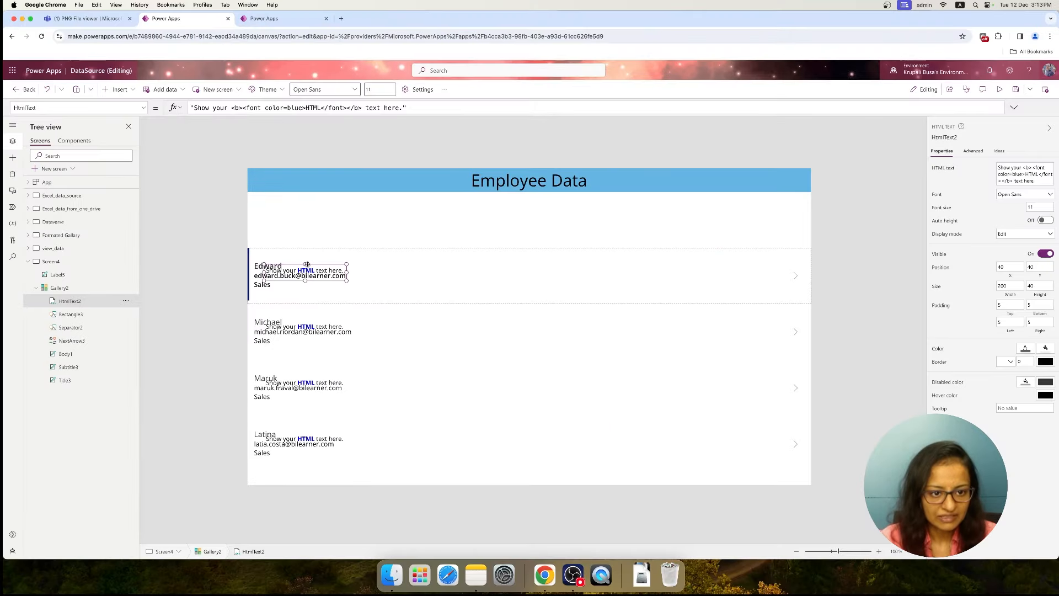
Move and resize the HTML text control to cover the gallery row, at about X 4, Y 0, 1362 wide and 128 high
{"action": "left_click_drag", "start_coordinate": [528, 388], "coordinate": [526, 364]}
{"action": "left_click_drag", "start_coordinate": [305, 251], "coordinate": [249, 265]}
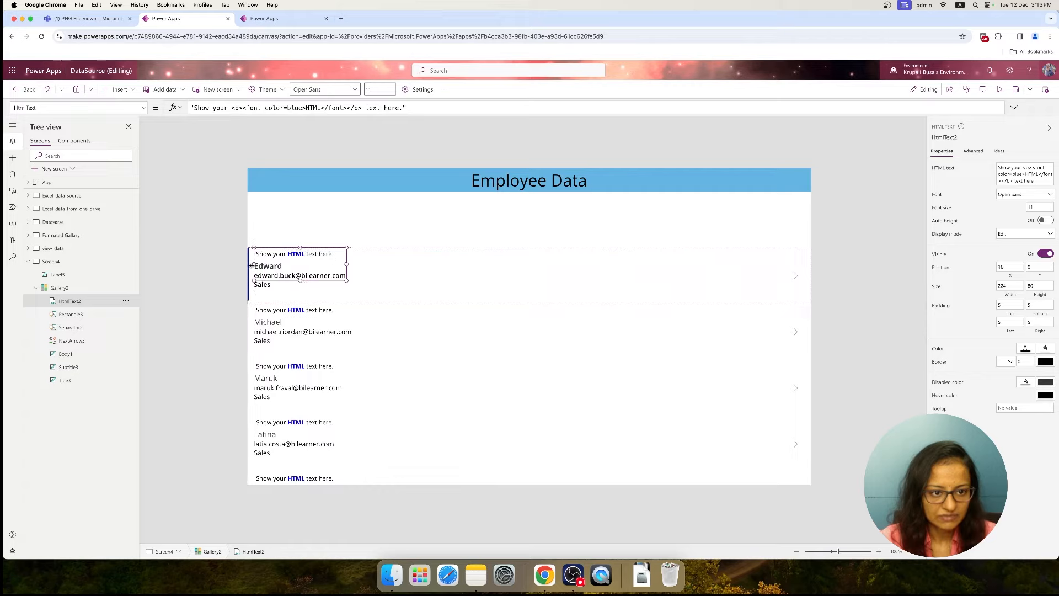
{"action": "left_click_drag", "start_coordinate": [346, 267], "coordinate": [811, 264]}
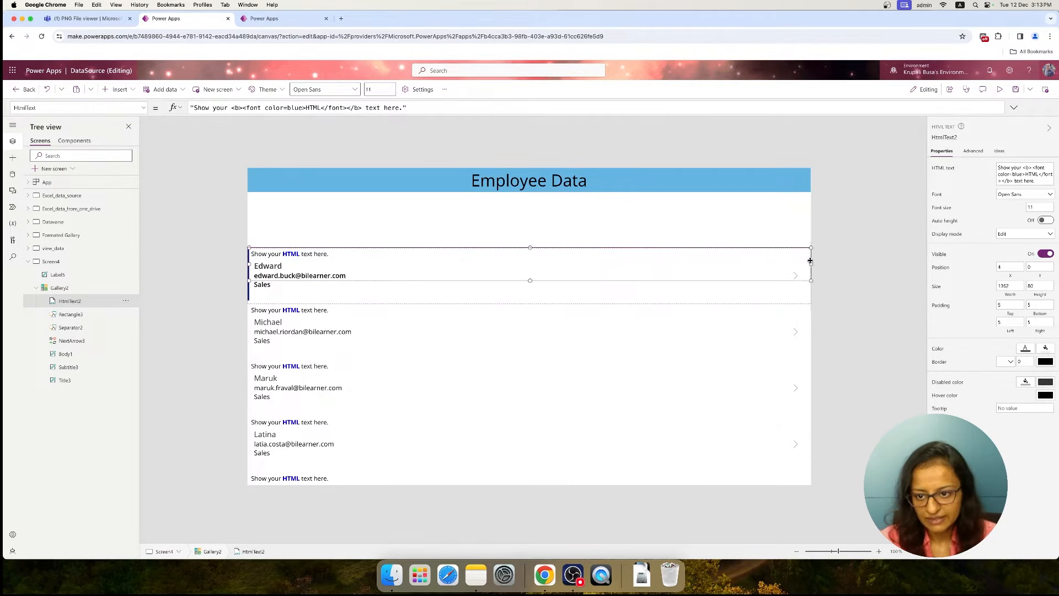
{"action": "left_click_drag", "start_coordinate": [529, 280], "coordinate": [529, 302]}
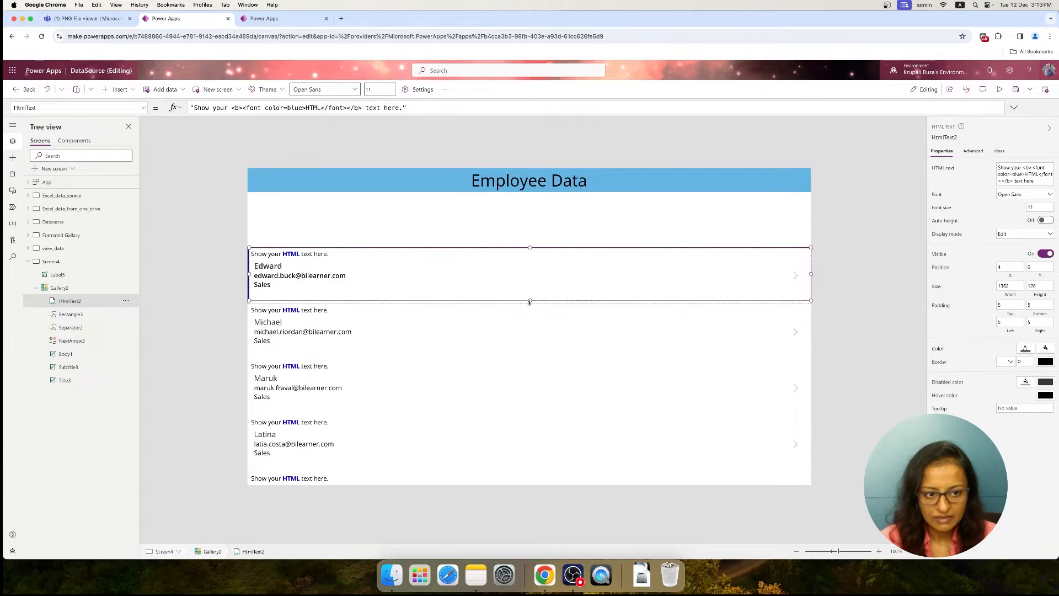
Replace the HTML text control's default HtmlText formula with an empty quoted string
{"action": "left_click", "coordinate": [408, 107]}
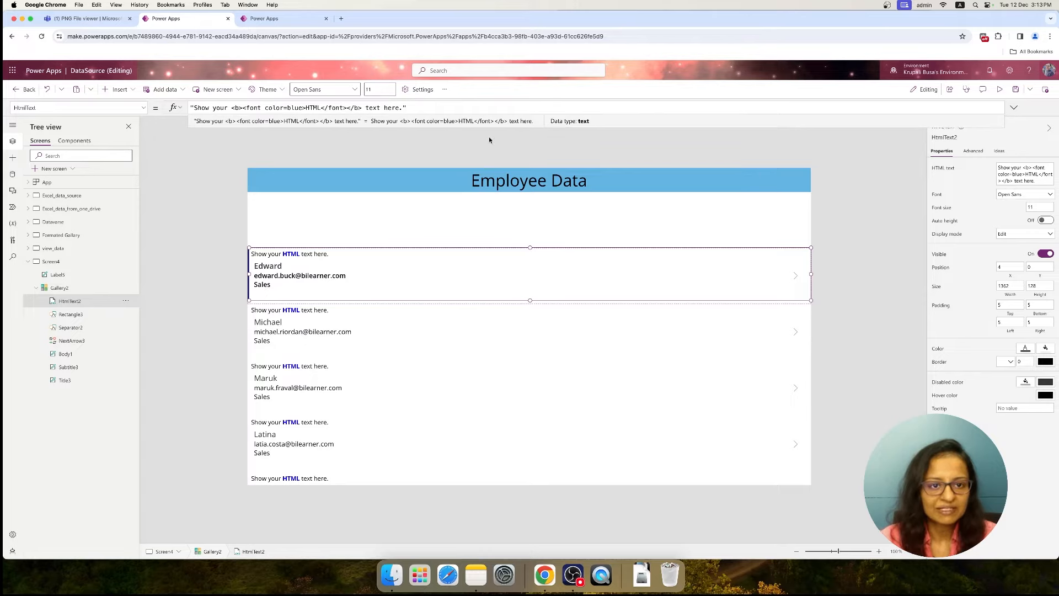
{"action": "left_click_drag", "start_coordinate": [414, 107], "coordinate": [172, 107]}
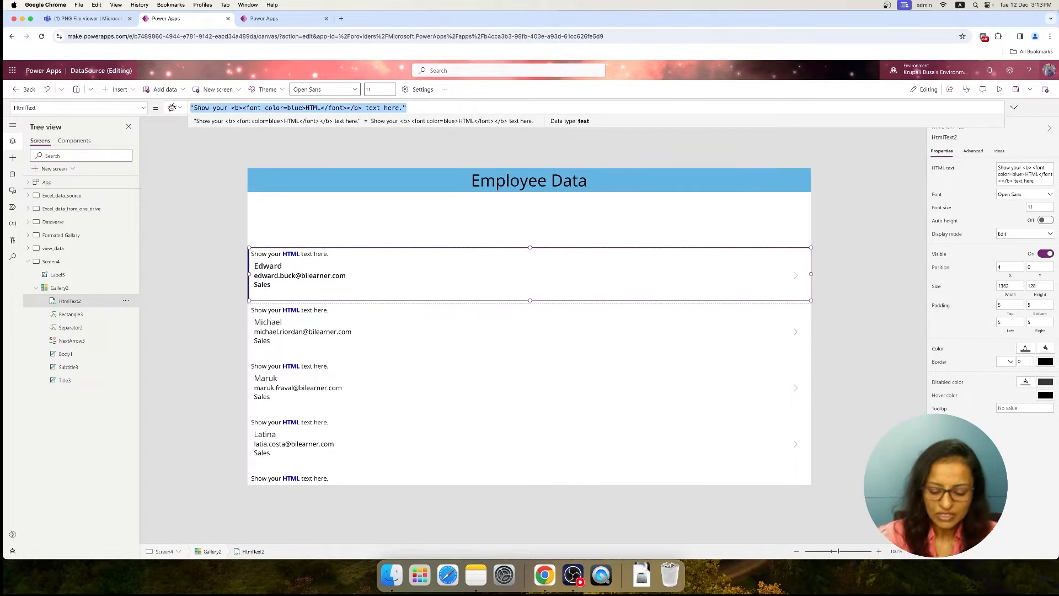
{"action": "key", "text": "BackSpace"}
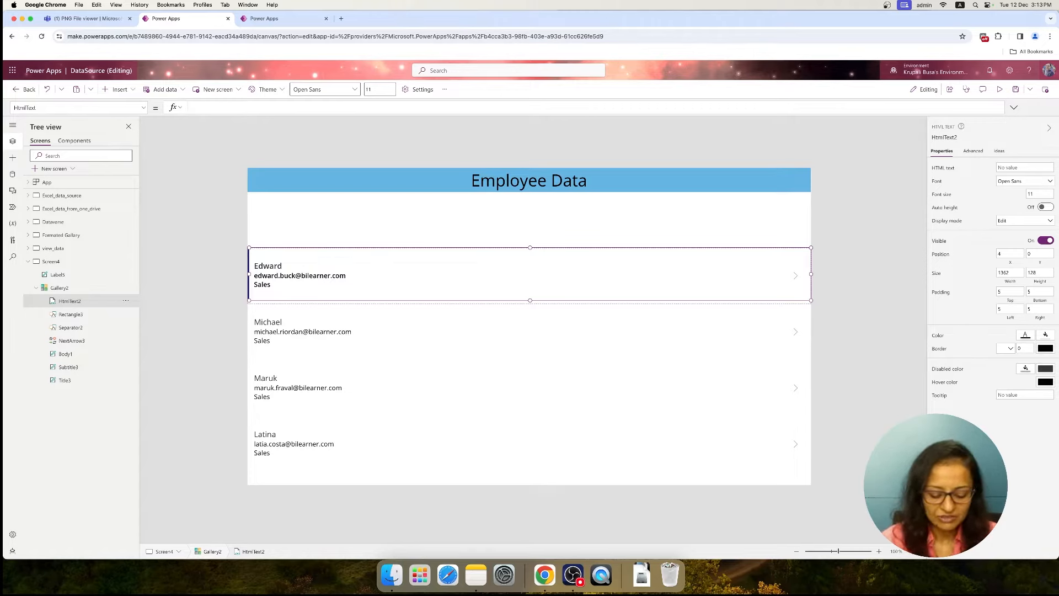
{"action": "key", "text": "Left"}
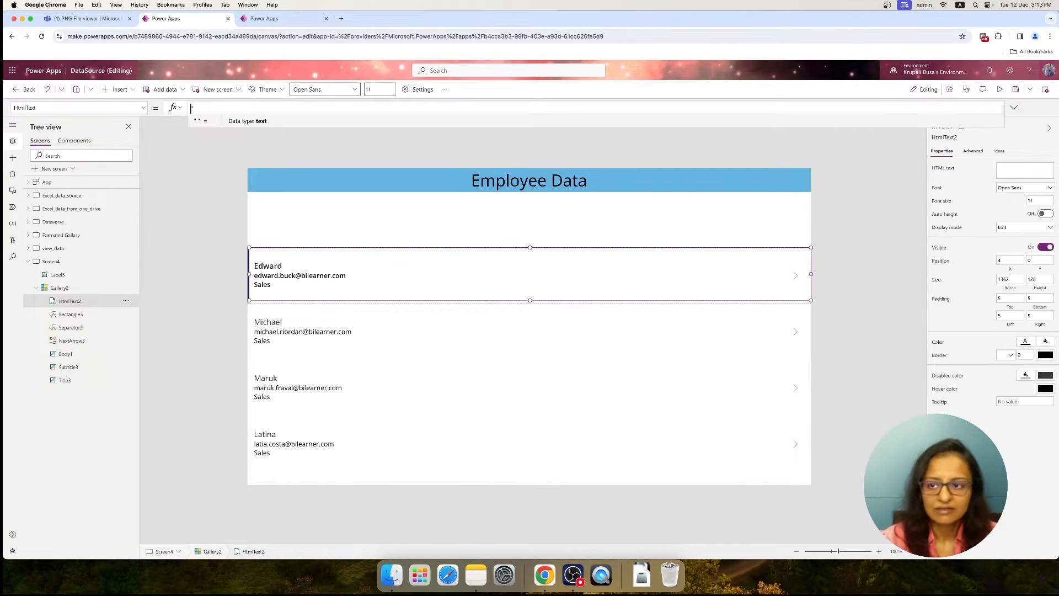
Enter <div> and </div> tags on separate lines between the quotes of the HtmlText formula
{"action": "left_click", "coordinate": [1014, 108]}
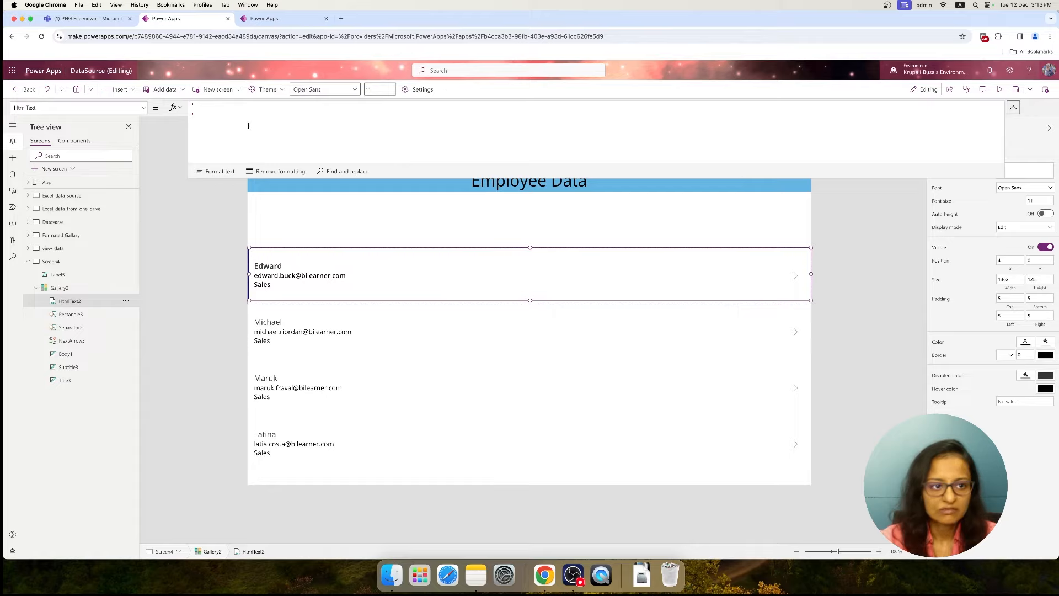
{"action": "key", "text": "Return"}
{"action": "type", "text": "d"}
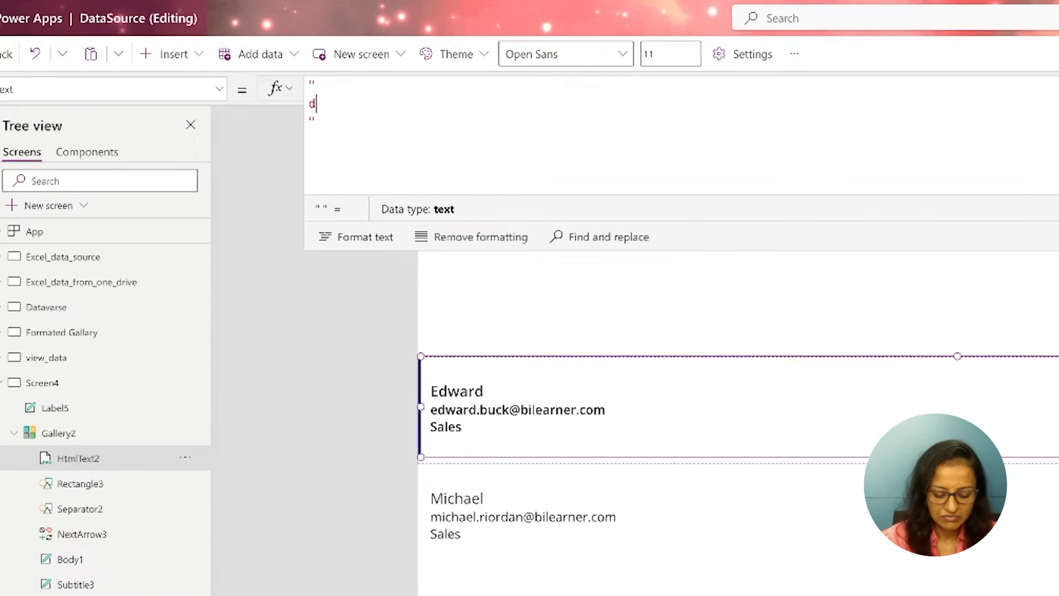
{"action": "type", "text": "iv"}
{"action": "key", "text": "BackSpace"}
{"action": "key", "text": "BackSpace"}
{"action": "key", "text": "BackSpace"}
{"action": "type", "text": "<div>"}
{"action": "key", "text": "Return"}
{"action": "type", "text": "</di"}
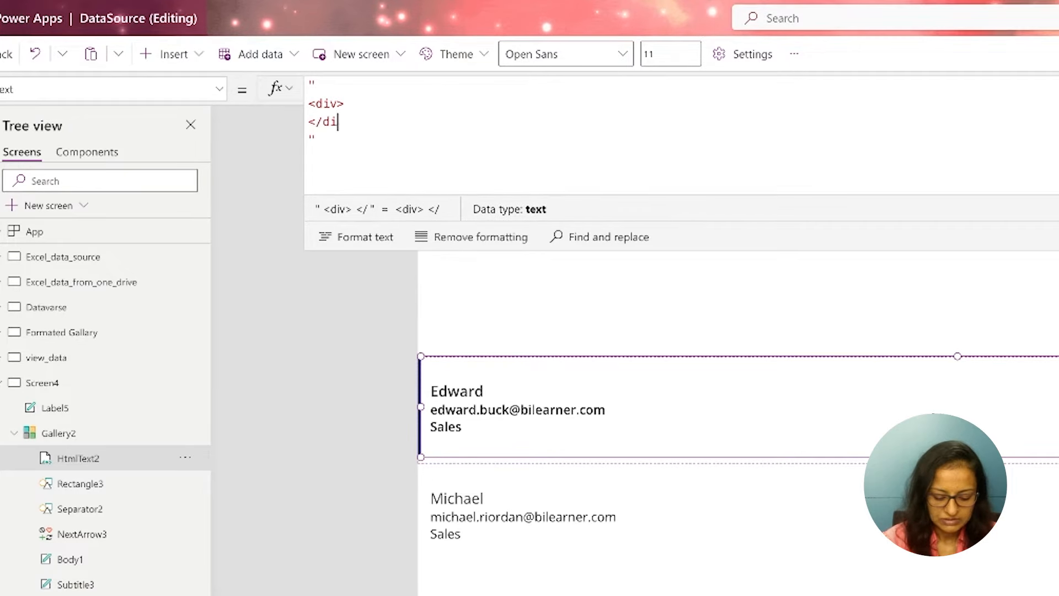
{"action": "type", "text": "v>"}
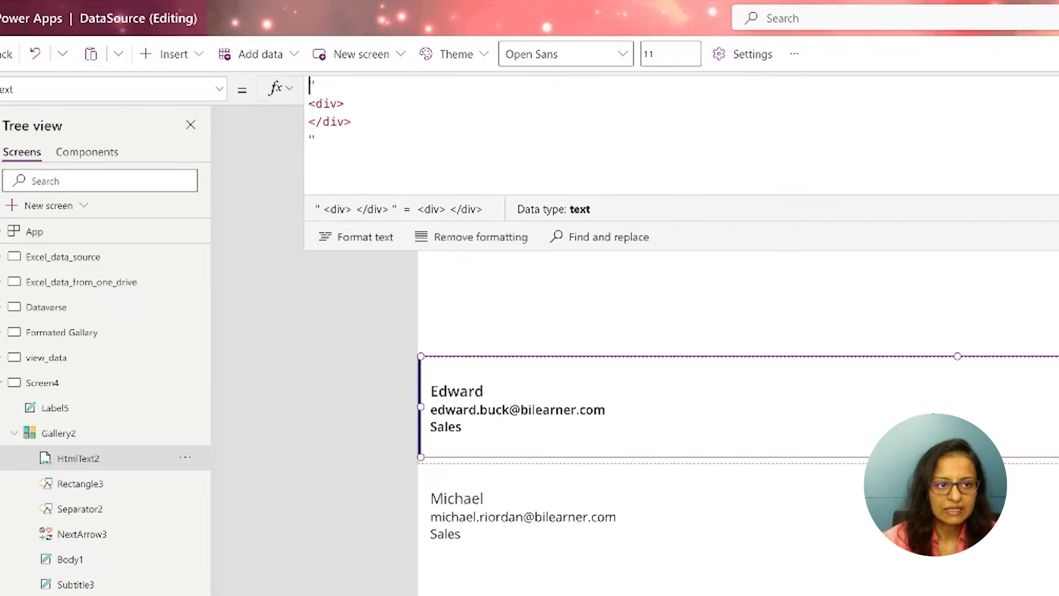
Add a style attribute with an empty value in doubled quotation marks to the opening div tag of the HtmlText formula
{"action": "left_click", "coordinate": [344, 103]}
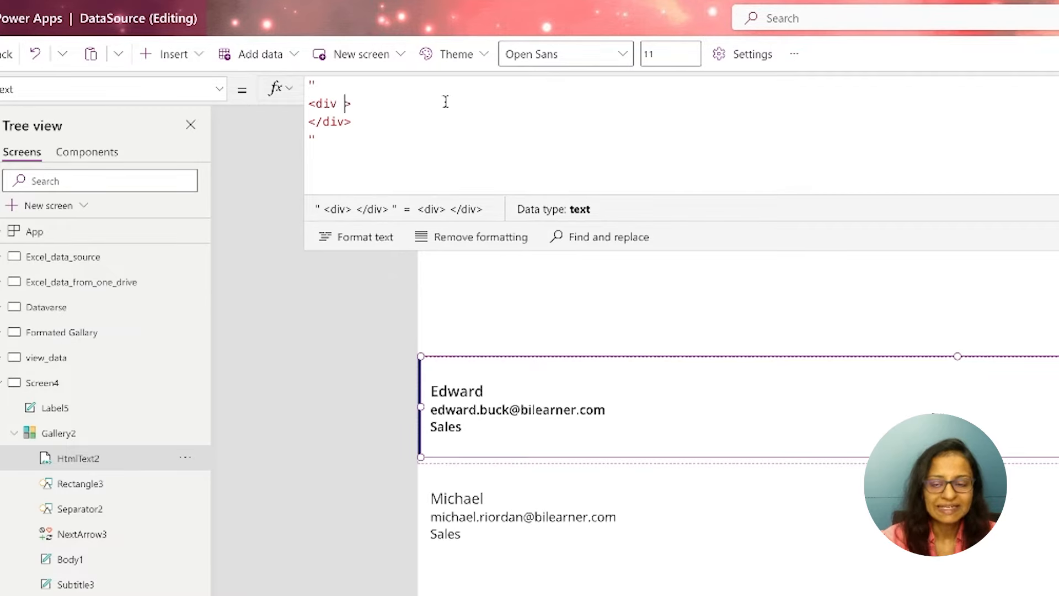
{"action": "type", "text": "style="}
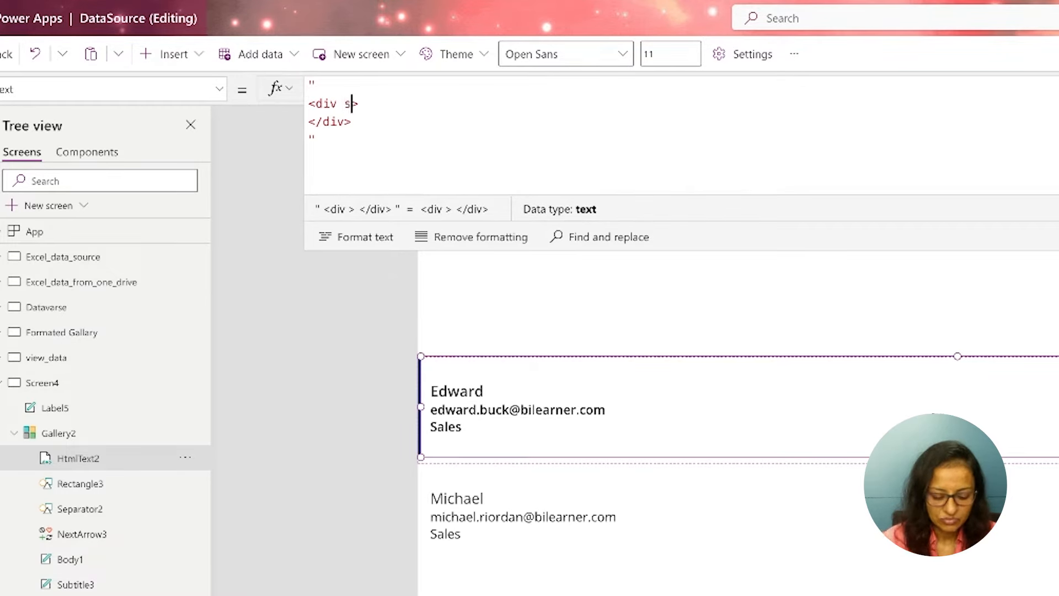
{"action": "type", "text": "\"\""}
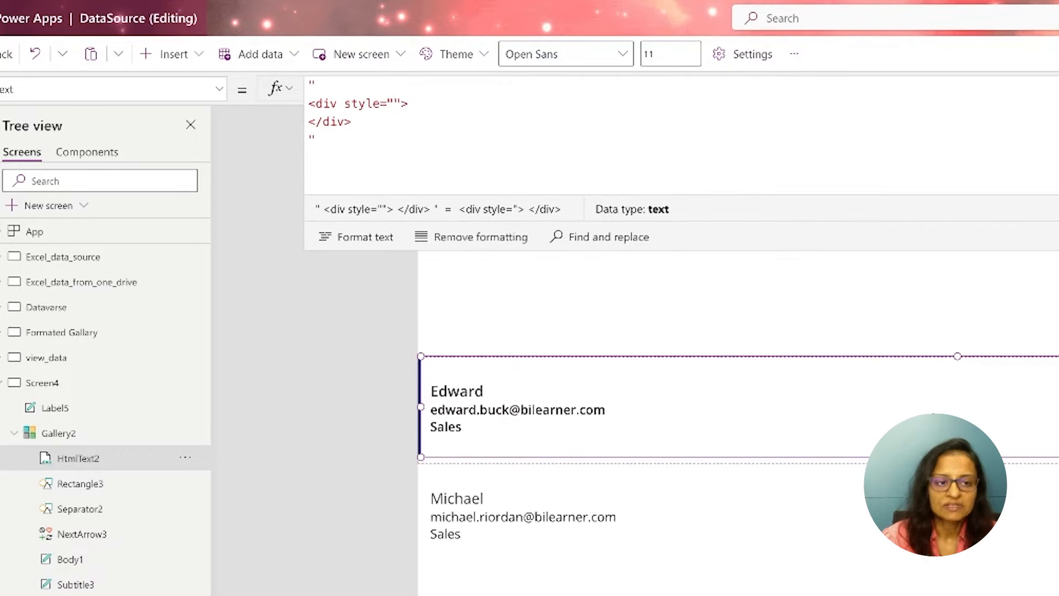
{"action": "type", "text": "\"\""}
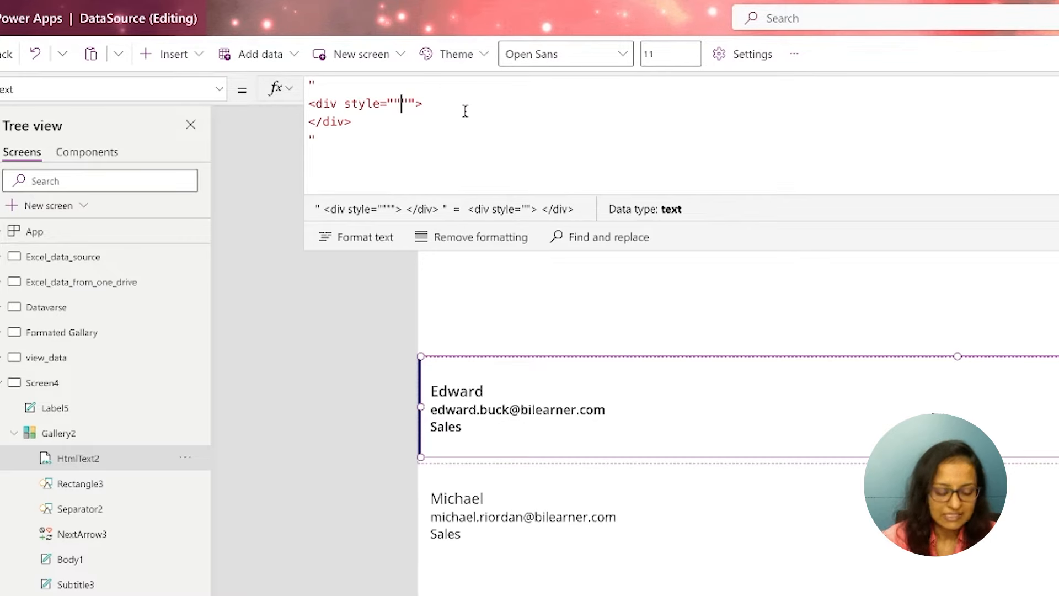
Enter background-color:yellow; as the div's style value between the doubled quotation marks
{"action": "type", "text": "backg"}
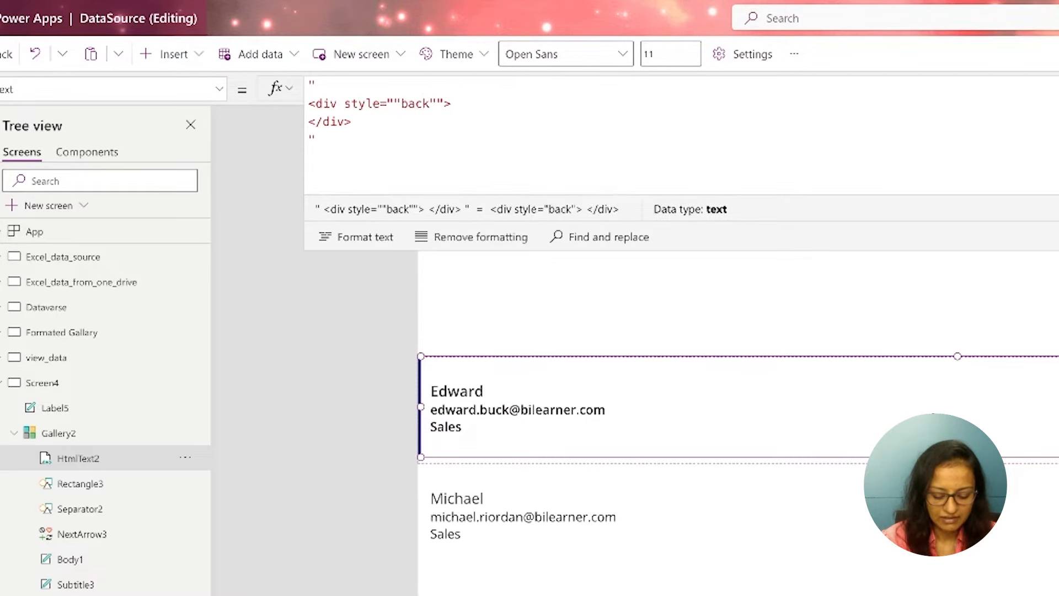
{"action": "type", "text": "round-color"}
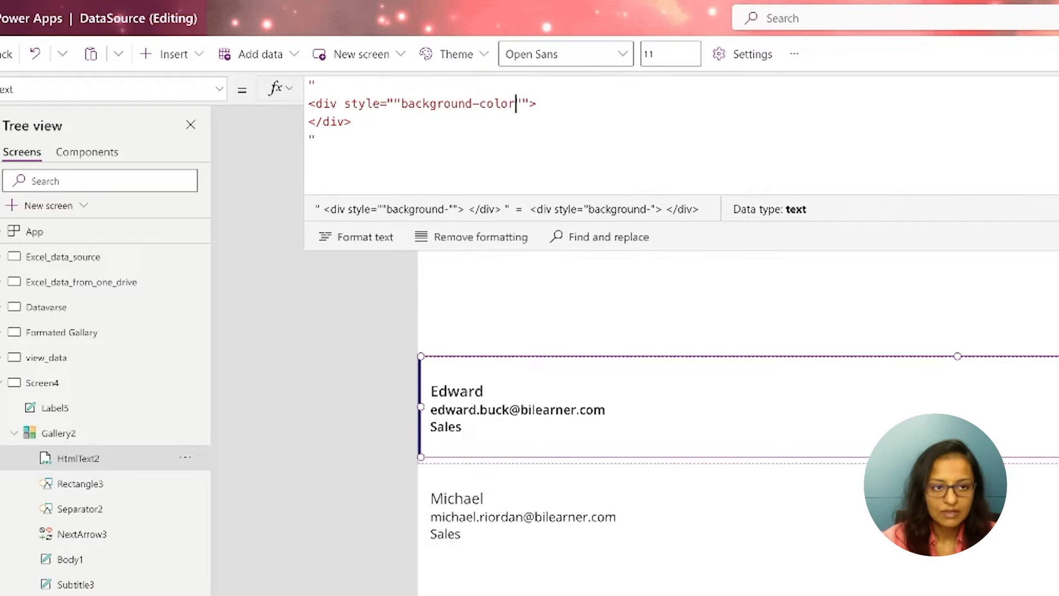
{"action": "type", "text": ":"}
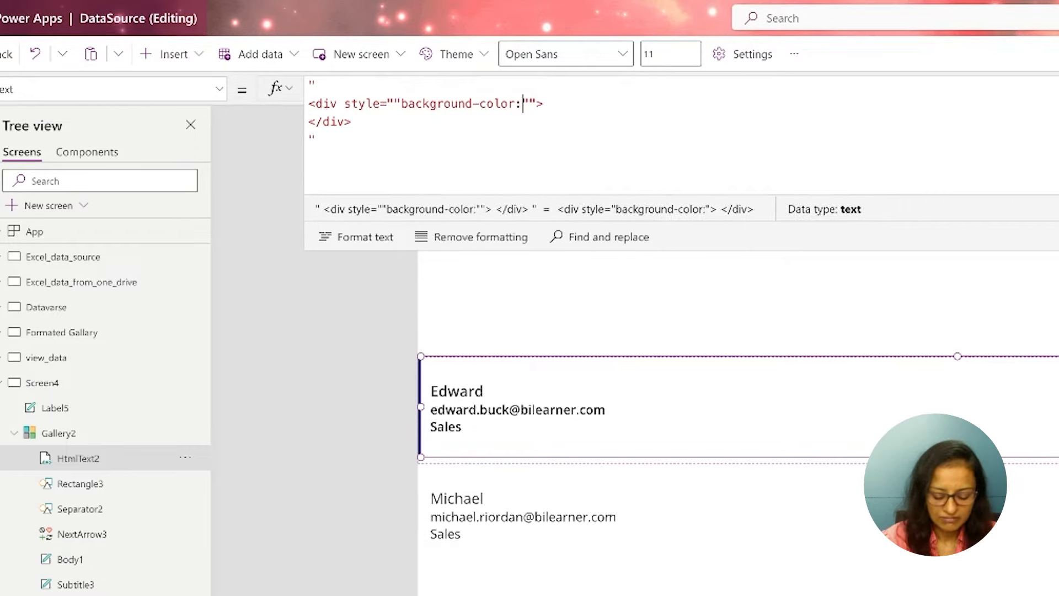
{"action": "type", "text": "yellow"}
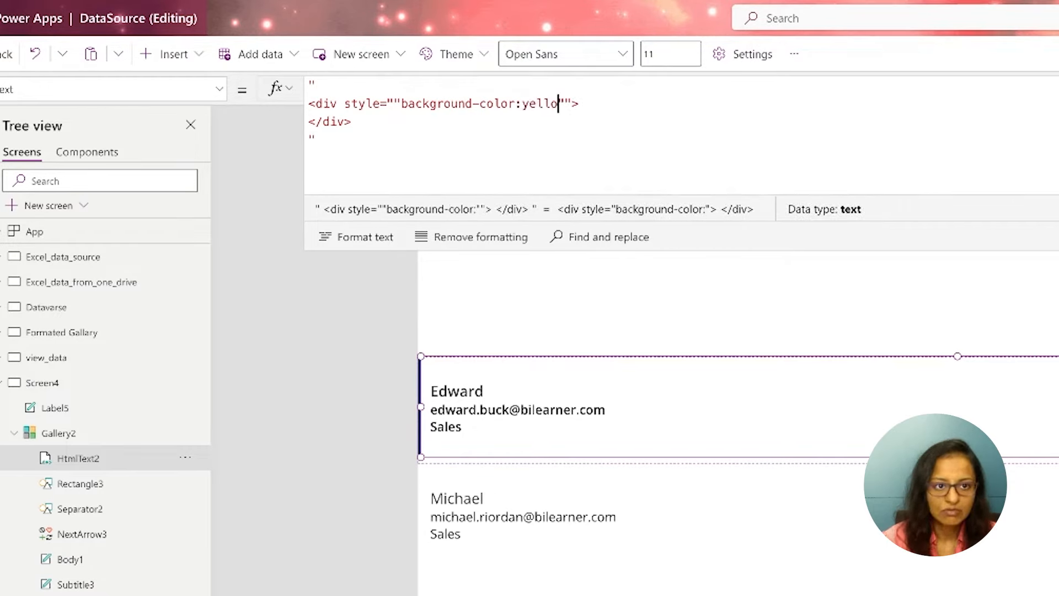
{"action": "type", "text": ";"}
{"action": "type", "text": "widh"}
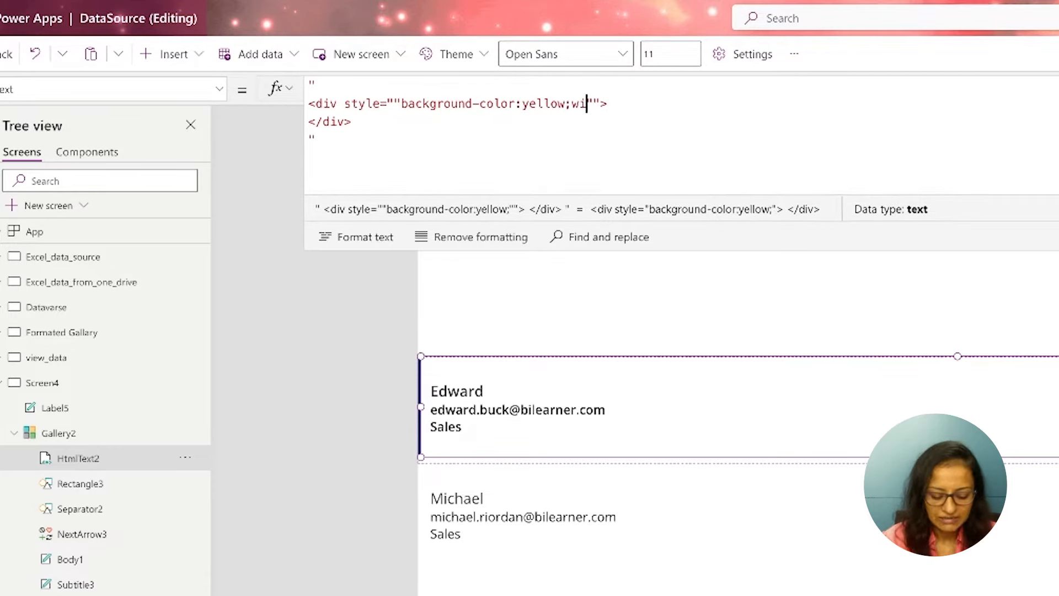
Append widhth:100%;height:100px to the div's style value after the background color
{"action": "key", "text": "BackSpace"}
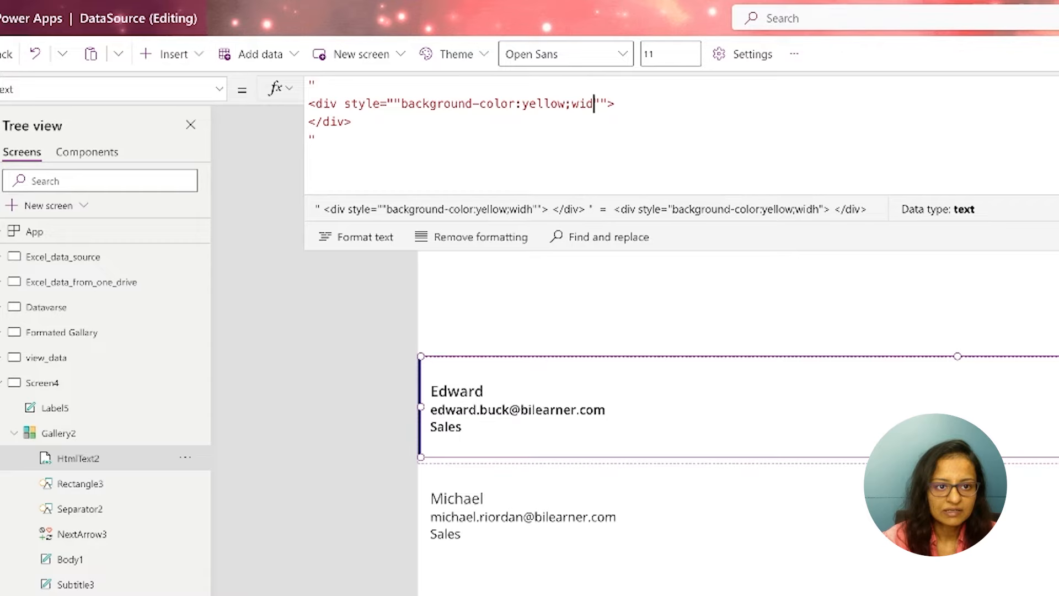
{"action": "type", "text": "hth\""}
{"action": "key", "text": "BackSpace"}
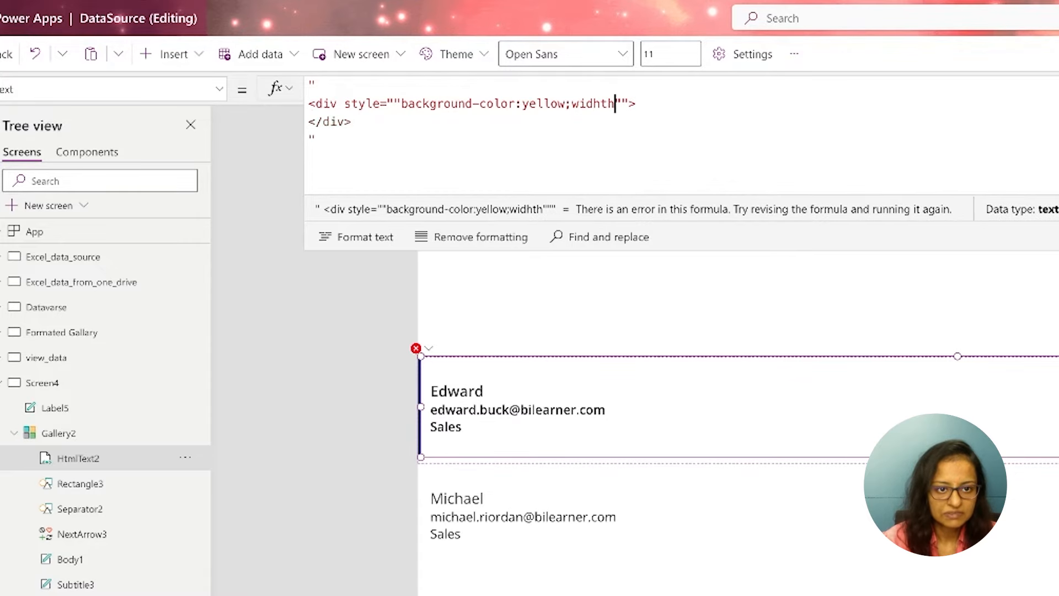
{"action": "type", "text": ":100%"}
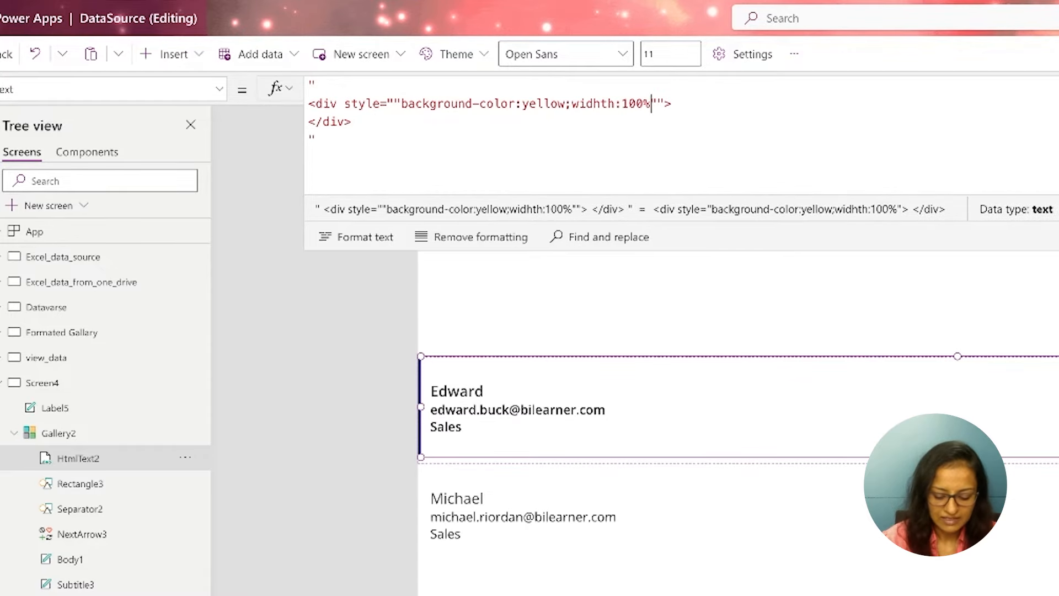
{"action": "type", "text": ";height:"}
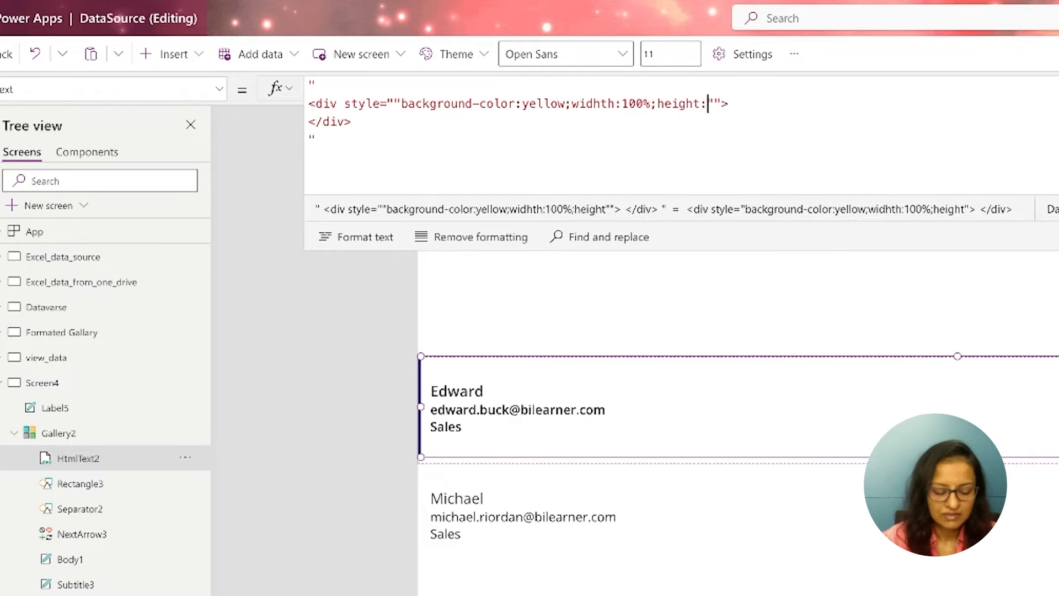
{"action": "type", "text": "100px"}
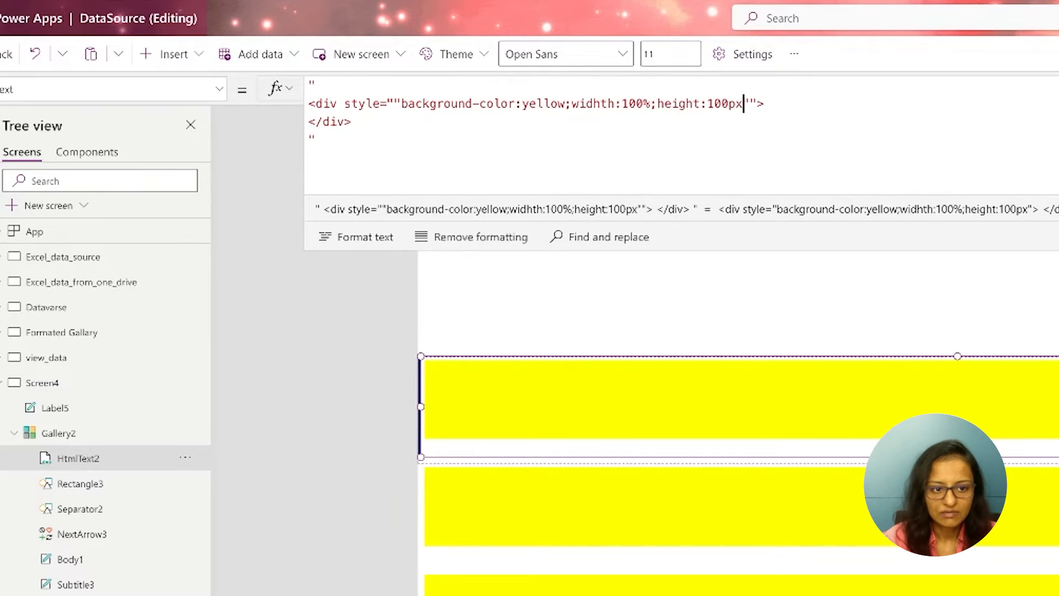
Set the div's height to 110px in the HtmlText formula
{"action": "key", "text": "BackSpace"}
{"action": "key", "text": "BackSpace"}
{"action": "key", "text": "BackSpace"}
{"action": "key", "text": "BackSpace"}
{"action": "type", "text": "10pz"}
{"action": "key", "text": "BackSpace"}
{"action": "type", "text": "x"}
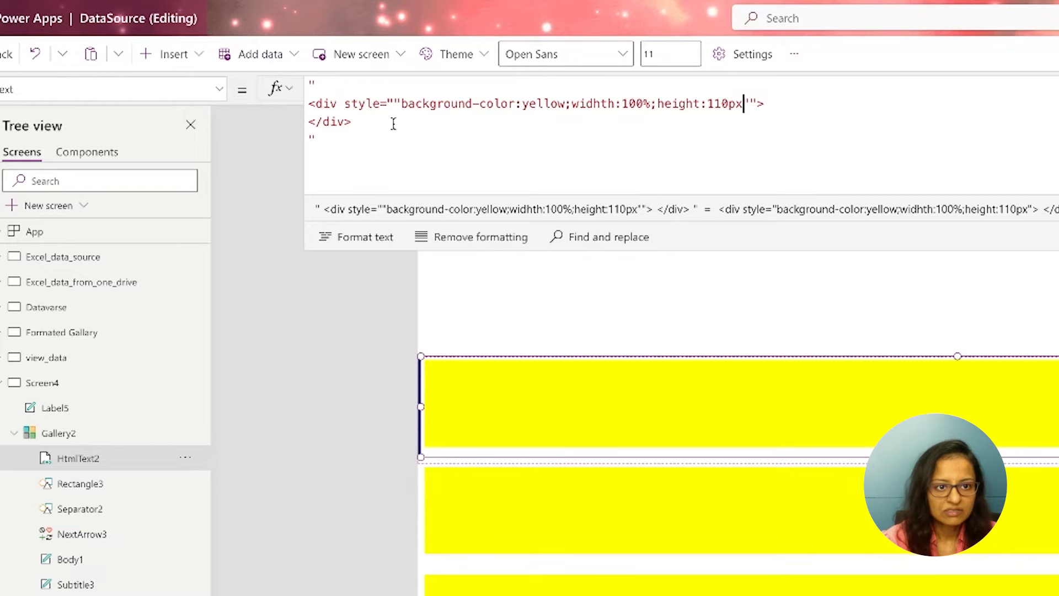
Set the div's background-color to pink in the HtmlText formula
{"action": "double_click", "coordinate": [543, 103]}
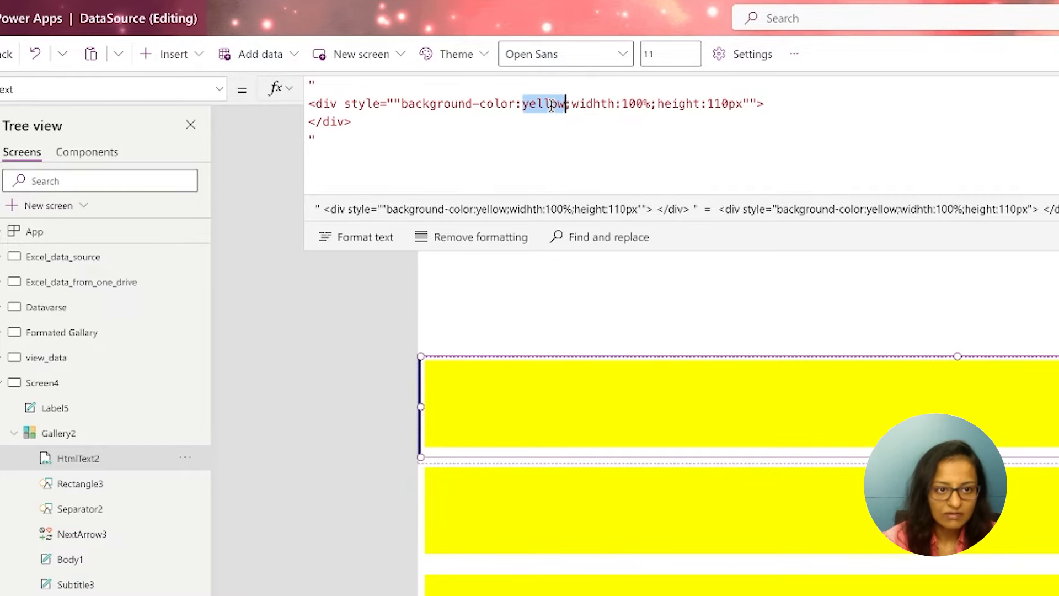
{"action": "type", "text": "pin"}
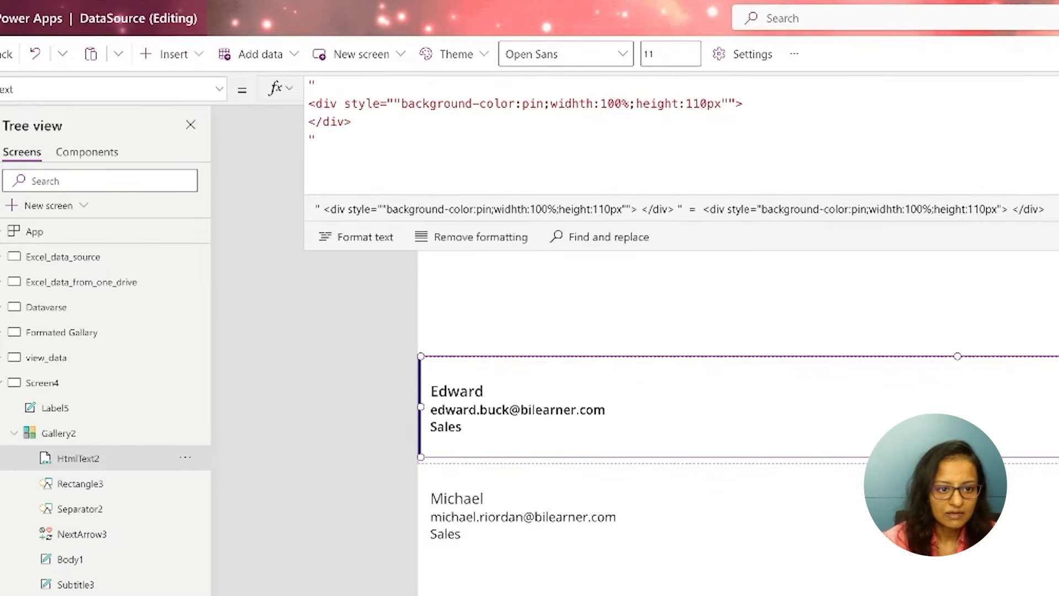
{"action": "type", "text": "k"}
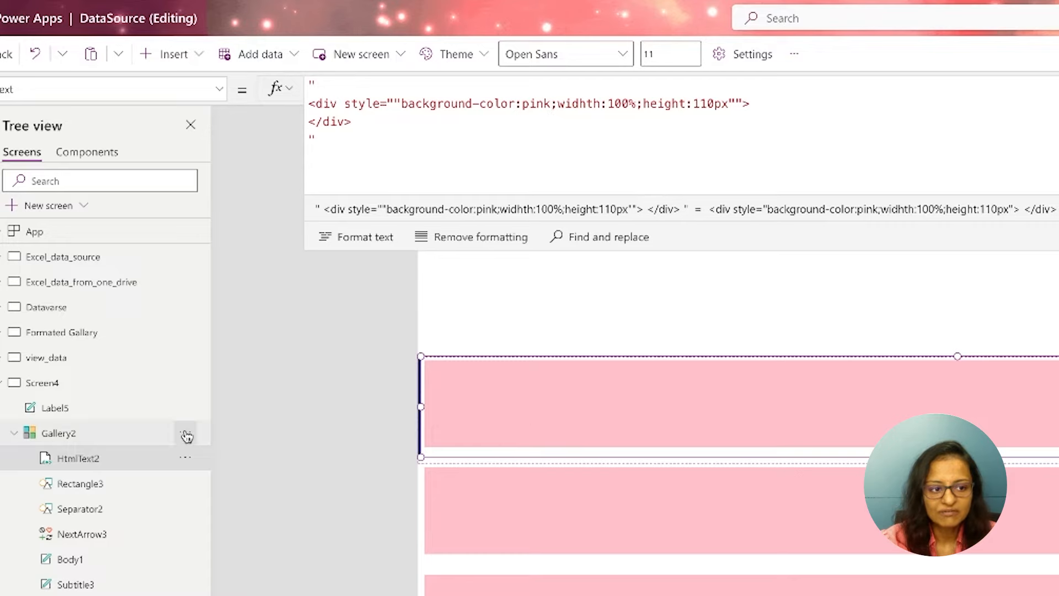
Align the HTML text control to the bottom of the gallery row and send it to the back behind the row's other controls
{"action": "left_click", "coordinate": [183, 460]}
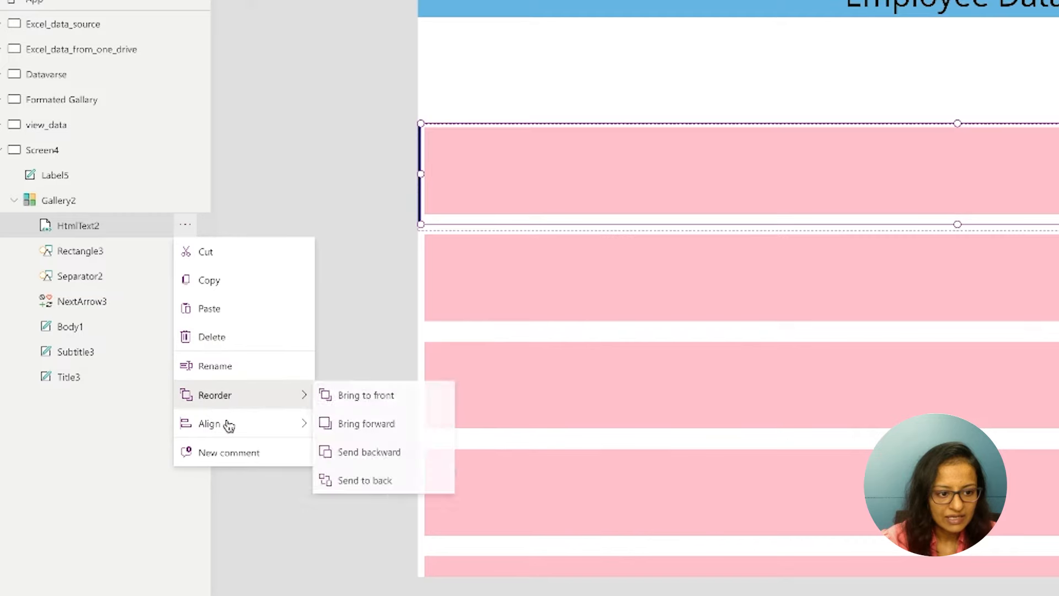
{"action": "mouse_move", "coordinate": [296, 428]}
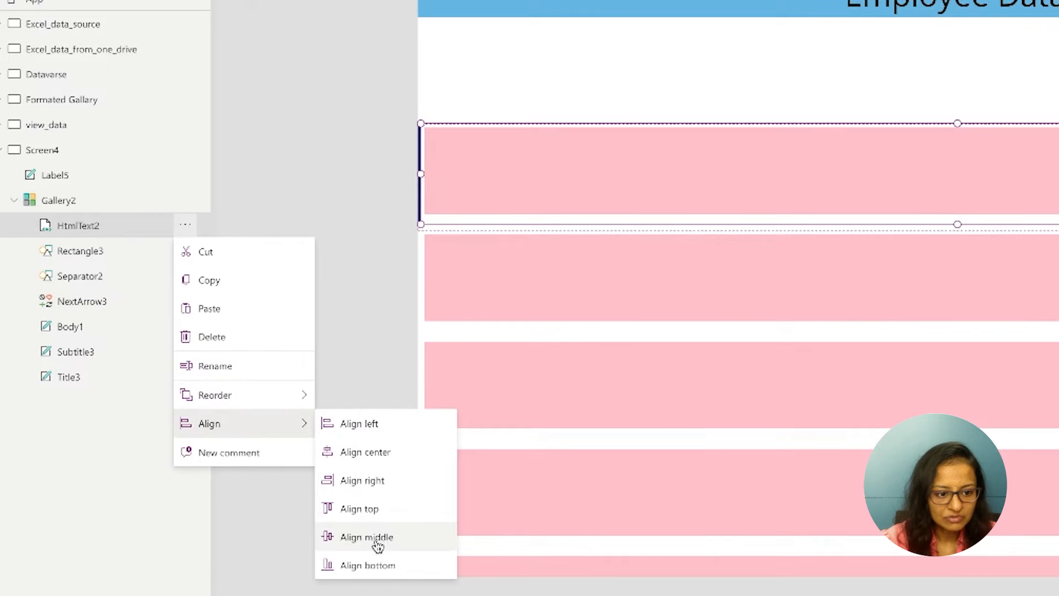
{"action": "left_click", "coordinate": [371, 565]}
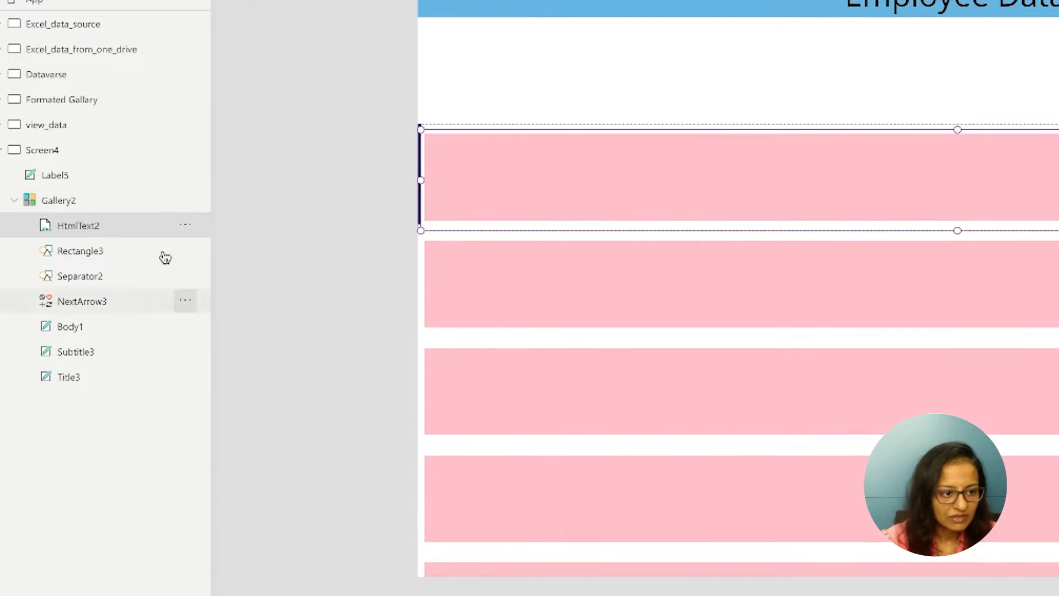
{"action": "left_click", "coordinate": [185, 226]}
{"action": "mouse_move", "coordinate": [224, 395]}
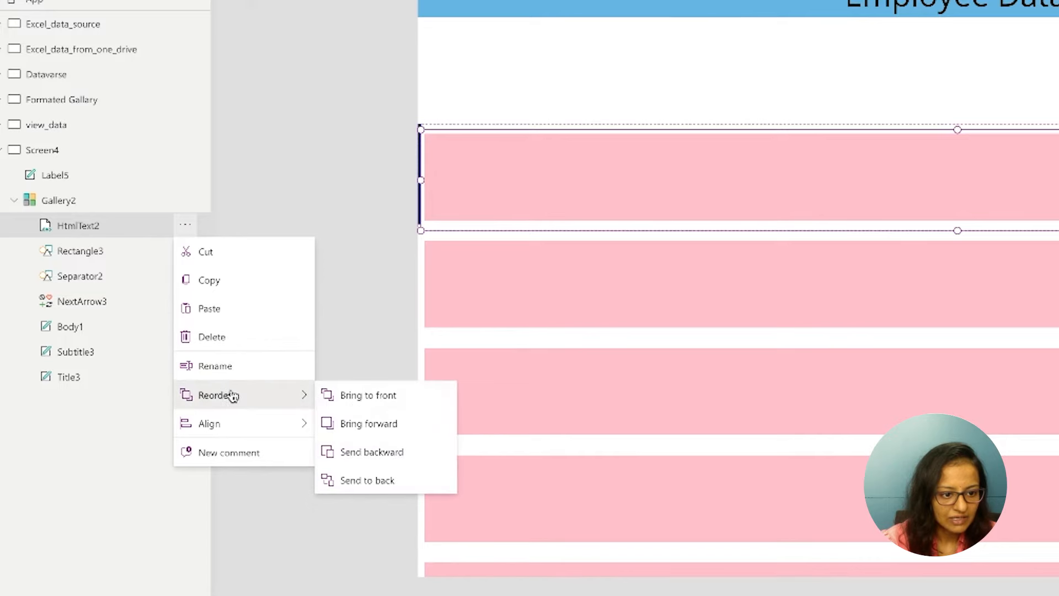
{"action": "left_click", "coordinate": [393, 482]}
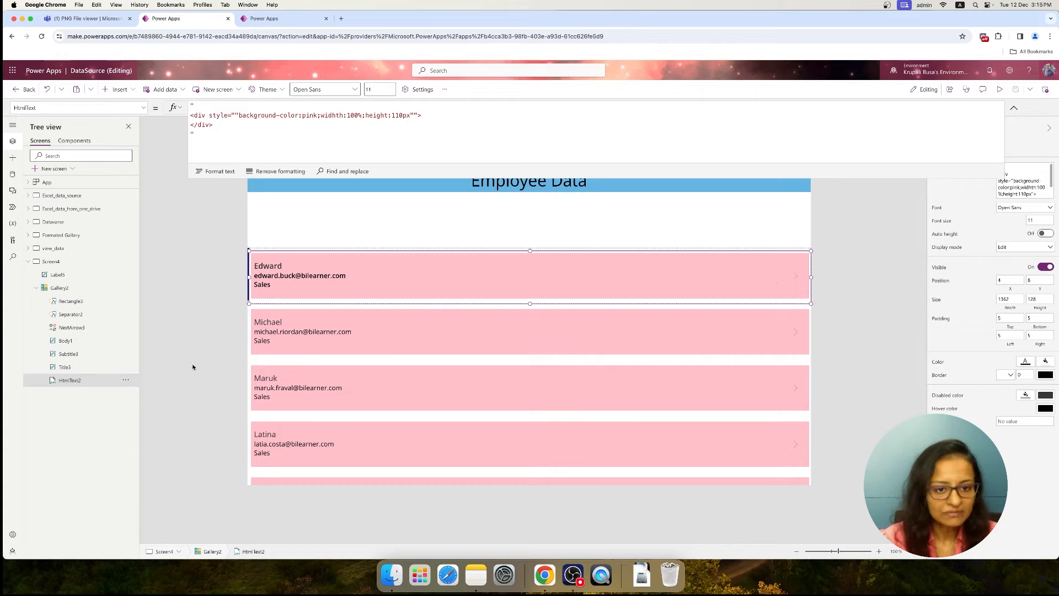
Preview the Formated Gallary screen and Screen4 in turn to compare the row styling of their galleries
{"action": "left_click", "coordinate": [60, 235]}
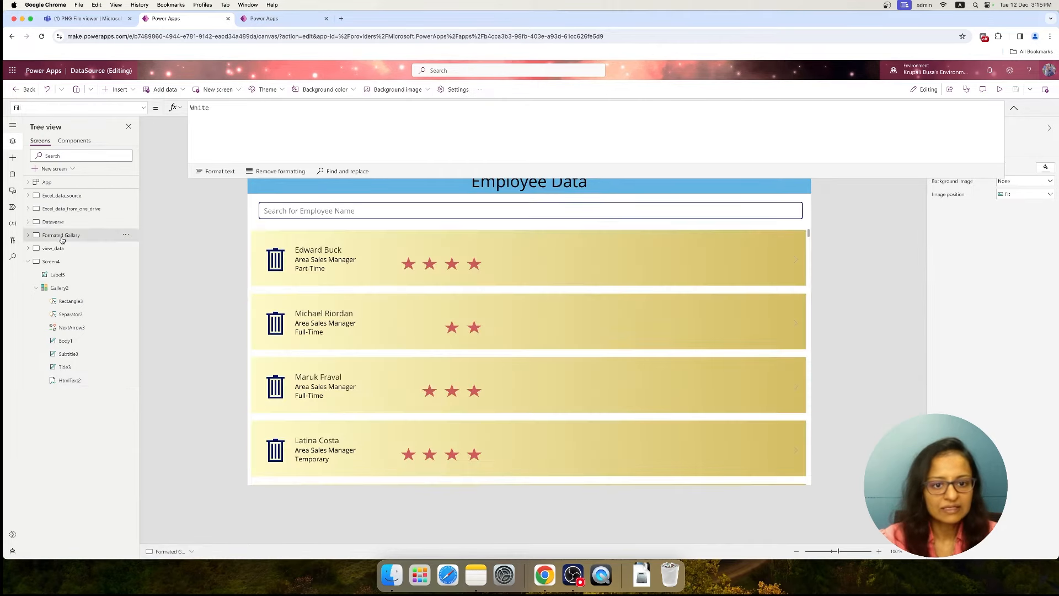
{"action": "left_click", "coordinate": [1001, 90]}
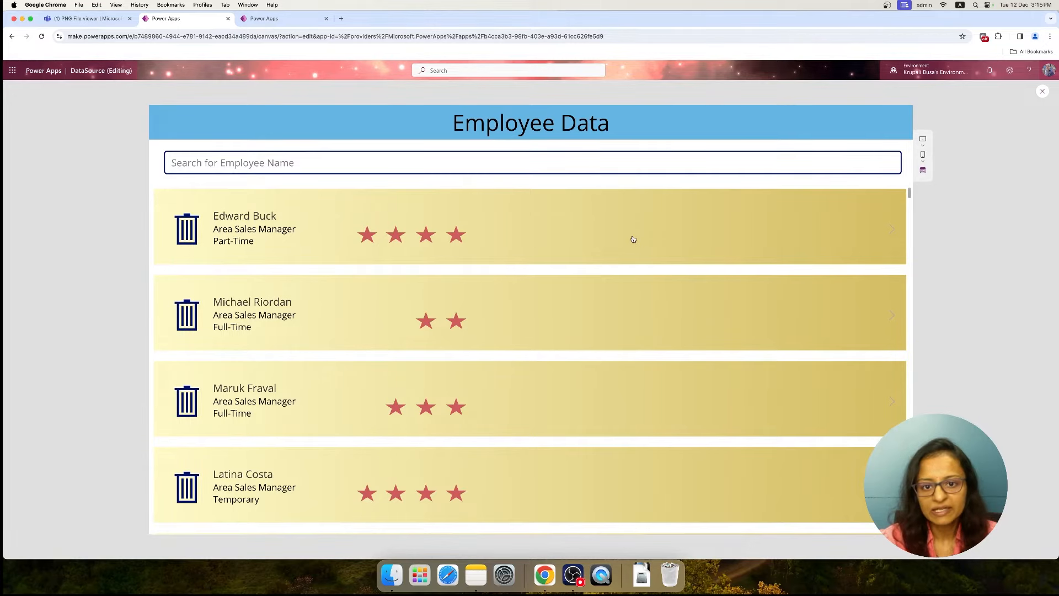
{"action": "left_click", "coordinate": [1042, 91]}
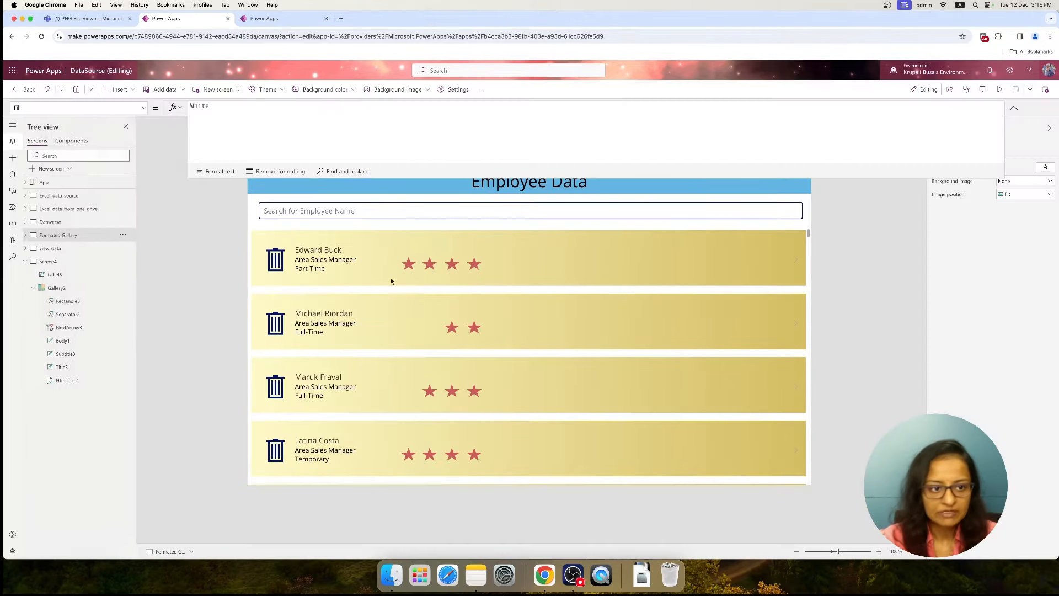
{"action": "left_click", "coordinate": [50, 261]}
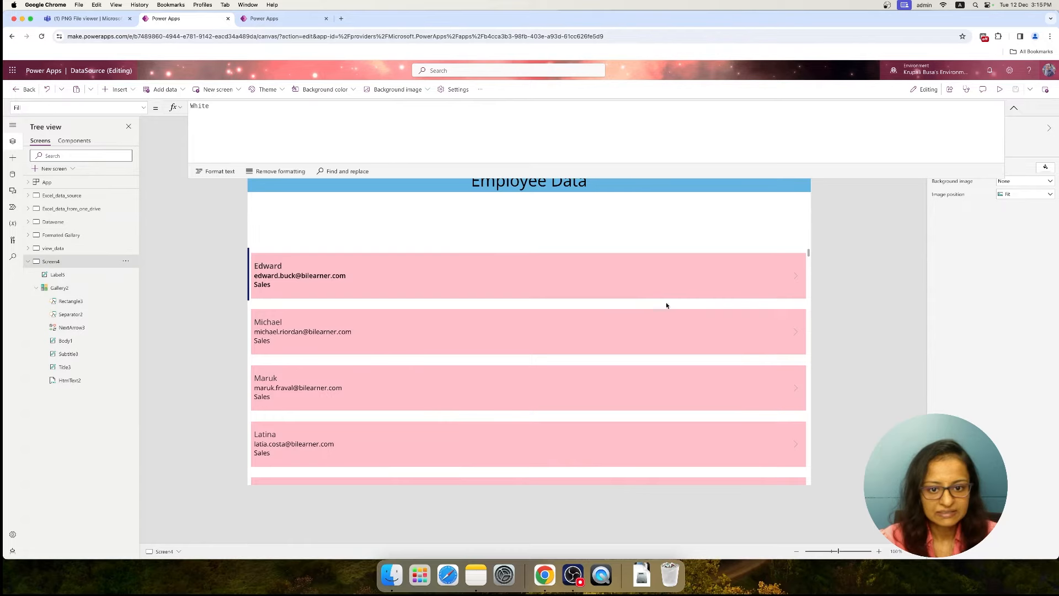
{"action": "left_click", "coordinate": [999, 89]}
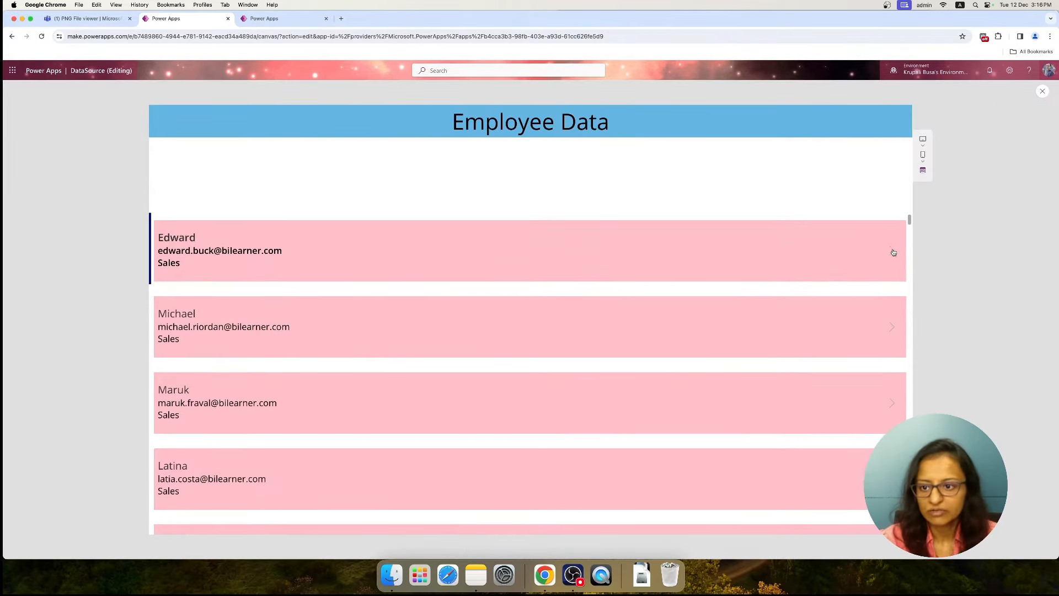
{"action": "left_click", "coordinate": [1042, 93]}
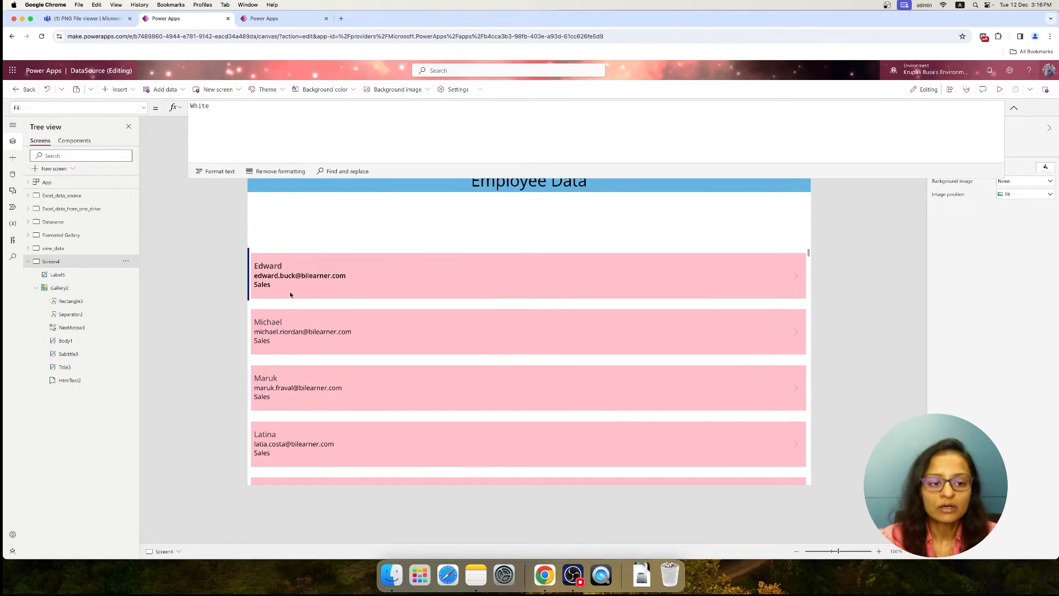
Insert a button in the Screen4 gallery row and size it over the row at X 16, Y 20, 1288 wide and 96 high
{"action": "left_click", "coordinate": [60, 314]}
{"action": "left_click", "coordinate": [118, 93]}
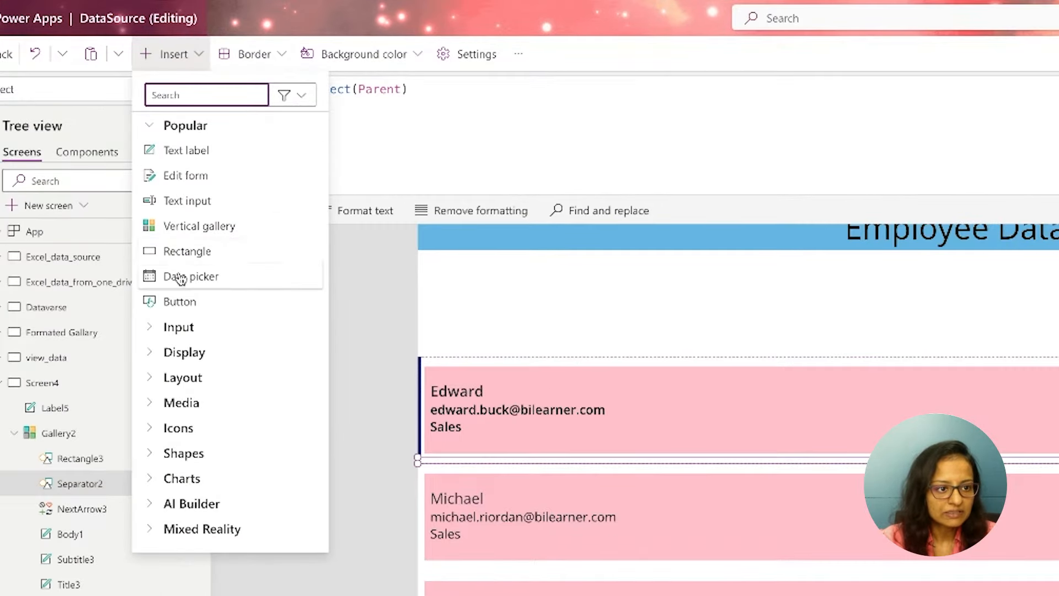
{"action": "left_click", "coordinate": [181, 297]}
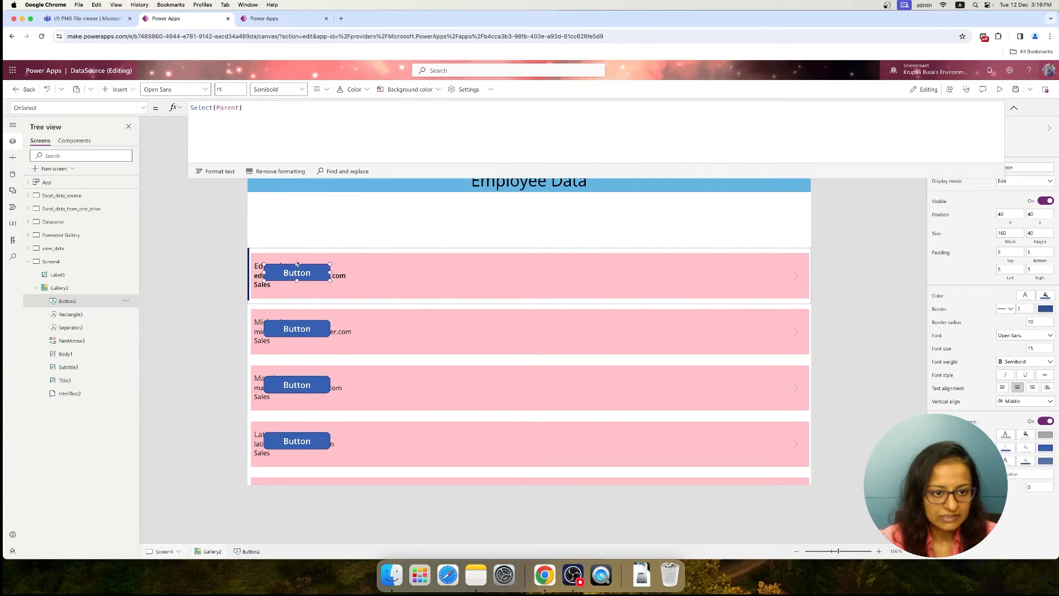
{"action": "left_click_drag", "start_coordinate": [297, 265], "coordinate": [254, 267]}
{"action": "left_click_drag", "start_coordinate": [331, 269], "coordinate": [790, 282]}
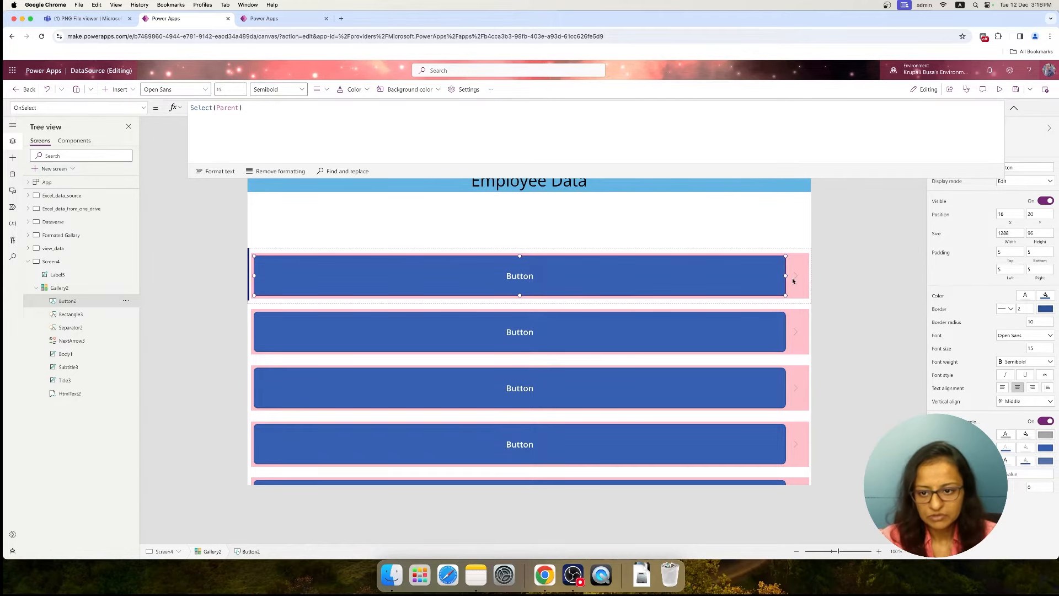
Make the gallery button's fill transparent and clear its Text value
{"action": "left_click", "coordinate": [1052, 309]}
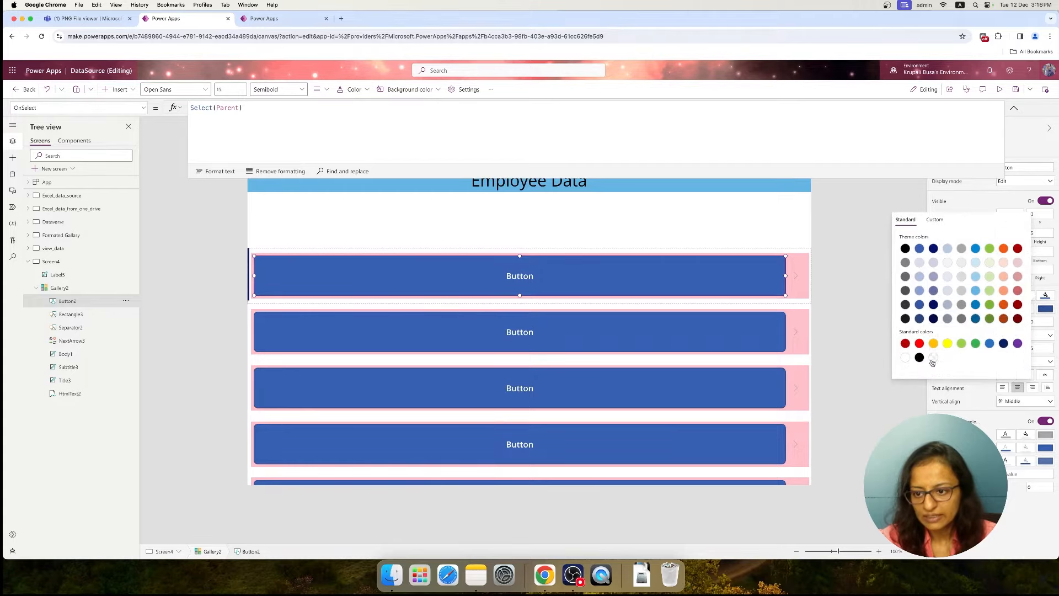
{"action": "left_click", "coordinate": [933, 358]}
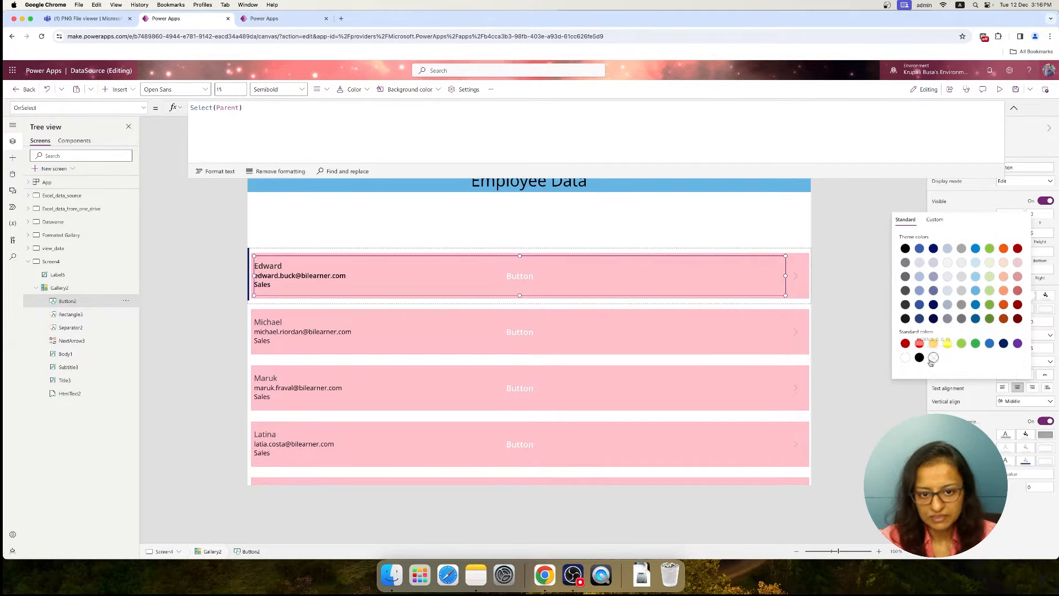
{"action": "left_click", "coordinate": [1018, 166]}
{"action": "left_click", "coordinate": [1014, 108]}
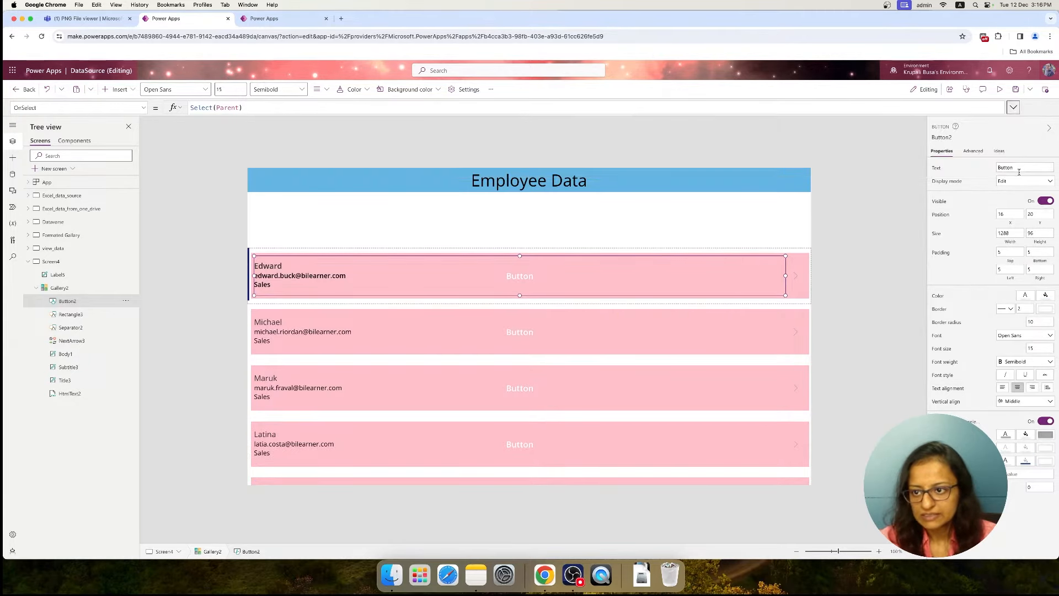
{"action": "double_click", "coordinate": [1017, 170]}
{"action": "key", "text": "BackSpace"}
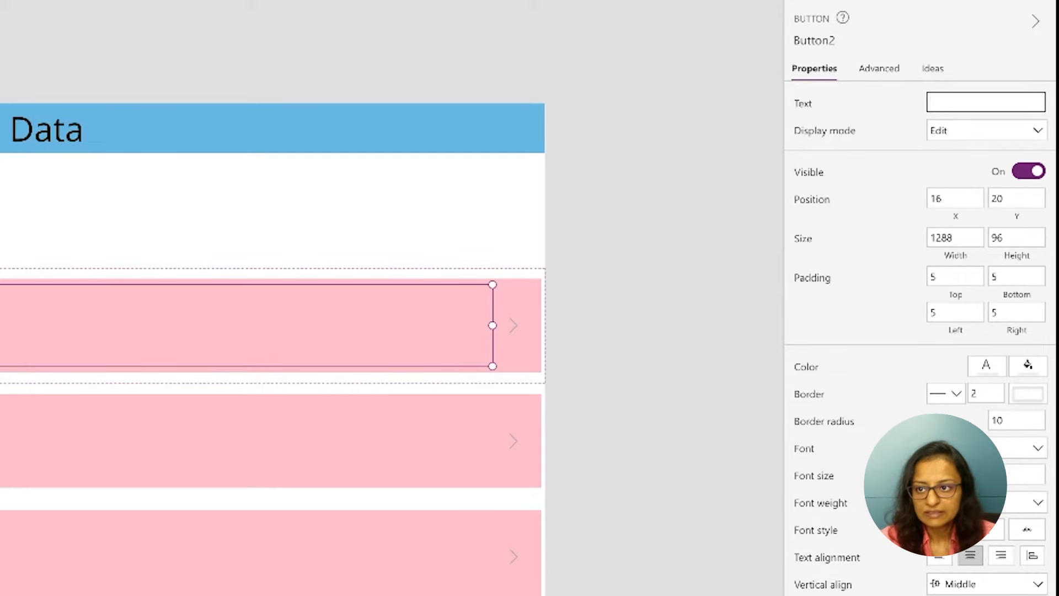
Preview Screen4 to check how the gallery row button looks in its hover state
{"action": "left_click", "coordinate": [1000, 92]}
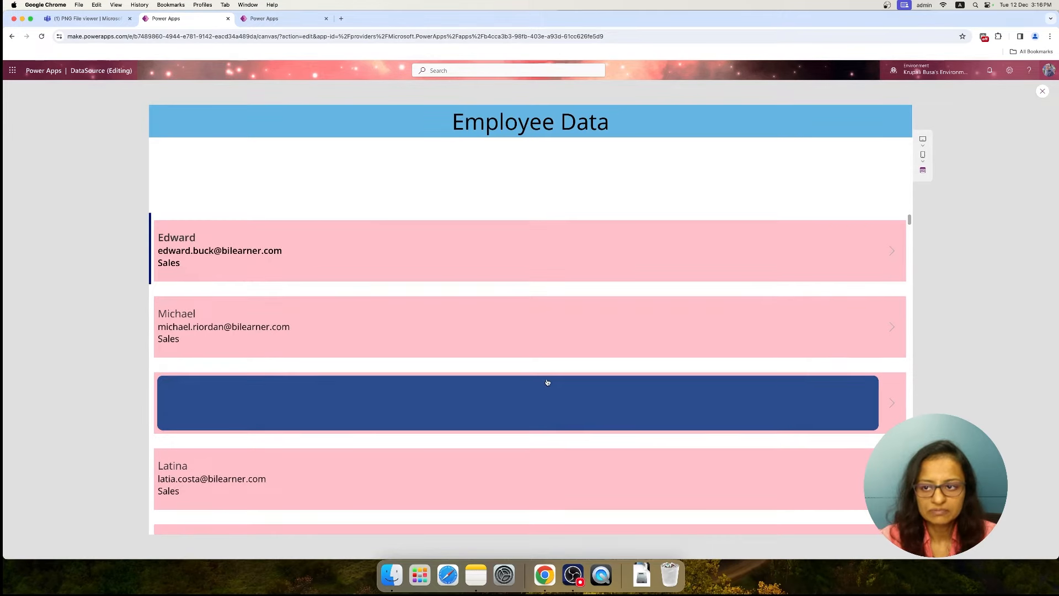
{"action": "left_click", "coordinate": [1043, 92]}
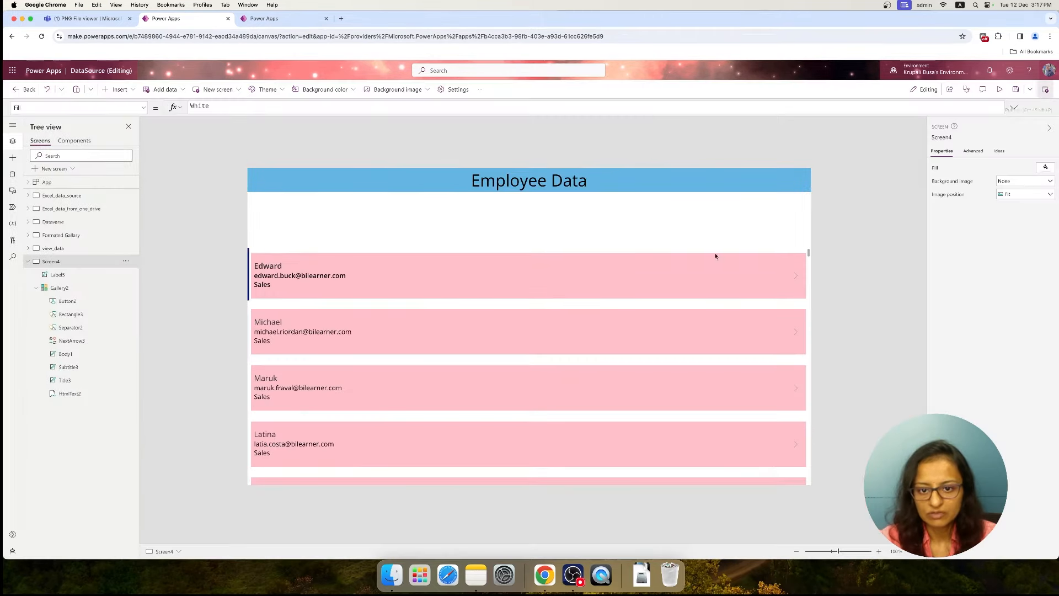
Try to replace the row button's OnSelect formula with Color.Transparent
{"action": "left_click", "coordinate": [513, 266]}
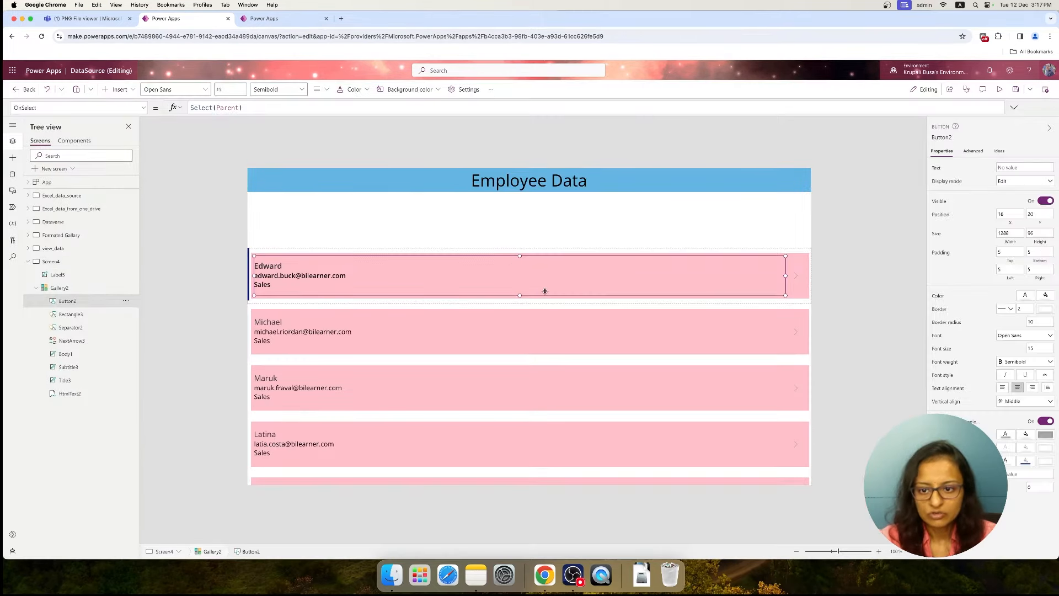
{"action": "left_click", "coordinate": [1026, 435]}
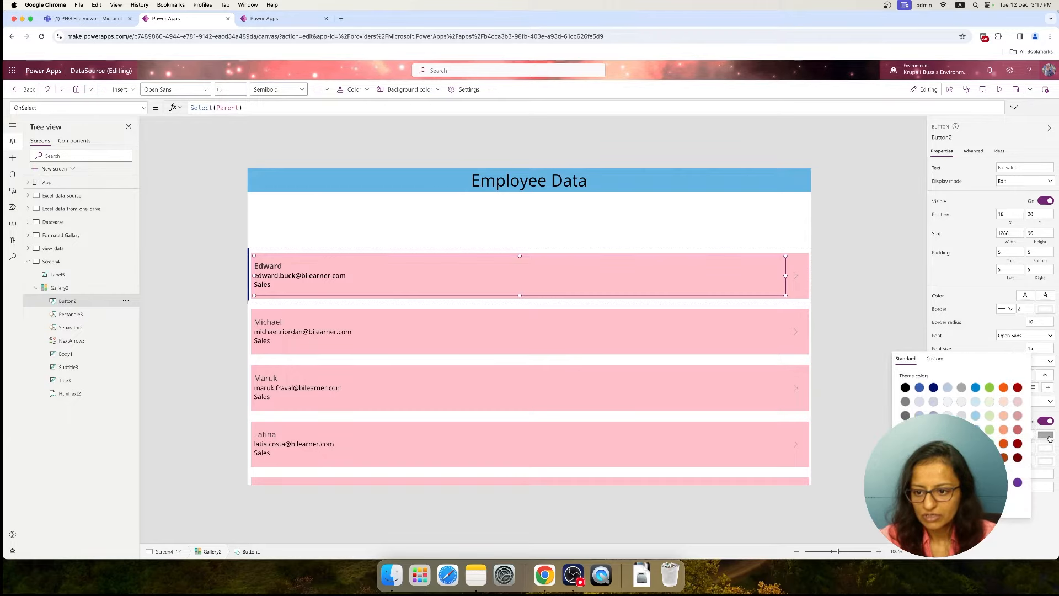
{"action": "left_click", "coordinate": [259, 105]}
{"action": "key", "text": "ctrl+a"}
{"action": "type", "text": "color."}
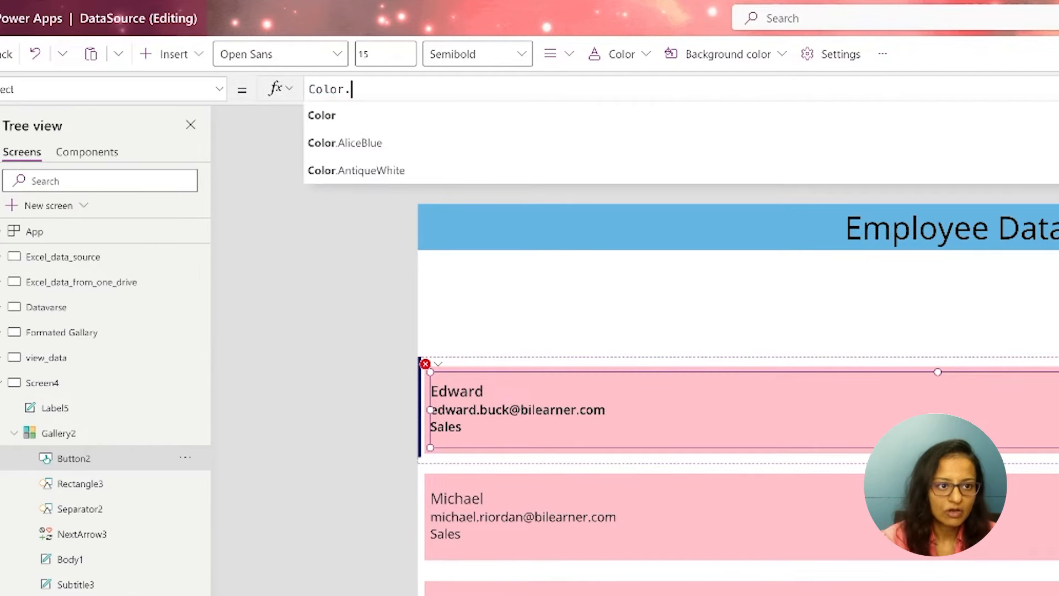
{"action": "type", "text": "Tra"}
{"action": "key", "text": "Tab"}
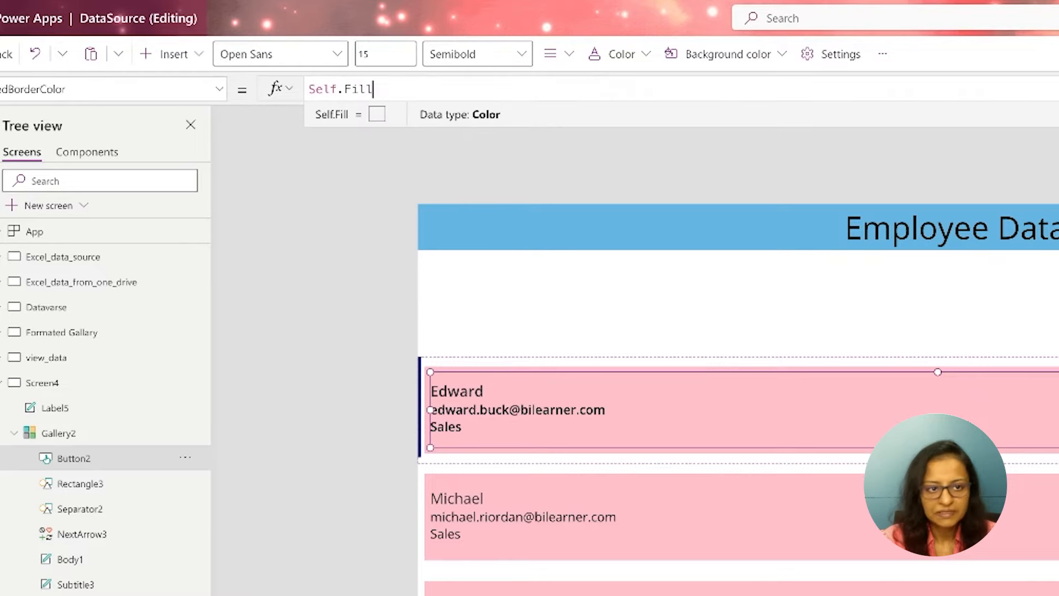
Set the row button's pressed border color formula to Color.Transparent in place of Self.Fill
{"action": "triple_click", "coordinate": [406, 88]}
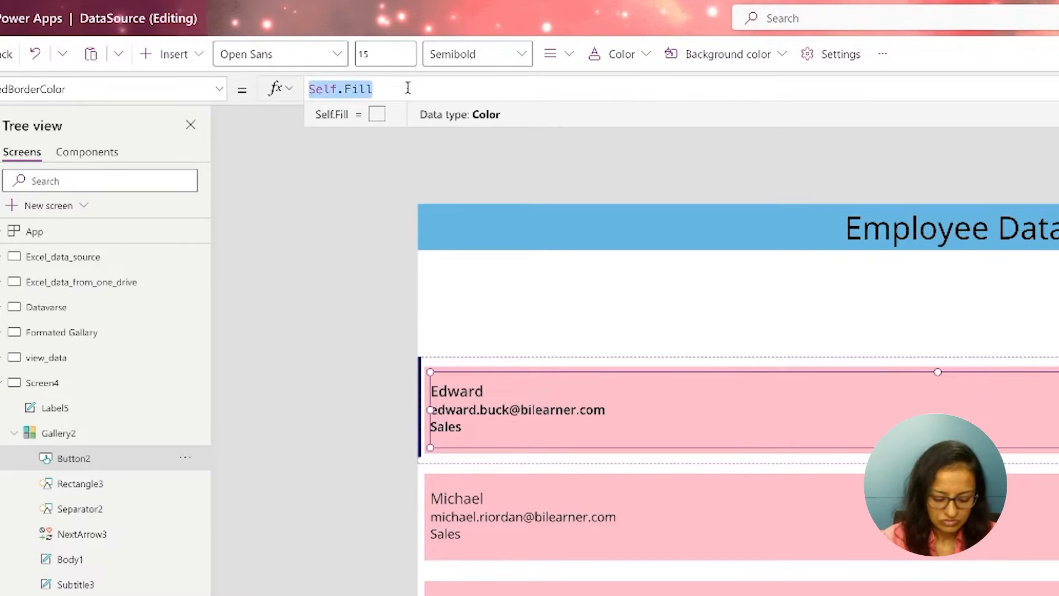
{"action": "type", "text": "color"}
{"action": "key", "text": "Tab"}
{"action": "type", "text": ".tra"}
{"action": "key", "text": "Tab"}
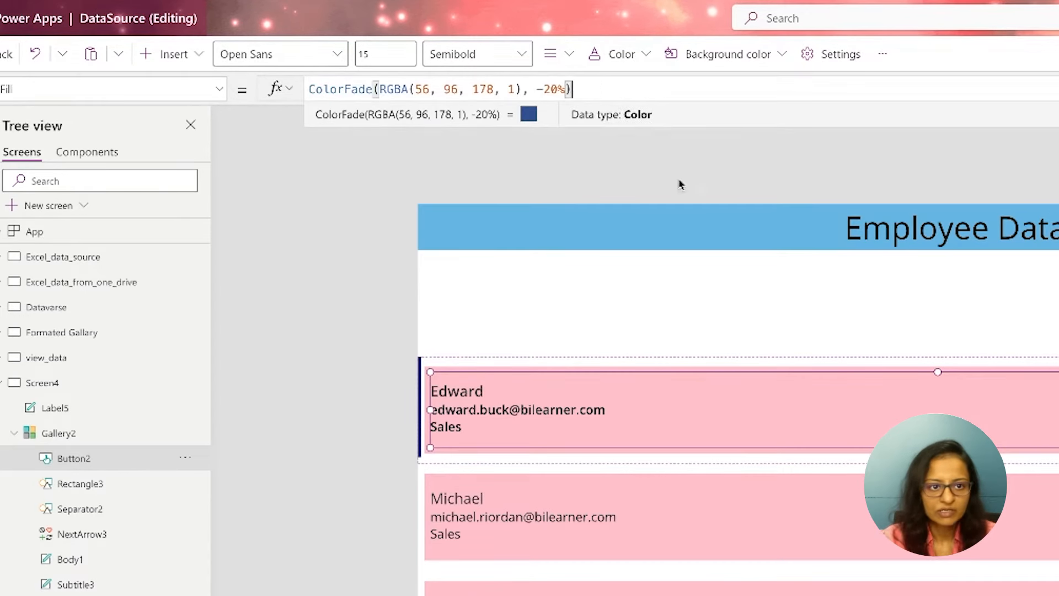
Make the row button's HoverFill transparent by replacing the ColorFade formula
{"action": "left_click_drag", "start_coordinate": [615, 87], "coordinate": [217, 89]}
{"action": "type", "text": "color"}
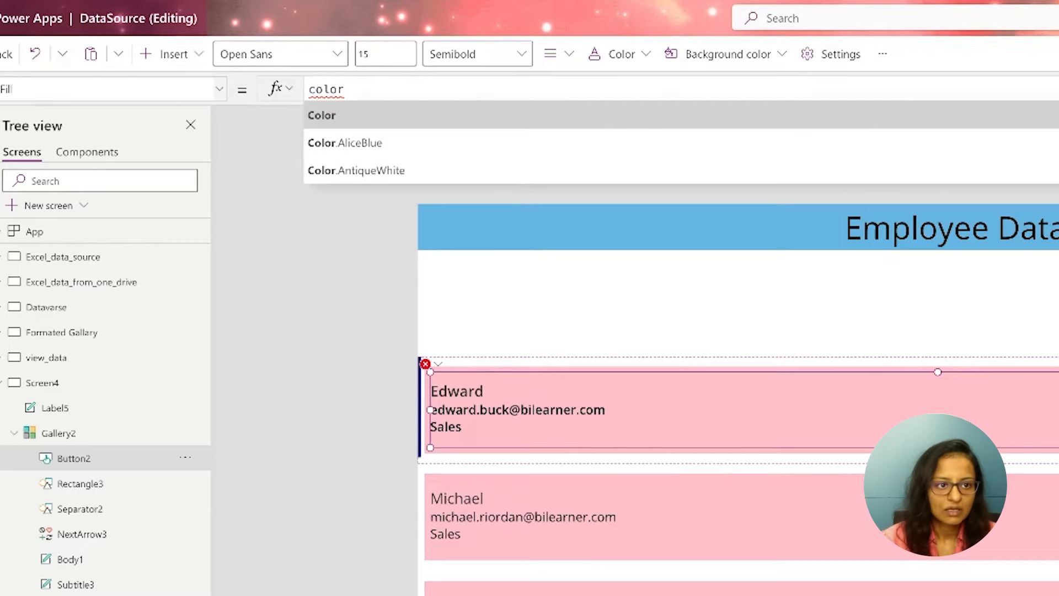
{"action": "key", "text": "Tab"}
{"action": "type", "text": ".tra"}
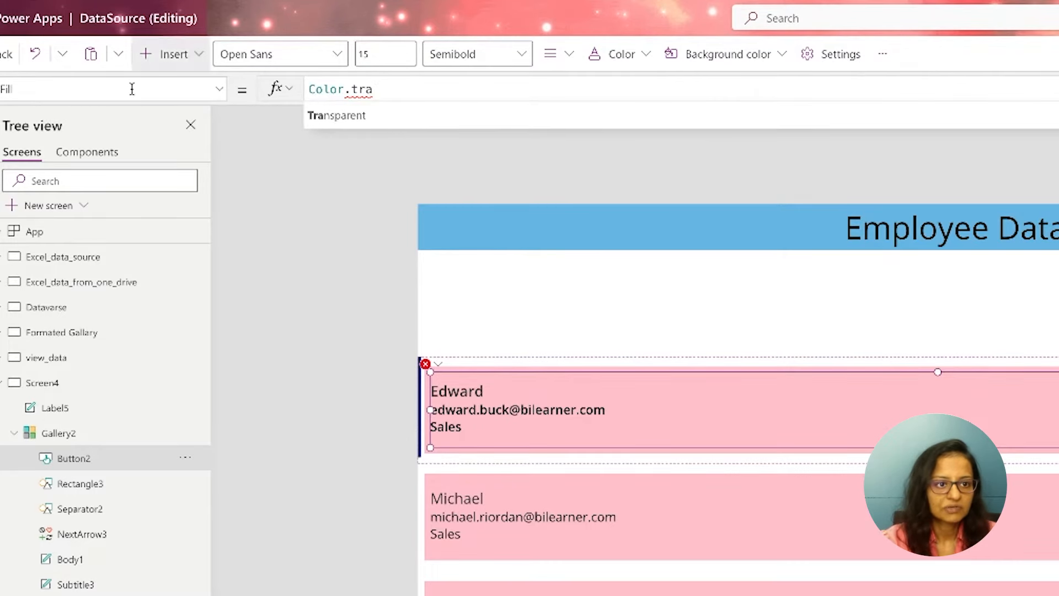
{"action": "left_click", "coordinate": [337, 115]}
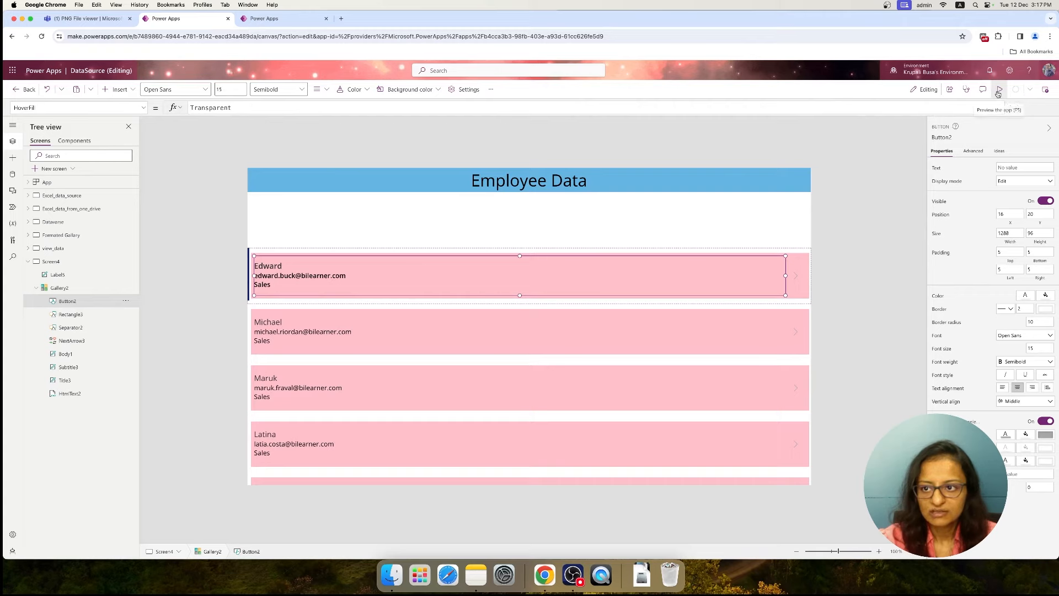
Preview the Screen4 gallery rows and compare them with the rows on the Formated Gallary screen
{"action": "left_click", "coordinate": [999, 92]}
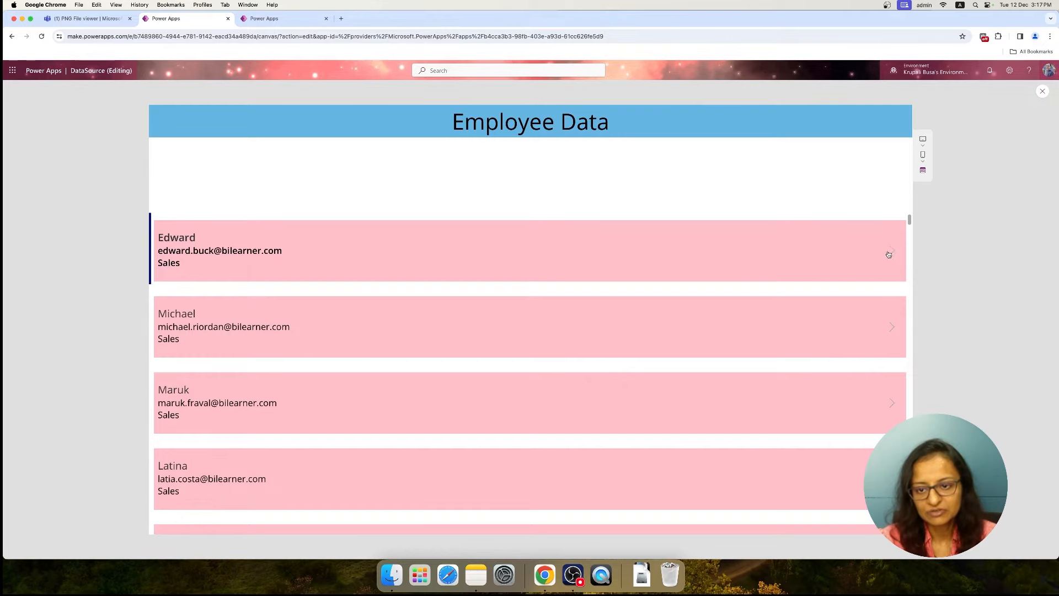
{"action": "left_click", "coordinate": [1042, 91]}
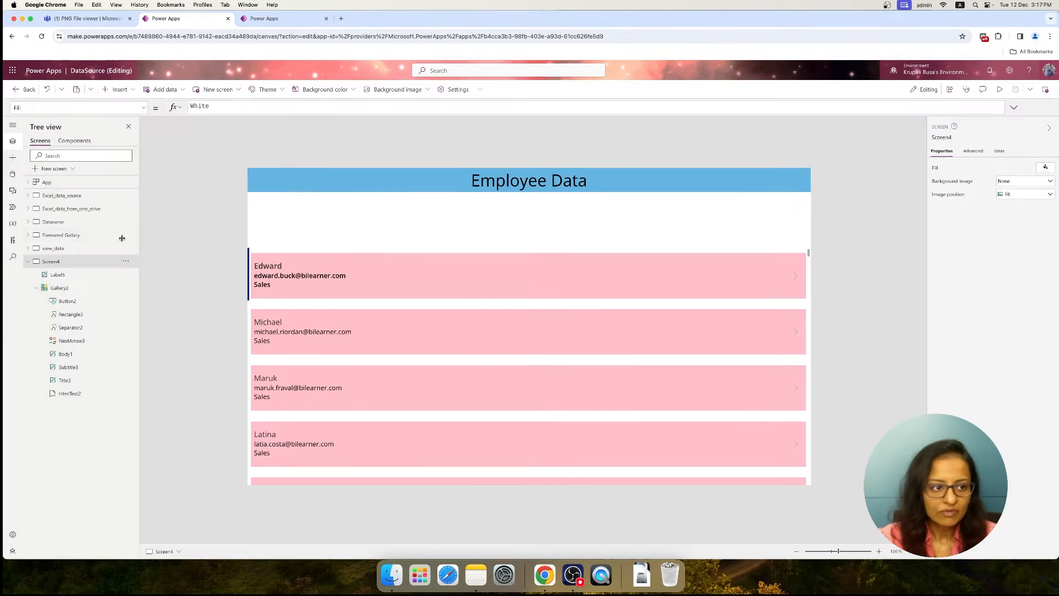
{"action": "left_click", "coordinate": [61, 237]}
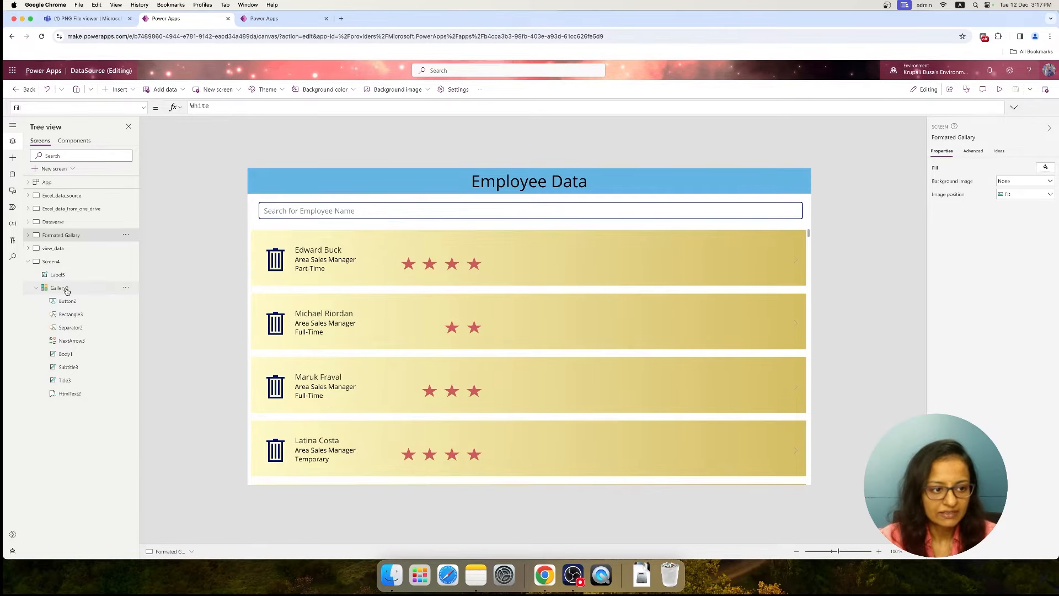
{"action": "left_click", "coordinate": [55, 261]}
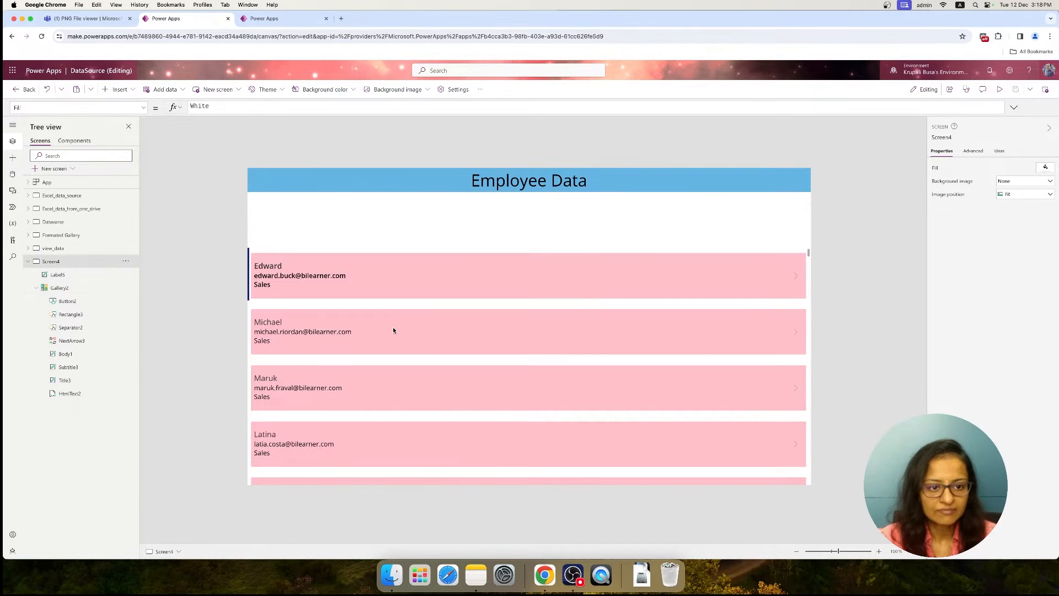
{"action": "left_click", "coordinate": [297, 277]}
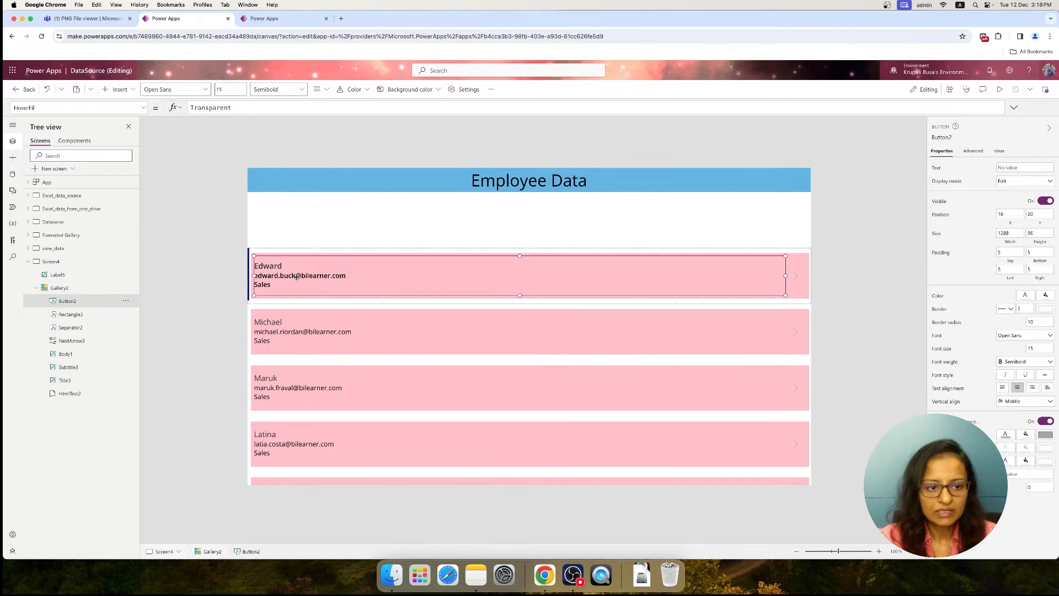
{"action": "left_click", "coordinate": [65, 235]}
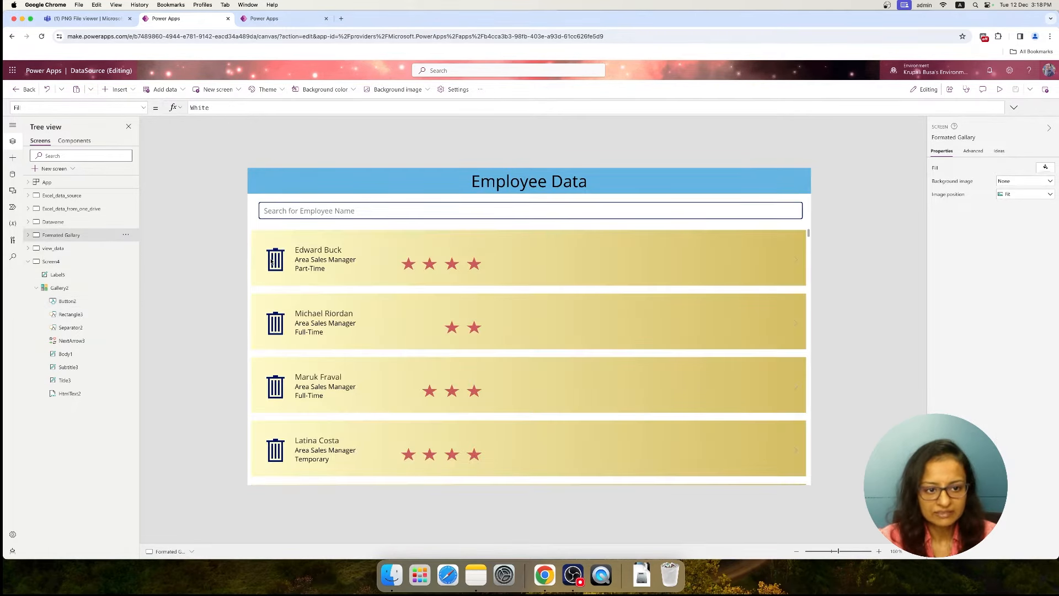
Insert a Trash icon inside the Screen4 gallery row and place it before the arrow at X 1232, Y 36
{"action": "left_click", "coordinate": [55, 288]}
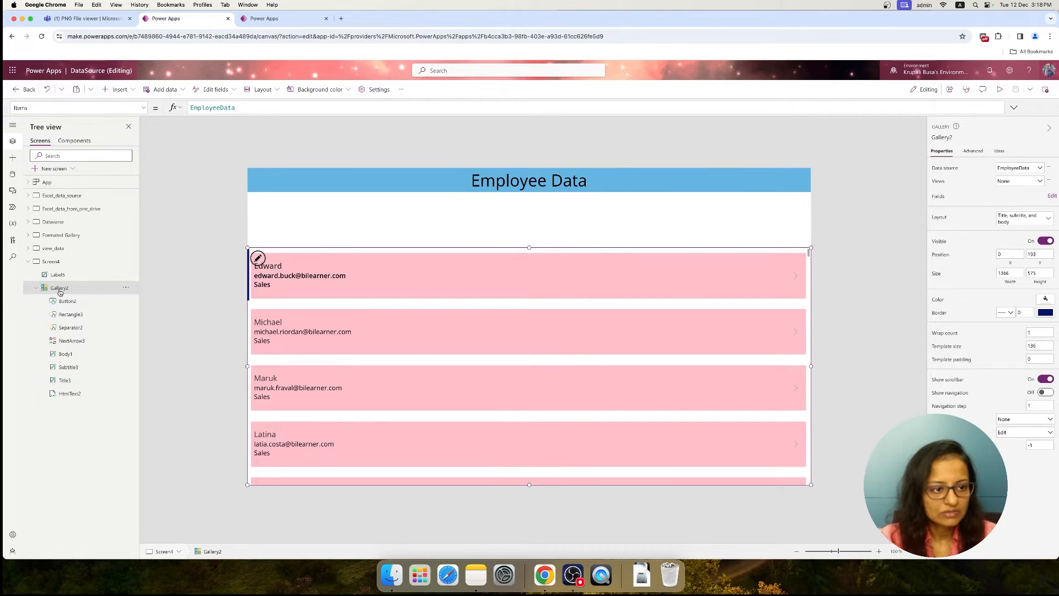
{"action": "left_click", "coordinate": [61, 314]}
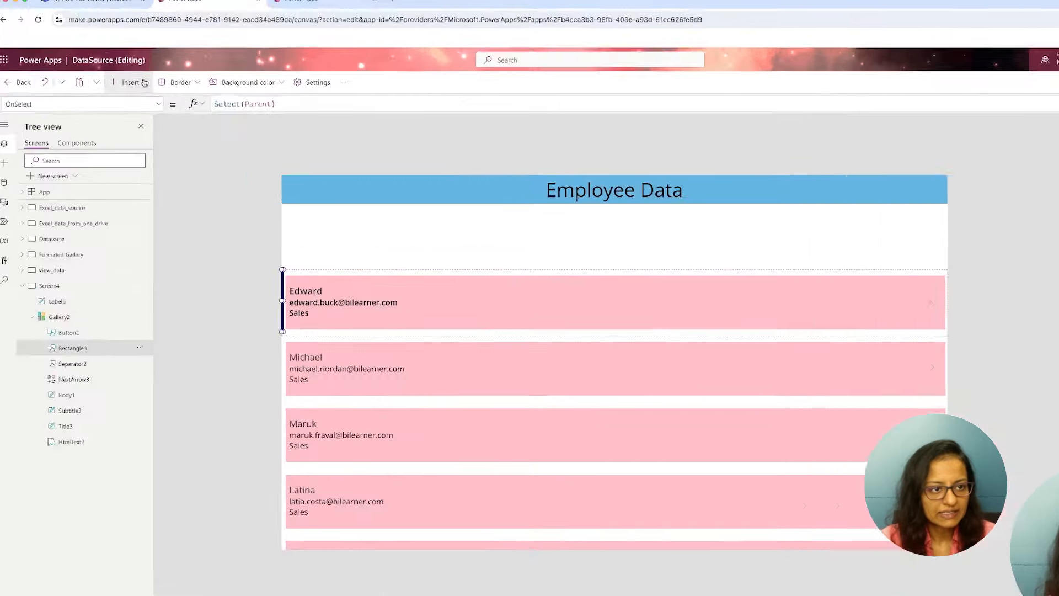
{"action": "left_click", "coordinate": [142, 82]}
{"action": "type", "text": "tras"}
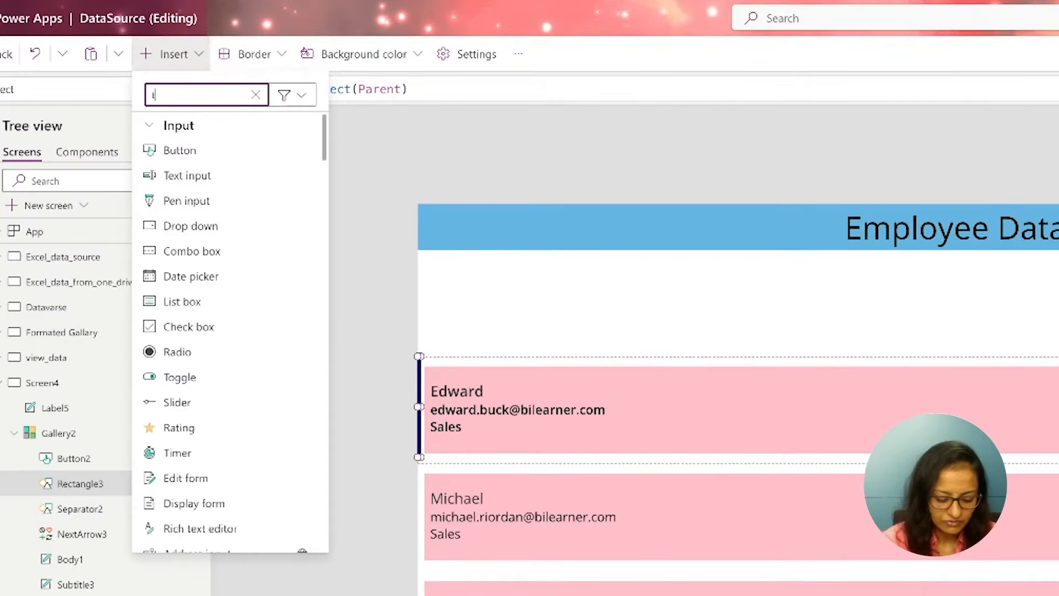
{"action": "type", "text": "h"}
{"action": "left_click", "coordinate": [176, 150]}
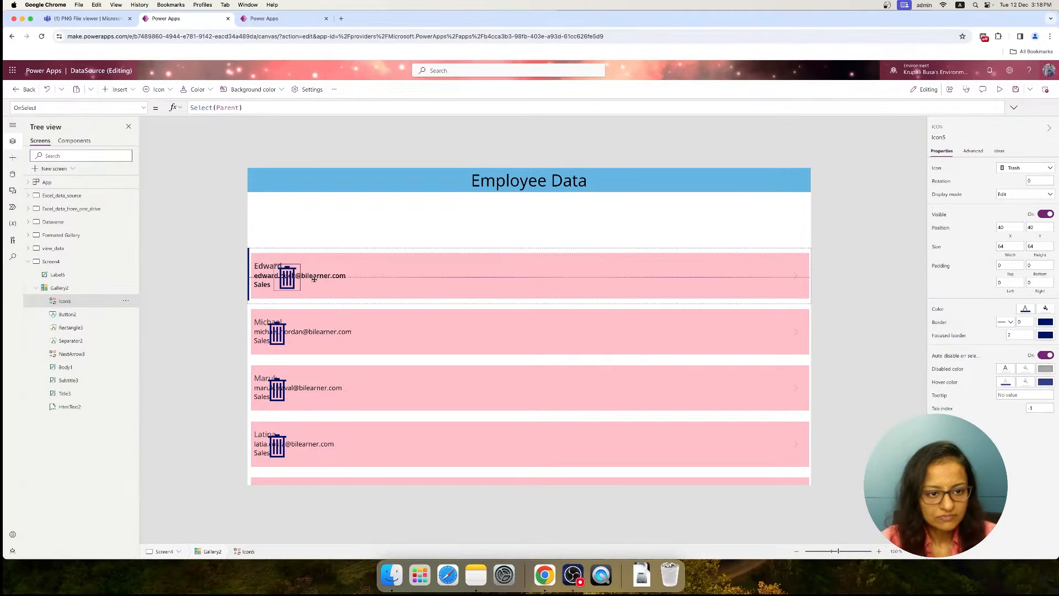
{"action": "left_click_drag", "start_coordinate": [314, 279], "coordinate": [771, 278]}
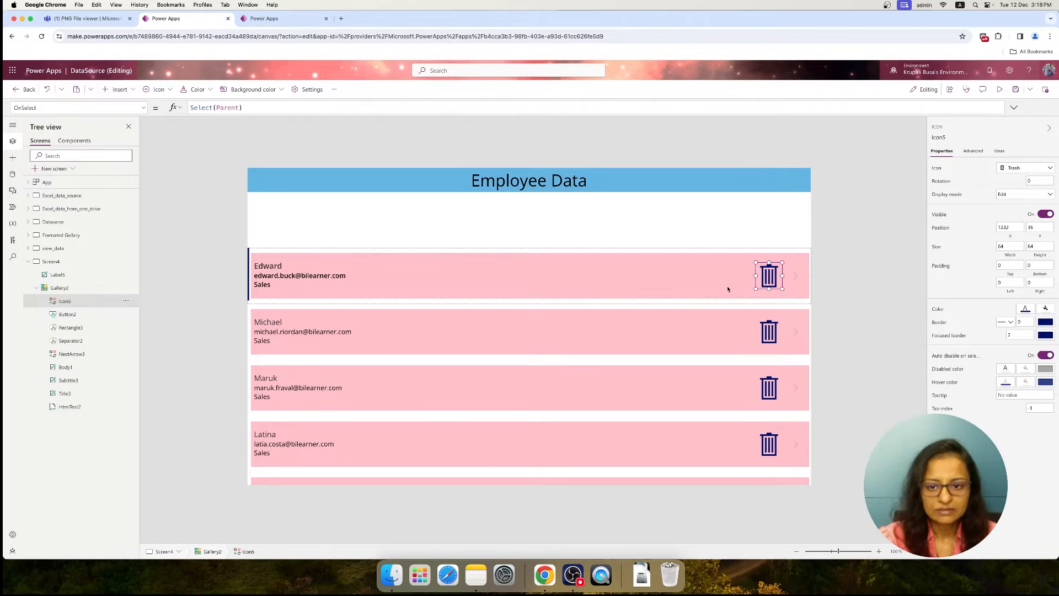
Preview the trash icons in the Screen4 gallery, compare with the Formated Gallary screen, and return to the Screen4 gallery
{"action": "left_click", "coordinate": [998, 90]}
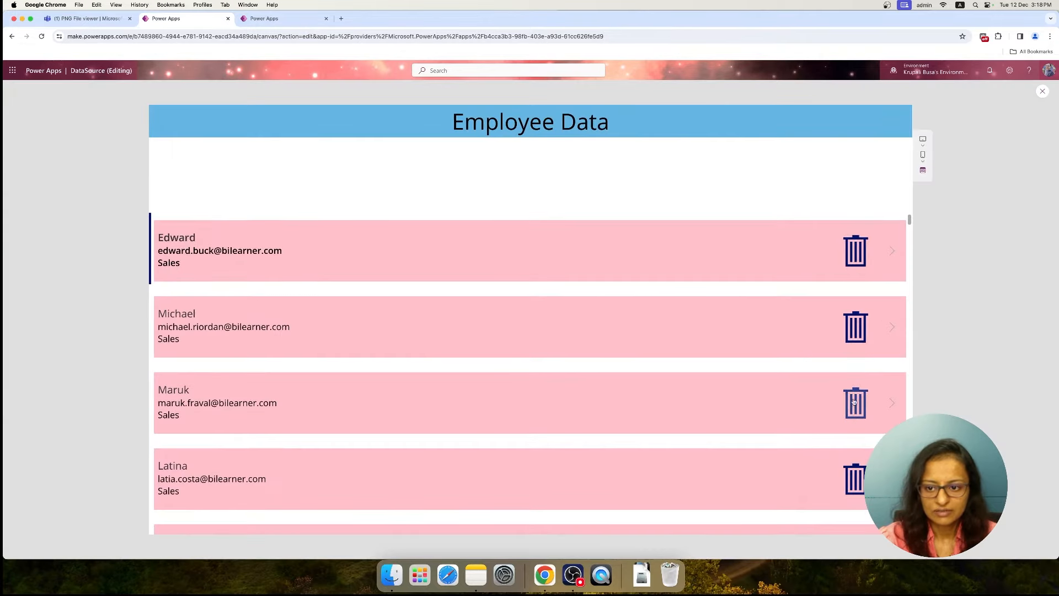
{"action": "left_click", "coordinate": [1042, 92]}
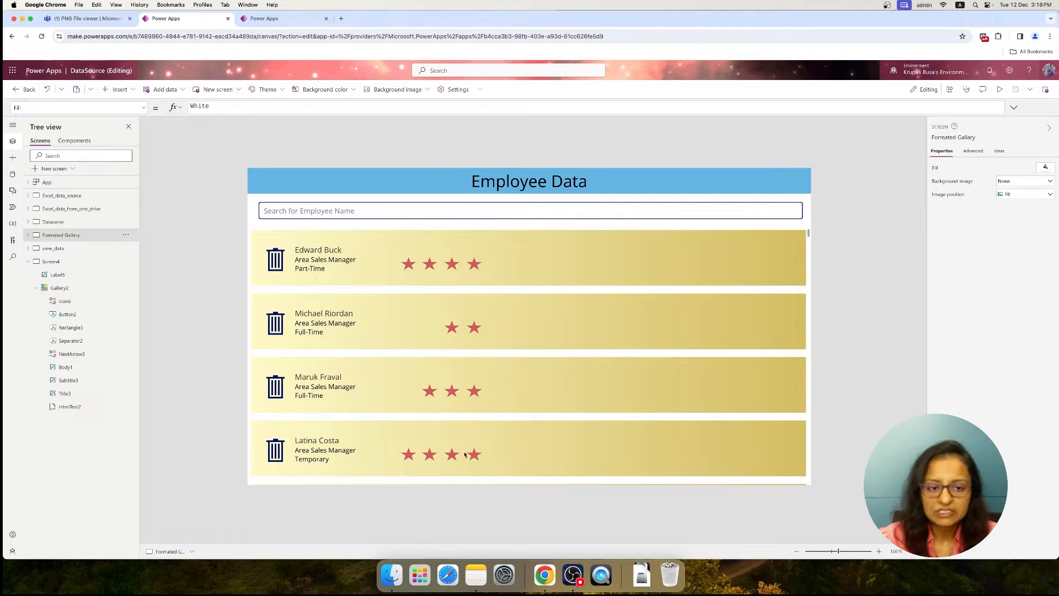
{"action": "left_click", "coordinate": [60, 289]}
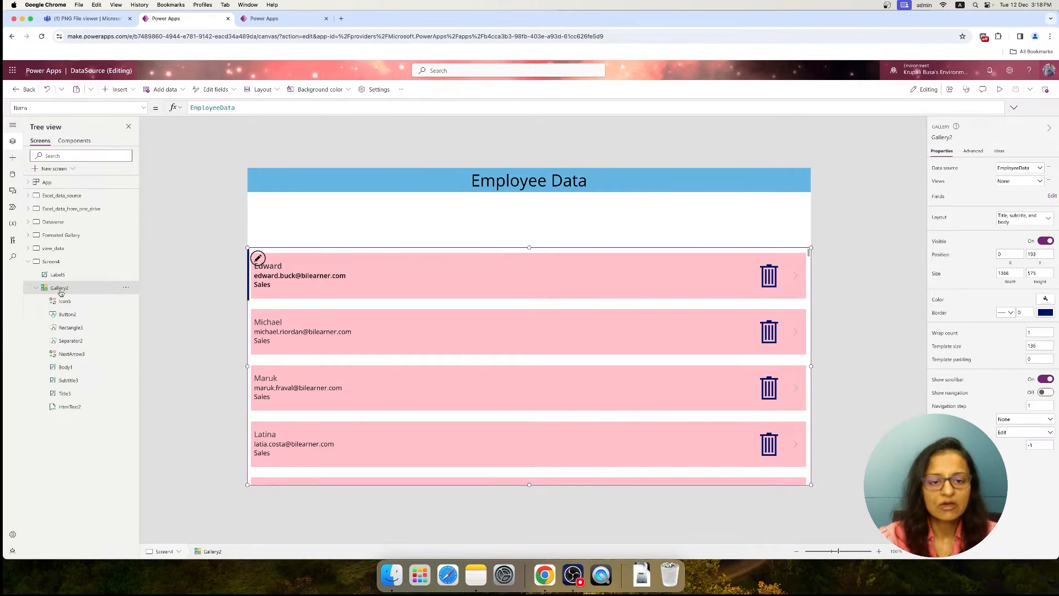
Add a text input to Screen4 between header and gallery at X 26, Y 105, 1308 wide and 40 high
{"action": "left_click", "coordinate": [43, 263]}
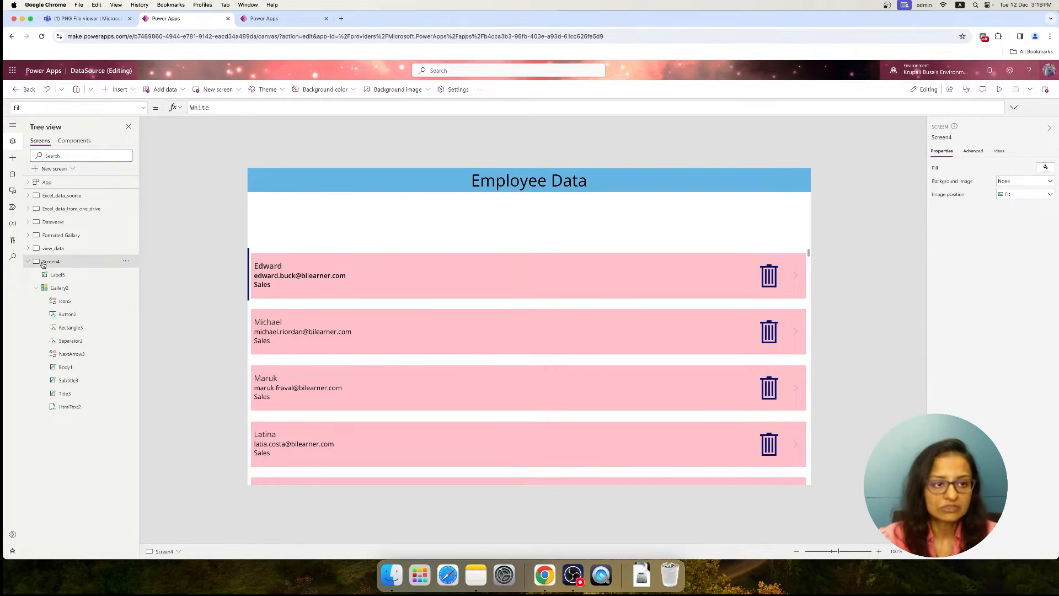
{"action": "left_click", "coordinate": [114, 89]}
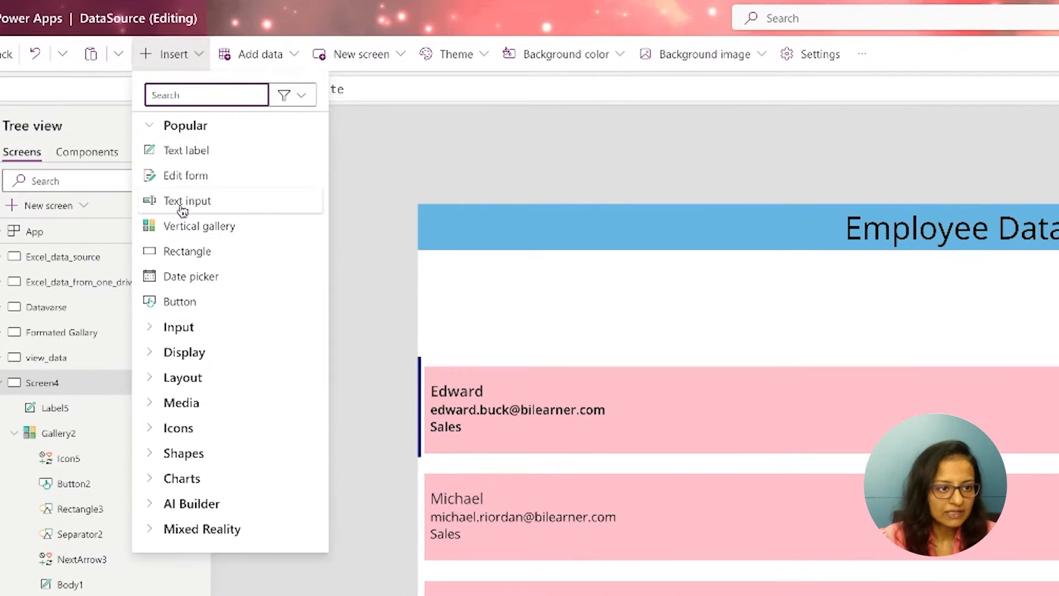
{"action": "left_click", "coordinate": [182, 203]}
{"action": "left_click_drag", "start_coordinate": [554, 260], "coordinate": [543, 307]}
{"action": "left_click_drag", "start_coordinate": [390, 220], "coordinate": [798, 211]}
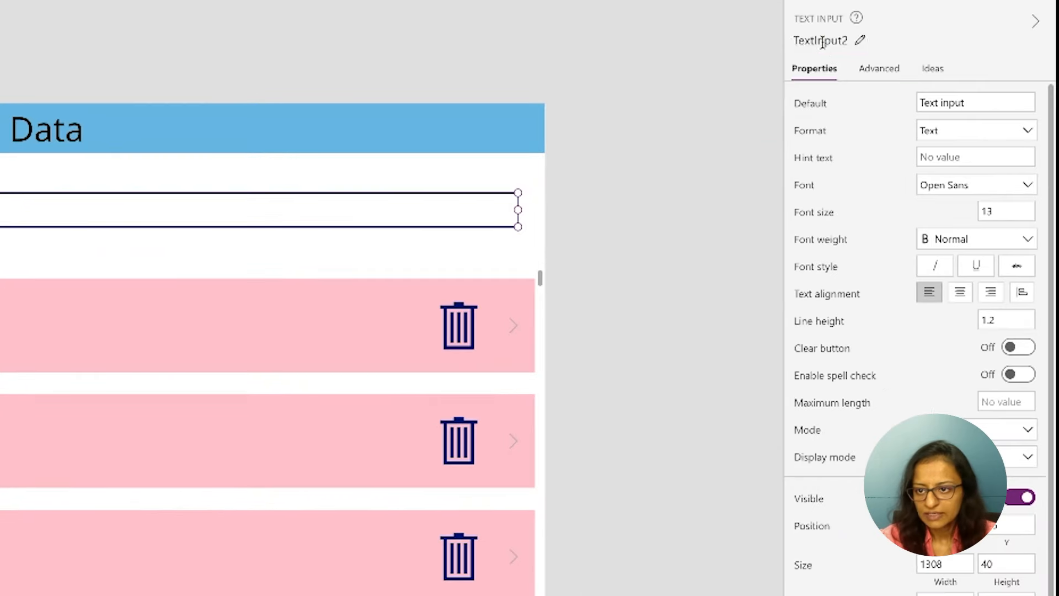
Rename the new text input as txt_search_data
{"action": "left_click", "coordinate": [945, 137]}
{"action": "type", "text": "txt_search_"}
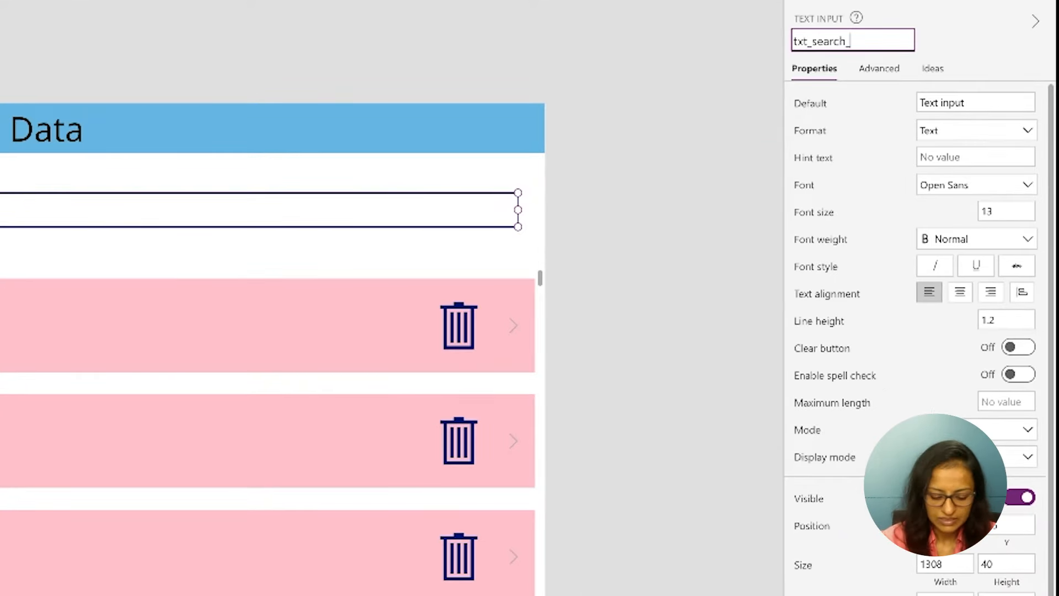
{"action": "type", "text": "data"}
{"action": "key", "text": "Return"}
Clear the search input's Default value and set its hint text to "Search using Employee First Name"
{"action": "double_click", "coordinate": [986, 103]}
{"action": "key", "text": "BackSpace"}
{"action": "key", "text": "BackSpace"}
{"action": "key", "text": "BackSpace"}
{"action": "key", "text": "BackSpace"}
{"action": "key", "text": "BackSpace"}
{"action": "key", "text": "BackSpace"}
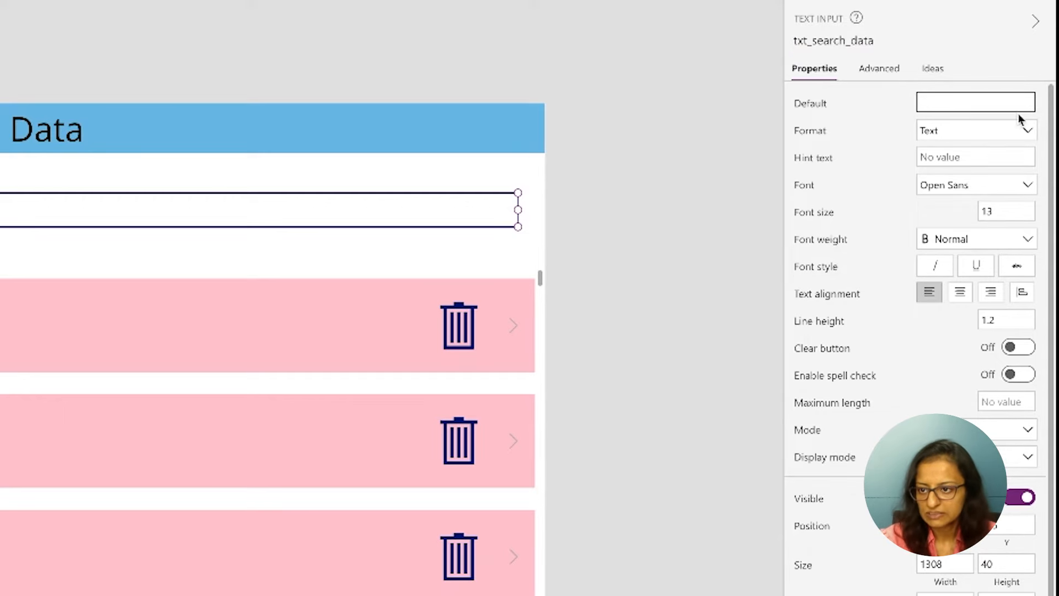
{"action": "left_click", "coordinate": [955, 160]}
{"action": "type", "text": "Search using Em"}
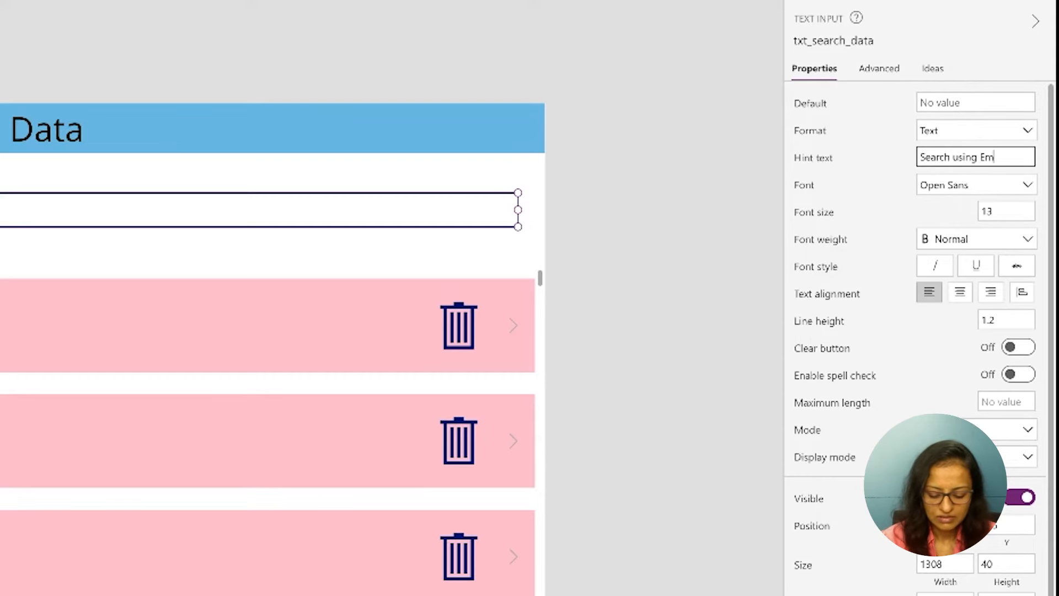
{"action": "type", "text": "ployee First Name"}
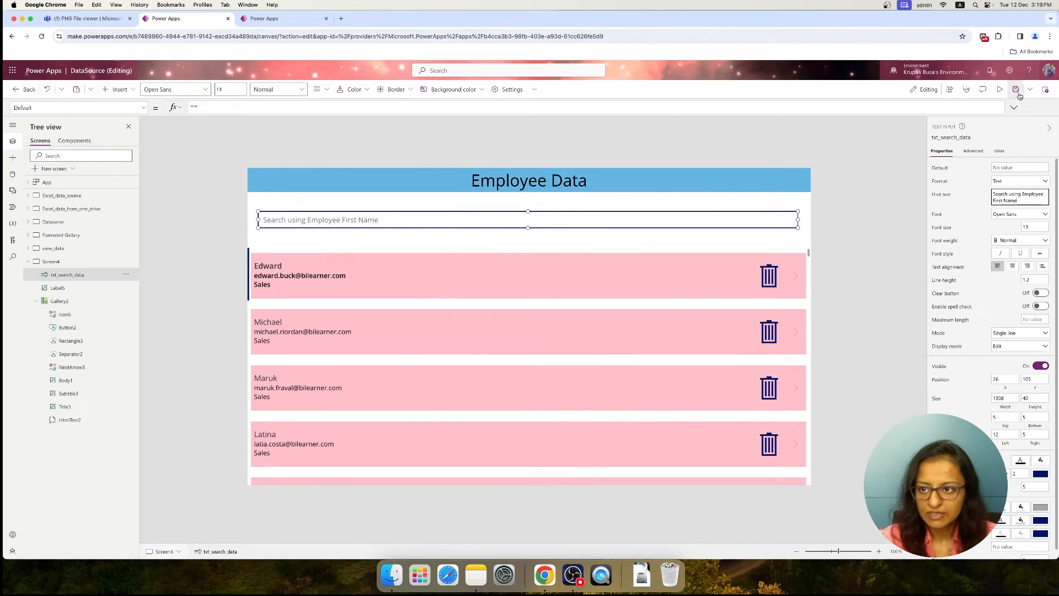
Preview Screen4 and test the search box by entering sample text and clearing it again
{"action": "left_click", "coordinate": [999, 90]}
{"action": "left_click", "coordinate": [268, 175]}
{"action": "type", "text": "krhdsbhd"}
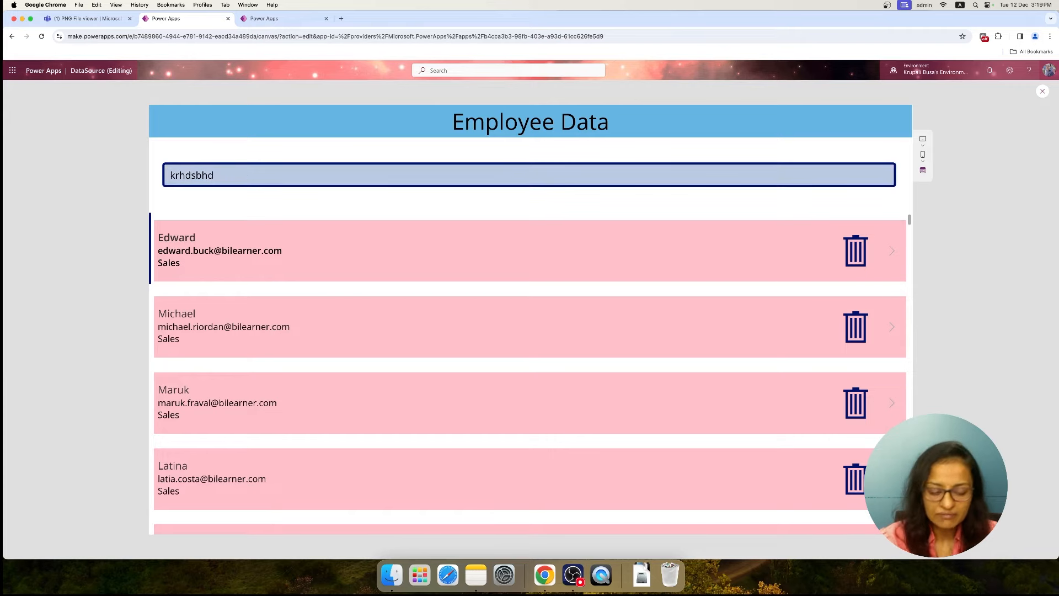
{"action": "key", "text": "BackSpace"}
{"action": "key", "text": "BackSpace"}
{"action": "key", "text": "BackSpace"}
{"action": "key", "text": "BackSpace"}
{"action": "key", "text": "BackSpace"}
{"action": "key", "text": "BackSpace"}
{"action": "key", "text": "BackSpace"}
{"action": "key", "text": "BackSpace"}
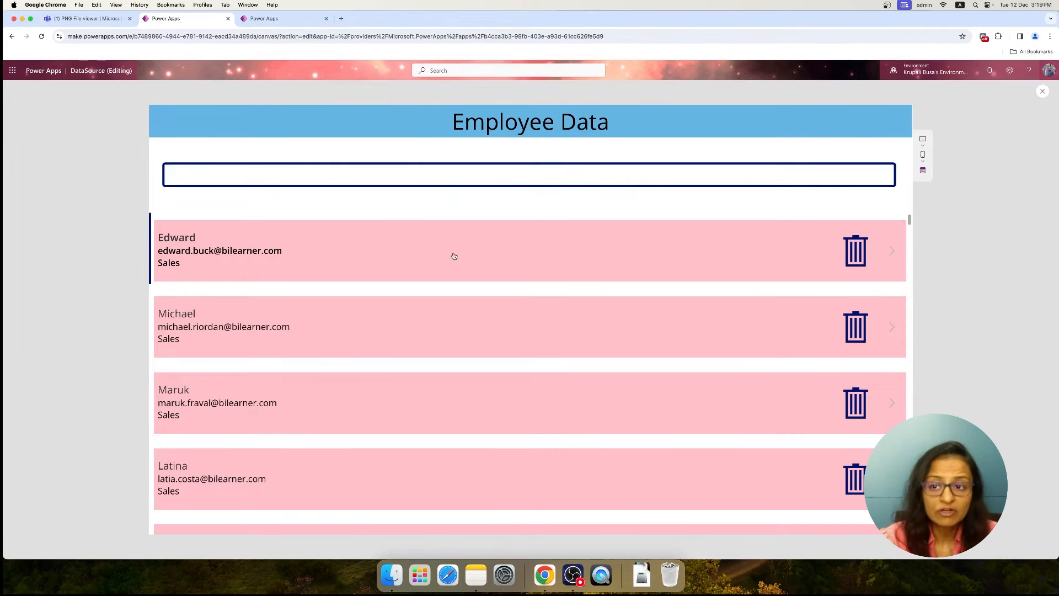
{"action": "left_click", "coordinate": [1043, 91]}
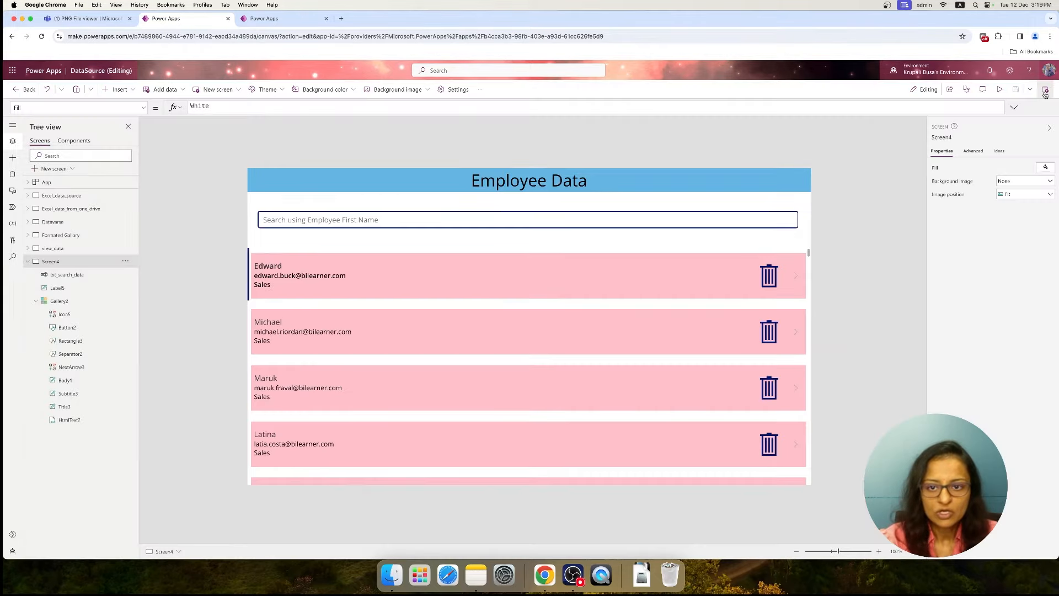
Check the EmployeeData table, then begin a Search function around the EmployeeData source in the gallery's Items formula
{"action": "left_click", "coordinate": [281, 20]}
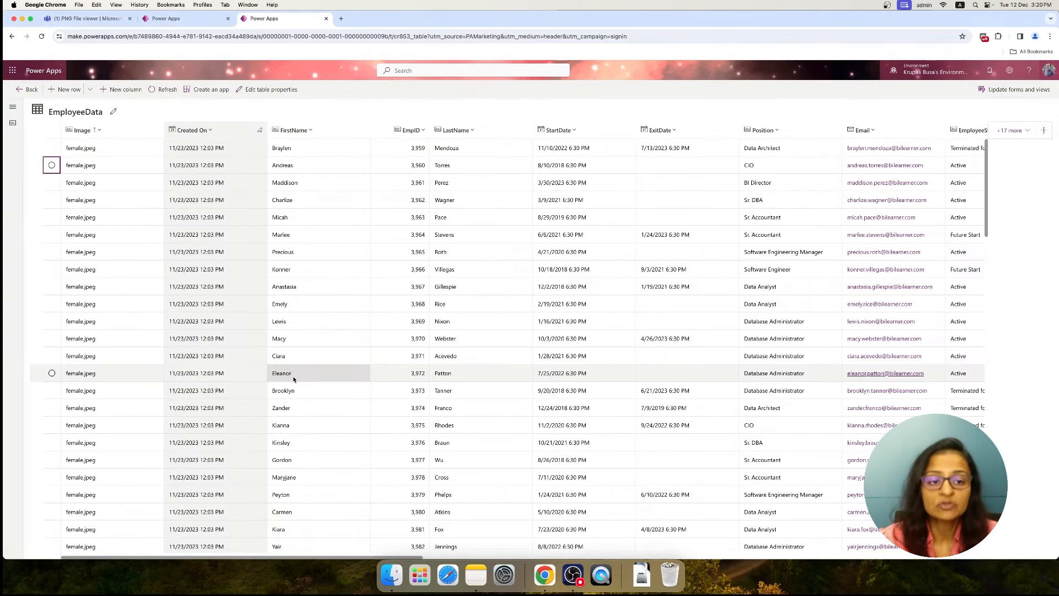
{"action": "left_click", "coordinate": [177, 19]}
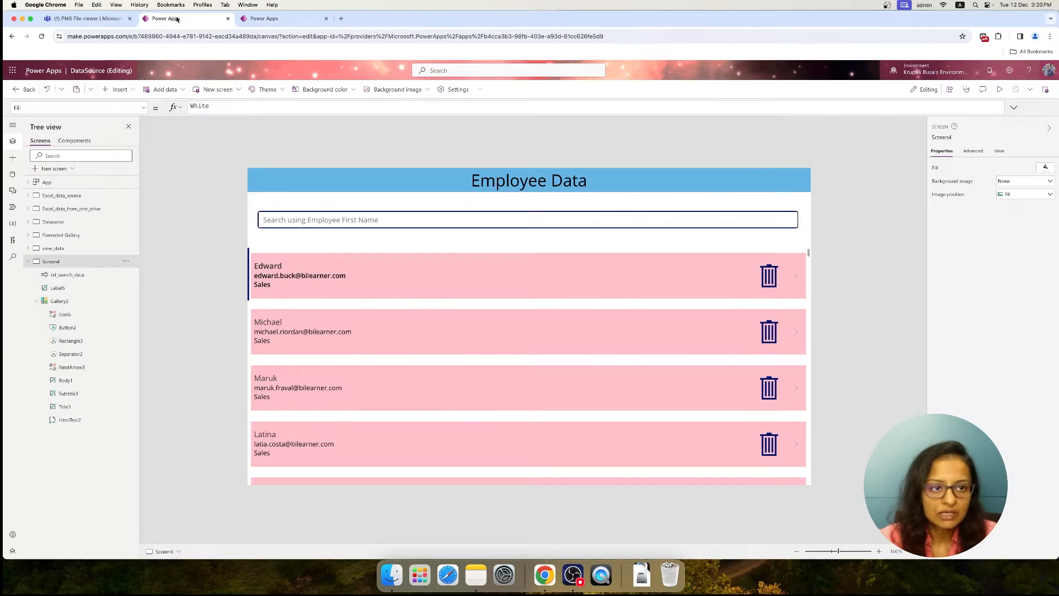
{"action": "left_click", "coordinate": [394, 308]}
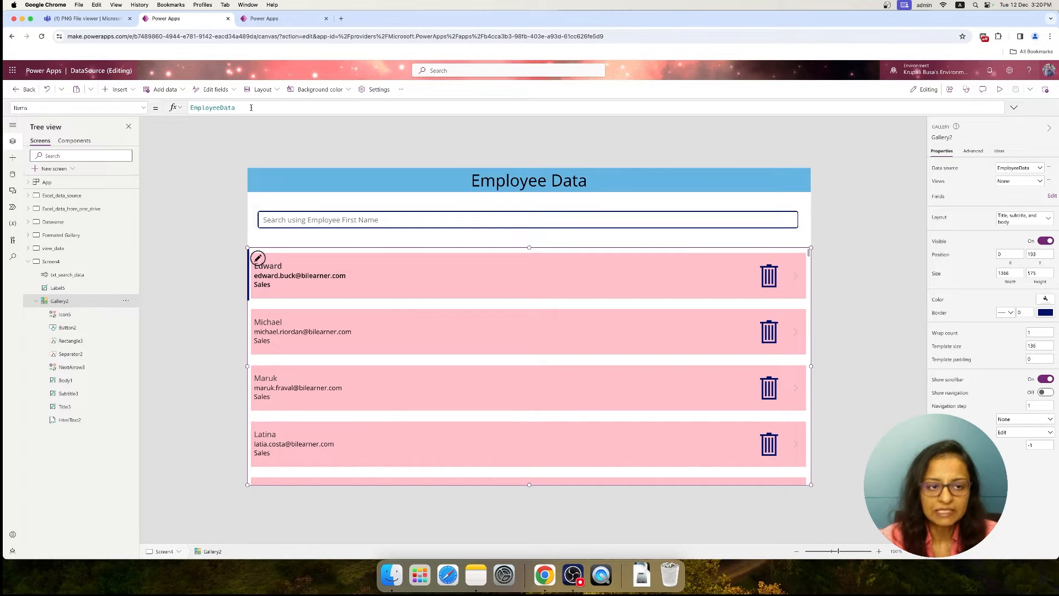
{"action": "left_click", "coordinate": [213, 108]}
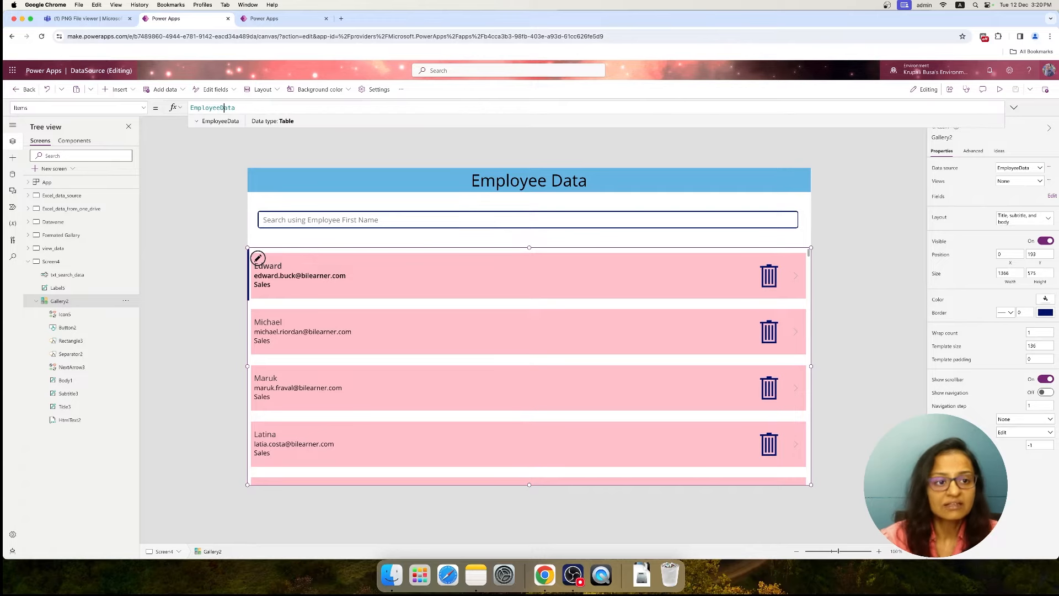
{"action": "key", "text": "Left"}
{"action": "key", "text": "Left"}
{"action": "key", "text": "Left"}
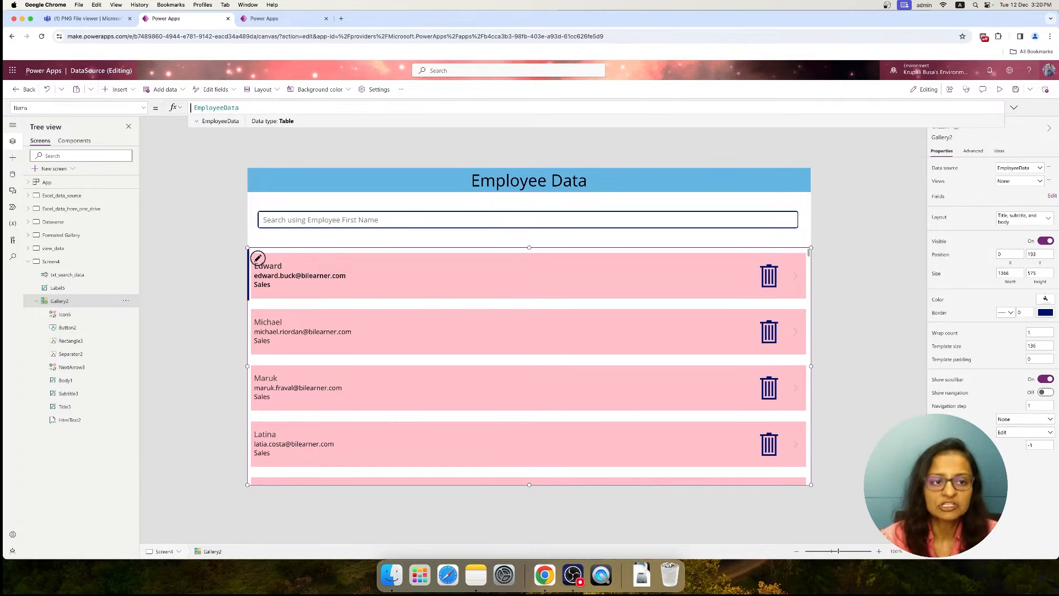
{"action": "type", "text": "search "}
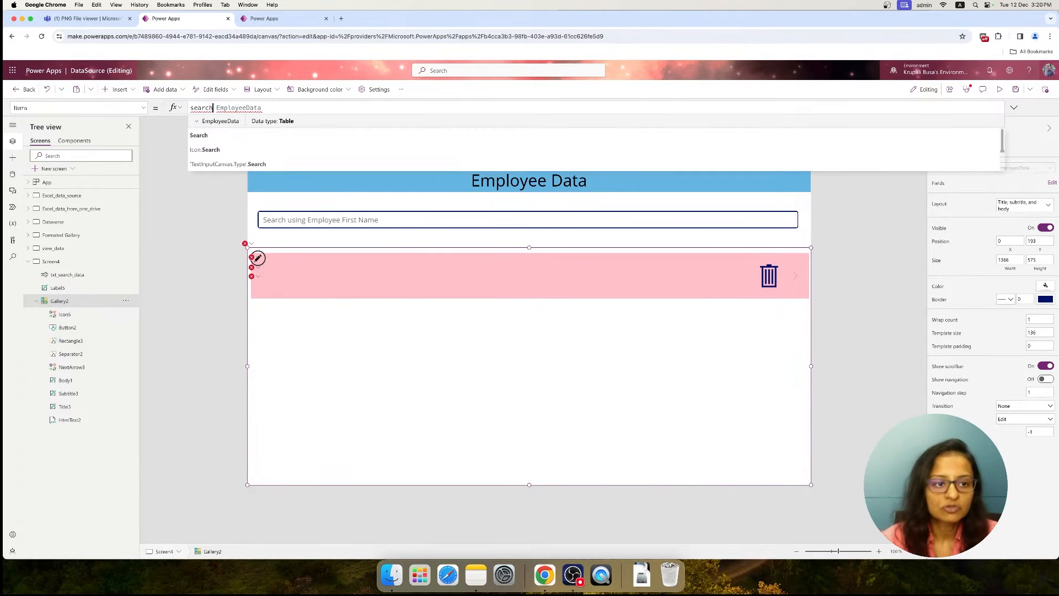
{"action": "type", "text": "("}
{"action": "key", "text": "Right"}
{"action": "key", "text": "BackSpace"}
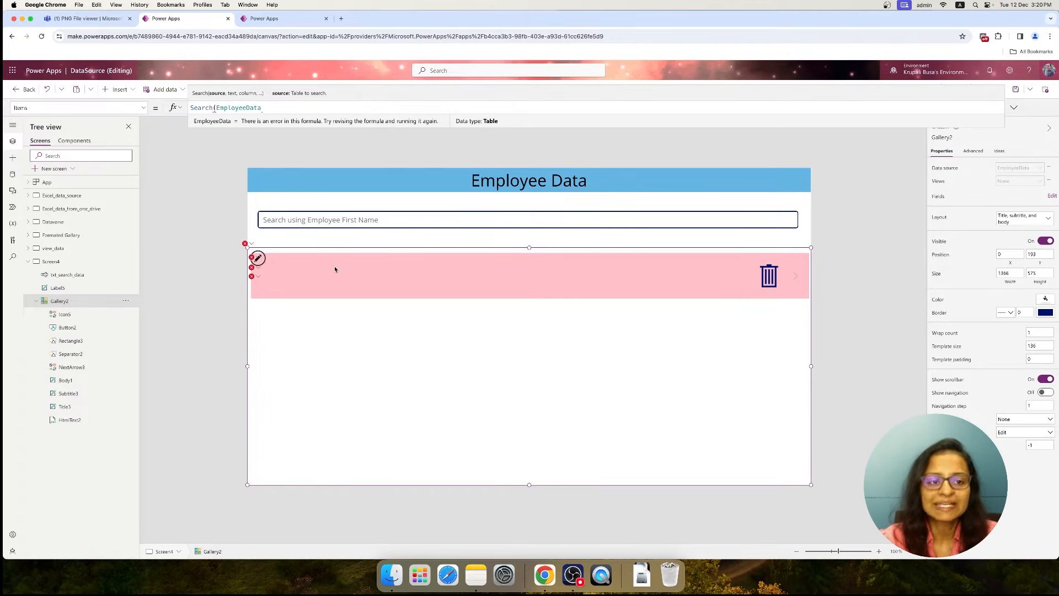
Re-enter the EmployeeData table as the source argument of the gallery's Search formula, checking it against the Dataverse table
{"action": "left_click", "coordinate": [291, 20]}
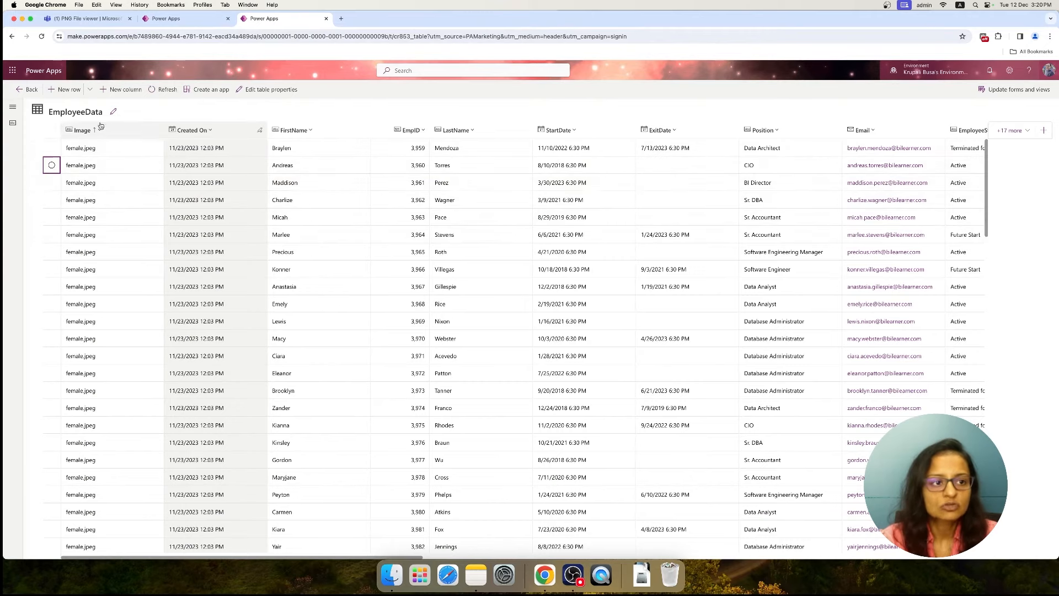
{"action": "left_click", "coordinate": [210, 20]}
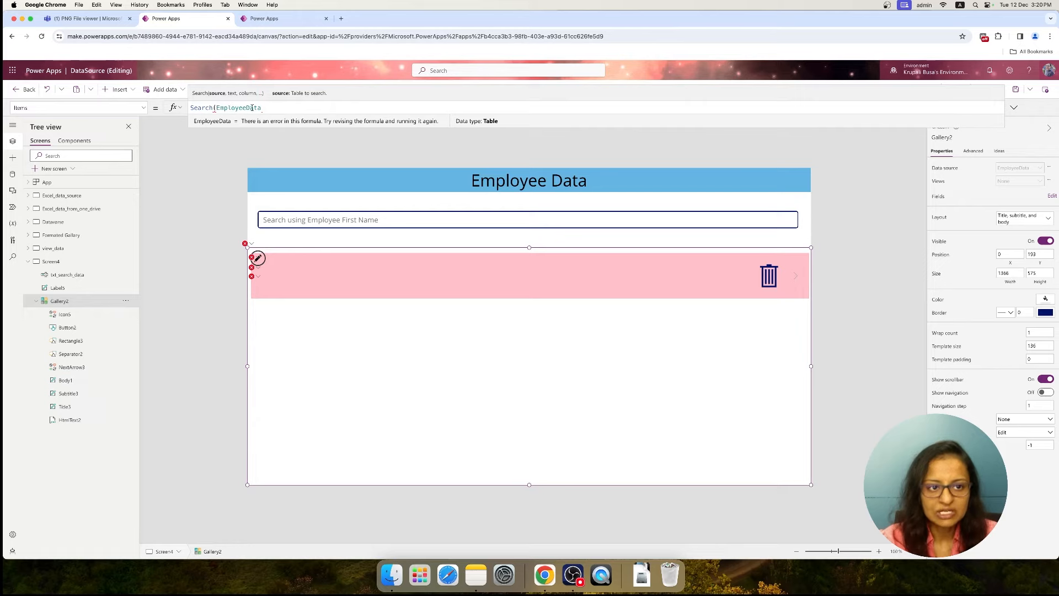
{"action": "left_click", "coordinate": [275, 109]}
{"action": "key", "text": "BackSpace"}
{"action": "key", "text": "BackSpace"}
{"action": "key", "text": "BackSpace"}
{"action": "key", "text": "BackSpace"}
{"action": "key", "text": "BackSpace"}
{"action": "key", "text": "BackSpace"}
{"action": "key", "text": "BackSpace"}
{"action": "key", "text": "BackSpace"}
{"action": "key", "text": "BackSpace"}
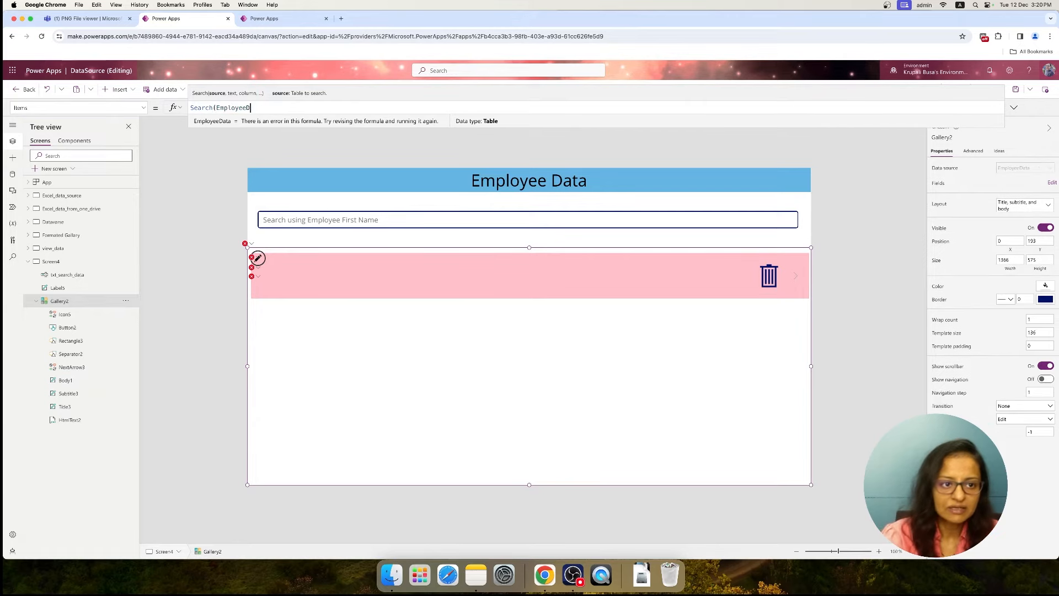
{"action": "key", "text": "BackSpace"}
{"action": "key", "text": "BackSpace"}
{"action": "key", "text": "BackSpace"}
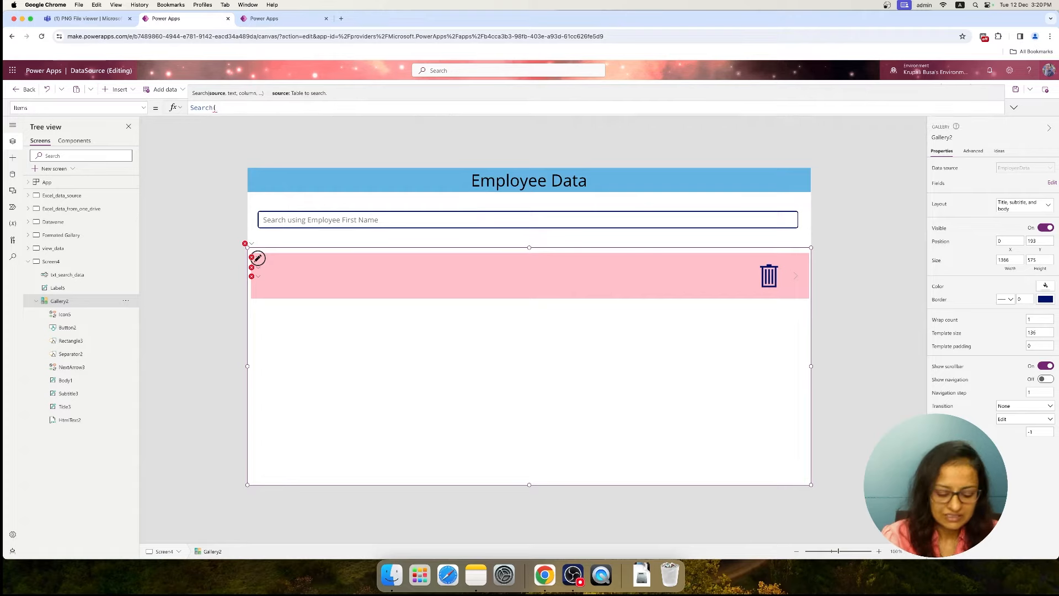
{"action": "type", "text": "Empl"}
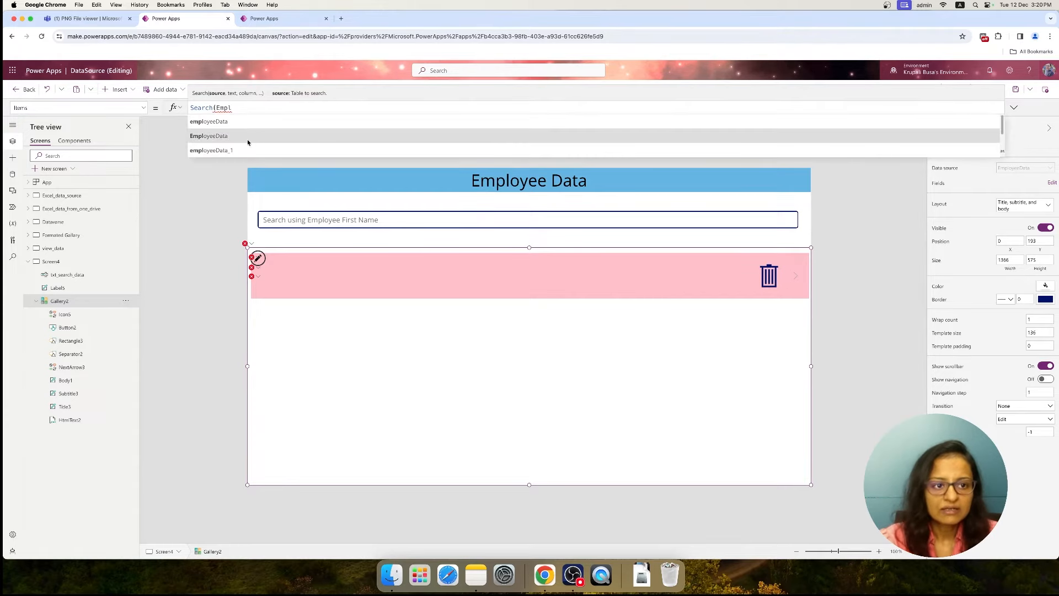
{"action": "left_click", "coordinate": [228, 140]}
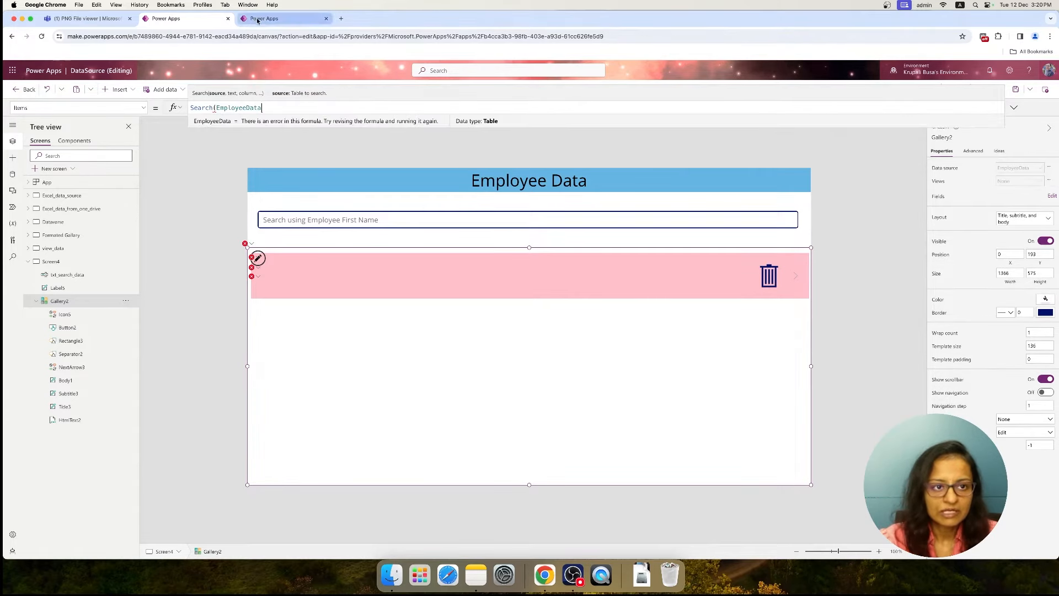
{"action": "left_click", "coordinate": [265, 19]}
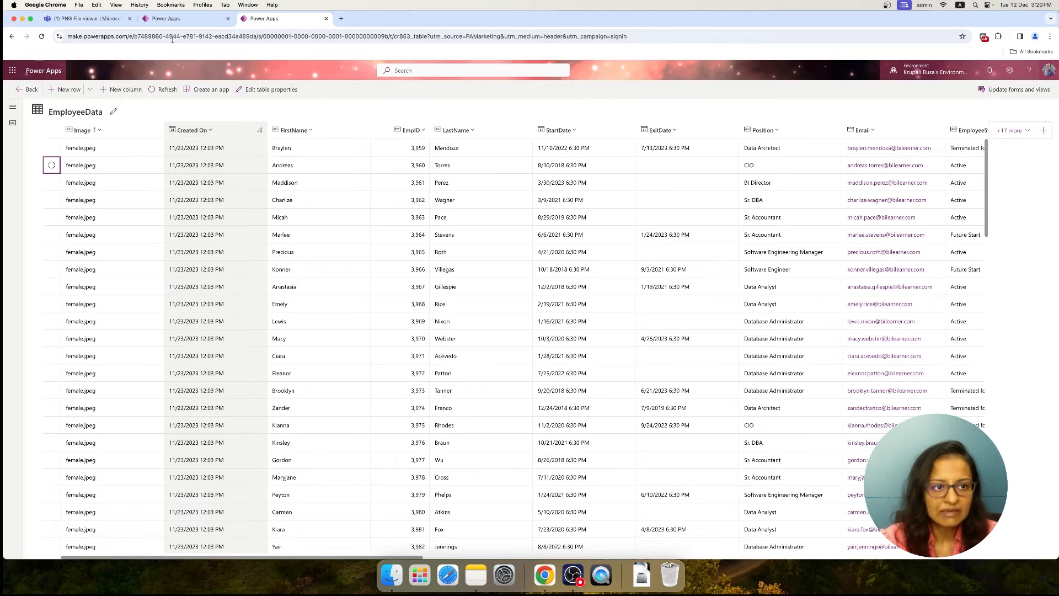
{"action": "left_click", "coordinate": [165, 19]}
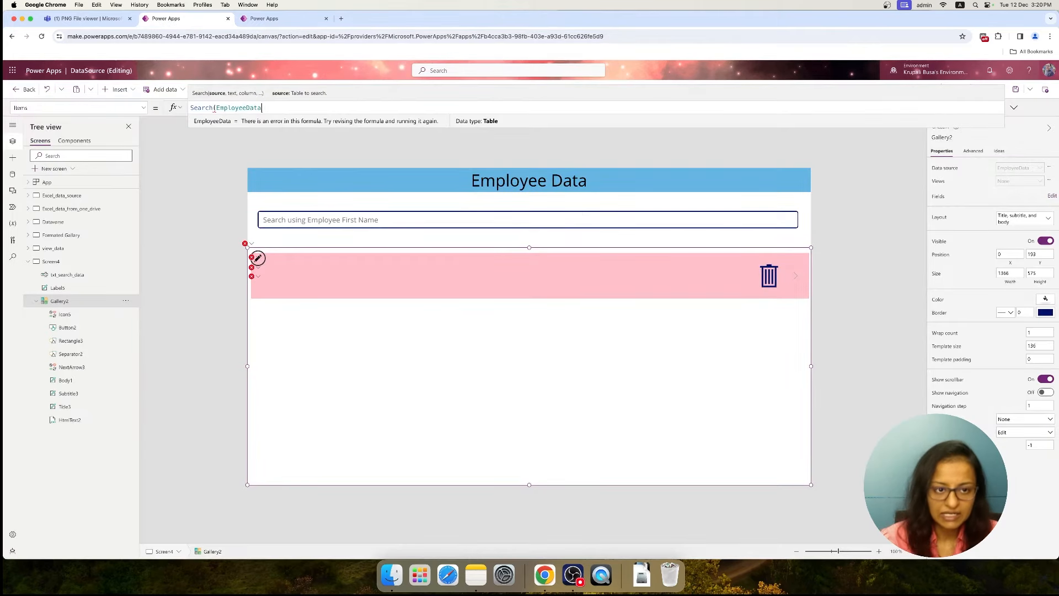
Add txt_search_data.Text as the search text argument of the gallery's Search formula
{"action": "type", "text": ","}
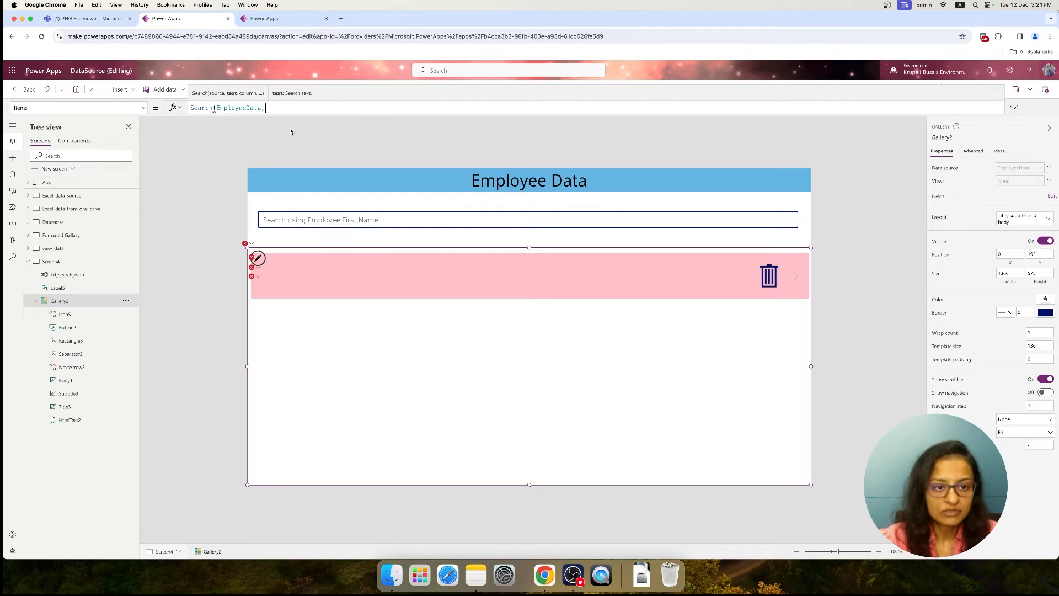
{"action": "left_click", "coordinate": [300, 223]}
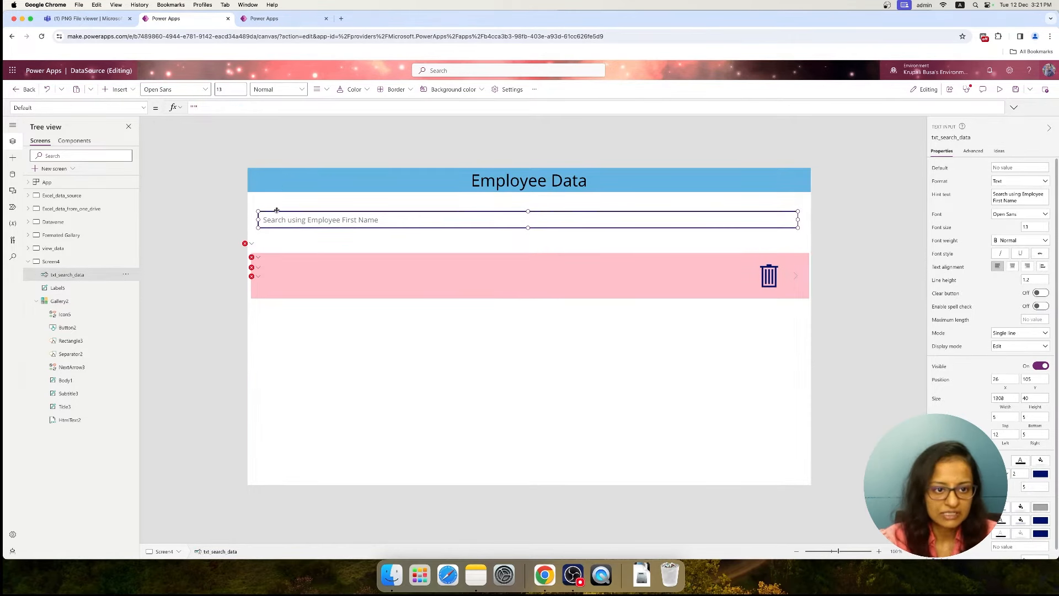
{"action": "left_click", "coordinate": [279, 280]}
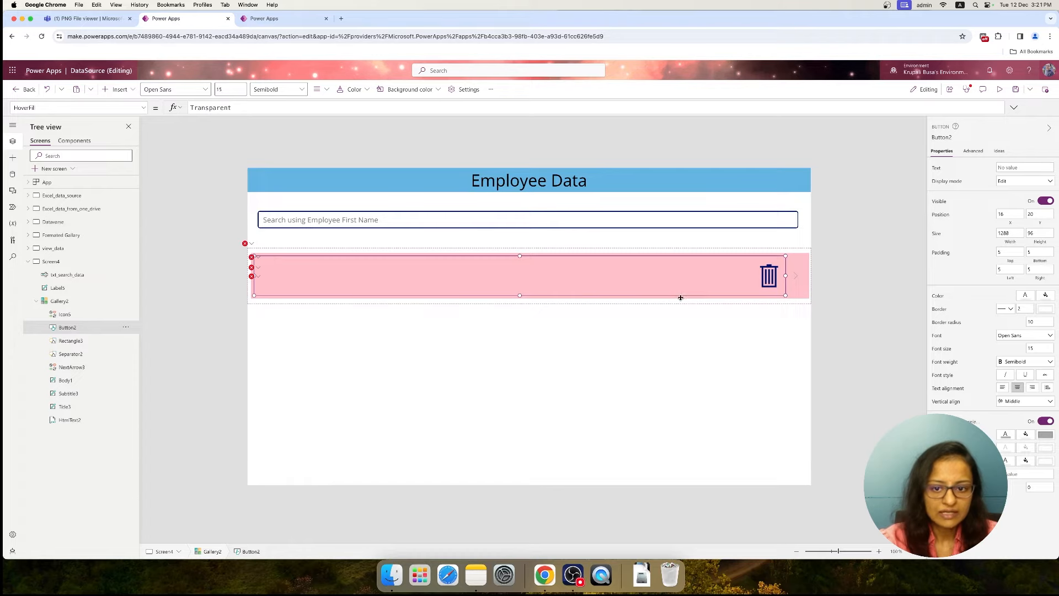
{"action": "left_click", "coordinate": [798, 292]}
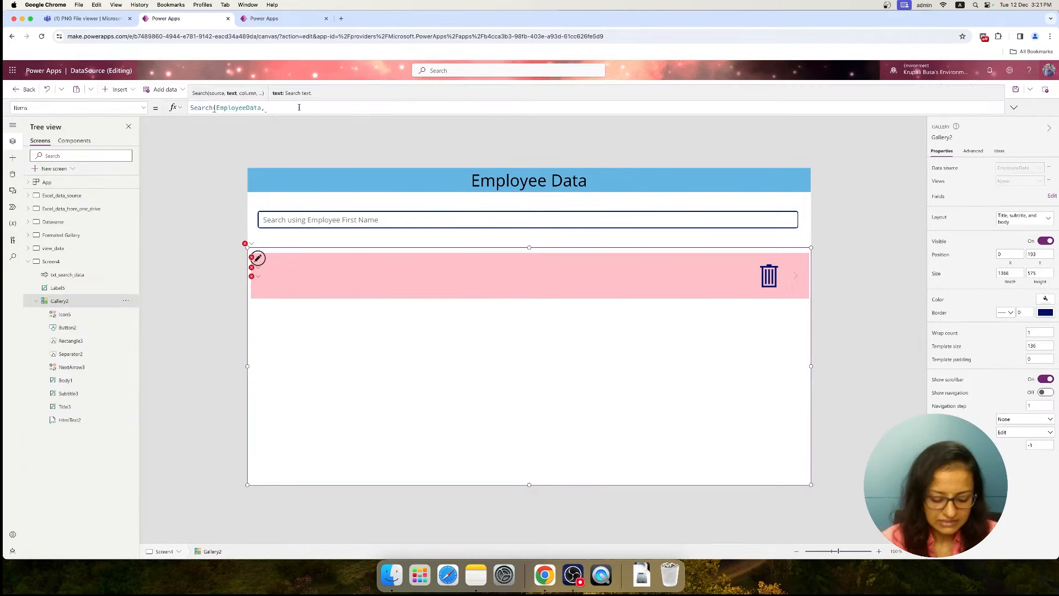
{"action": "type", "text": "txt"}
{"action": "key", "text": "Down"}
{"action": "key", "text": "Down"}
{"action": "key", "text": "Up"}
{"action": "key", "text": "Return"}
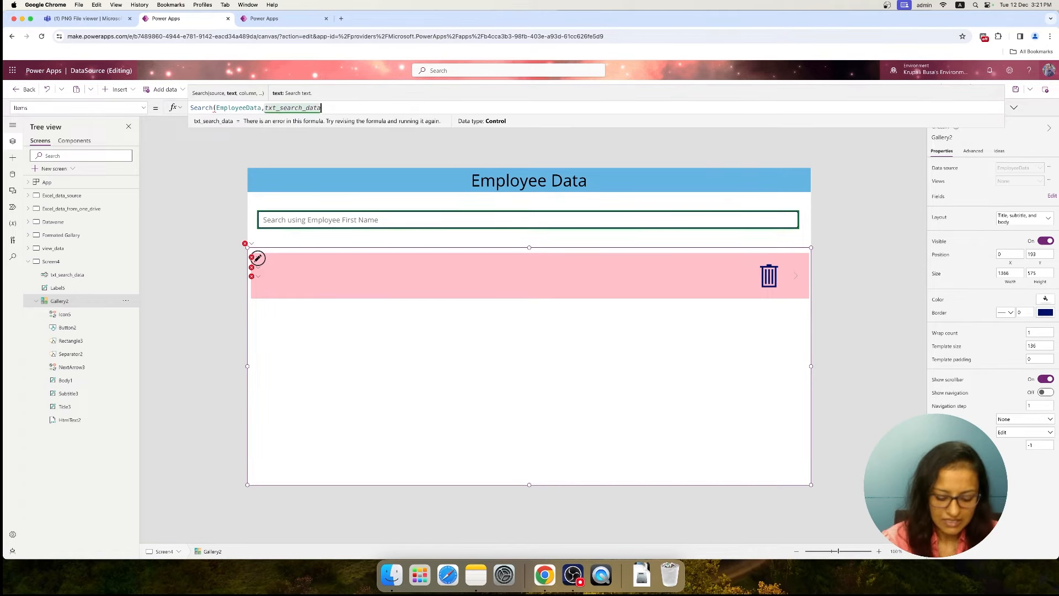
{"action": "type", "text": ".Text"}
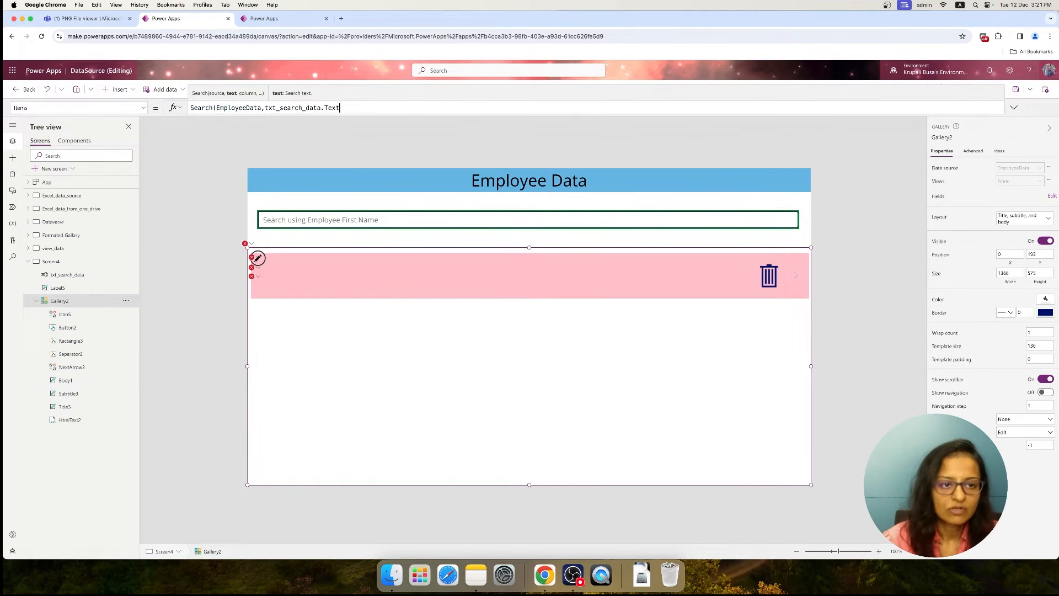
{"action": "type", "text": ","}
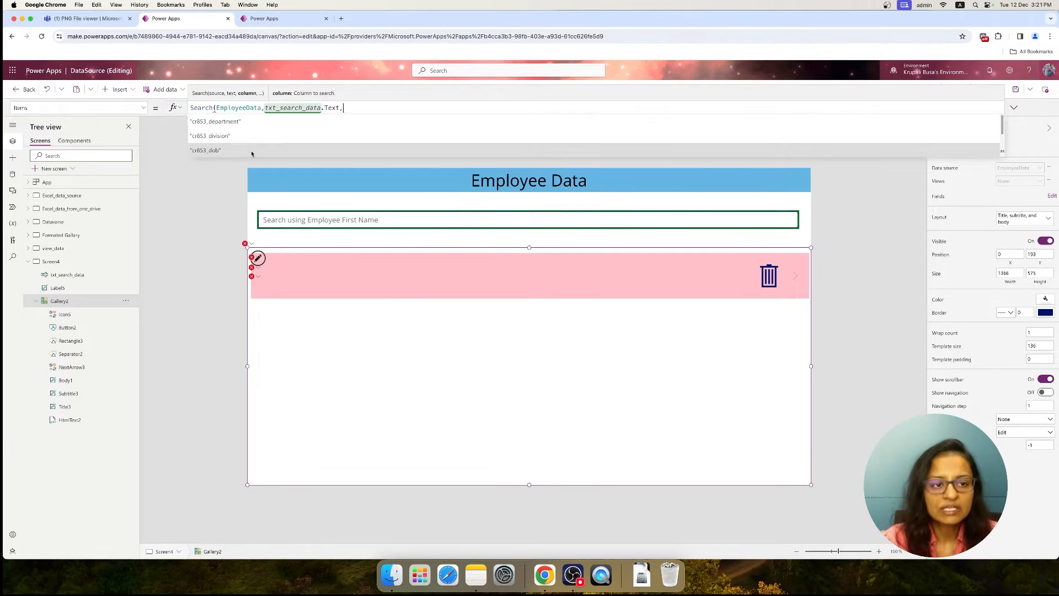
Look up the FirstName column's logical name in the advanced options of its EmployeeData column settings
{"action": "left_click", "coordinate": [271, 18]}
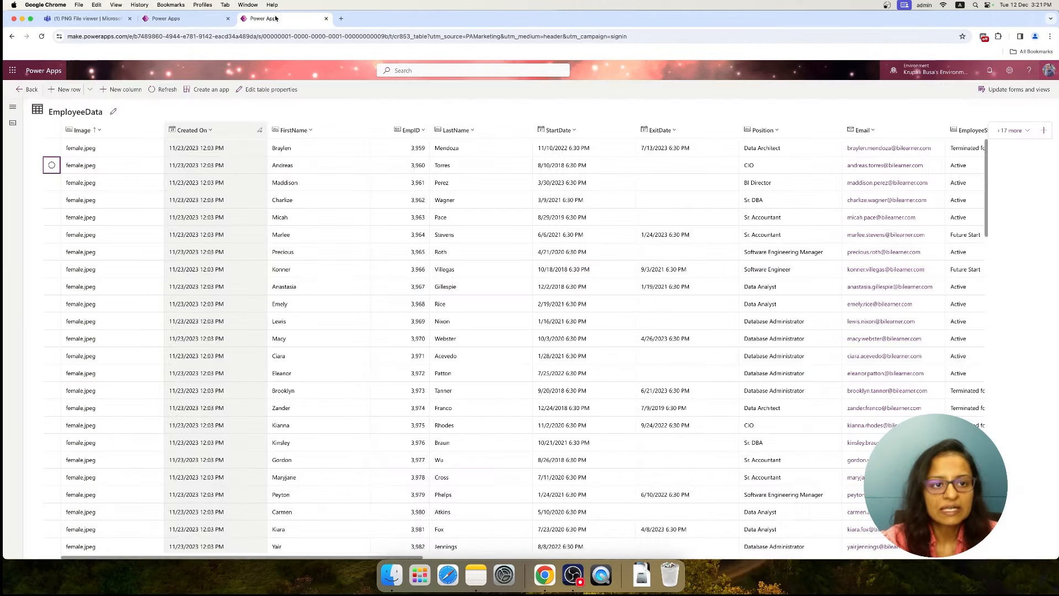
{"action": "left_click", "coordinate": [292, 131]}
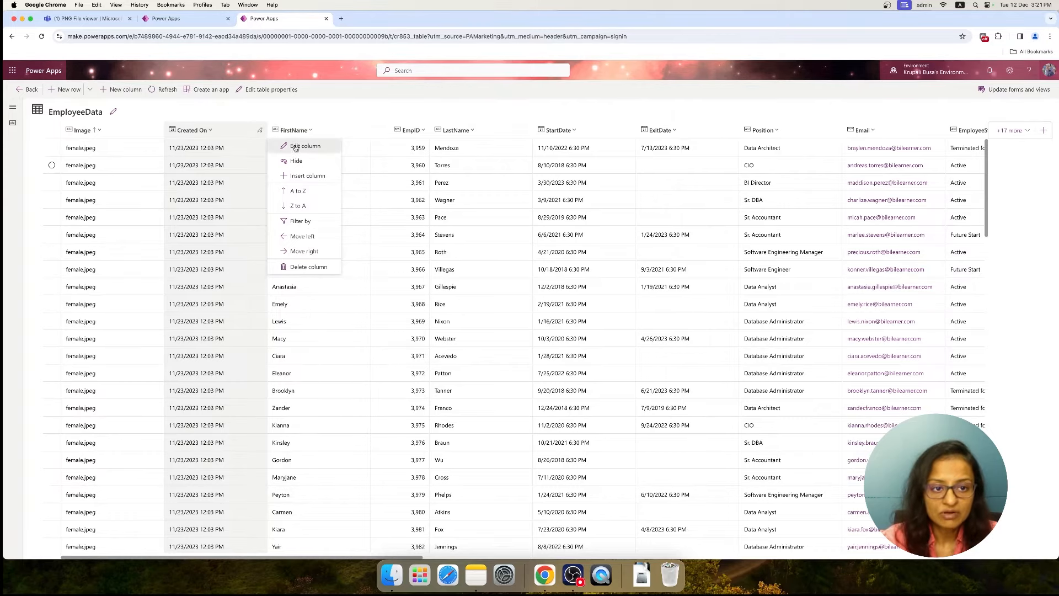
{"action": "left_click", "coordinate": [295, 147]}
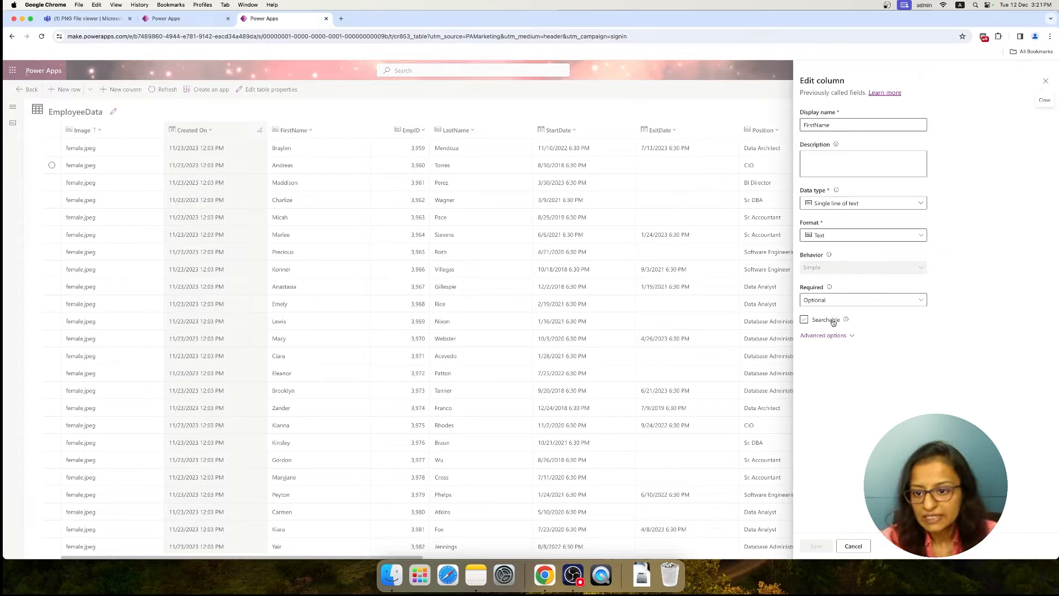
{"action": "left_click", "coordinate": [828, 336]}
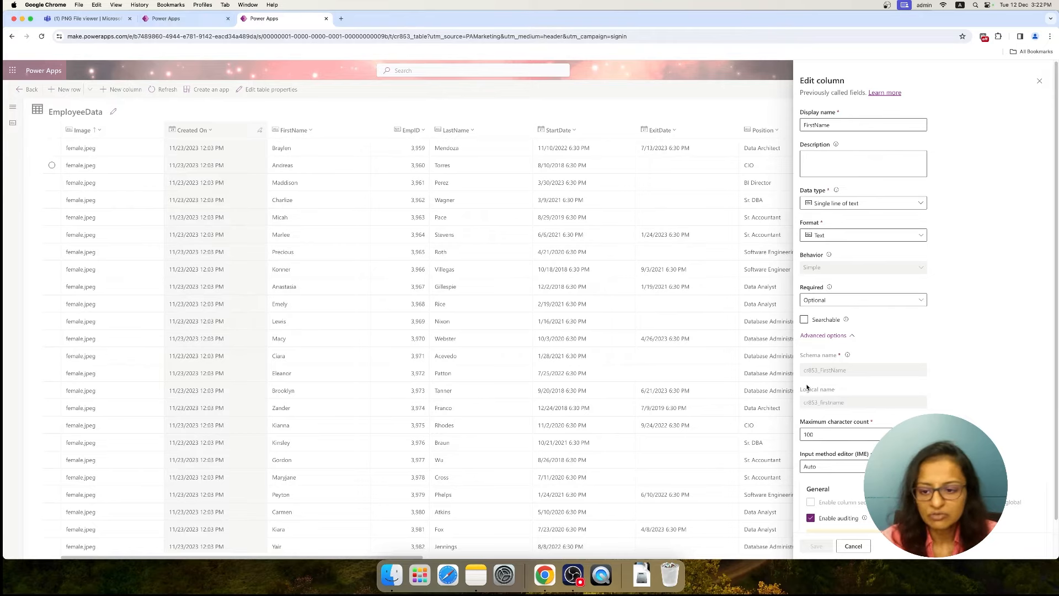
{"action": "left_click", "coordinate": [208, 18]}
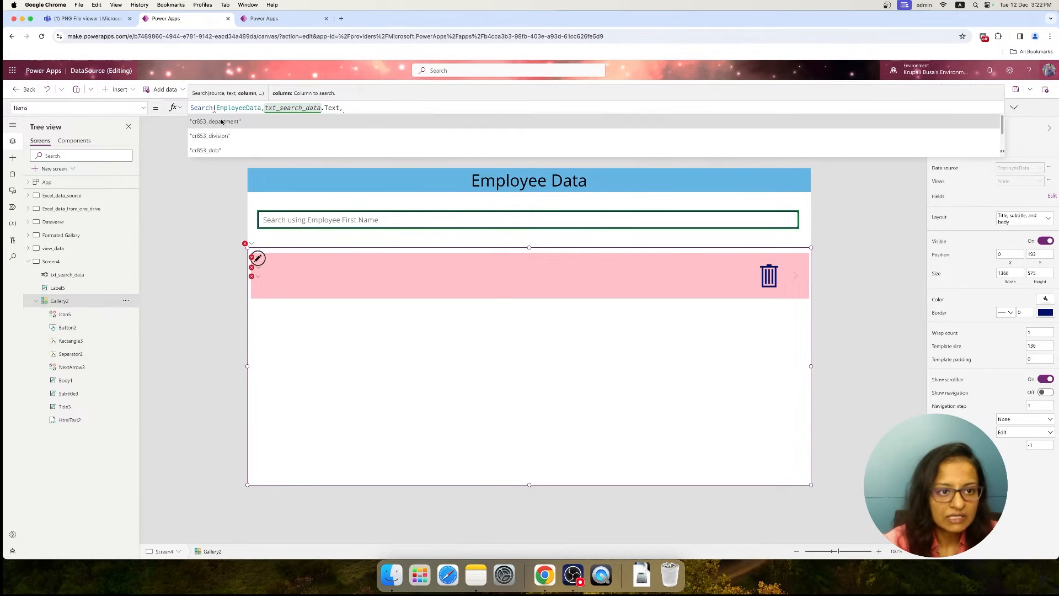
Complete the gallery's Search formula with "cr853_firstname" as the column to search
{"action": "scroll", "coordinate": [220, 138], "scroll_direction": "down", "scroll_amount": 4}
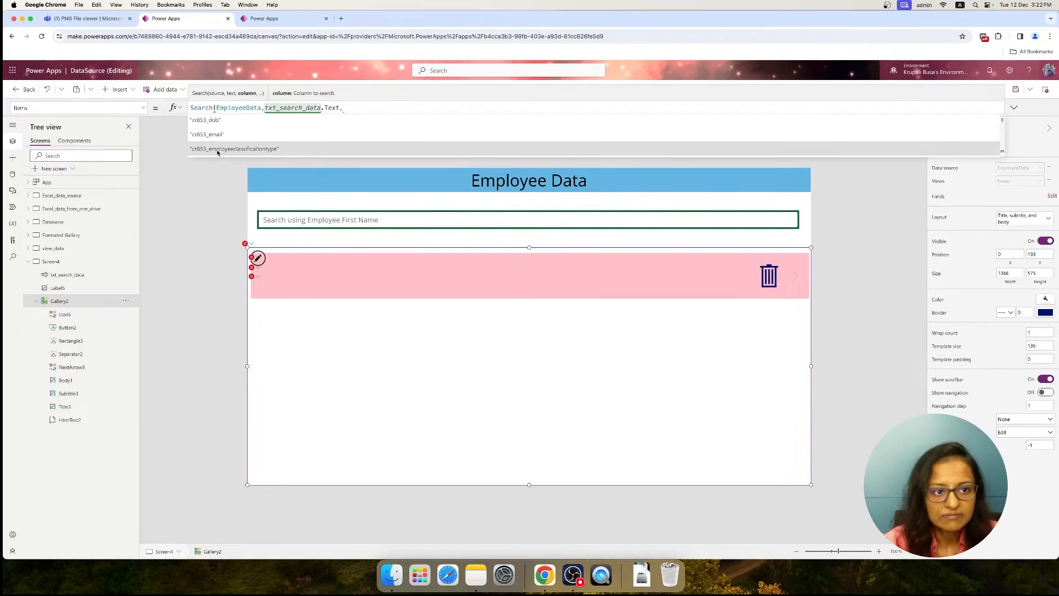
{"action": "scroll", "coordinate": [218, 153], "scroll_direction": "down", "scroll_amount": 2}
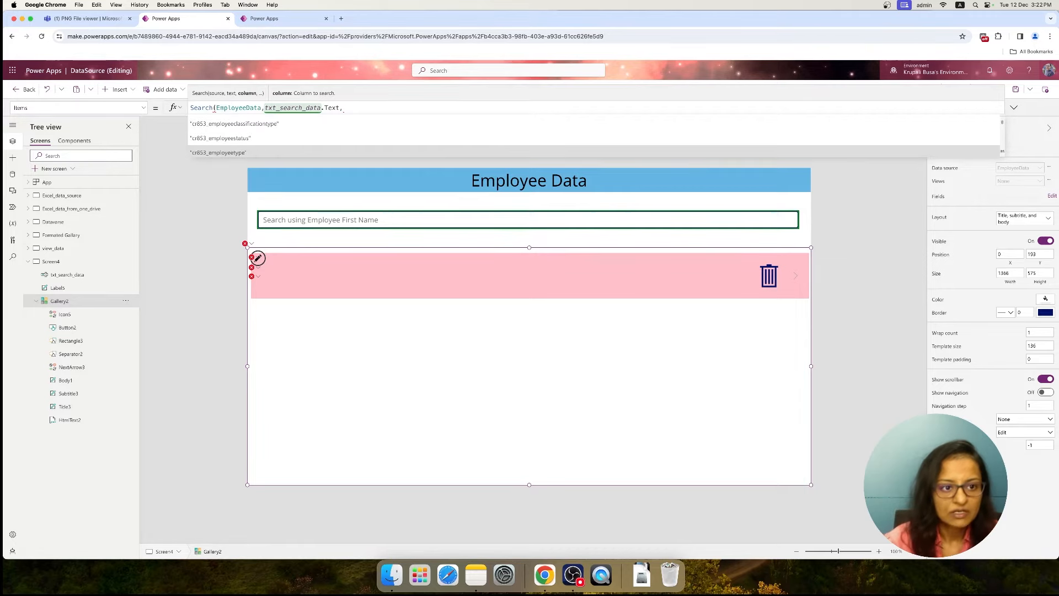
{"action": "scroll", "coordinate": [218, 153], "scroll_direction": "up", "scroll_amount": 2}
{"action": "scroll", "coordinate": [218, 143], "scroll_direction": "down", "scroll_amount": 5}
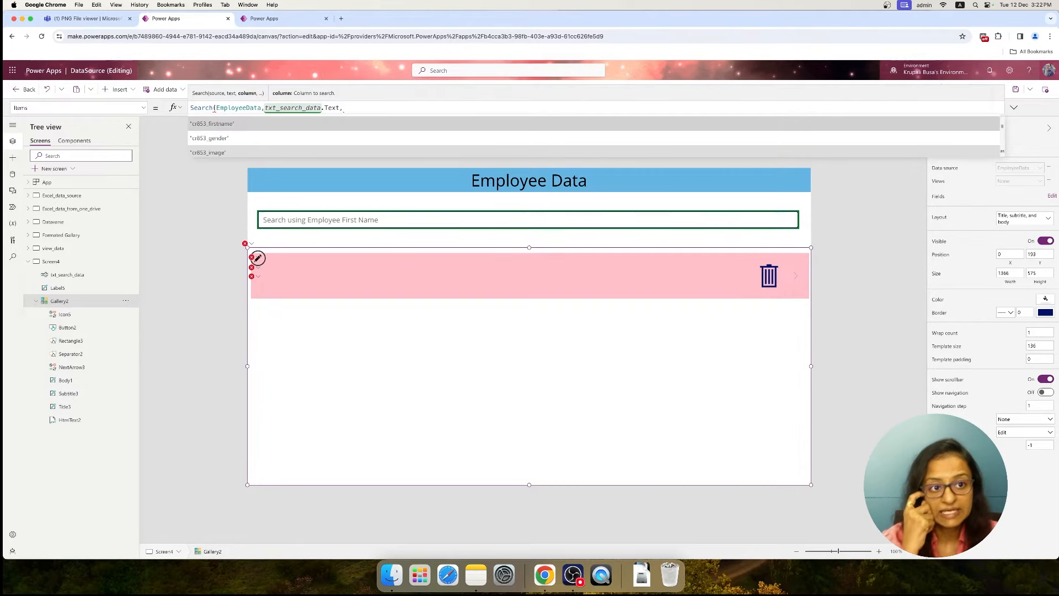
{"action": "left_click", "coordinate": [277, 22]}
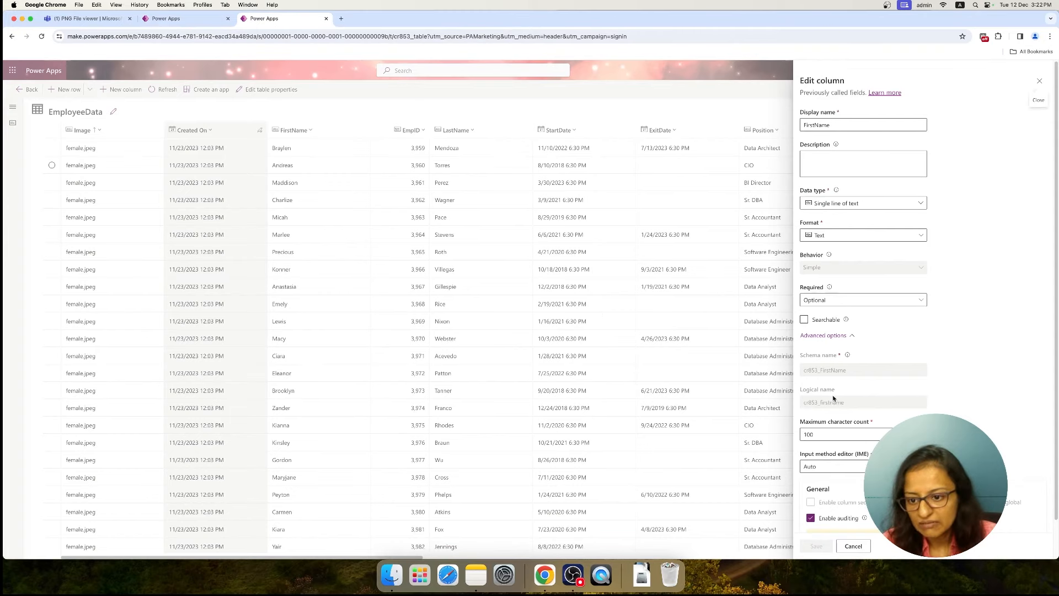
{"action": "left_click", "coordinate": [204, 18]}
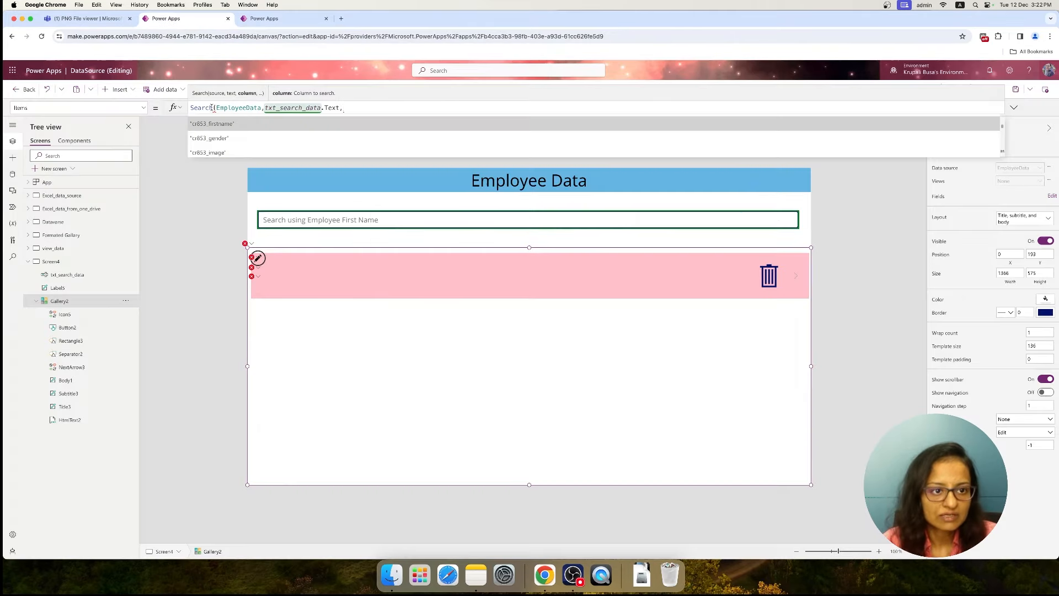
{"action": "left_click", "coordinate": [221, 125]}
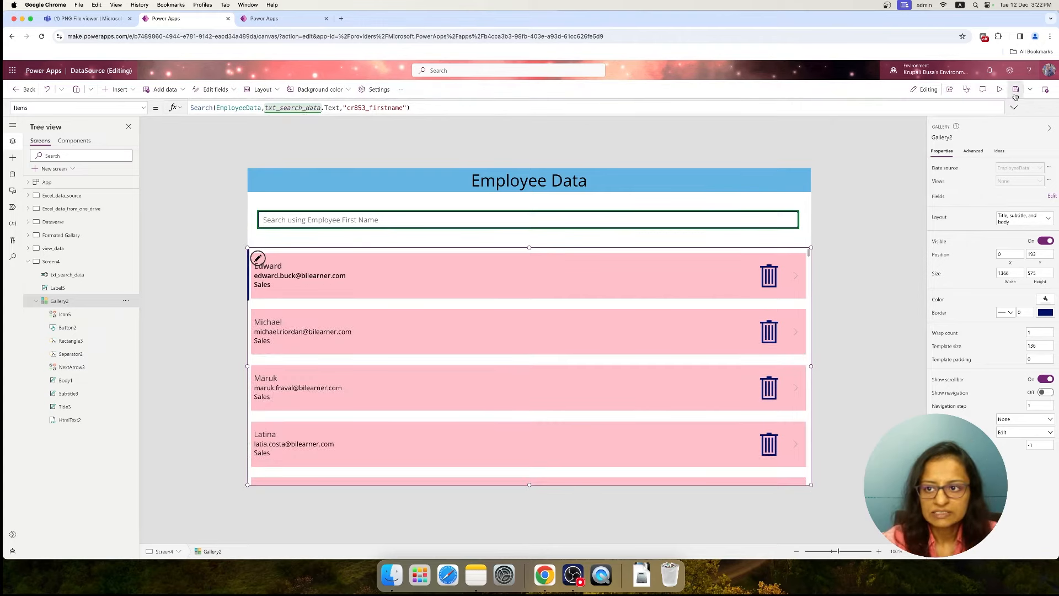
Preview the Employee Data screen and test the search box by entering an employee's first name
{"action": "left_click", "coordinate": [1000, 91]}
{"action": "left_click", "coordinate": [267, 173]}
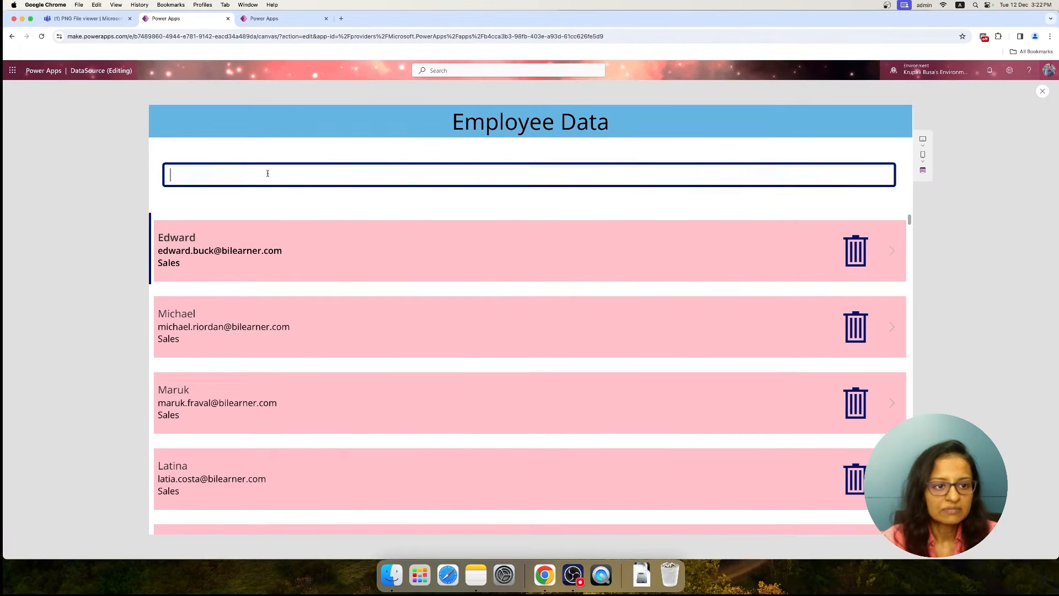
{"action": "type", "text": "Martha"}
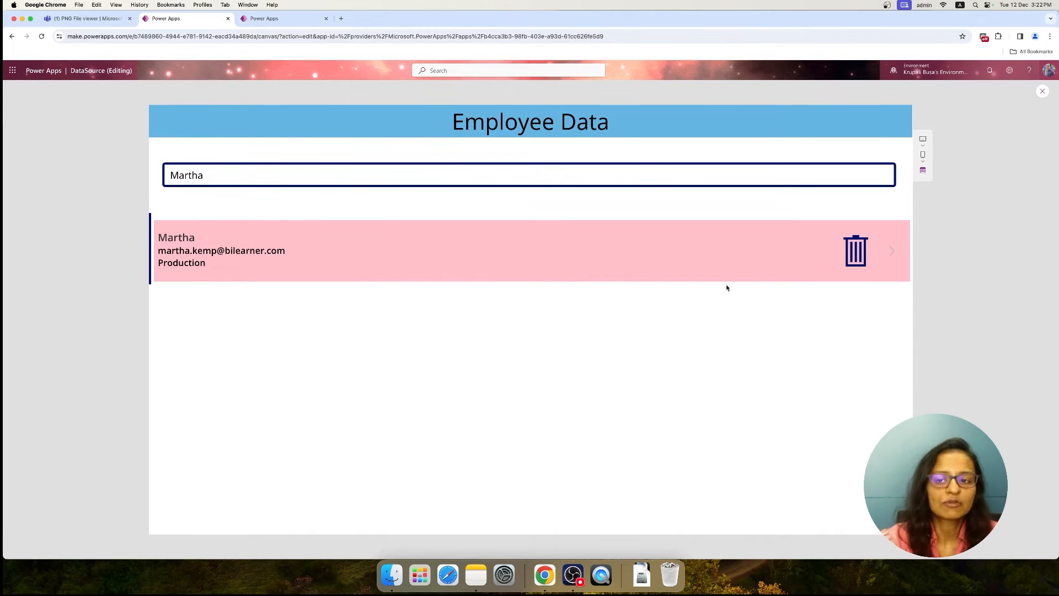
Clear the name from the Employee Data search box in preview and return to editing
{"action": "left_click", "coordinate": [1042, 91]}
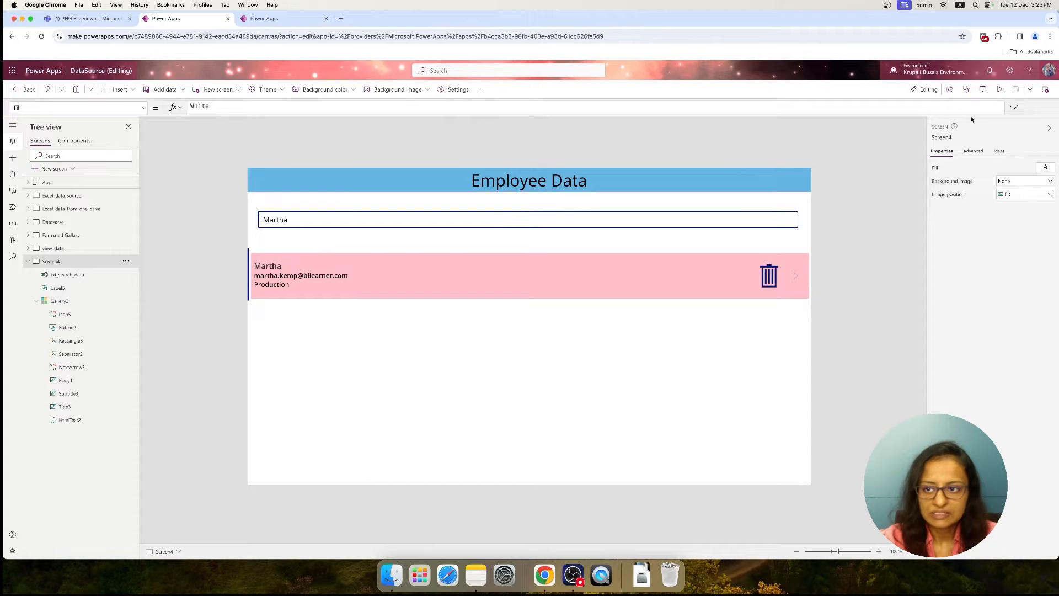
{"action": "left_click", "coordinate": [999, 89]}
{"action": "left_click_drag", "start_coordinate": [225, 175], "coordinate": [148, 176]}
{"action": "key", "text": "BackSpace"}
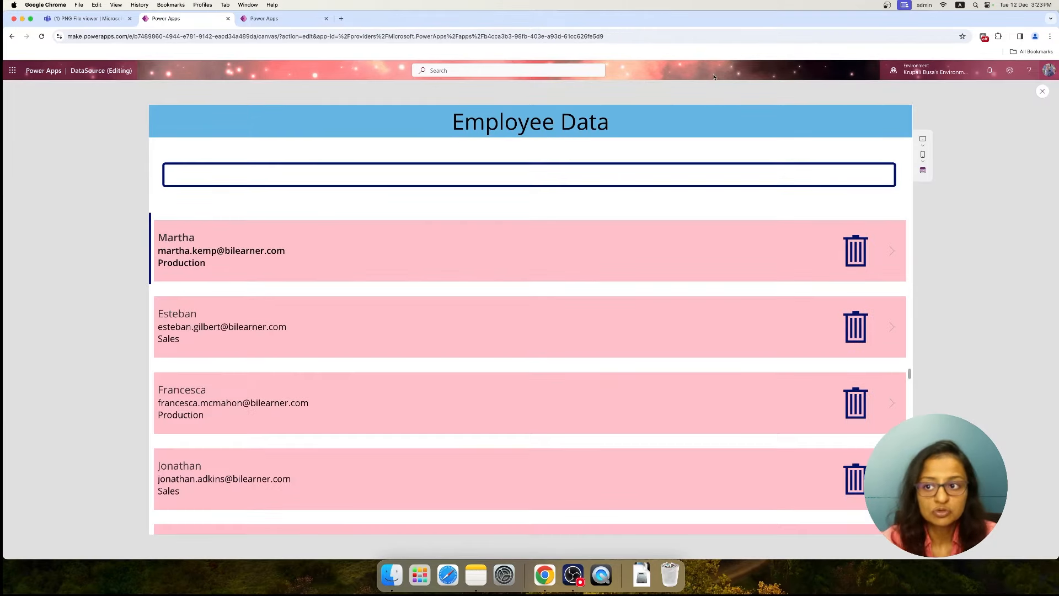
{"action": "left_click", "coordinate": [999, 107]}
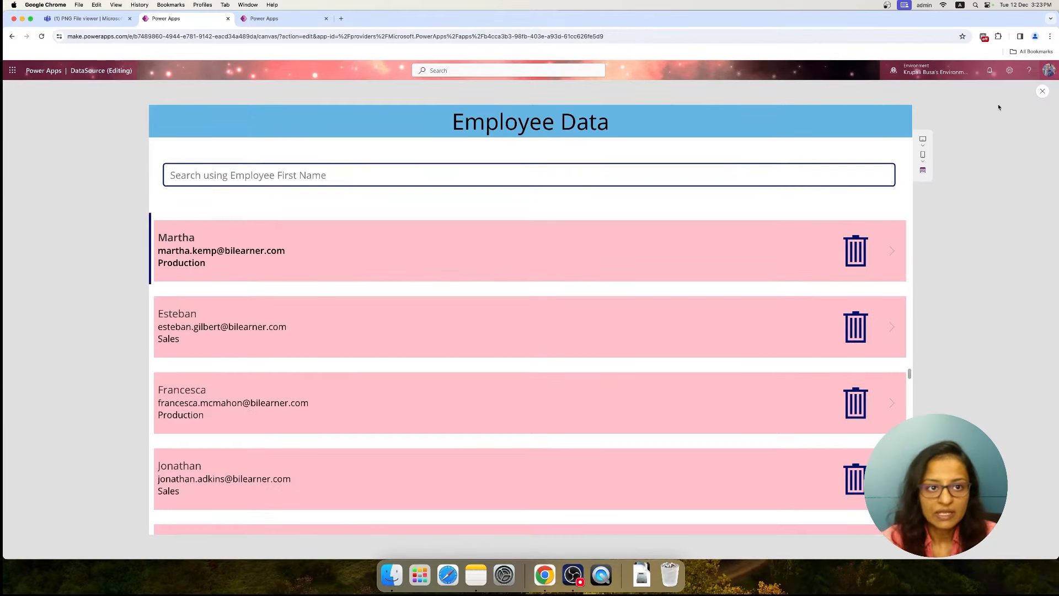
{"action": "key", "text": "Escape"}
Preview the Formated Gallary screen and open the first employee's details from its row arrow
{"action": "left_click", "coordinate": [44, 236]}
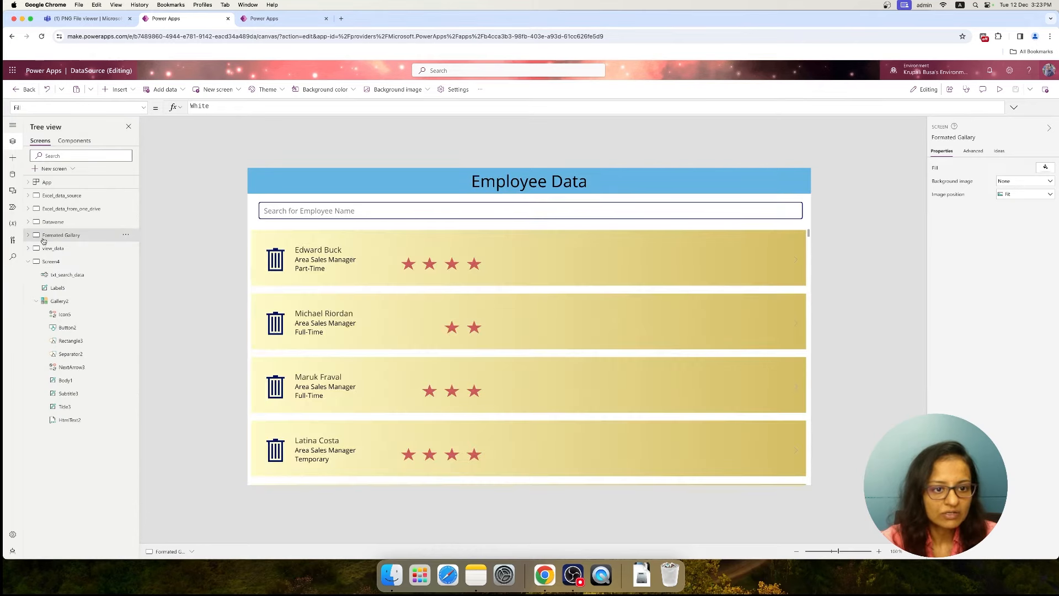
{"action": "left_click", "coordinate": [1000, 89]}
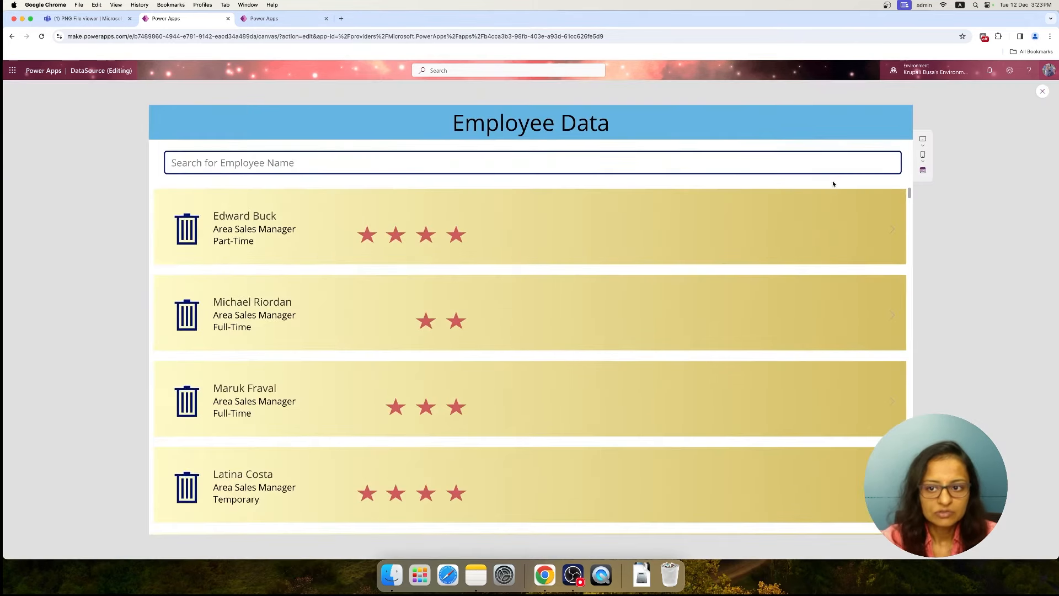
{"action": "left_click", "coordinate": [891, 236]}
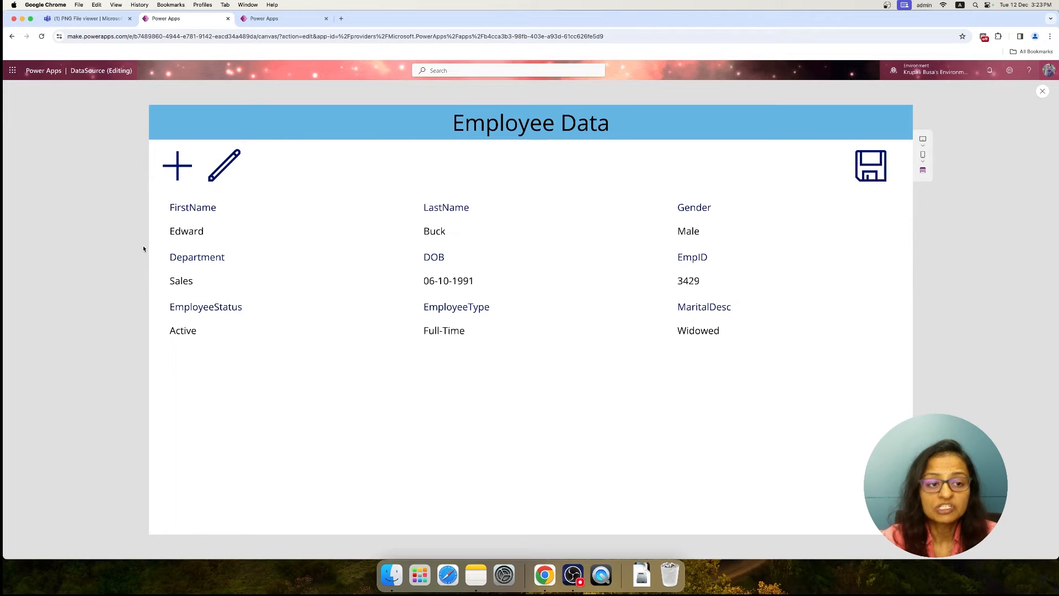
{"action": "left_click", "coordinate": [1044, 92]}
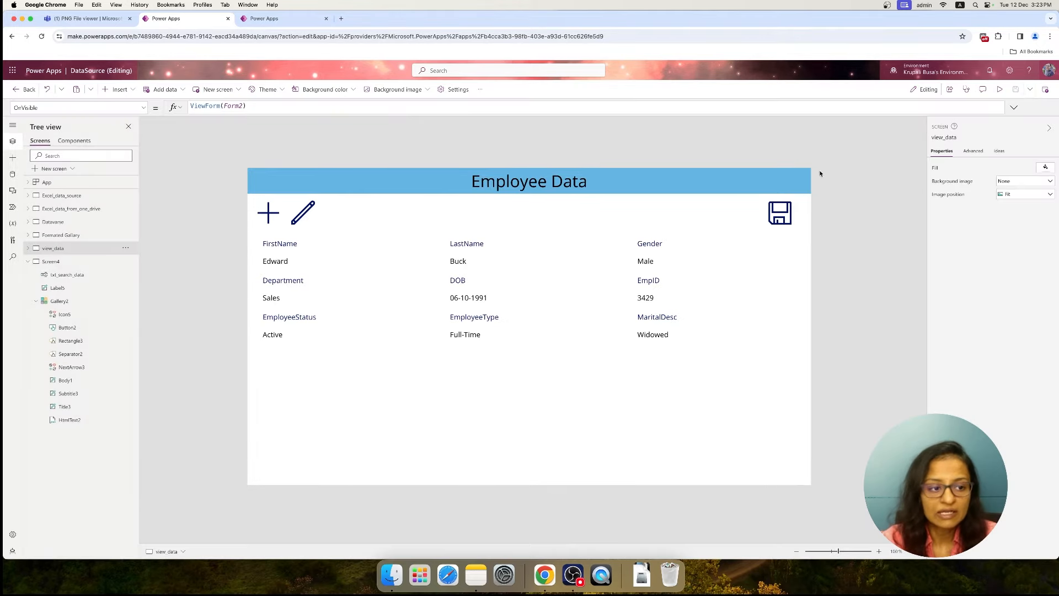
Inspect the OnSelect formula of the next arrow in Screen4's gallery
{"action": "left_click", "coordinate": [54, 263]}
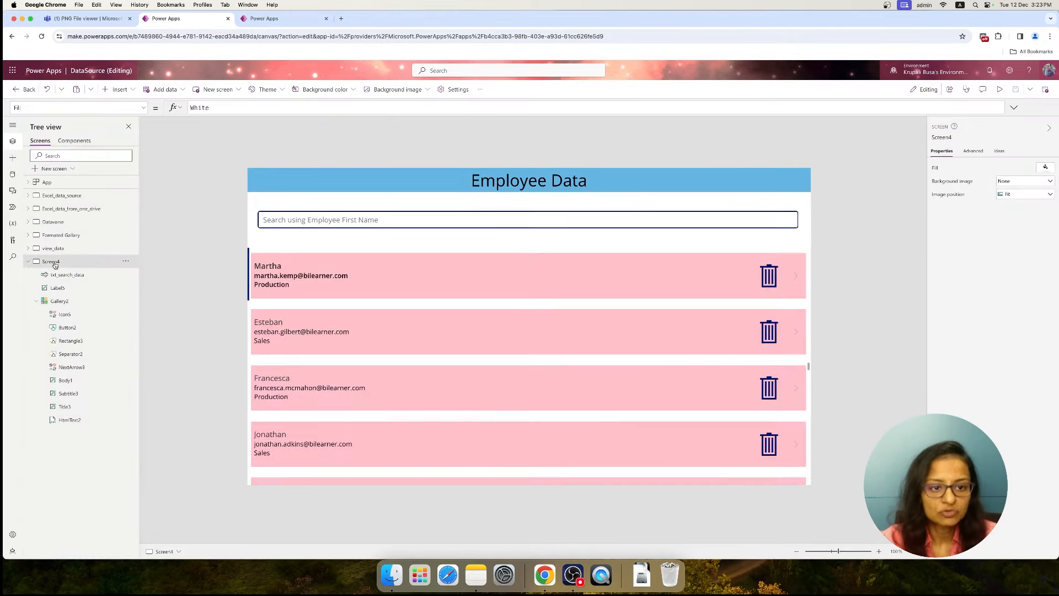
{"action": "left_click", "coordinate": [795, 276]}
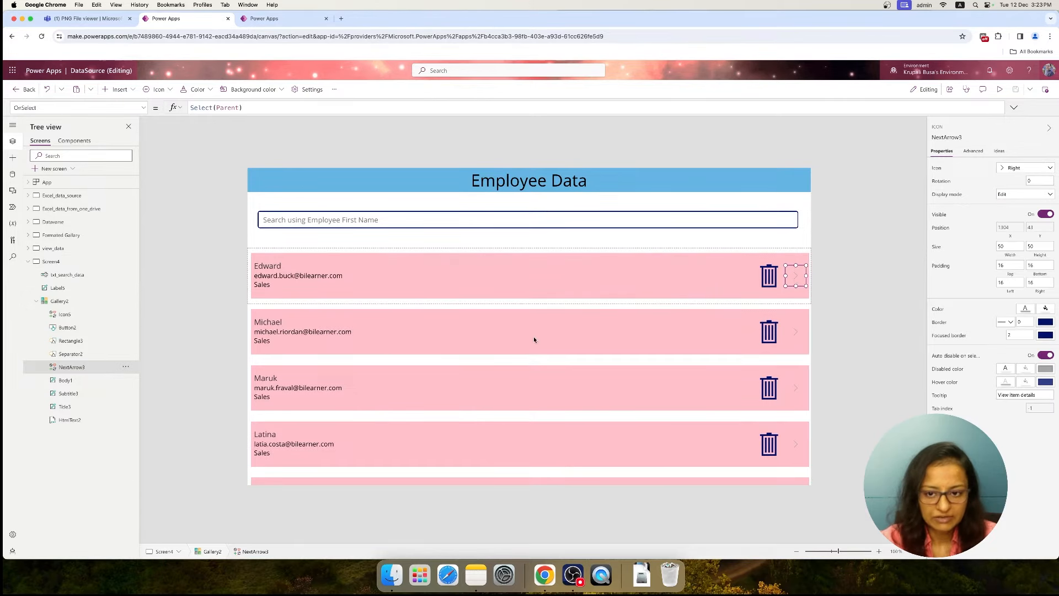
{"action": "triple_click", "coordinate": [249, 109]}
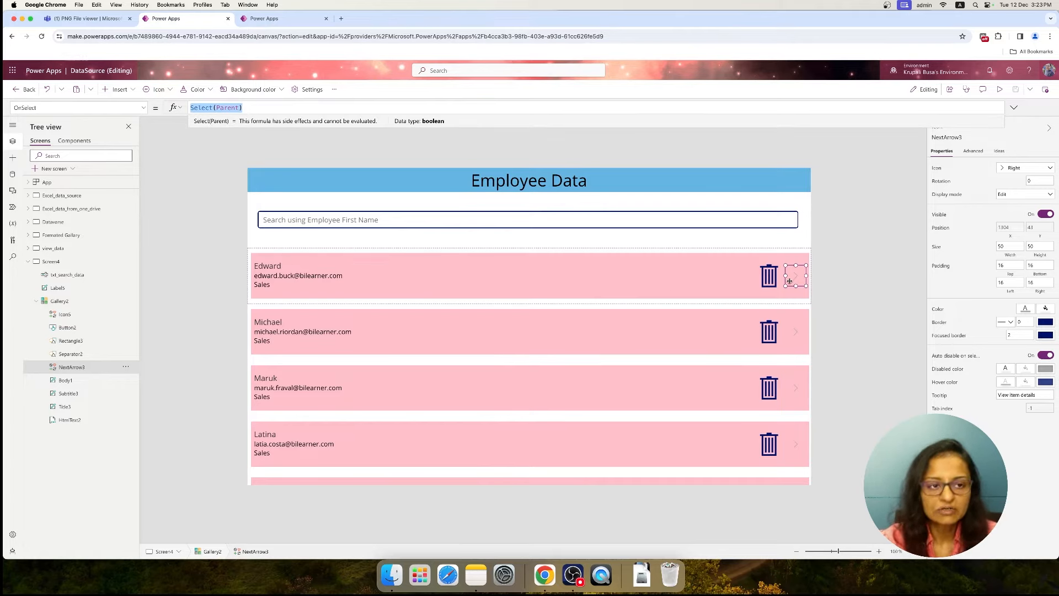
Add a blank screen to the app and copy the Employee Data header label from Screen4 onto it
{"action": "left_click", "coordinate": [28, 262]}
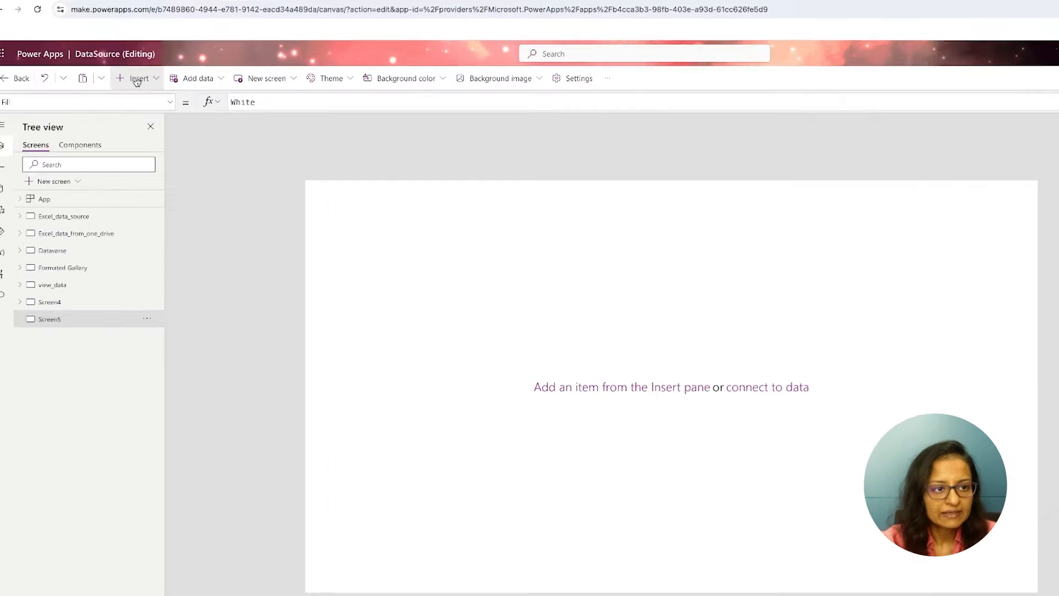
{"action": "left_click", "coordinate": [118, 89]}
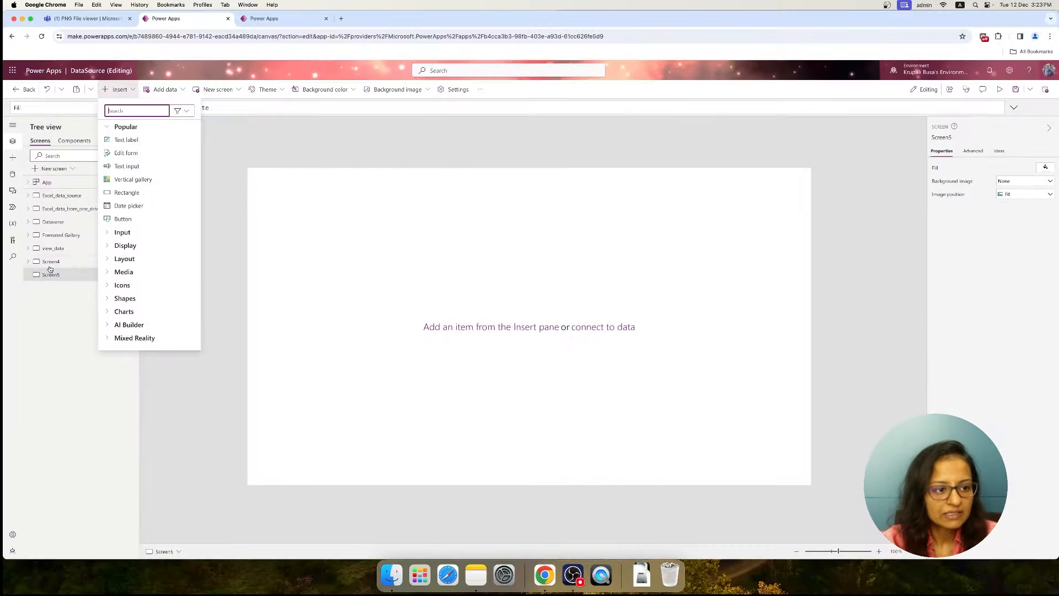
{"action": "left_click", "coordinate": [50, 262]}
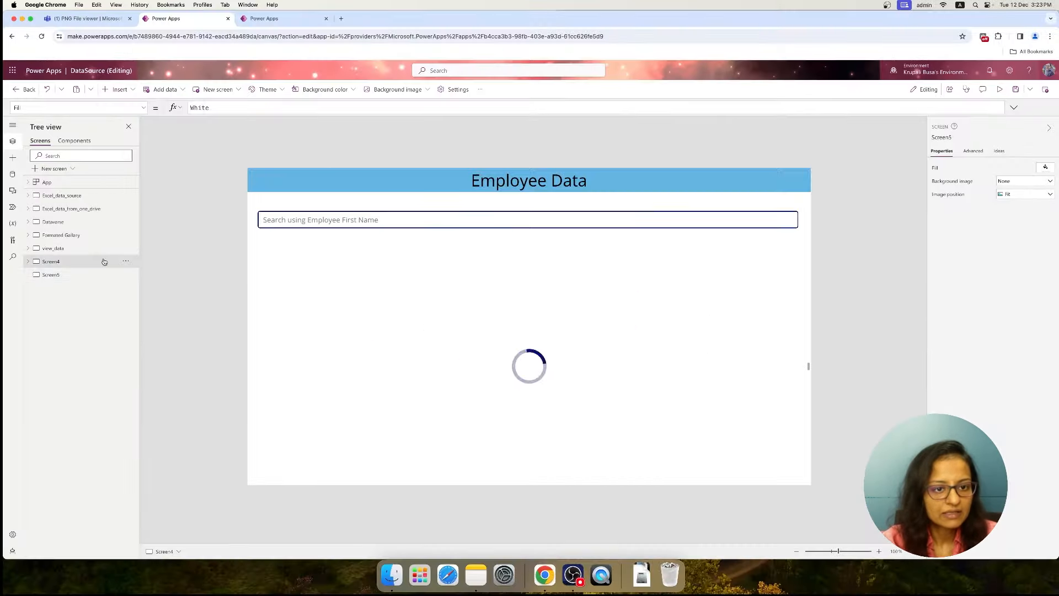
{"action": "right_click", "coordinate": [388, 181]}
{"action": "left_click", "coordinate": [408, 206]}
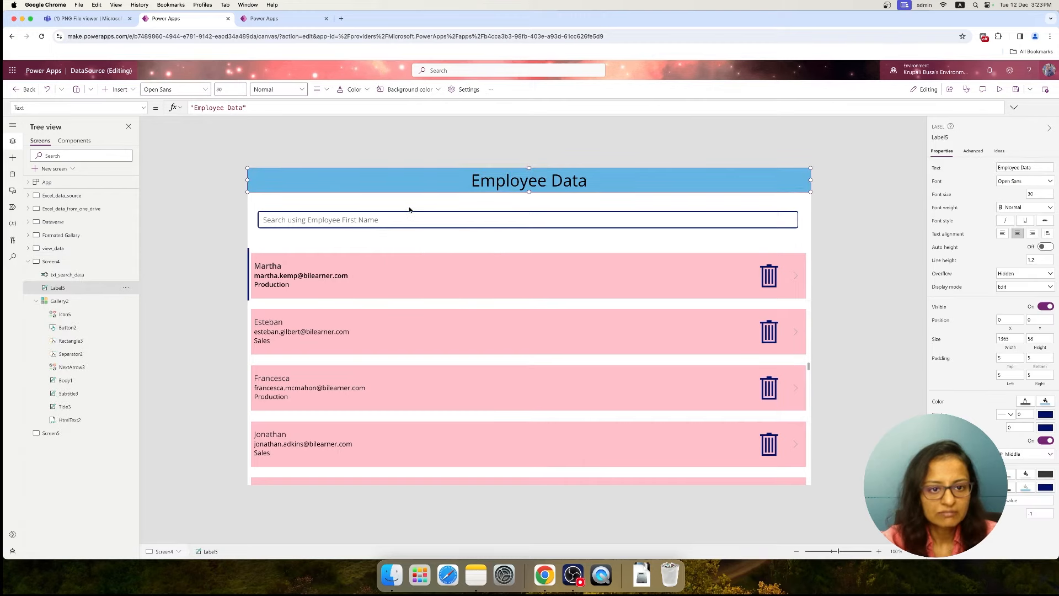
{"action": "left_click", "coordinate": [48, 433]}
{"action": "right_click", "coordinate": [294, 225]}
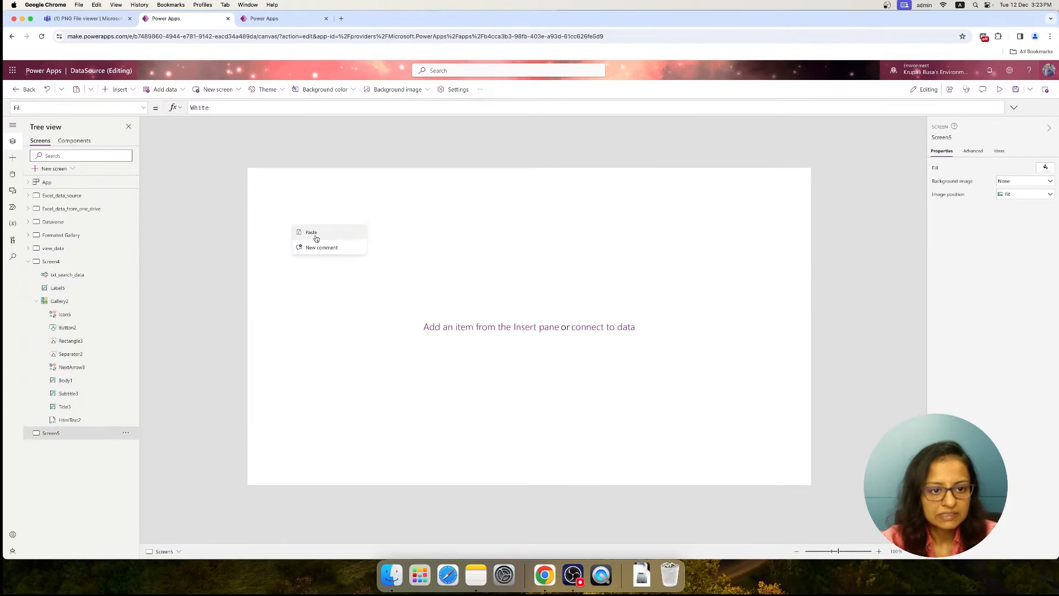
{"action": "left_click", "coordinate": [308, 232]}
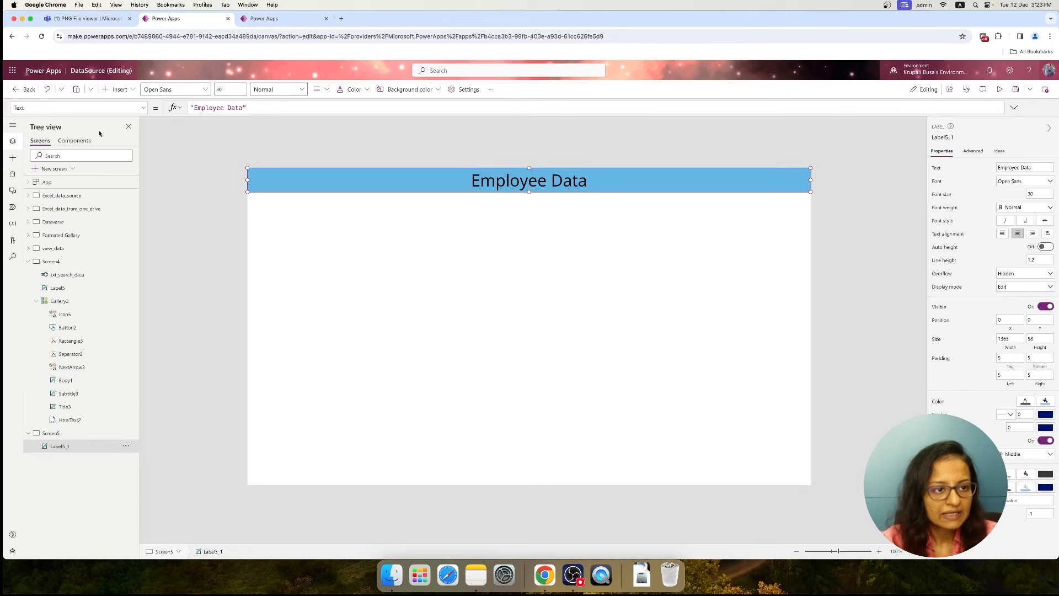
Insert an edit form on Screen5 and fit it below the header at full width, about 1366 by 588
{"action": "left_click", "coordinate": [55, 248]}
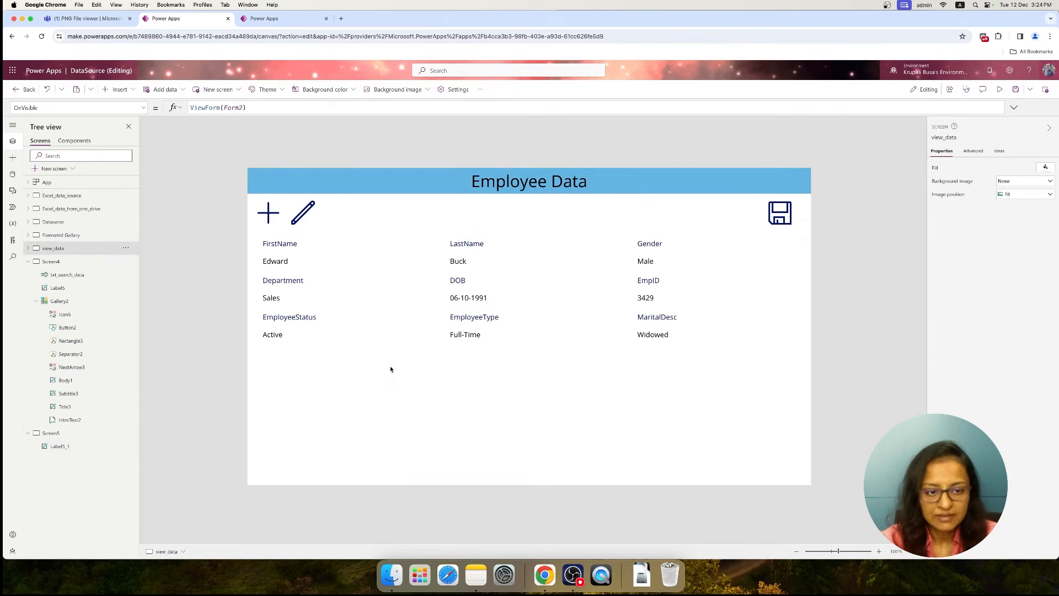
{"action": "left_click", "coordinate": [49, 434]}
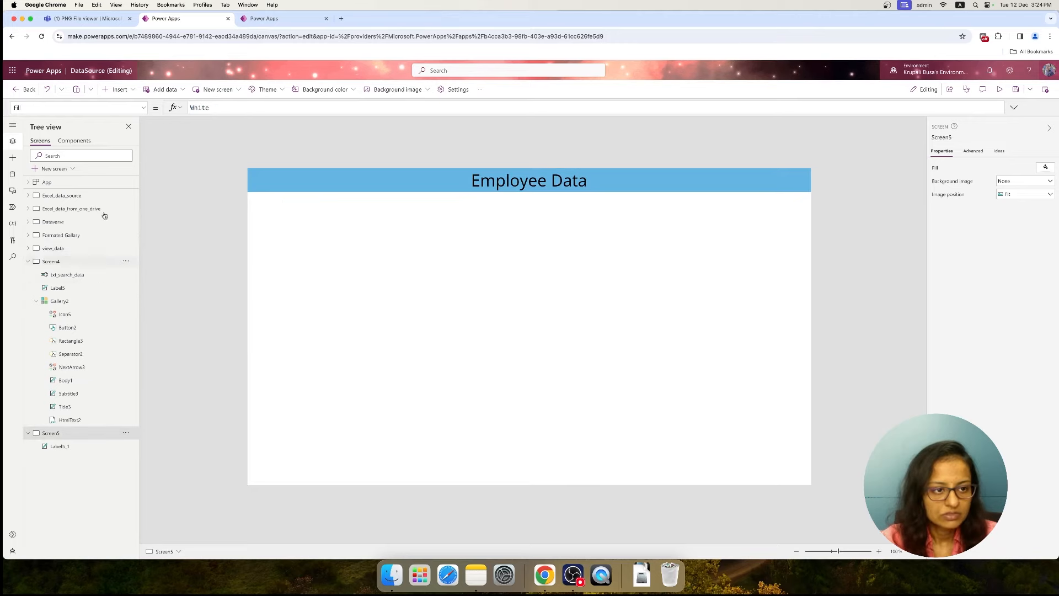
{"action": "left_click", "coordinate": [120, 89]}
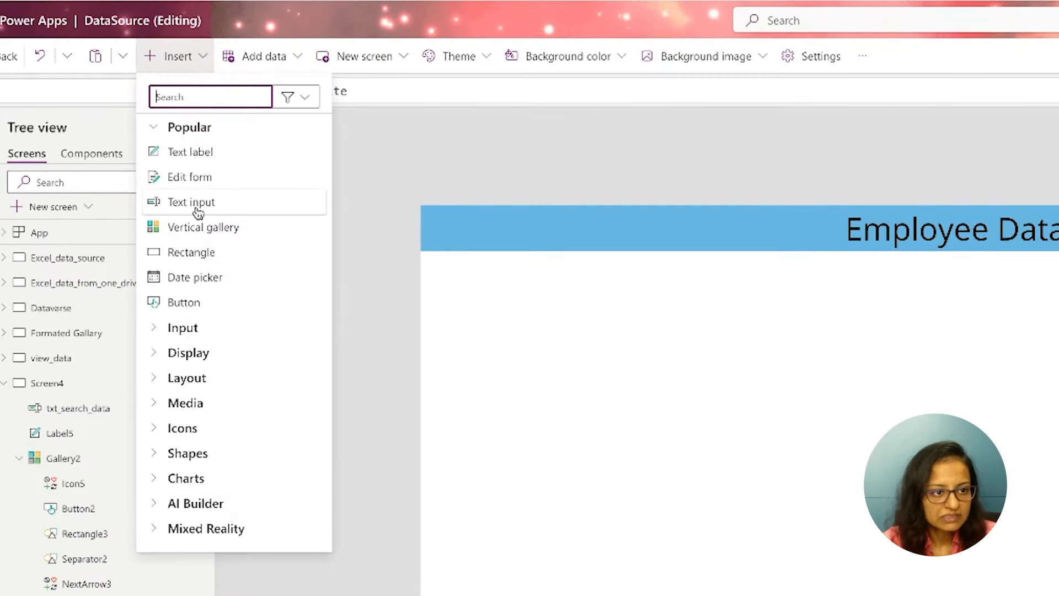
{"action": "left_click", "coordinate": [190, 182]}
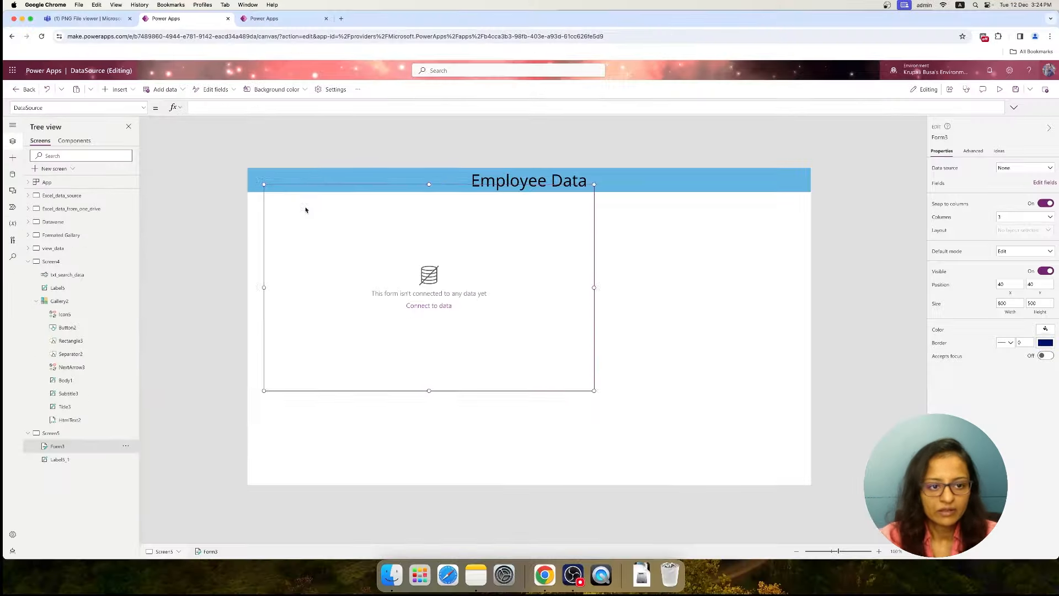
{"action": "left_click_drag", "start_coordinate": [314, 185], "coordinate": [298, 279]}
{"action": "left_click_drag", "start_coordinate": [577, 381], "coordinate": [818, 386]}
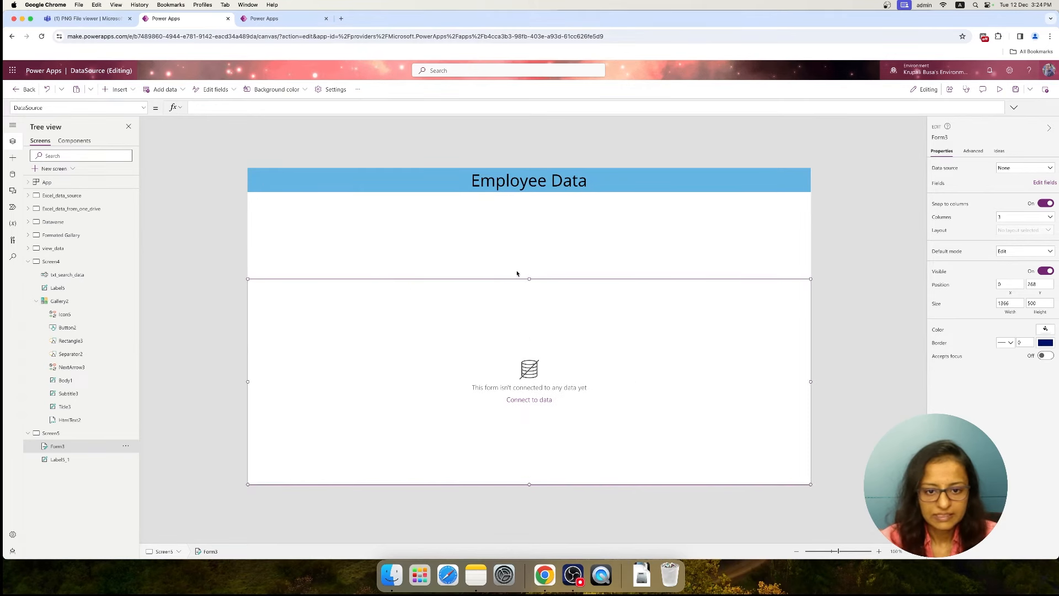
{"action": "left_click_drag", "start_coordinate": [529, 278], "coordinate": [525, 242]}
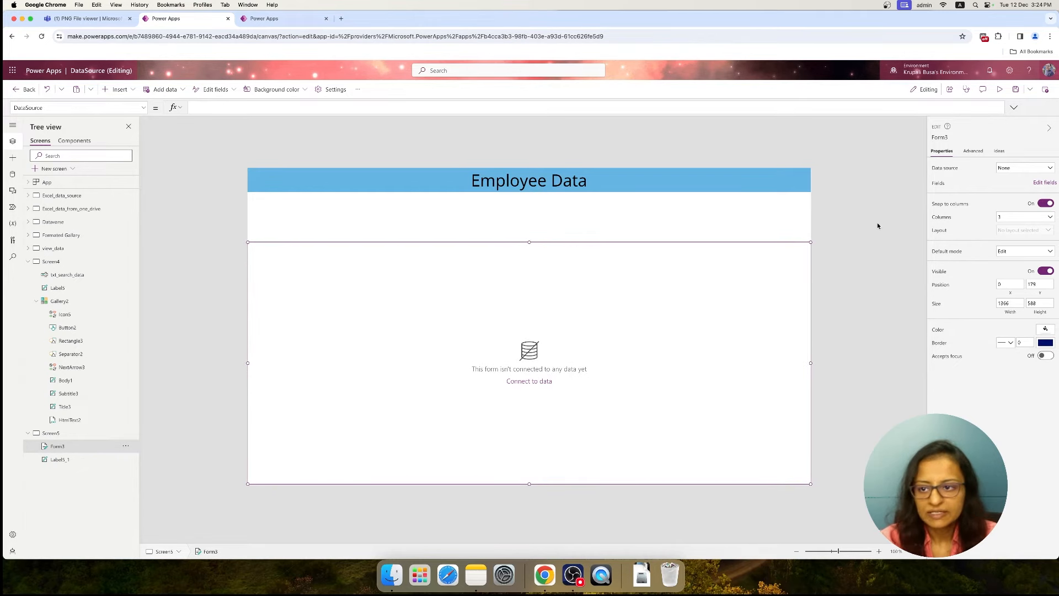
Connect the form to the Dataverse EmployeeData table and remove its default Image and Created On fields
{"action": "left_click", "coordinate": [1022, 168]}
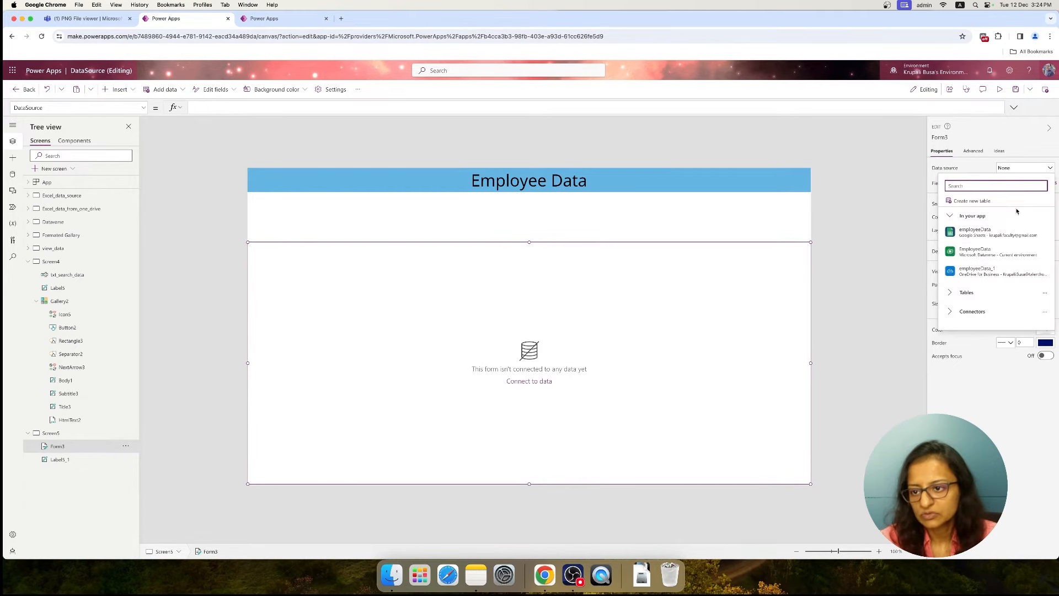
{"action": "left_click", "coordinate": [987, 258]}
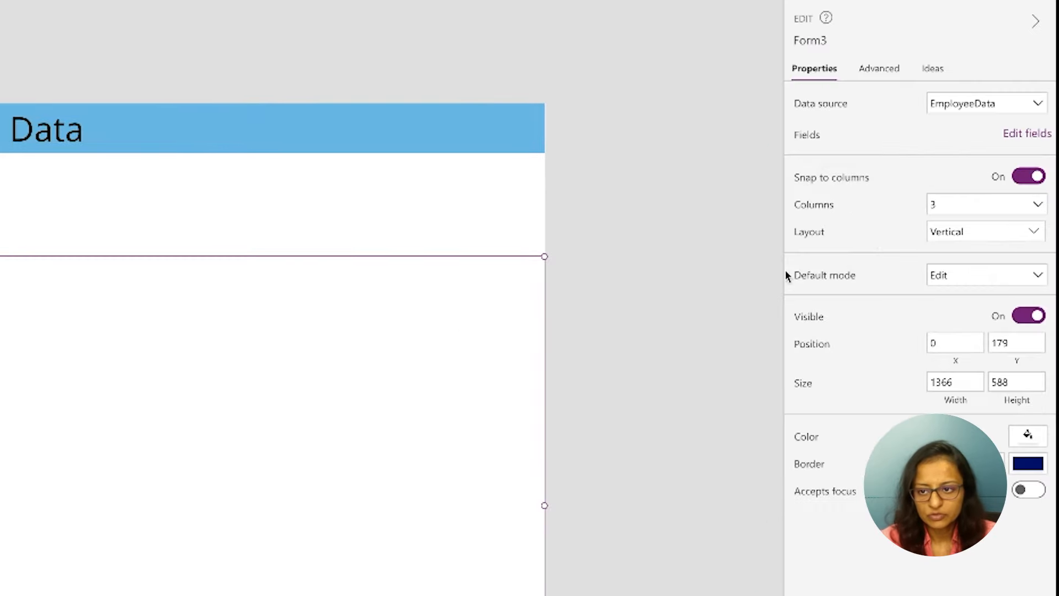
{"action": "left_click", "coordinate": [1049, 183]}
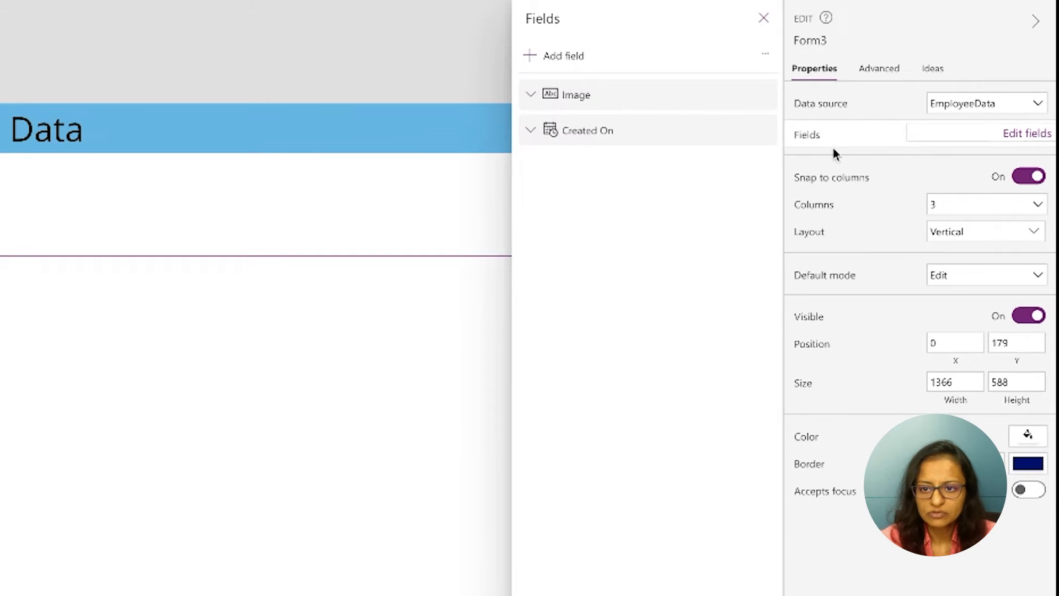
{"action": "left_click", "coordinate": [764, 92]}
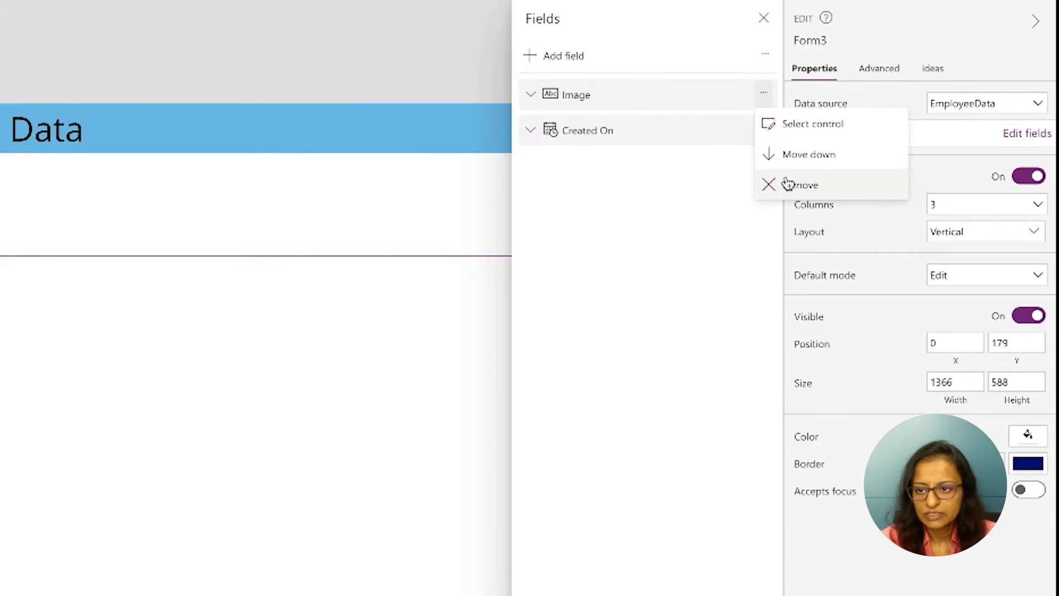
{"action": "left_click", "coordinate": [789, 182]}
{"action": "left_click", "coordinate": [767, 97]}
{"action": "left_click", "coordinate": [786, 151]}
Find the FirstName field for the form by searching "First", select it, and clear the field search
{"action": "left_click", "coordinate": [560, 64]}
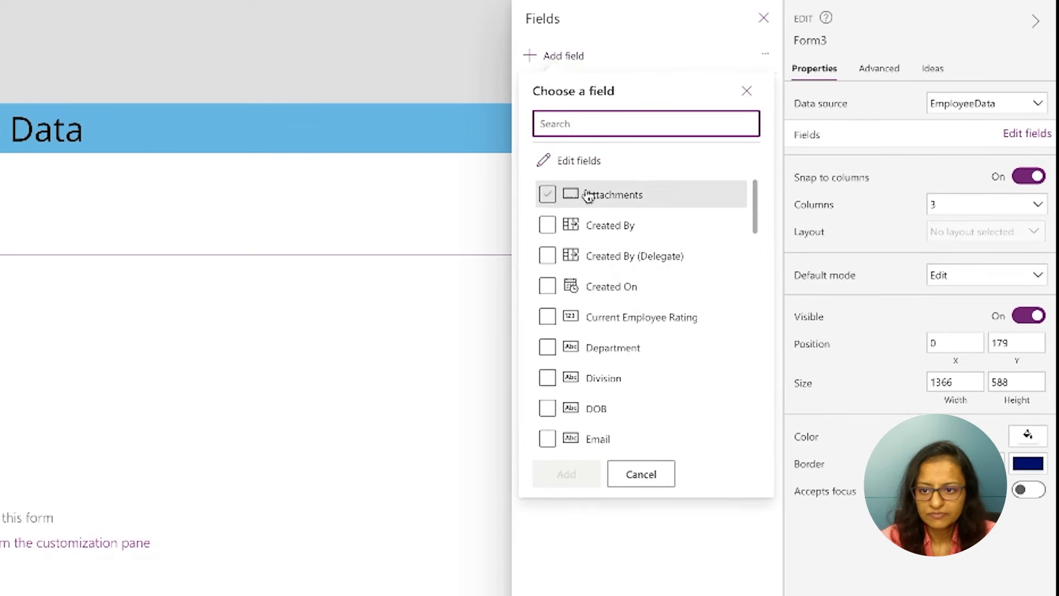
{"action": "type", "text": "First"}
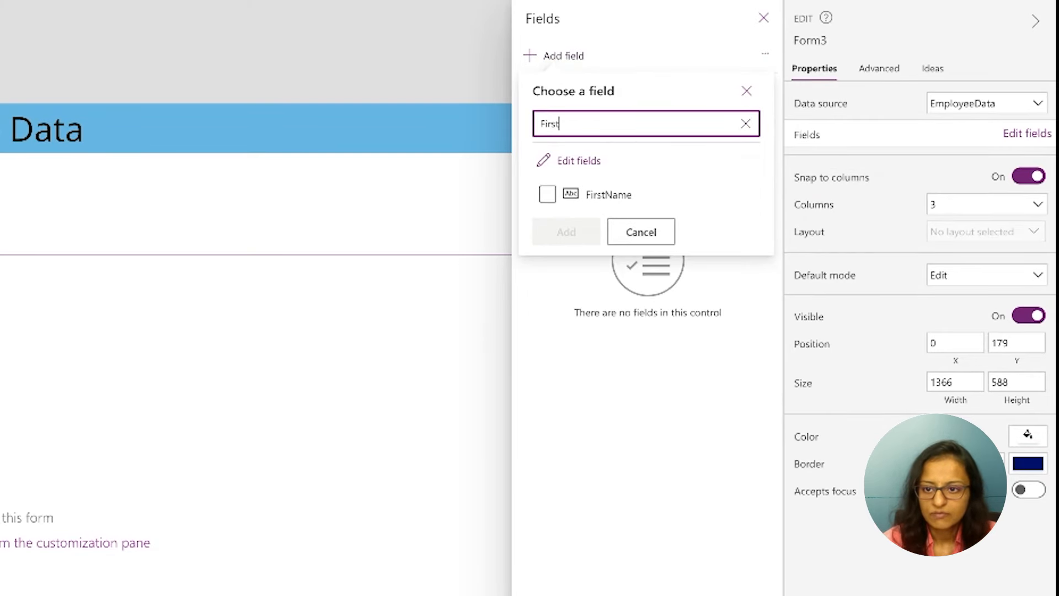
{"action": "left_click", "coordinate": [548, 194]}
{"action": "double_click", "coordinate": [598, 127]}
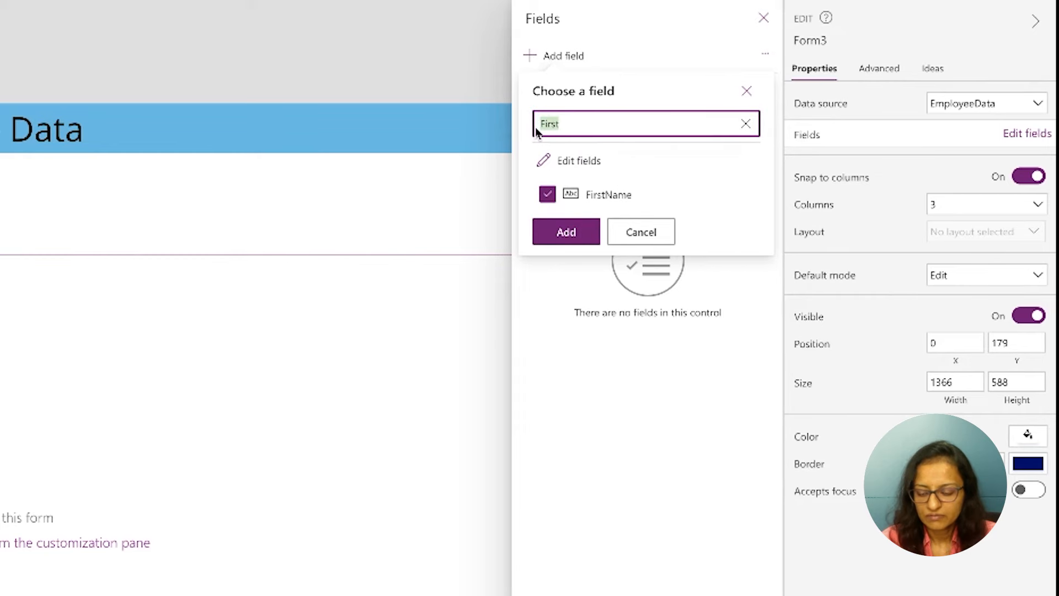
{"action": "key", "text": "BackSpace"}
Select the LastName and Gender fields in the form's field list
{"action": "scroll", "coordinate": [569, 397], "scroll_direction": "down", "scroll_amount": 2}
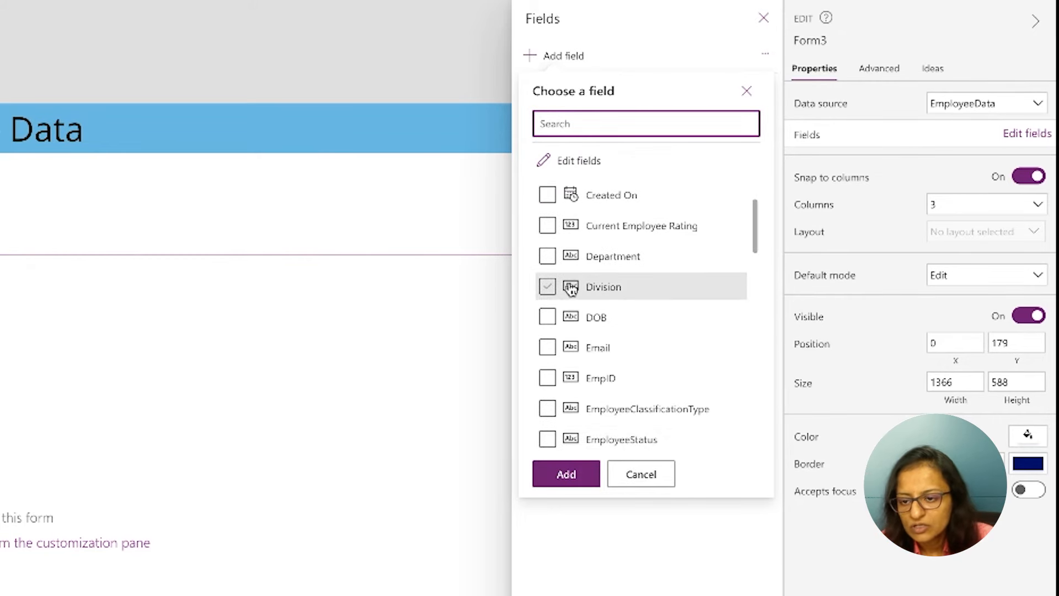
{"action": "scroll", "coordinate": [557, 276], "scroll_direction": "up", "scroll_amount": 2}
{"action": "scroll", "coordinate": [558, 276], "scroll_direction": "down", "scroll_amount": 10}
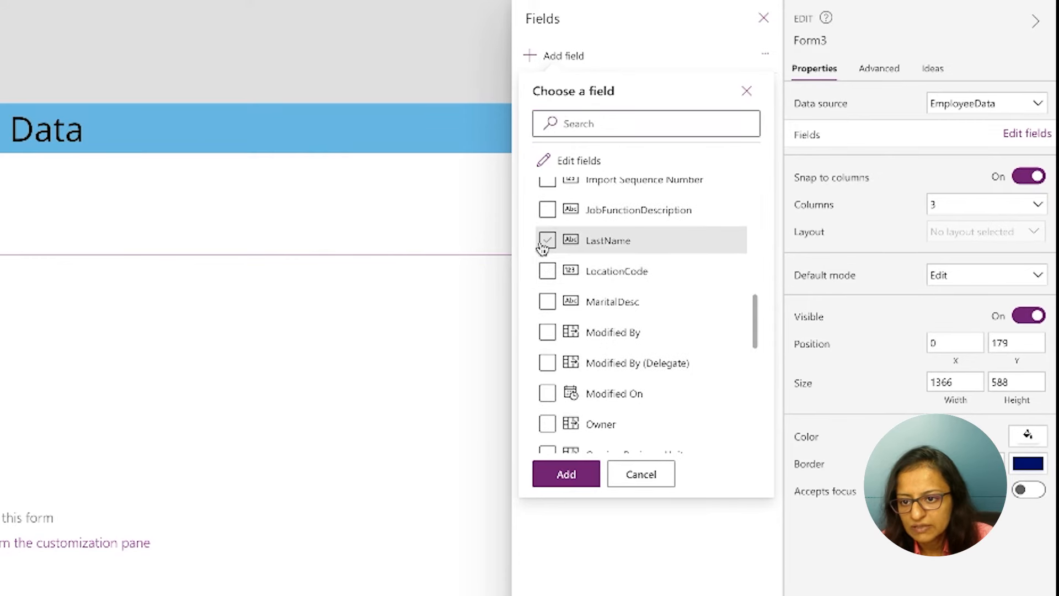
{"action": "left_click", "coordinate": [547, 241]}
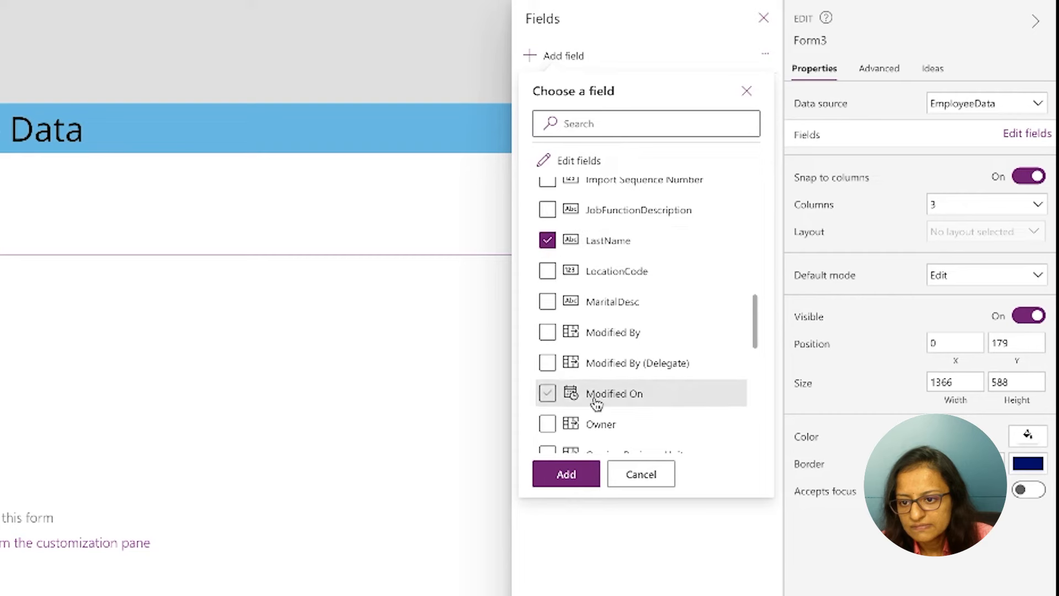
{"action": "scroll", "coordinate": [549, 315], "scroll_direction": "up", "scroll_amount": 3}
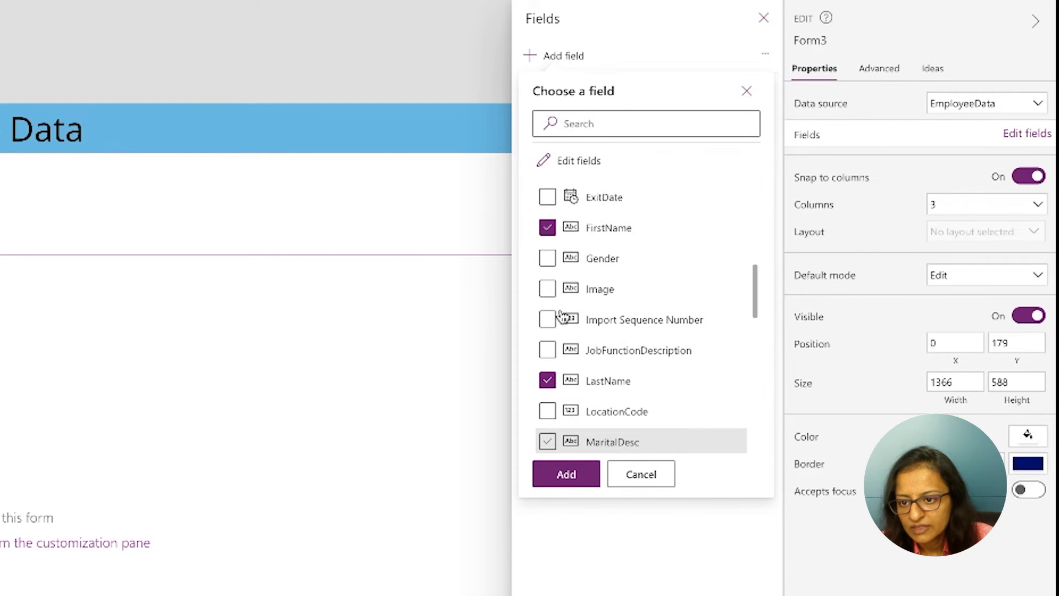
{"action": "left_click", "coordinate": [549, 263]}
{"action": "scroll", "coordinate": [553, 269], "scroll_direction": "up", "scroll_amount": 3}
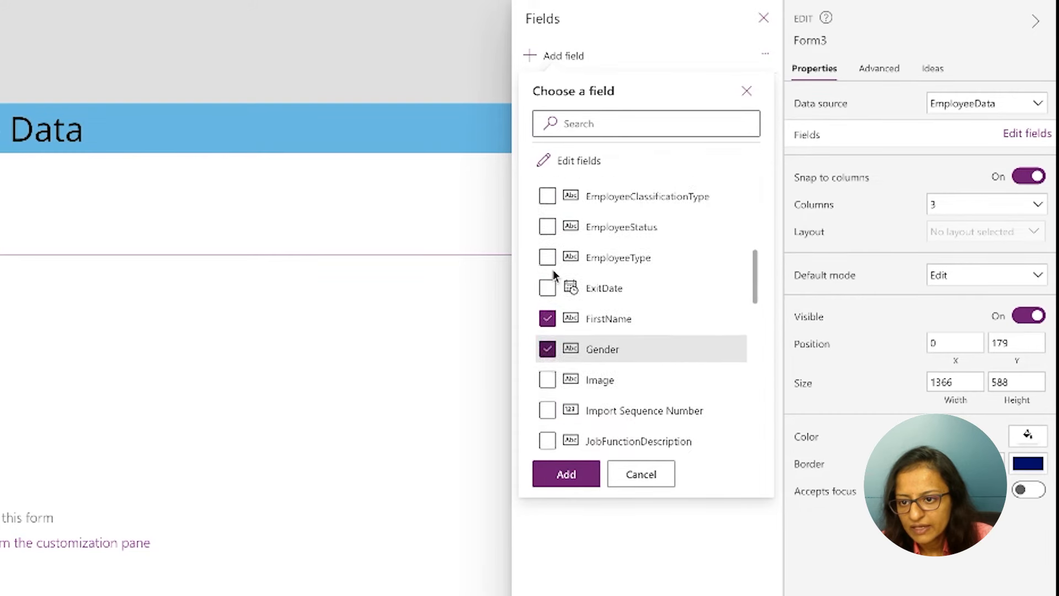
Select the Department, DOB, Email and EmpID fields as further fields for the form
{"action": "scroll", "coordinate": [570, 372], "scroll_direction": "down", "scroll_amount": 2}
{"action": "scroll", "coordinate": [568, 371], "scroll_direction": "up", "scroll_amount": 5}
{"action": "scroll", "coordinate": [640, 376], "scroll_direction": "down", "scroll_amount": 5}
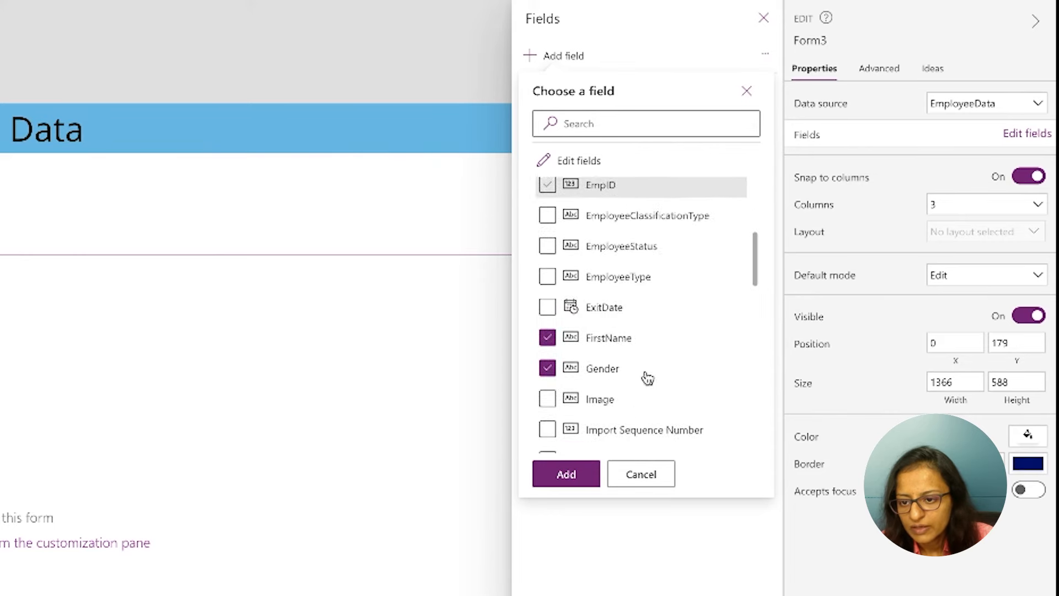
{"action": "scroll", "coordinate": [607, 331], "scroll_direction": "up", "scroll_amount": 3}
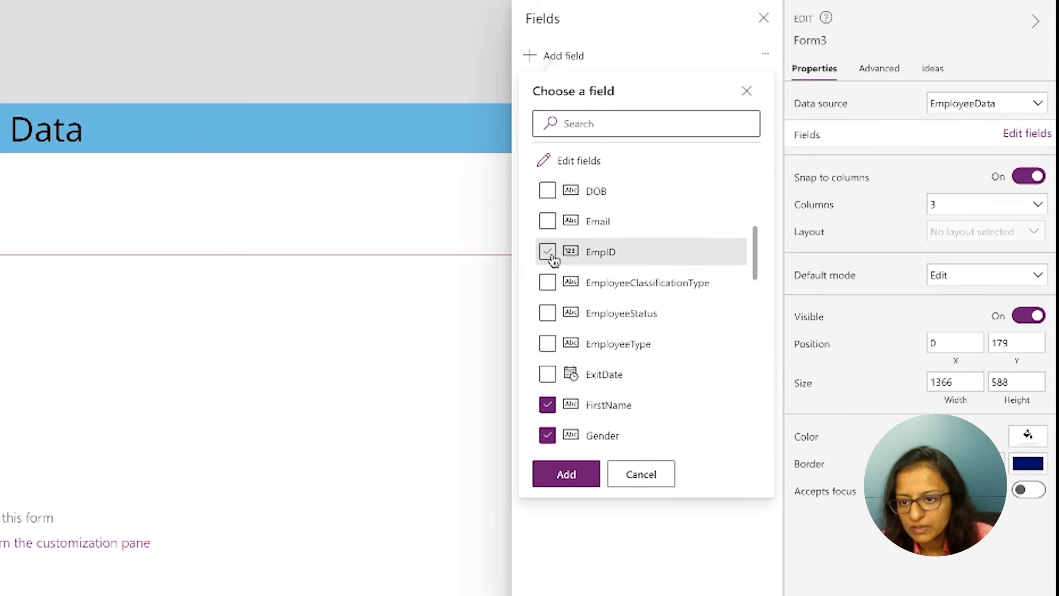
{"action": "left_click", "coordinate": [547, 193]}
{"action": "left_click", "coordinate": [548, 222]}
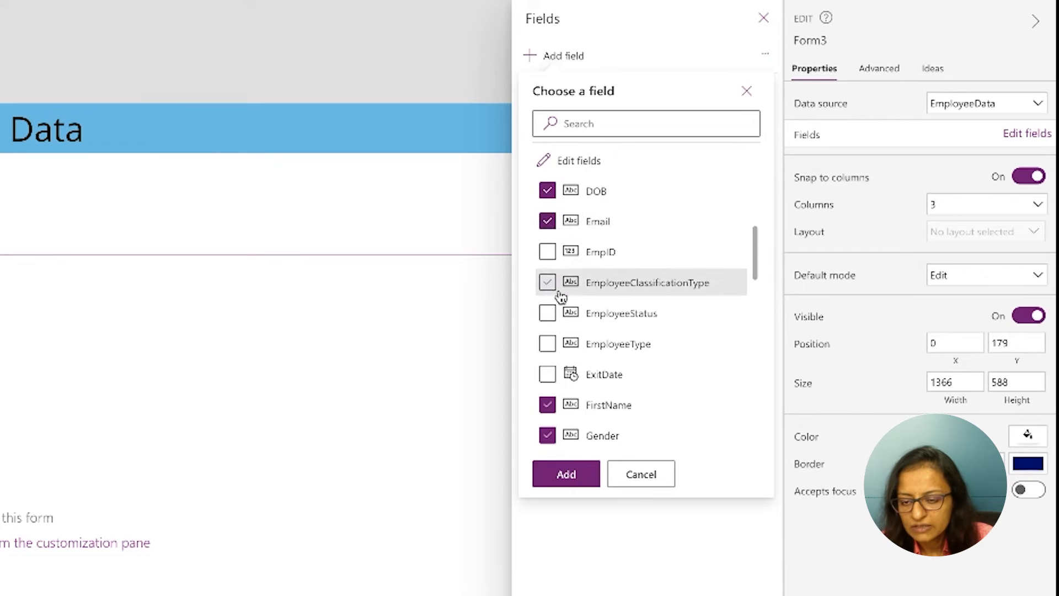
{"action": "scroll", "coordinate": [591, 339], "scroll_direction": "up", "scroll_amount": 1}
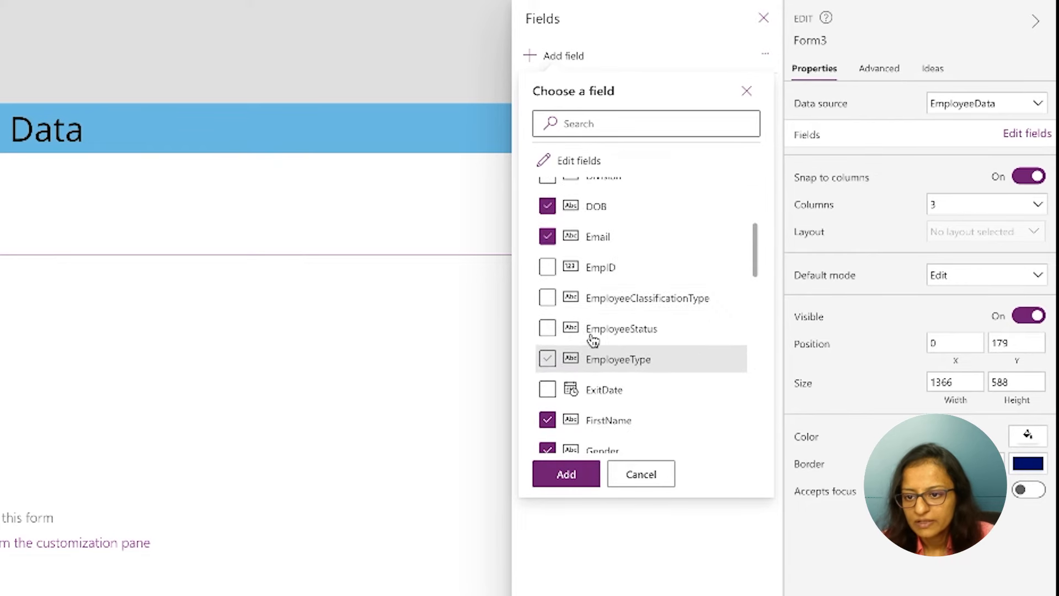
{"action": "left_click", "coordinate": [548, 268]}
{"action": "scroll", "coordinate": [595, 364], "scroll_direction": "down", "scroll_amount": 4}
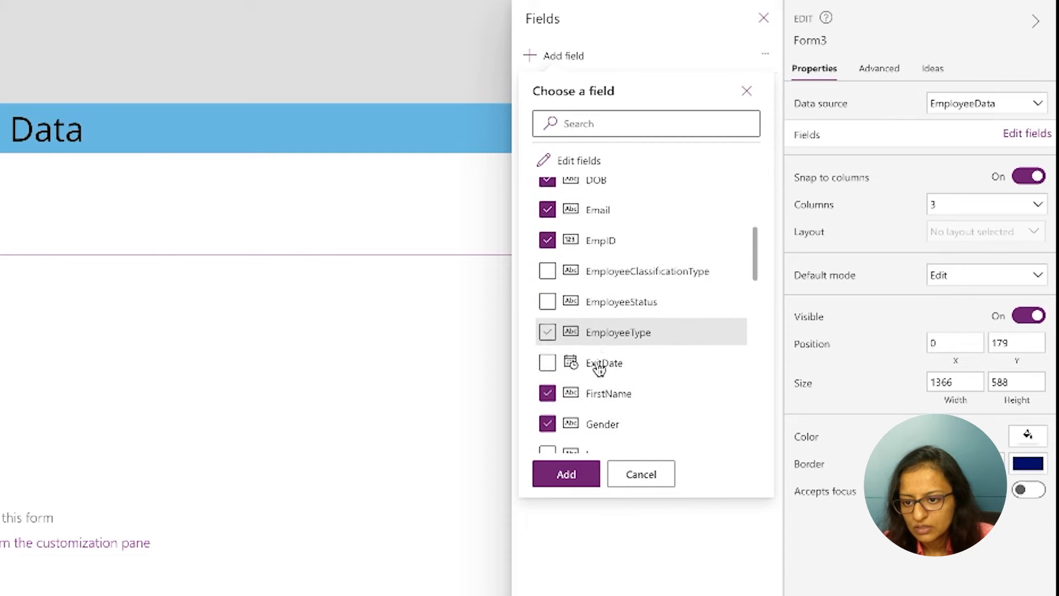
Select the Status field, add all the chosen fields to the form, and close the field settings
{"action": "scroll", "coordinate": [589, 390], "scroll_direction": "down", "scroll_amount": 3}
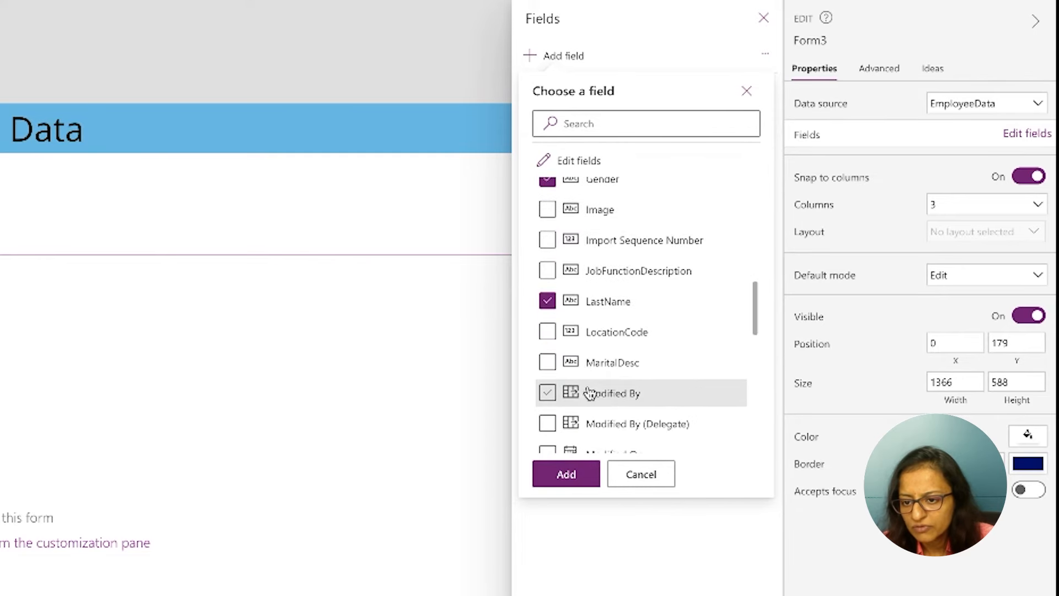
{"action": "scroll", "coordinate": [577, 425], "scroll_direction": "down", "scroll_amount": 2}
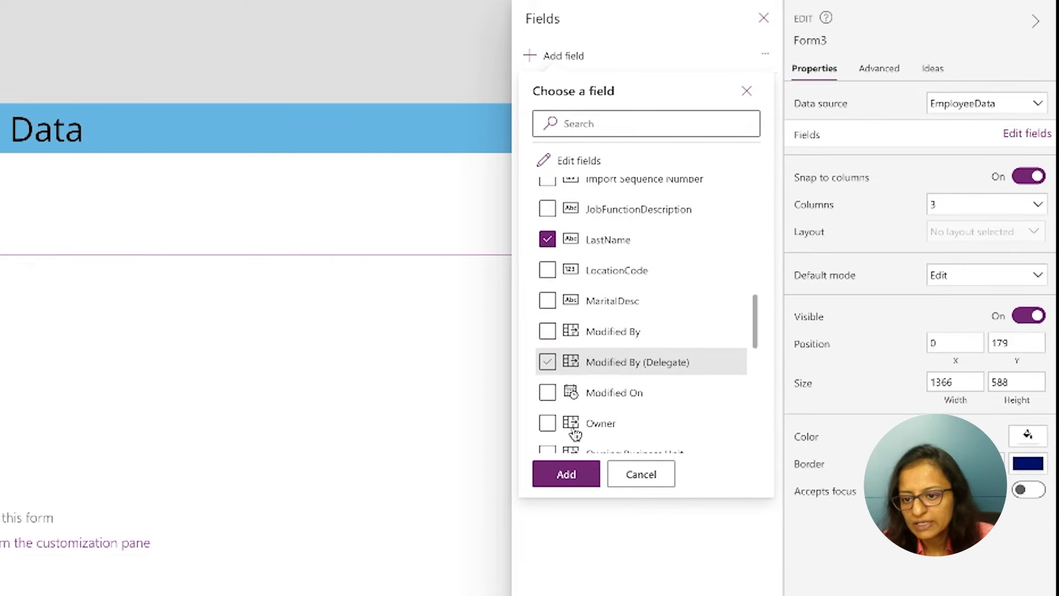
{"action": "scroll", "coordinate": [576, 434], "scroll_direction": "down", "scroll_amount": 5}
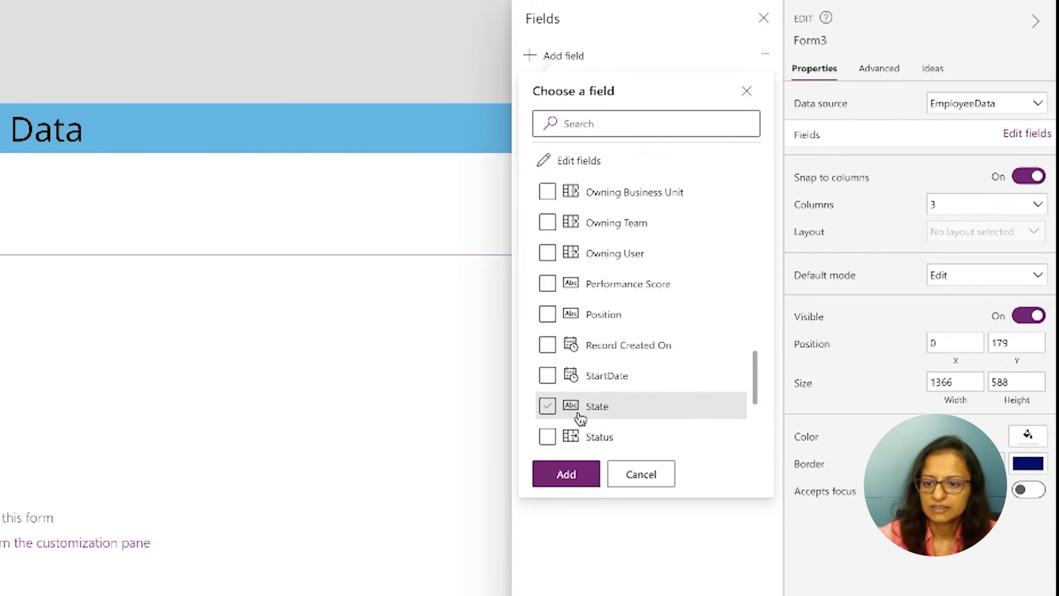
{"action": "left_click", "coordinate": [548, 437]}
{"action": "left_click", "coordinate": [567, 478]}
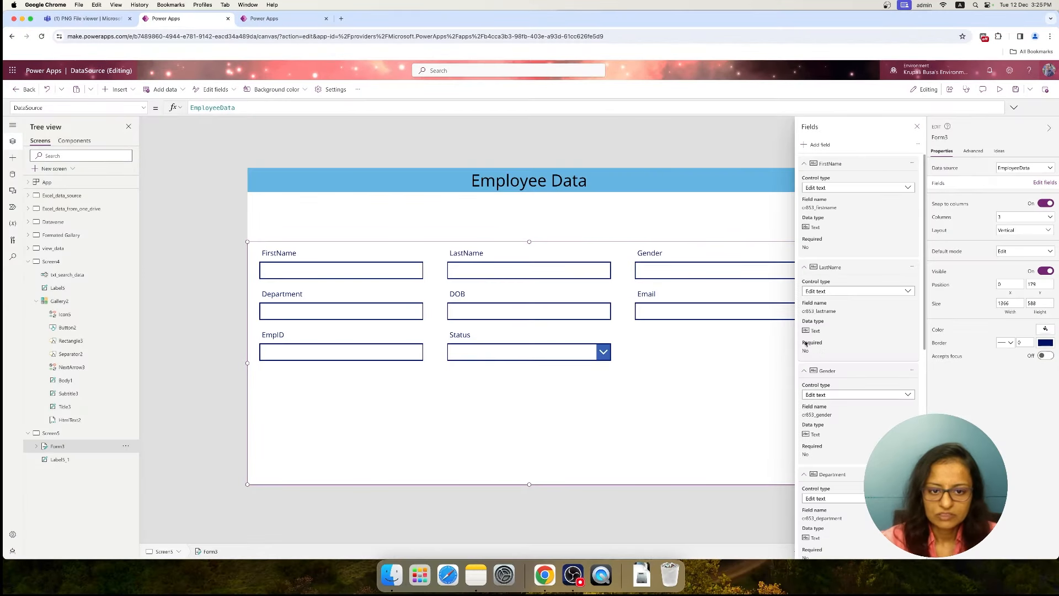
{"action": "left_click", "coordinate": [917, 126]}
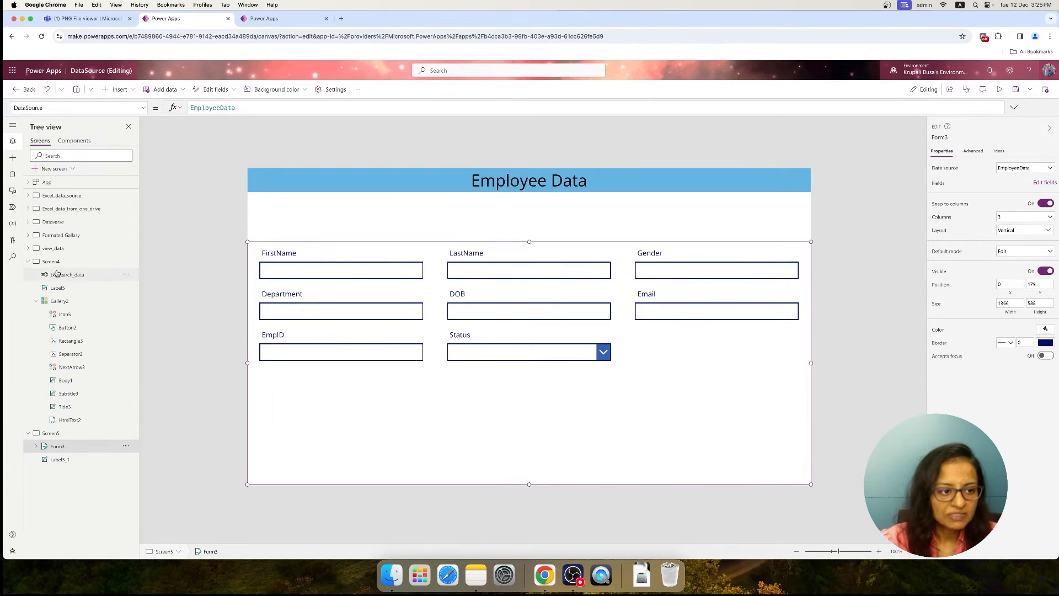
On Screen4, replace the OnSelect formula of the gallery's next arrow with a Navigate call targeting Screen5
{"action": "left_click", "coordinate": [70, 262]}
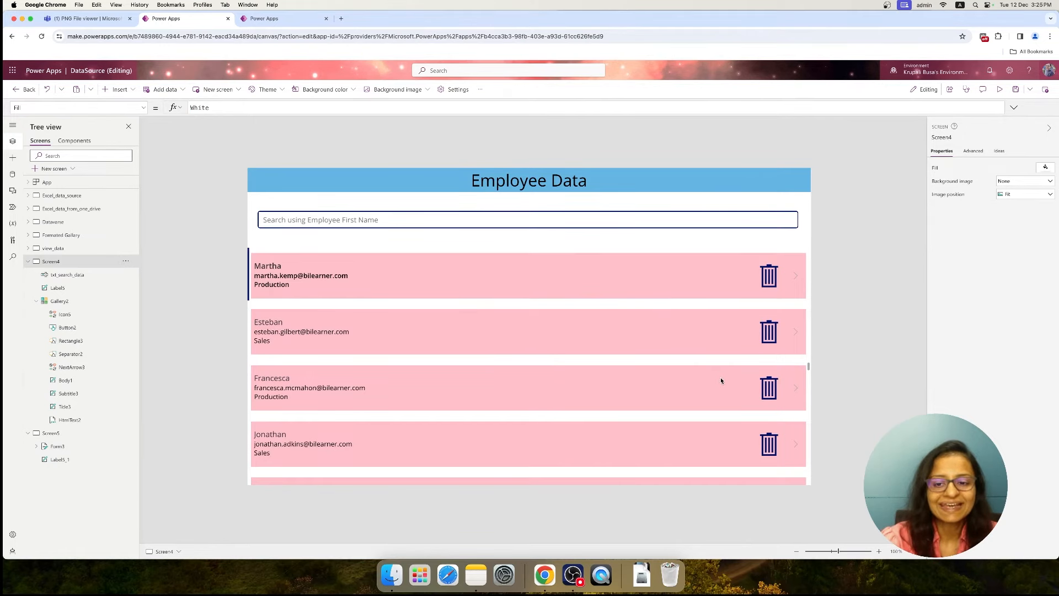
{"action": "left_click", "coordinate": [796, 278]}
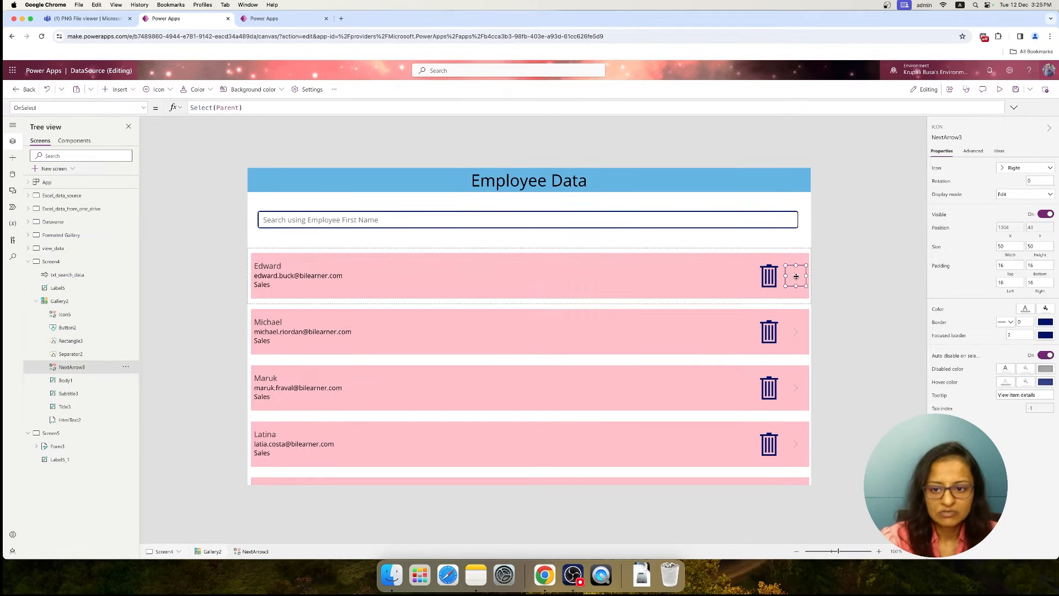
{"action": "left_click_drag", "start_coordinate": [189, 107], "coordinate": [260, 107]}
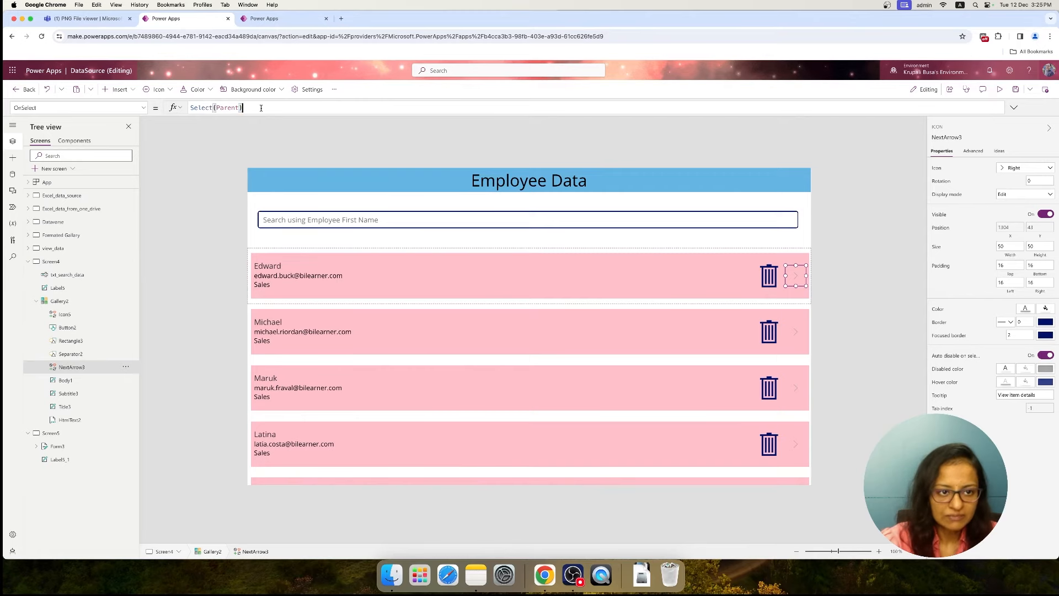
{"action": "key", "text": "BackSpace"}
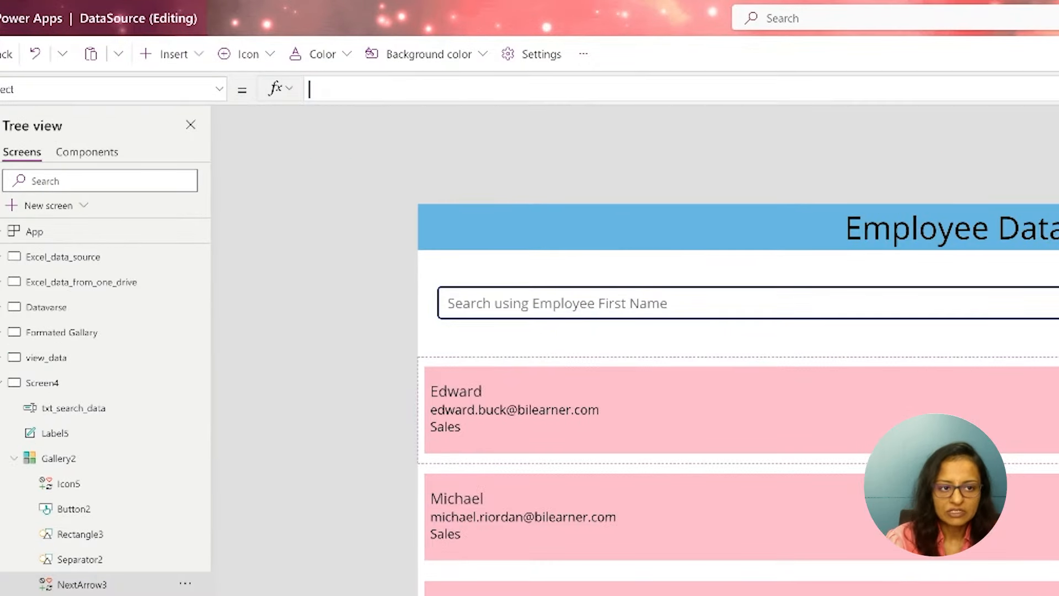
{"action": "type", "text": "nav"}
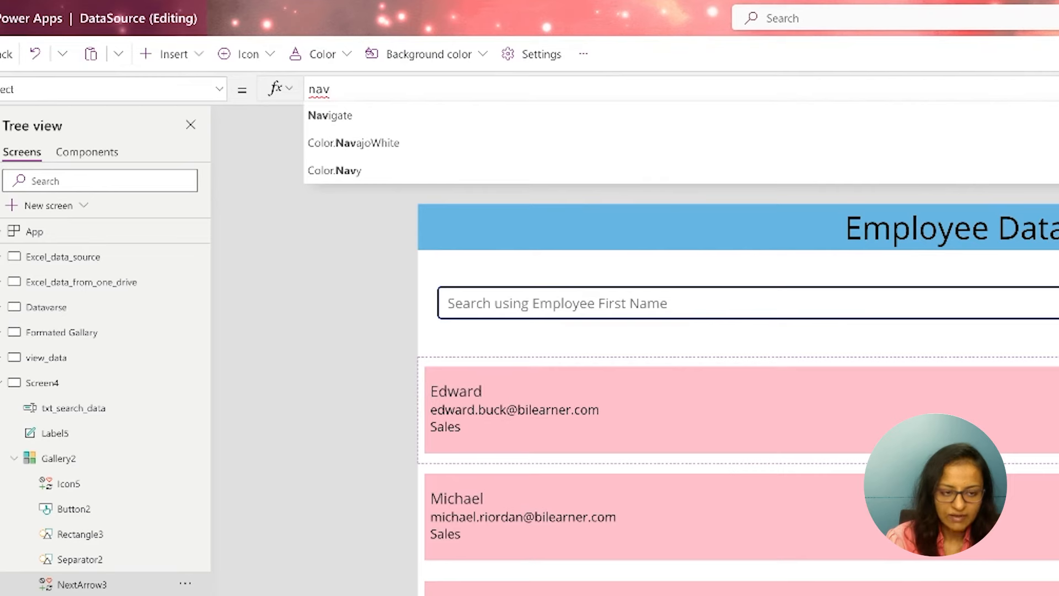
{"action": "key", "text": "Tab"}
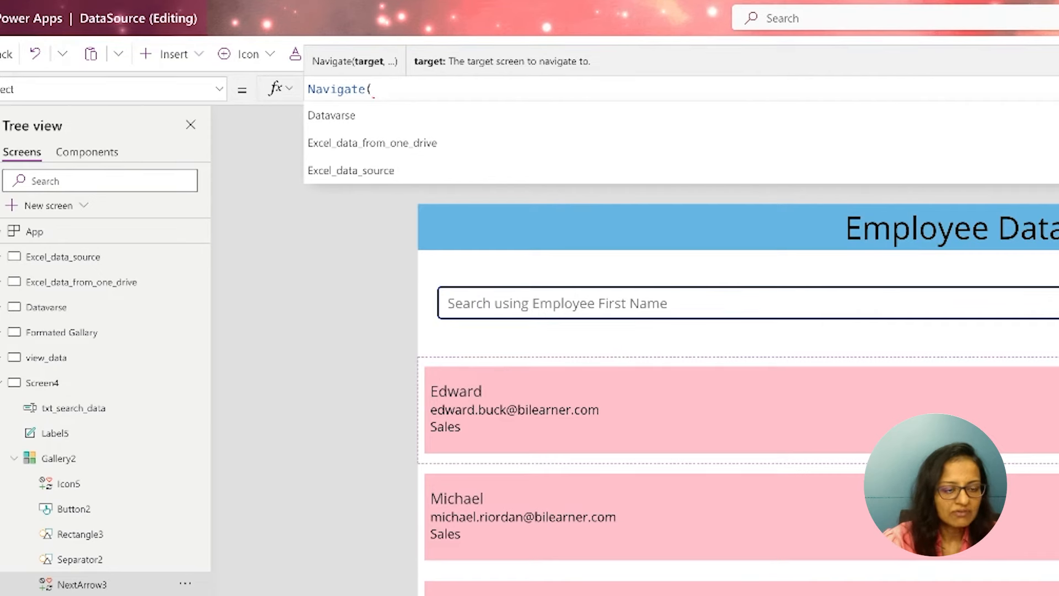
{"action": "type", "text": "screen"}
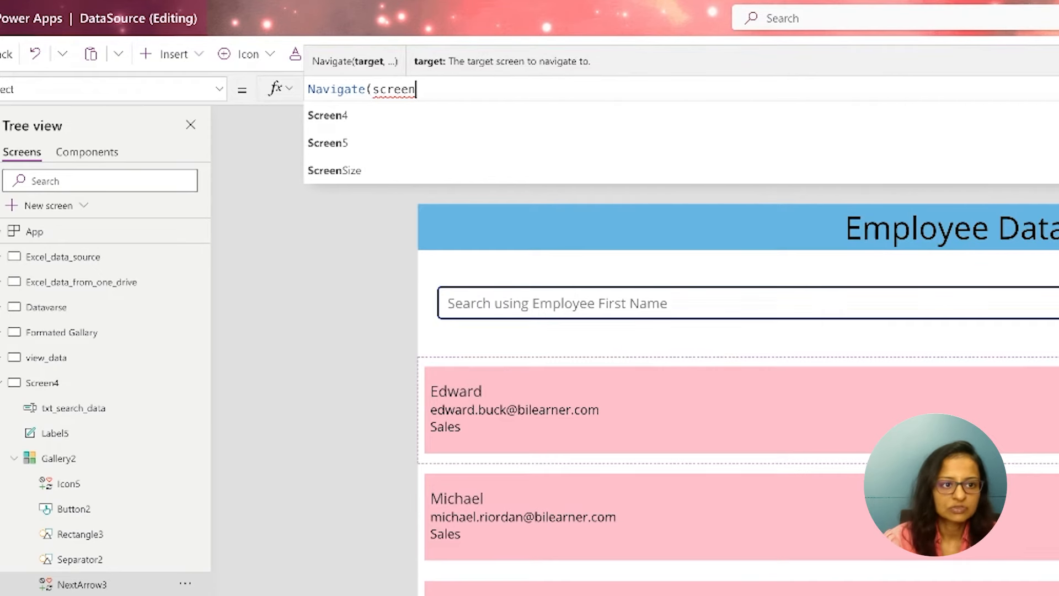
{"action": "left_click", "coordinate": [326, 142]}
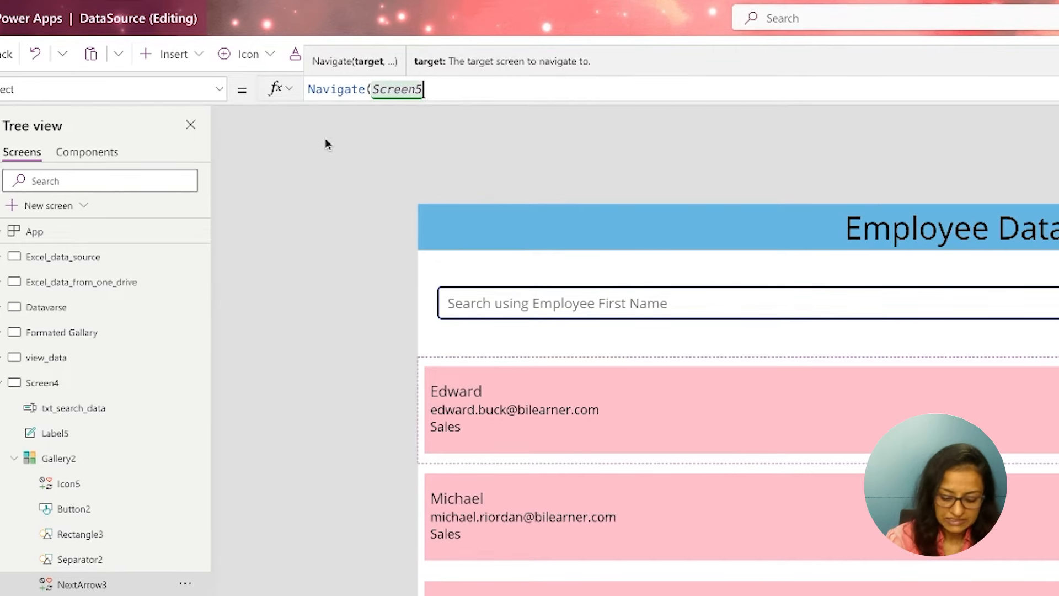
Add Transition.None as the transition argument of the next arrow's Navigate formula
{"action": "type", "text": ",tr"}
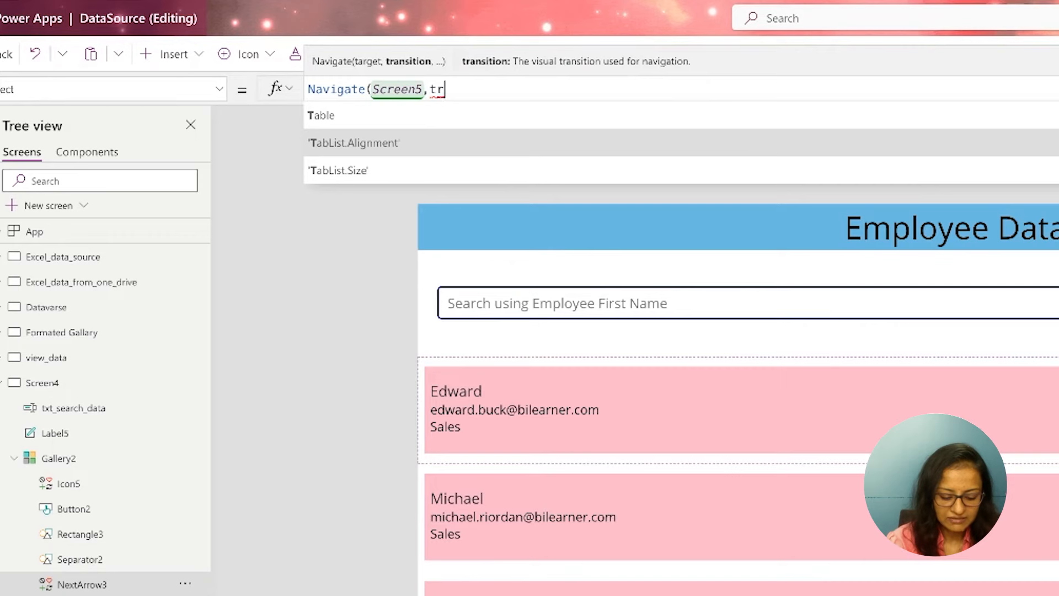
{"action": "type", "text": "ans"}
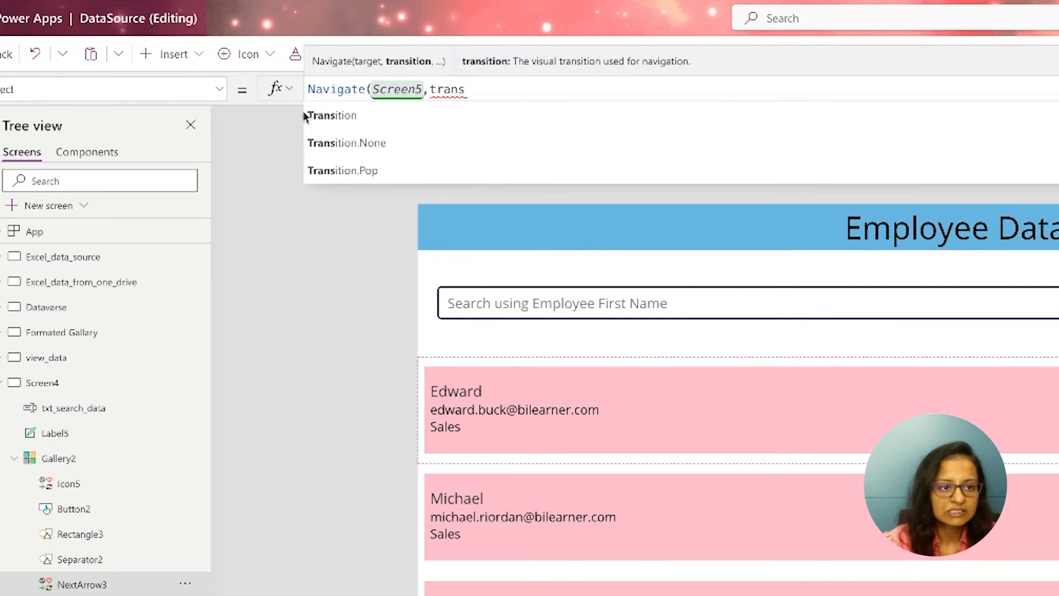
{"action": "left_click", "coordinate": [331, 117]}
{"action": "type", "text": "."}
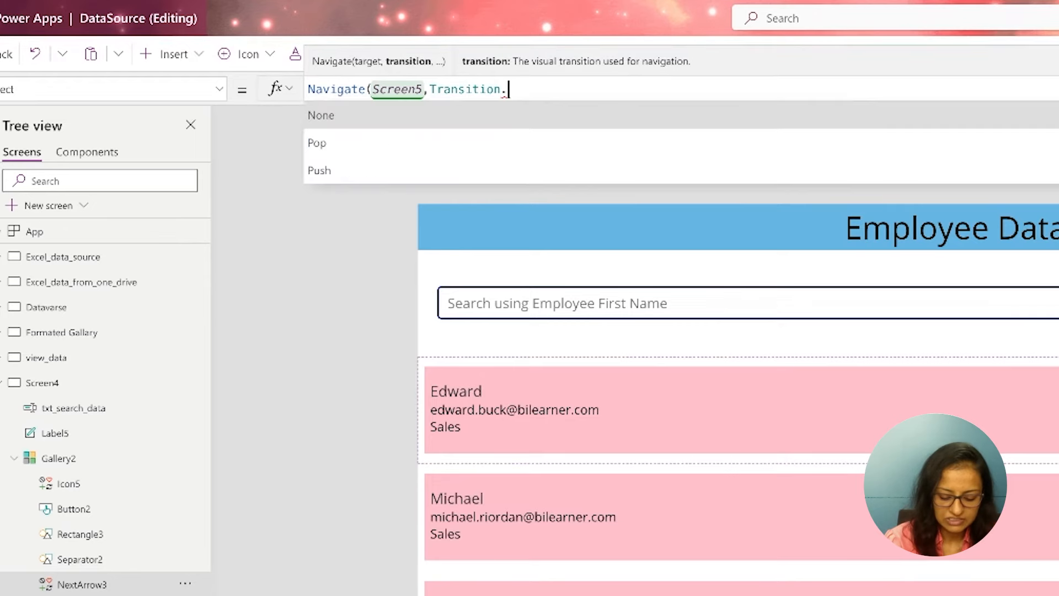
{"action": "type", "text": "no"}
{"action": "key", "text": "Tab"}
Pass the context record {varName:"FirstName"} as the last Navigate argument, close the formula, and highlight it in full
{"action": "type", "text": ",{}"}
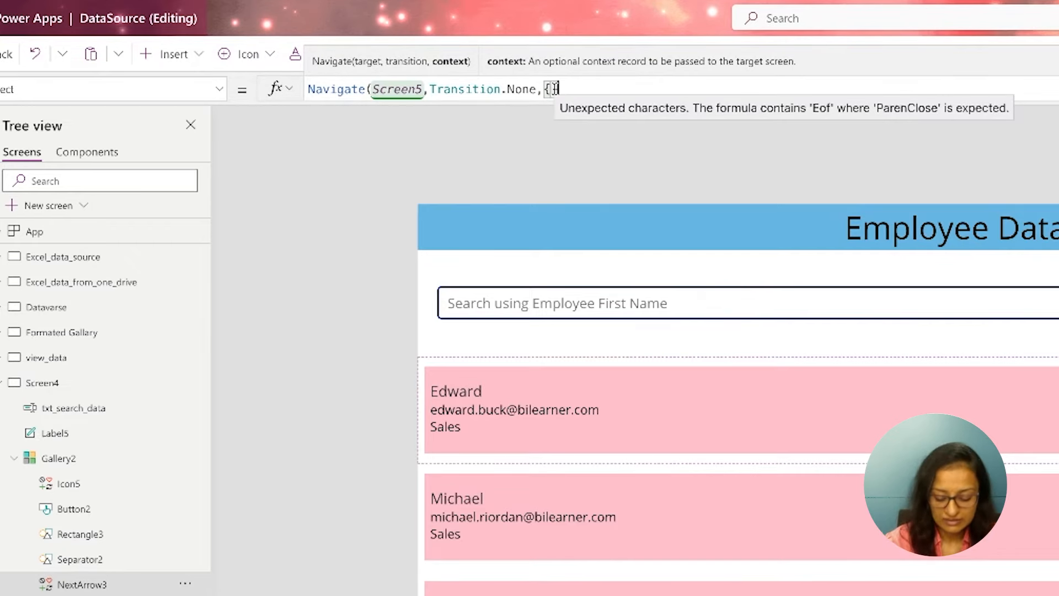
{"action": "type", "text": "var"}
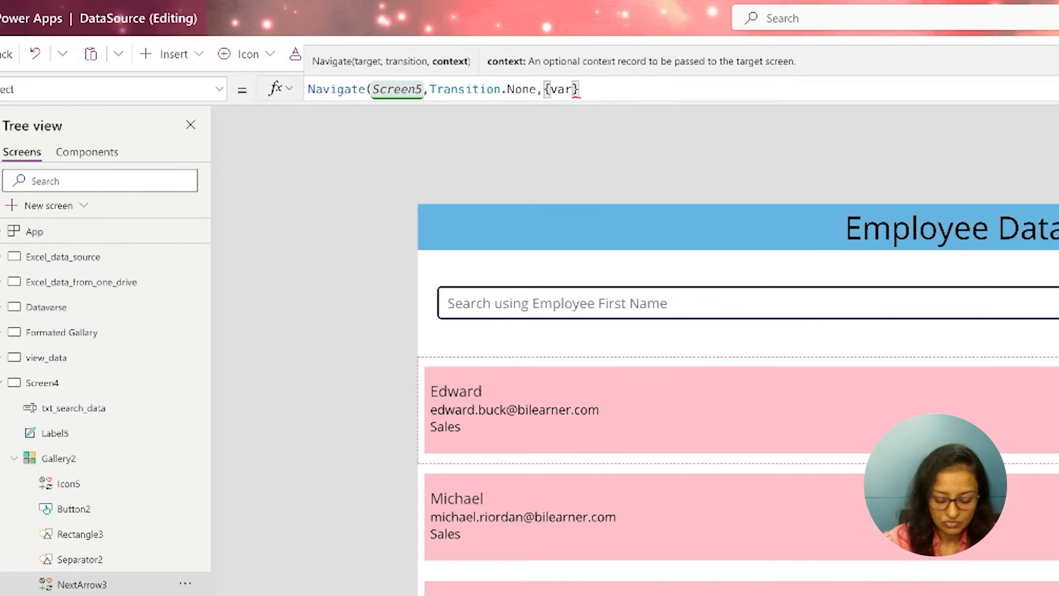
{"action": "type", "text": "Name"}
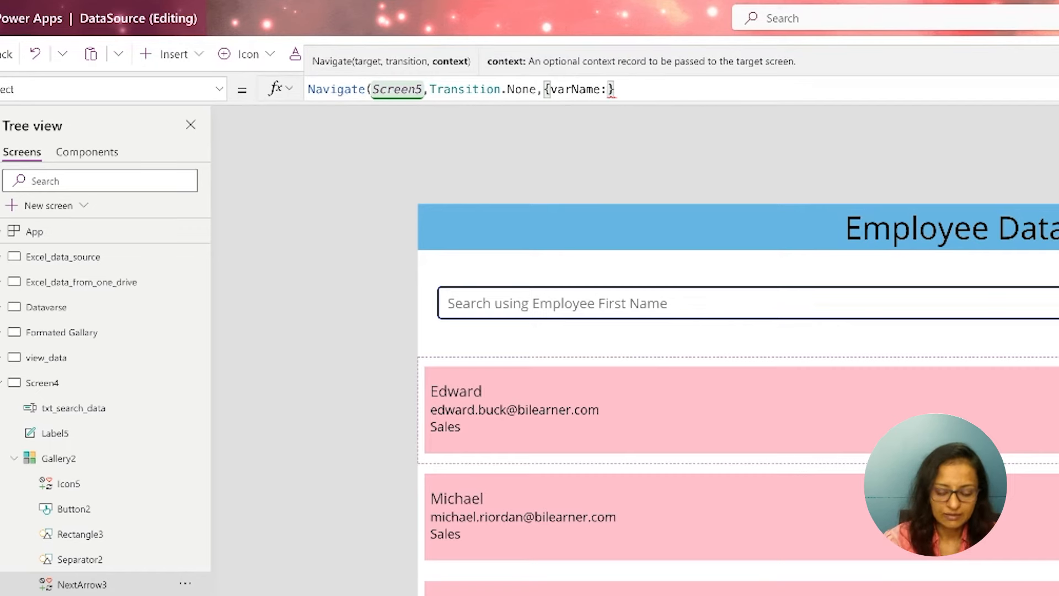
{"action": "type", "text": ":\"FirstName\"}"}
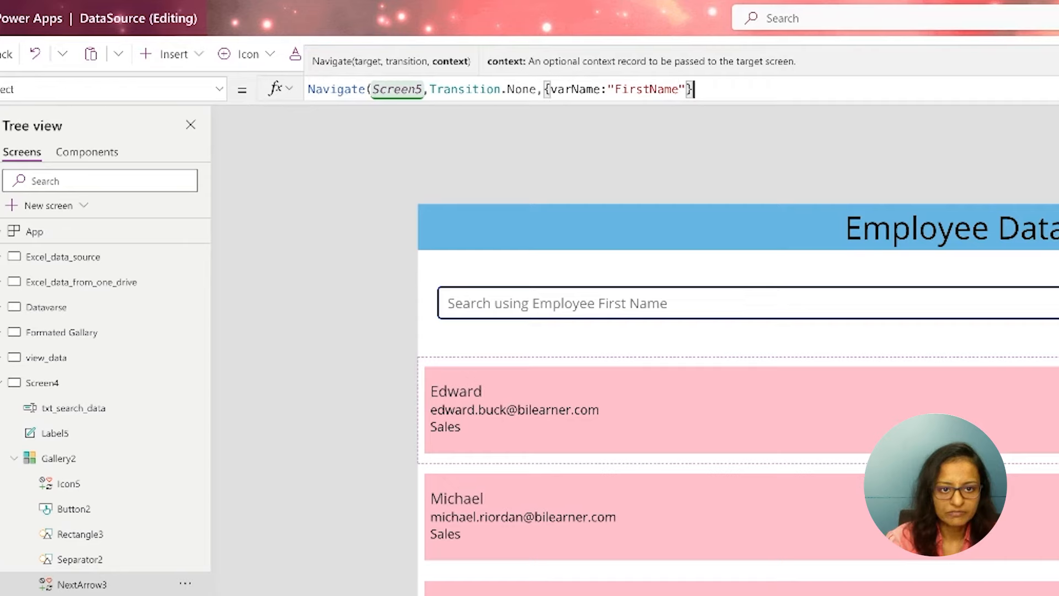
{"action": "type", "text": ")"}
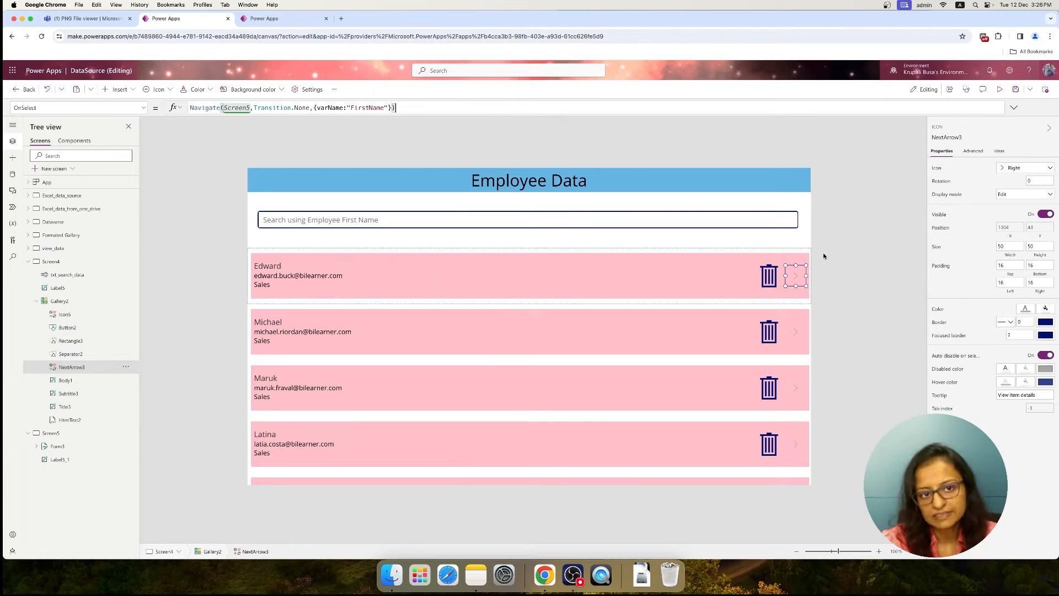
{"action": "left_click_drag", "start_coordinate": [416, 109], "coordinate": [190, 109]}
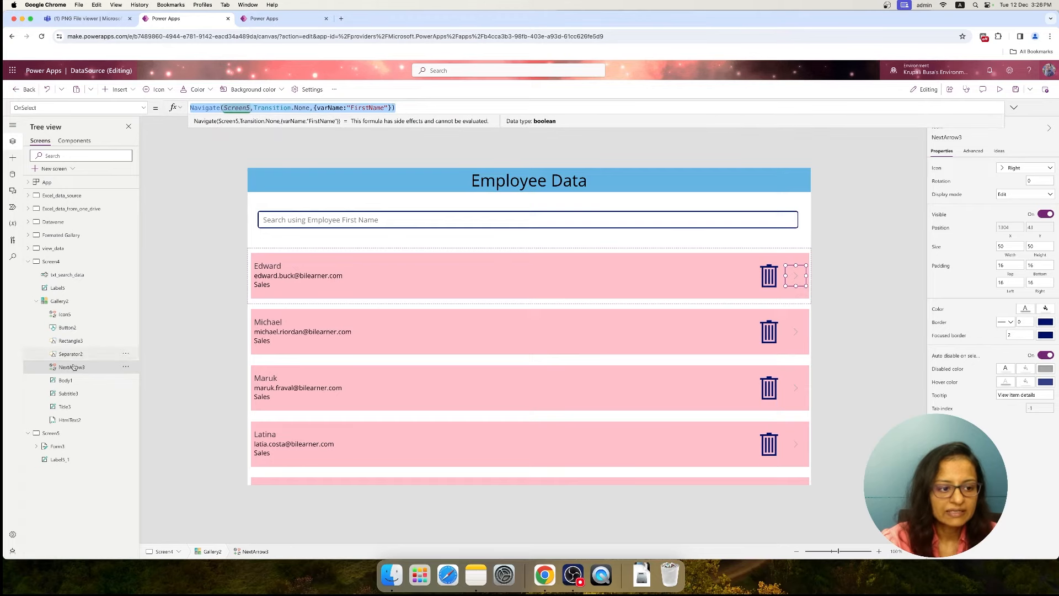
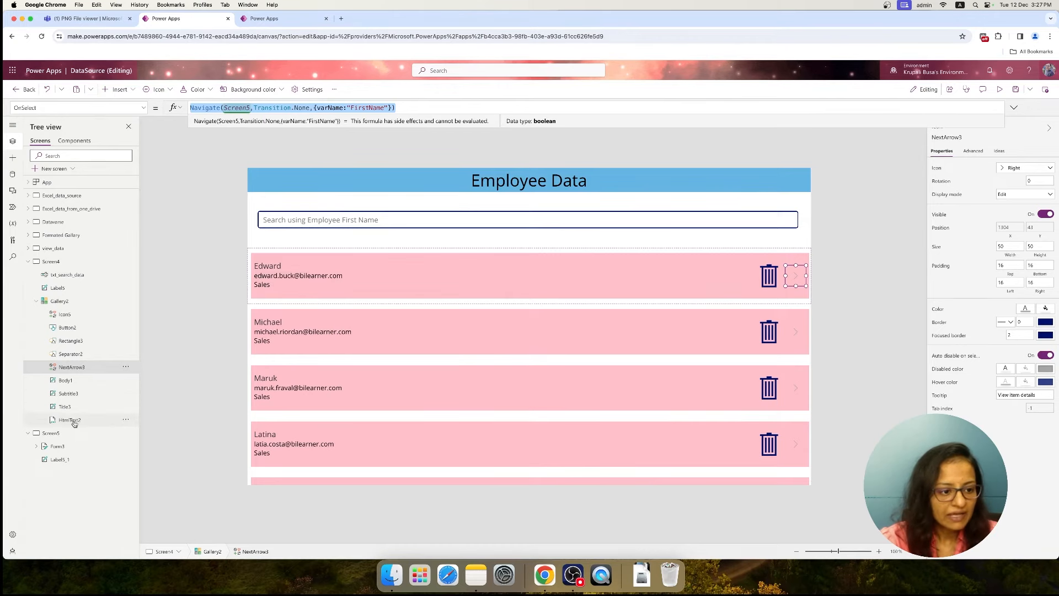
Select the EmployeeData form on Screen5 and bring up its Item property for editing
{"action": "left_click", "coordinate": [61, 435]}
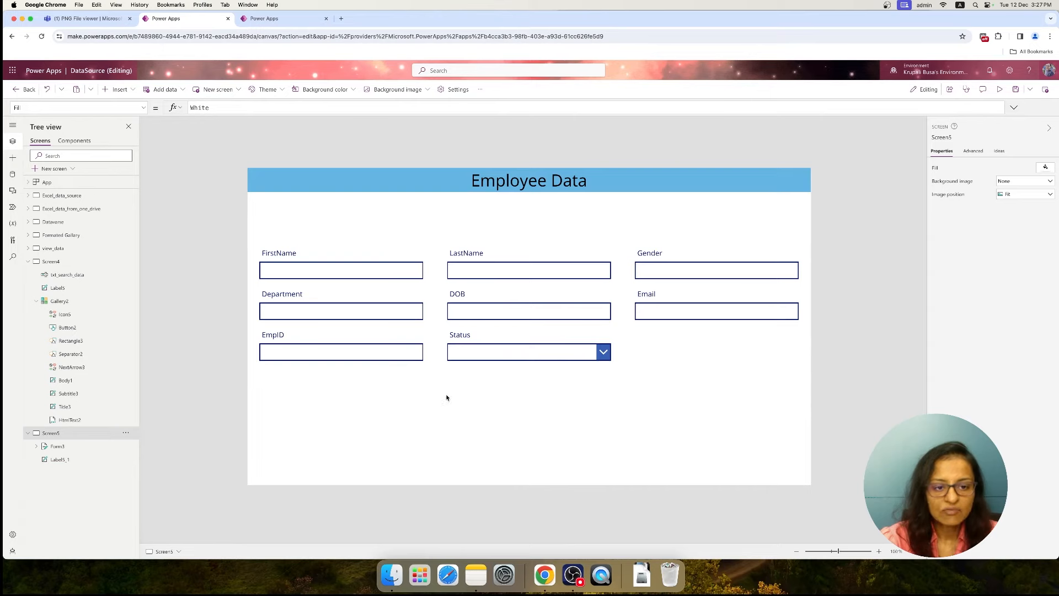
{"action": "left_click", "coordinate": [386, 380]}
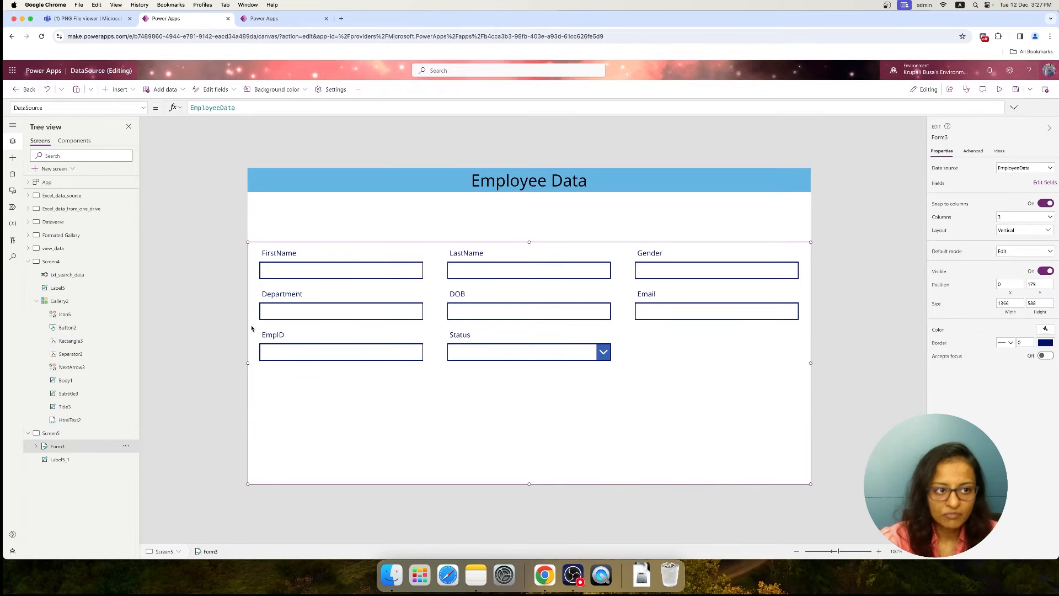
{"action": "left_click", "coordinate": [141, 108]}
{"action": "scroll", "coordinate": [30, 175], "scroll_direction": "down", "scroll_amount": 3}
{"action": "scroll", "coordinate": [30, 175], "scroll_direction": "down", "scroll_amount": 2}
{"action": "left_click", "coordinate": [25, 142]}
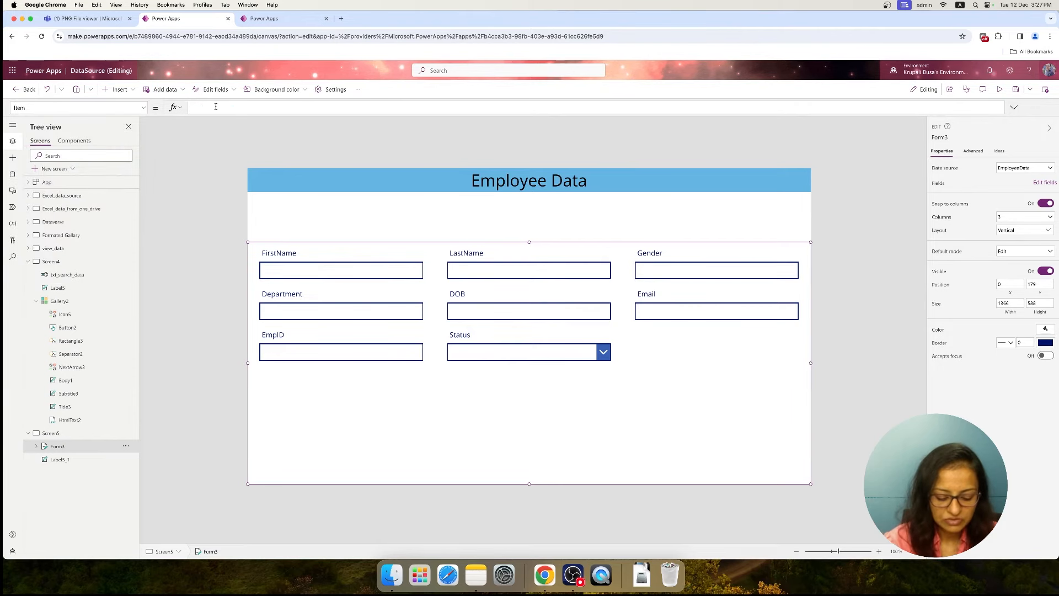
Examine the Item formula of the form on the view_data screen and the FirstName column of the EmployeeData table for reference
{"action": "left_click", "coordinate": [62, 235]}
{"action": "left_click", "coordinate": [55, 263]}
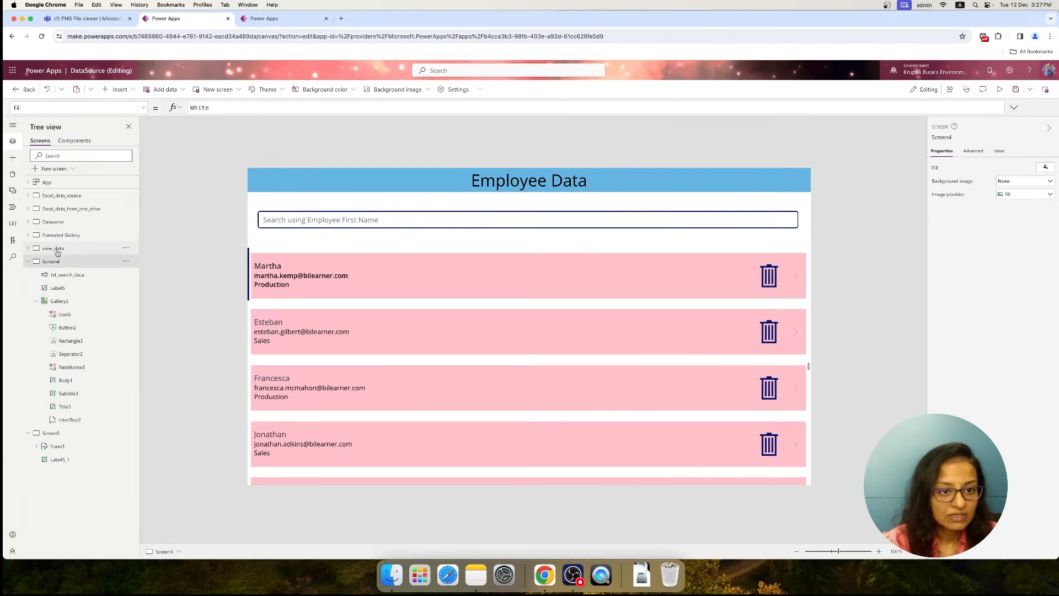
{"action": "left_click", "coordinate": [57, 250]}
{"action": "left_click", "coordinate": [463, 357]}
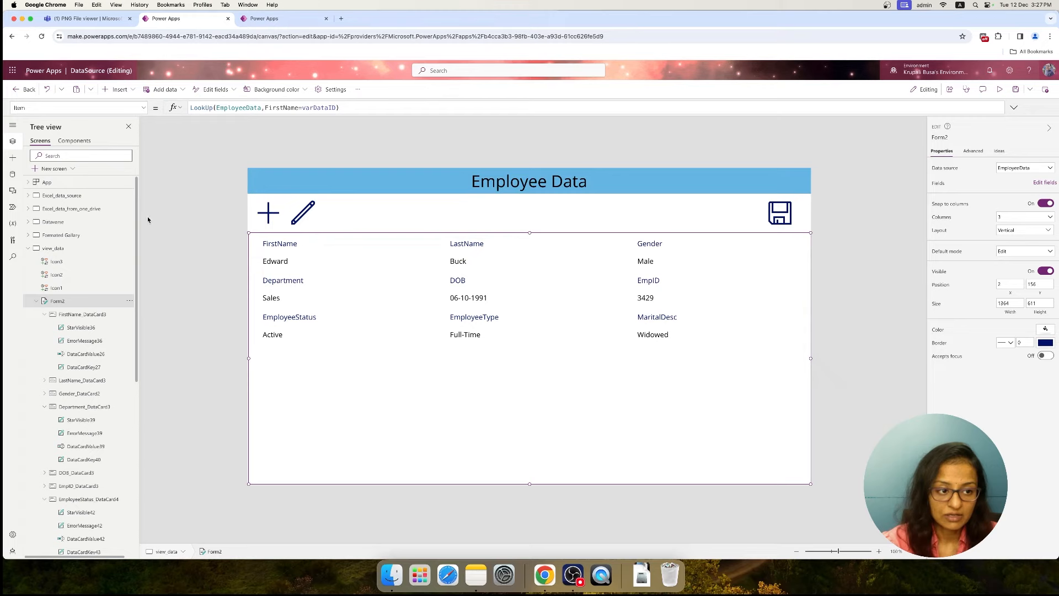
{"action": "scroll", "coordinate": [60, 502], "scroll_direction": "down", "scroll_amount": 10}
{"action": "left_click", "coordinate": [51, 517]}
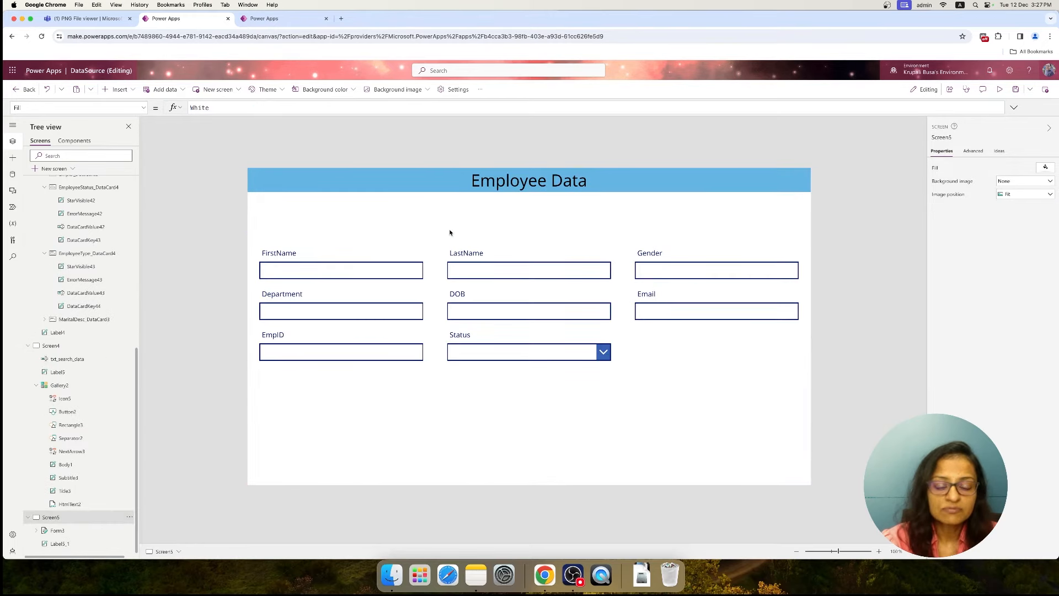
{"action": "left_click", "coordinate": [293, 19]}
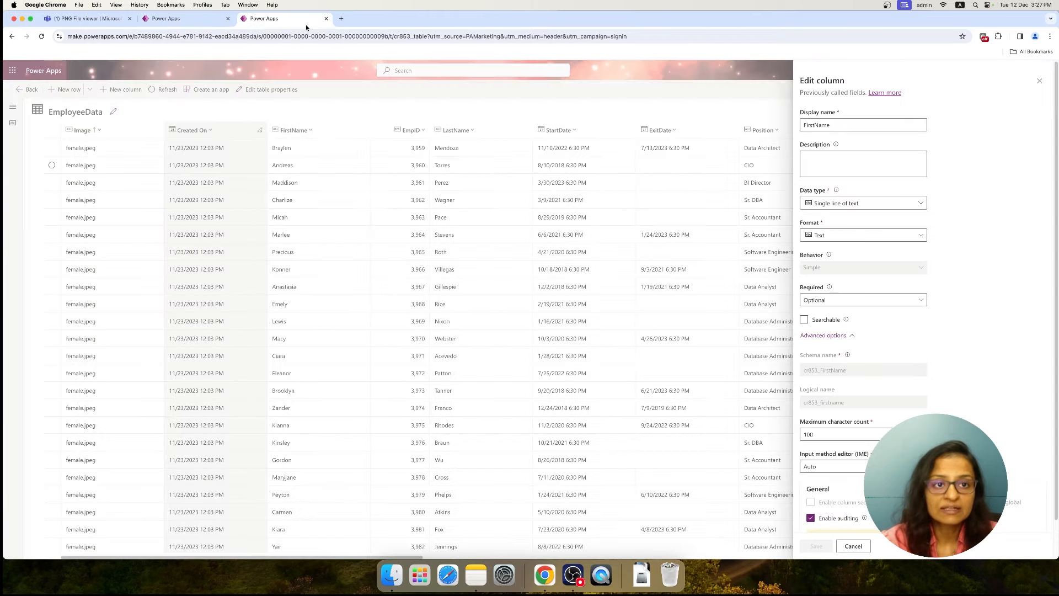
{"action": "left_click", "coordinate": [185, 23]}
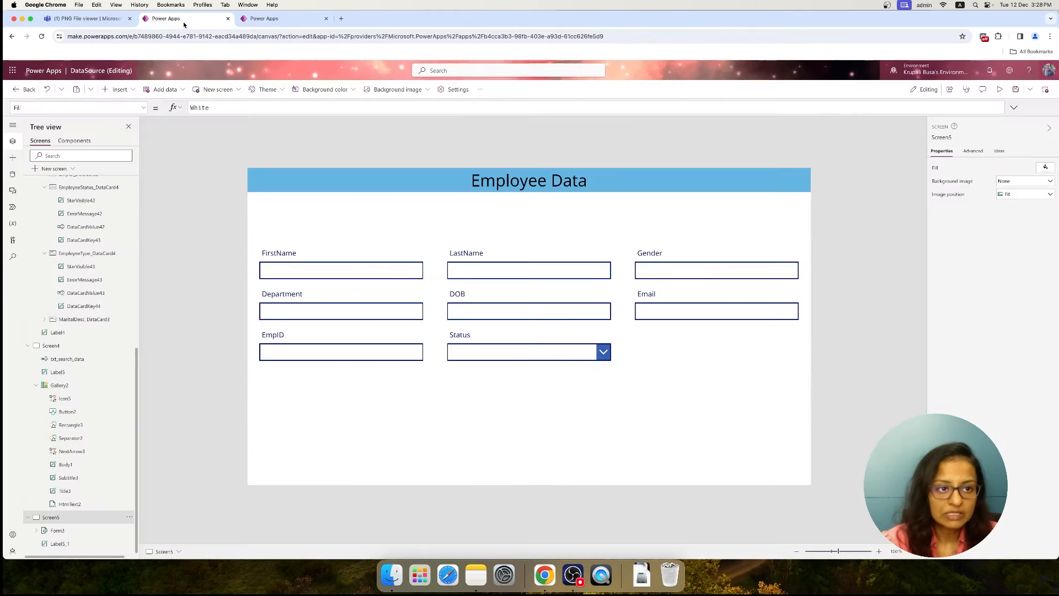
In the Item property of the Screen5 form, start a LookUp formula with EmployeeData as its source
{"action": "left_click", "coordinate": [378, 400]}
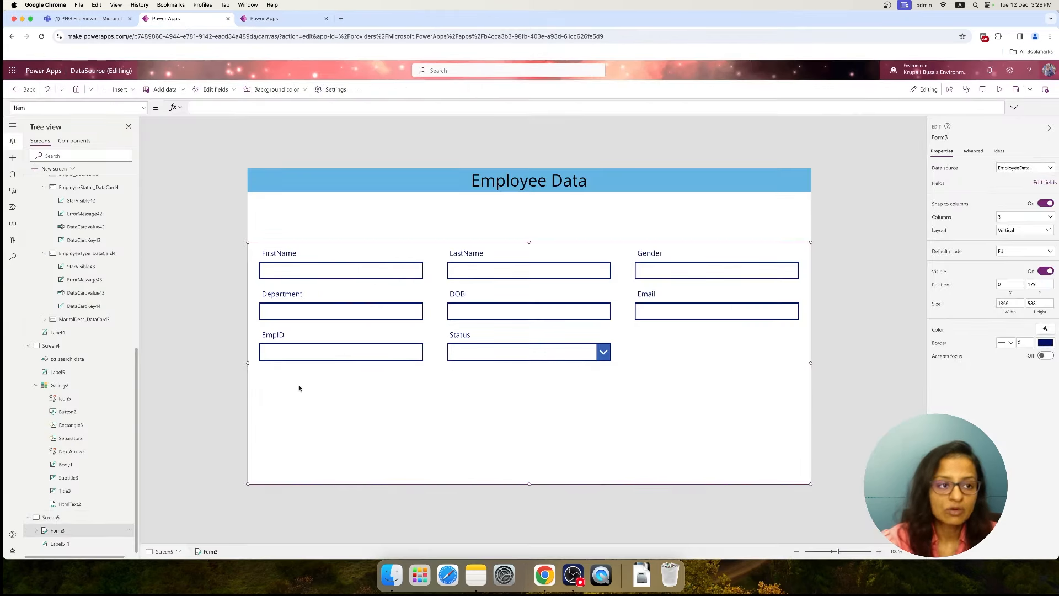
{"action": "left_click", "coordinate": [226, 108]}
{"action": "type", "text": "LookUp("}
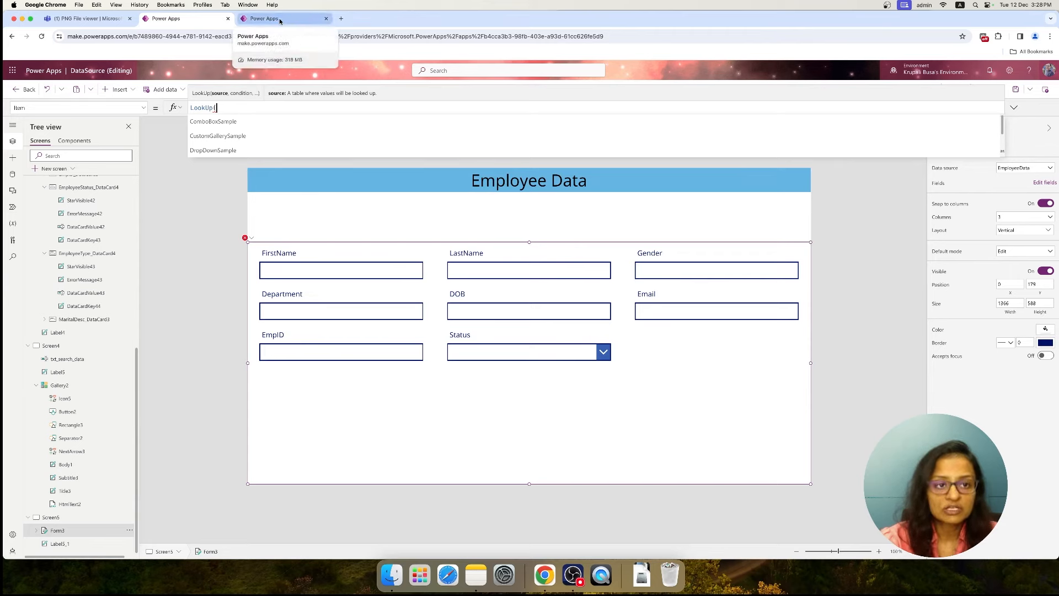
{"action": "type", "text": "Emp"}
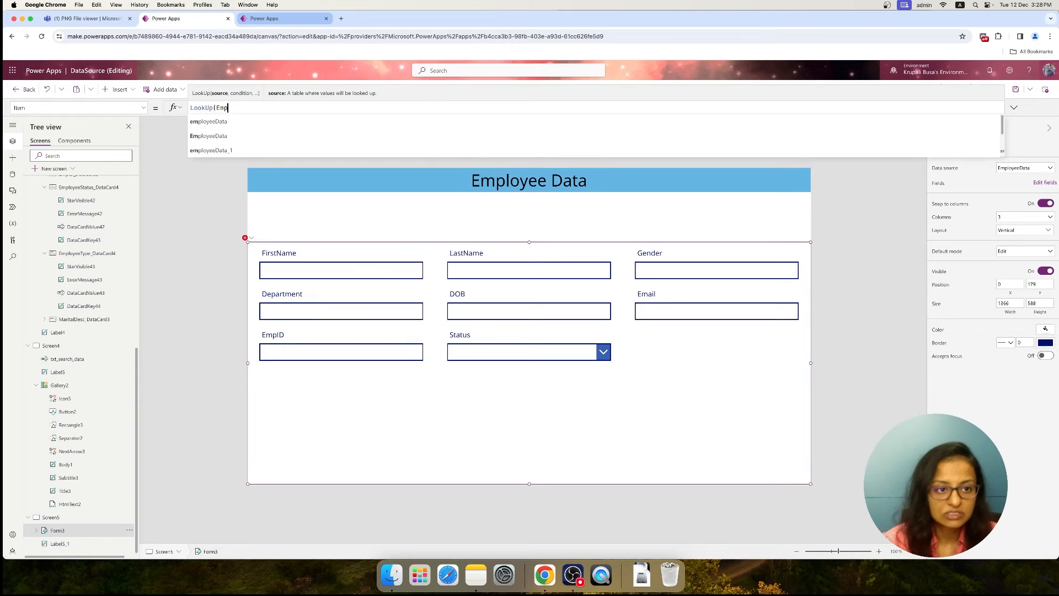
{"action": "key", "text": "Tab"}
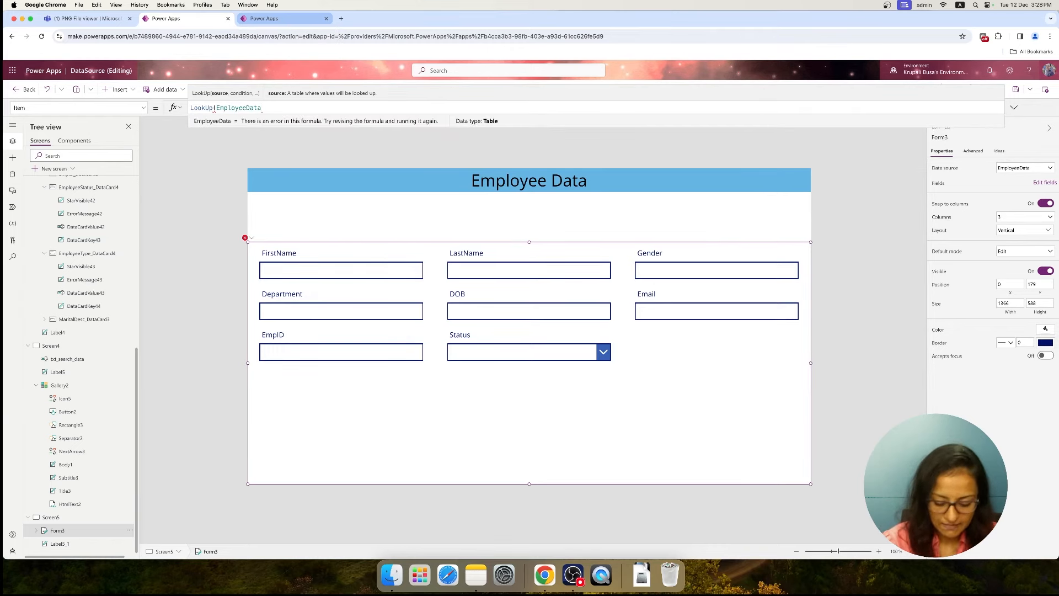
{"action": "type", "text": ","}
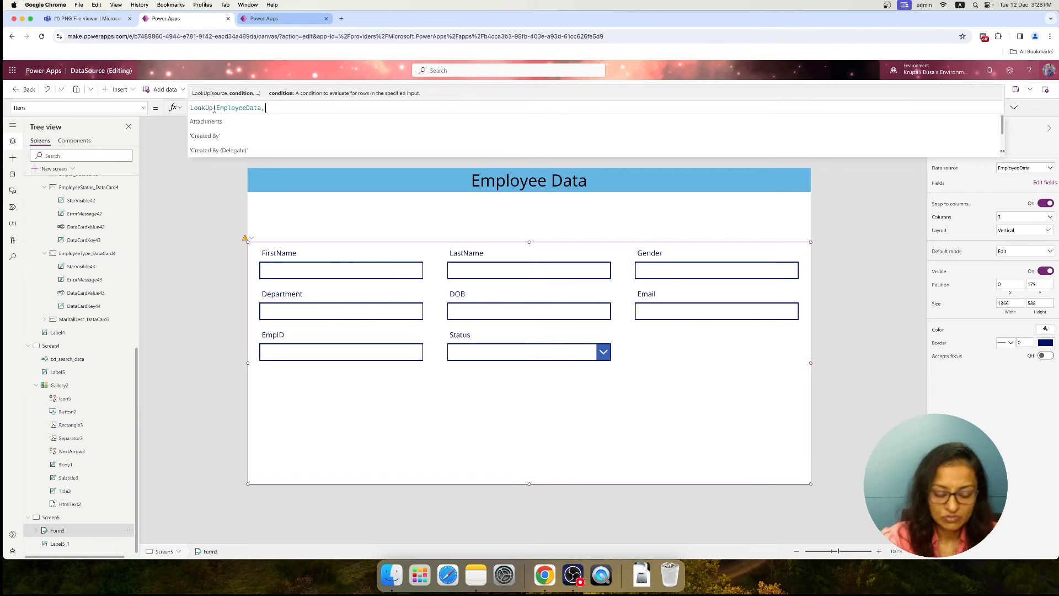
Add the condition FirstName=varName to the form's LookUp formula and close the formula
{"action": "key", "text": "Down"}
{"action": "key", "text": "Down"}
{"action": "key", "text": "Down"}
{"action": "key", "text": "Down"}
{"action": "key", "text": "Down"}
{"action": "key", "text": "Down"}
{"action": "key", "text": "Down"}
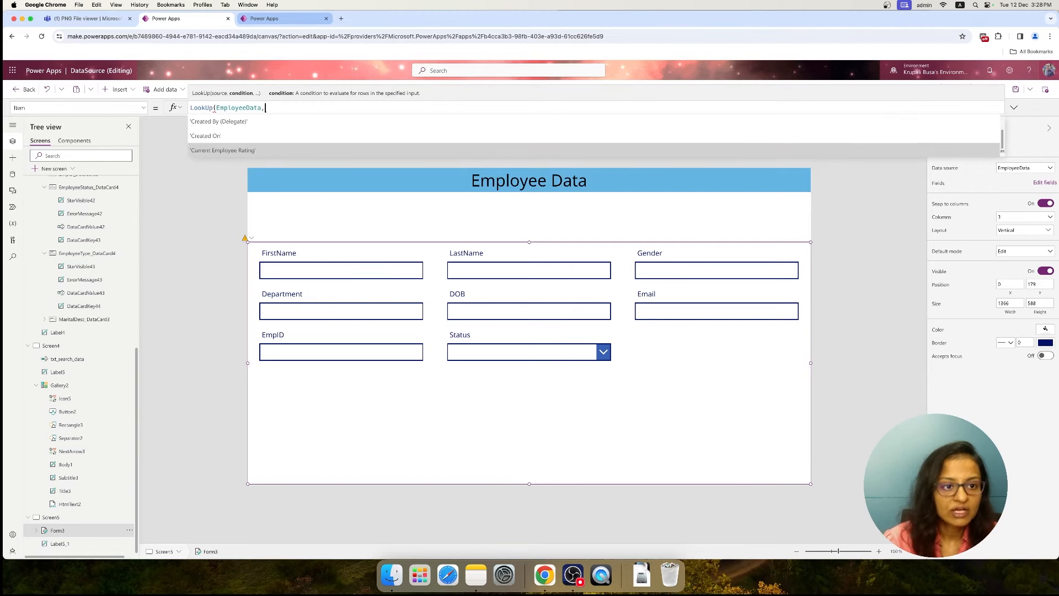
{"action": "key", "text": "Down"}
{"action": "key", "text": "Down"}
{"action": "key", "text": "Down"}
{"action": "key", "text": "Down"}
{"action": "key", "text": "Down"}
{"action": "key", "text": "Down"}
{"action": "key", "text": "Down"}
{"action": "key", "text": "Down"}
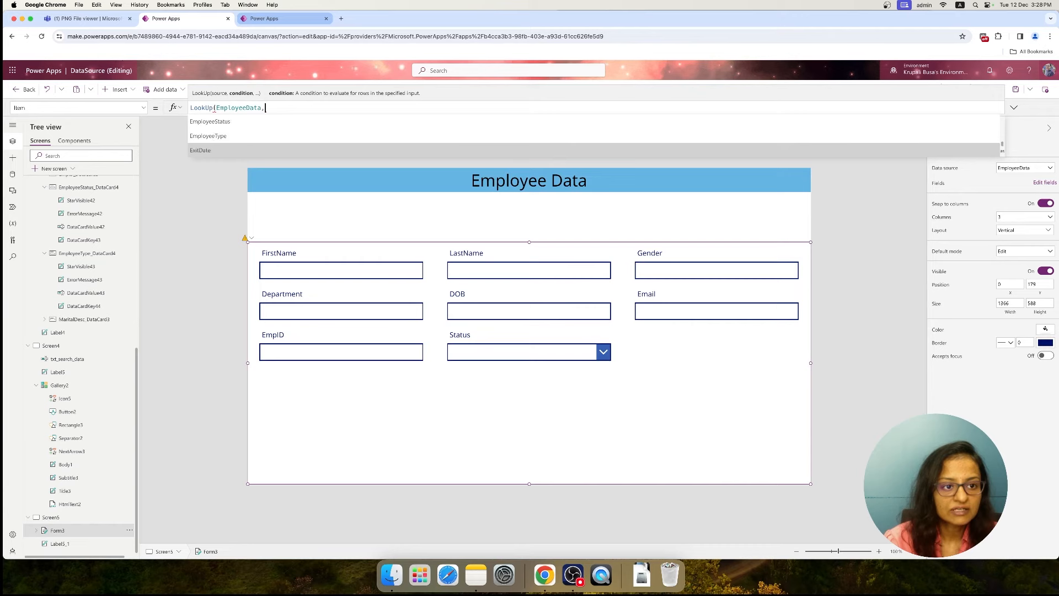
{"action": "key", "text": "Up"}
{"action": "key", "text": "Tab"}
{"action": "type", "text": "=var"}
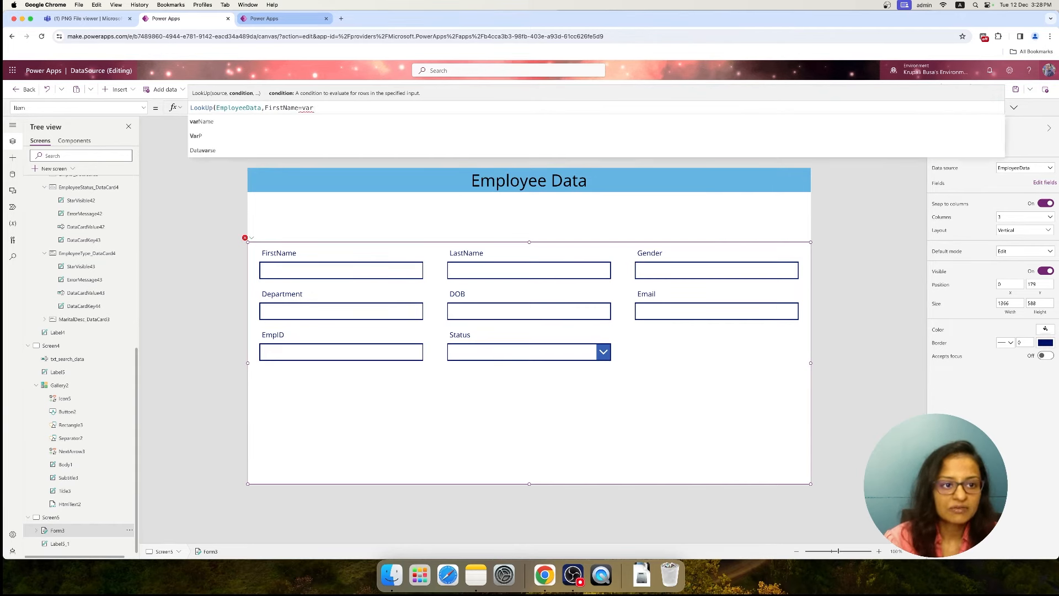
{"action": "key", "text": "Tab"}
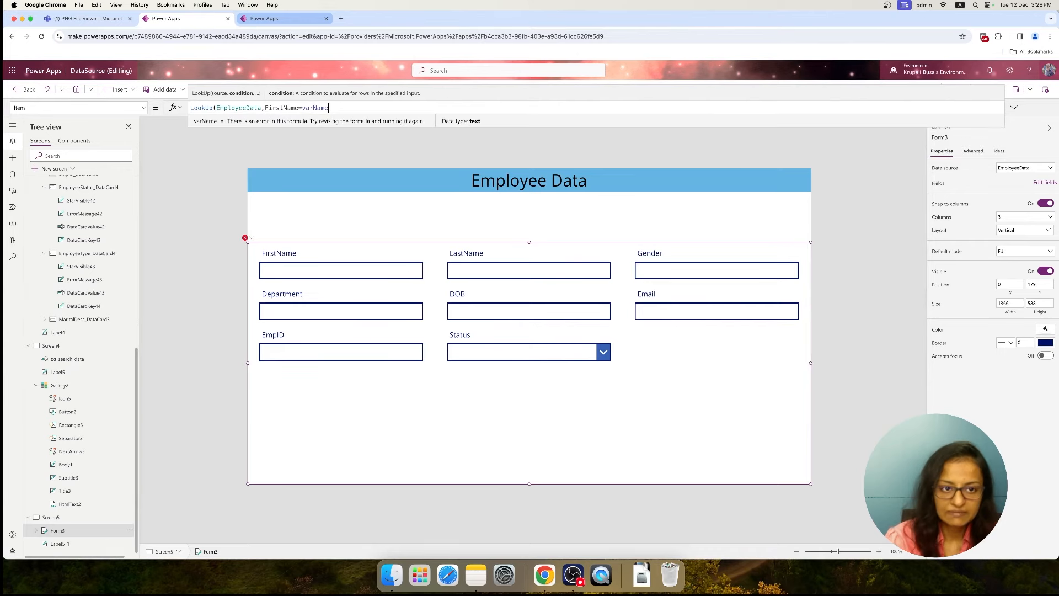
{"action": "type", "text": ")"}
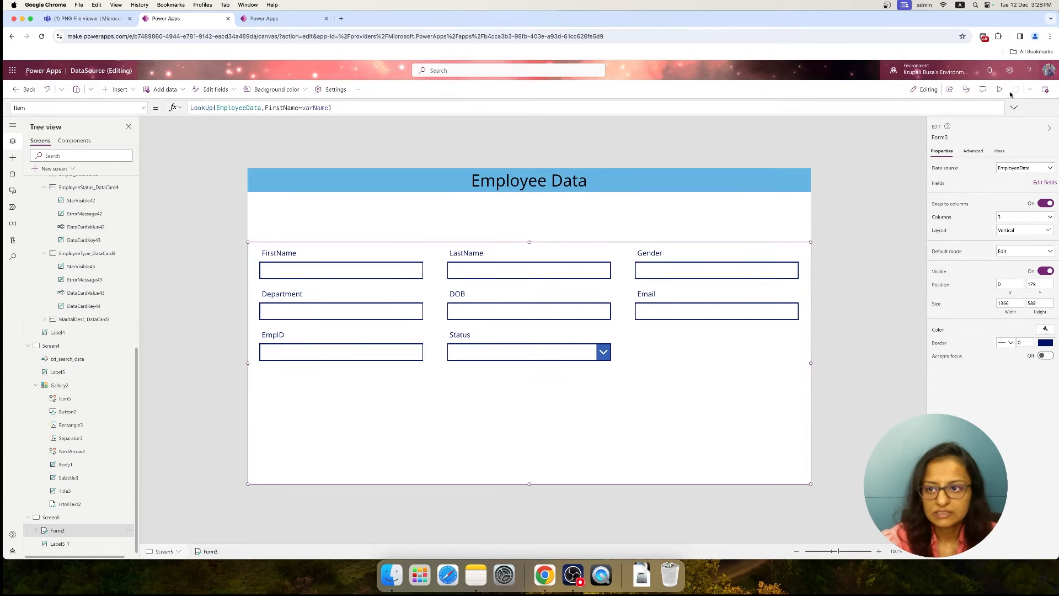
Collapse the view_data screen, preview the app from Screen4, test the first employee's next arrow, and exit the preview
{"action": "scroll", "coordinate": [55, 248], "scroll_direction": "up", "scroll_amount": 5}
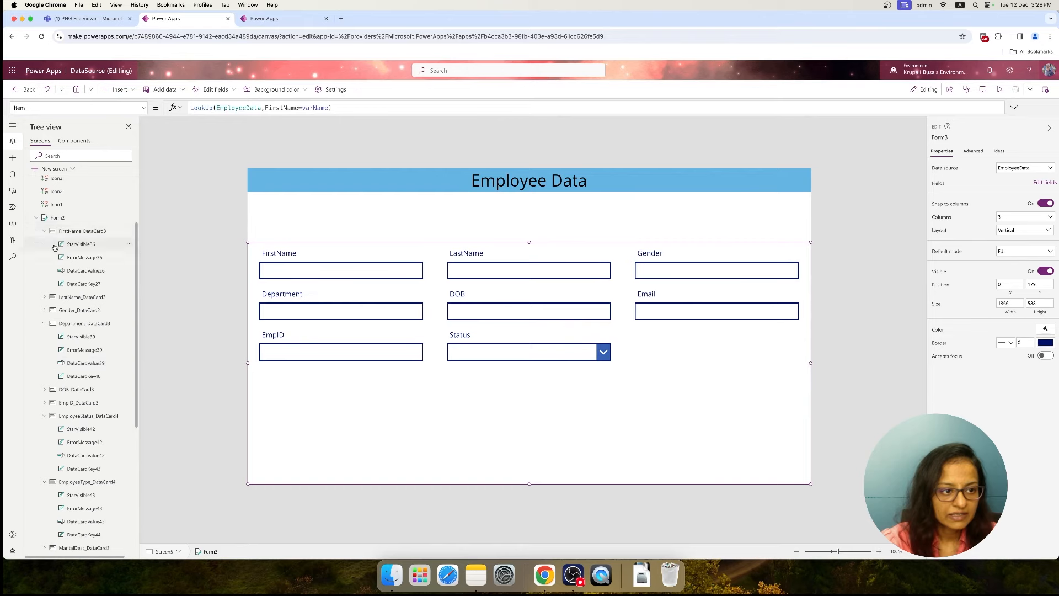
{"action": "scroll", "coordinate": [59, 218], "scroll_direction": "up", "scroll_amount": 3}
{"action": "left_click", "coordinate": [28, 248]}
{"action": "left_click", "coordinate": [52, 433]}
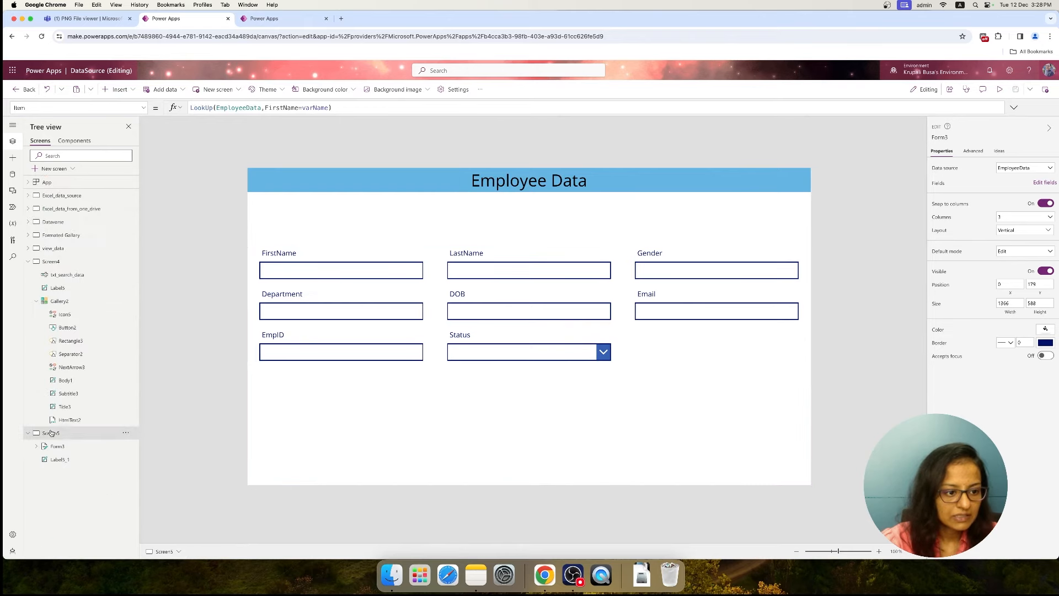
{"action": "left_click", "coordinate": [38, 263]}
{"action": "left_click", "coordinate": [1000, 89]}
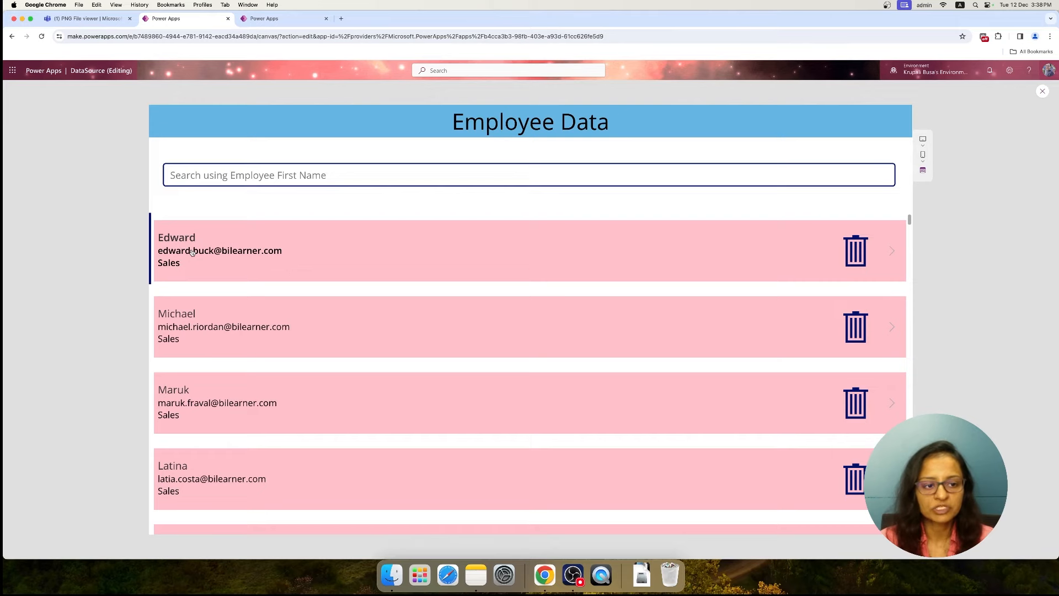
{"action": "left_click", "coordinate": [893, 251]}
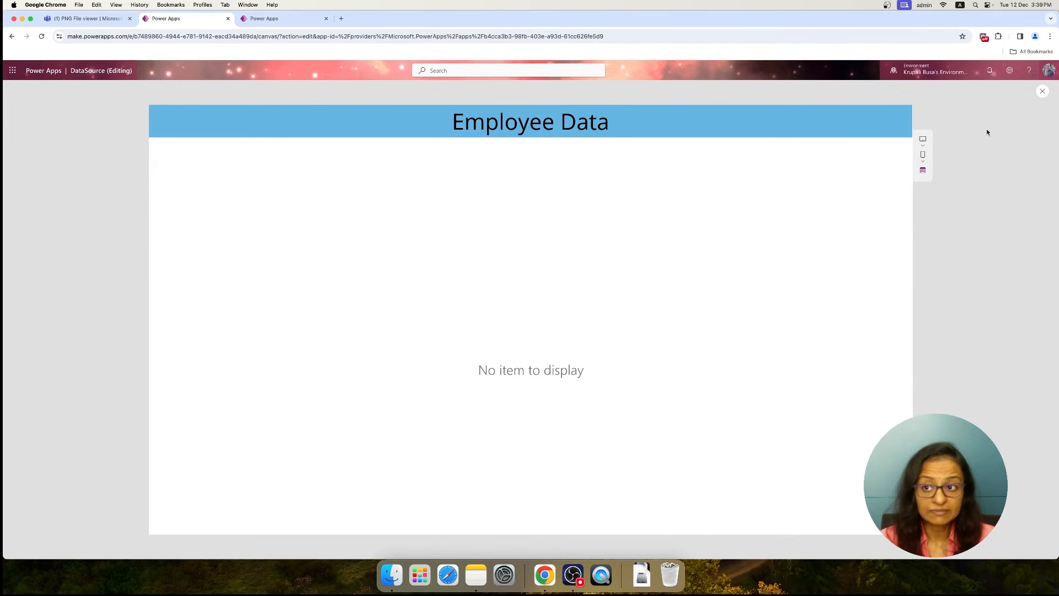
{"action": "left_click", "coordinate": [1042, 92]}
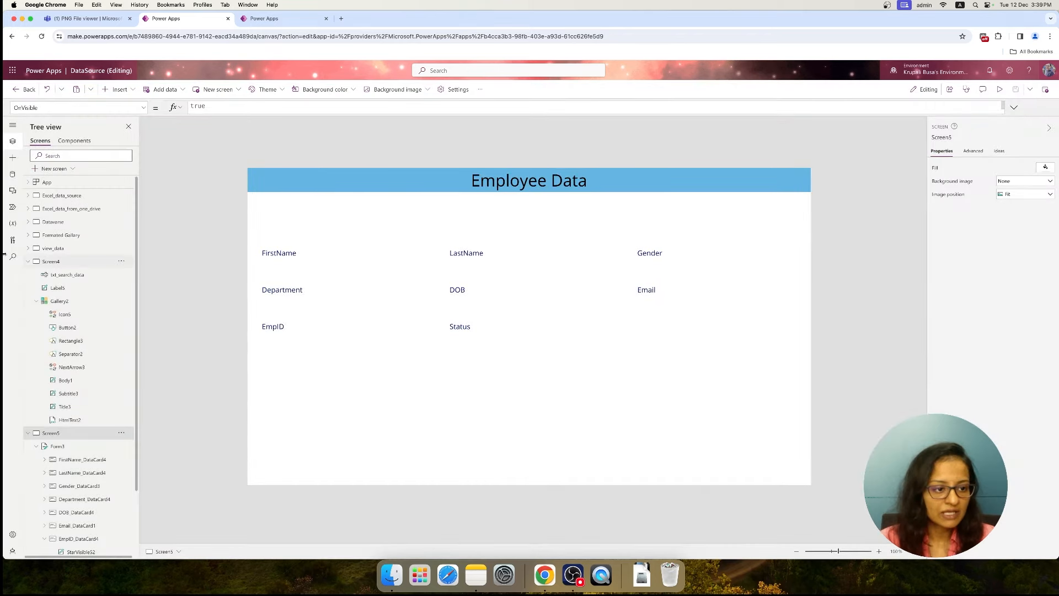
In the Screen4 next arrow's Navigate formula, replace the varName value with ThisItem.FirstName and save the app
{"action": "left_click", "coordinate": [43, 263]}
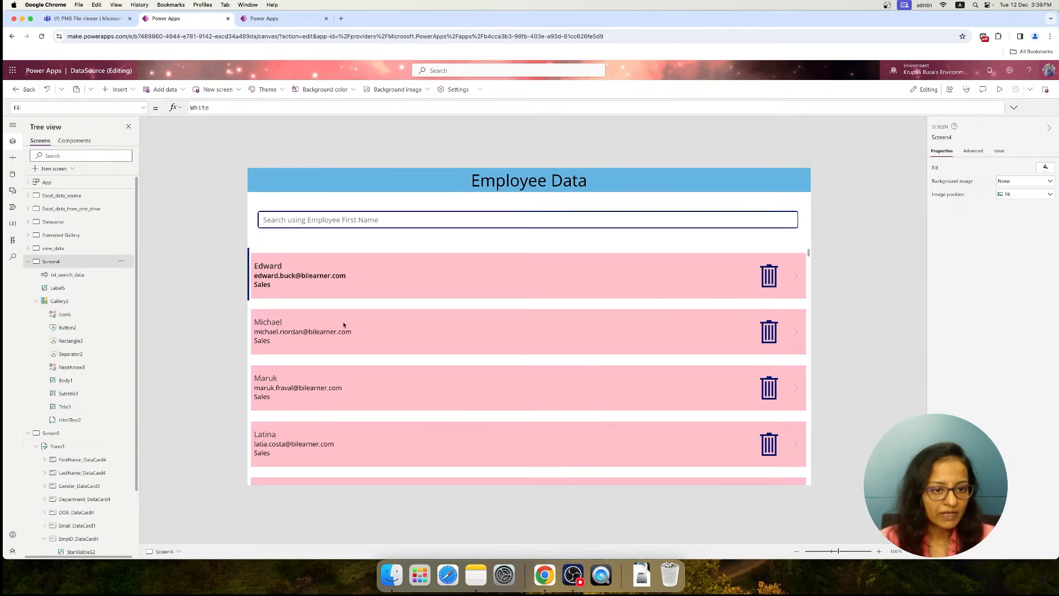
{"action": "left_click", "coordinate": [798, 278]}
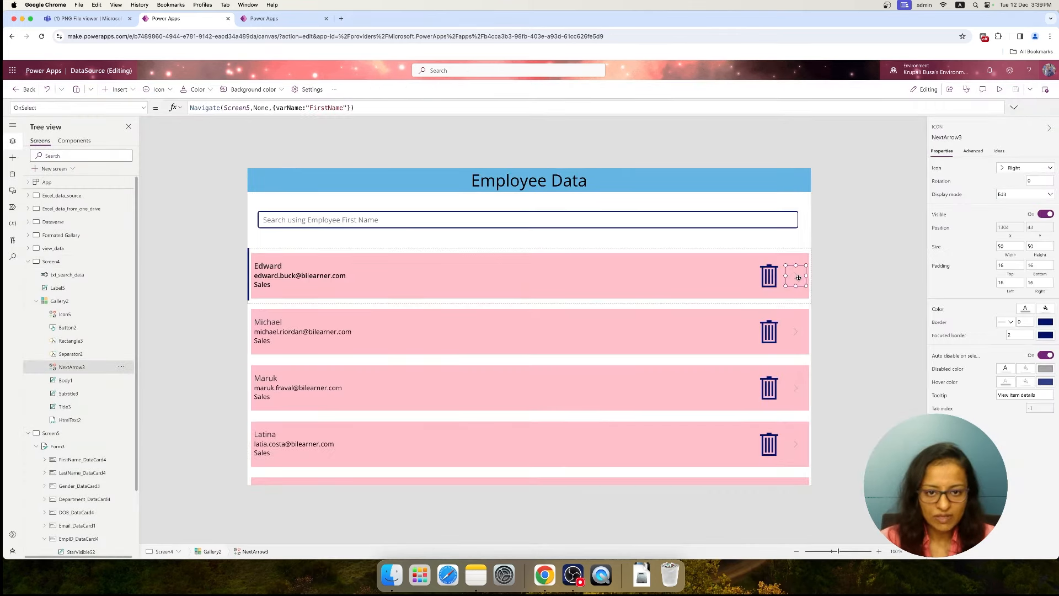
{"action": "left_click", "coordinate": [320, 106]}
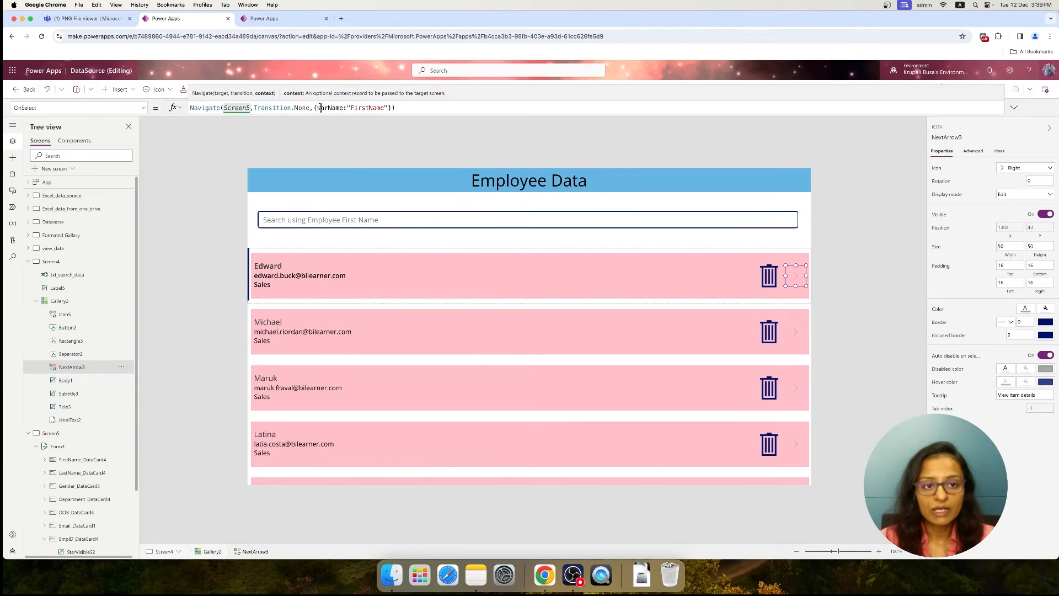
{"action": "double_click", "coordinate": [371, 107]}
{"action": "key", "text": "BackSpace"}
{"action": "key", "text": "BackSpace"}
{"action": "type", "text": "T"}
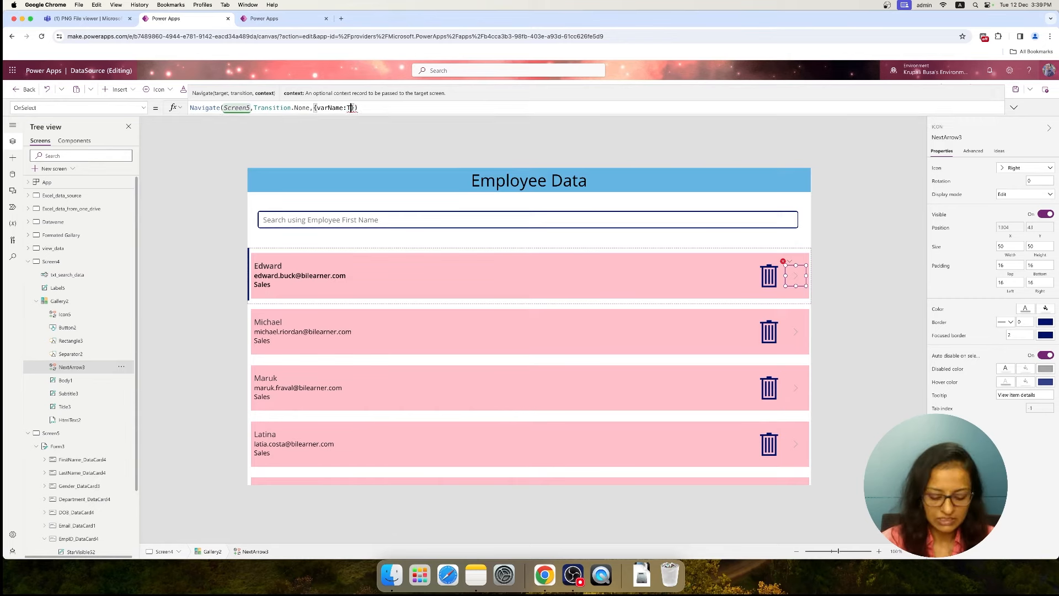
{"action": "type", "text": "hisItem.FirstName"}
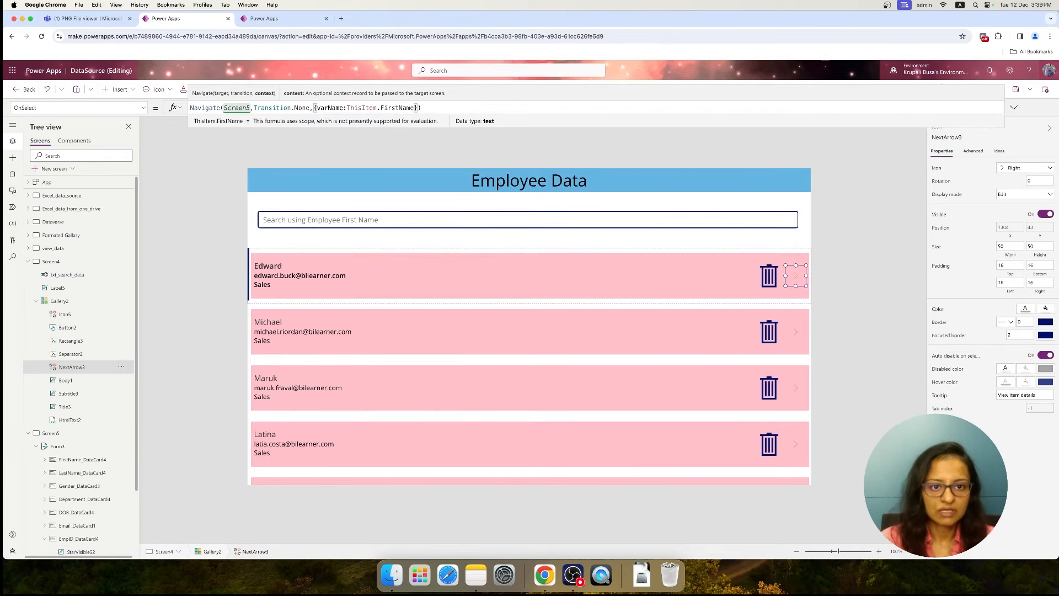
{"action": "left_click", "coordinate": [1012, 91]}
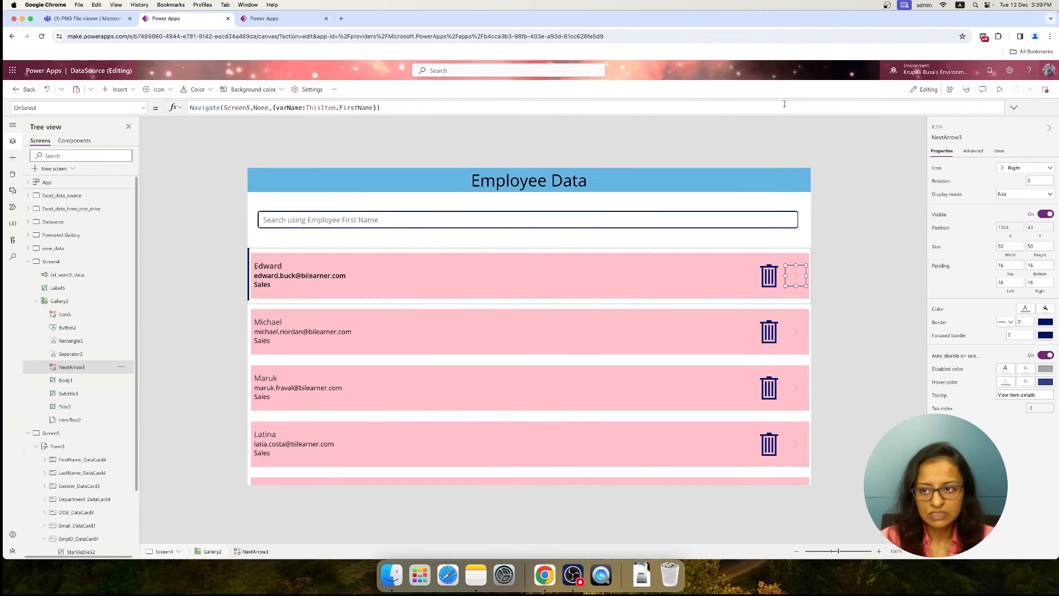
Preview Screen4 again, view the first employee's details through the next arrow, and exit the preview
{"action": "left_click", "coordinate": [1000, 89]}
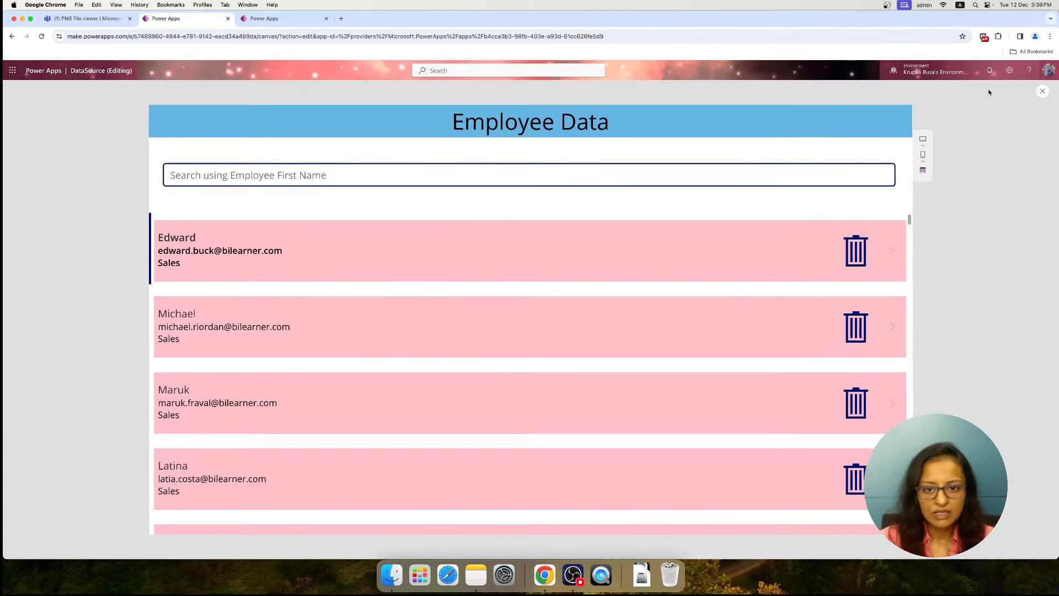
{"action": "left_click", "coordinate": [892, 251]}
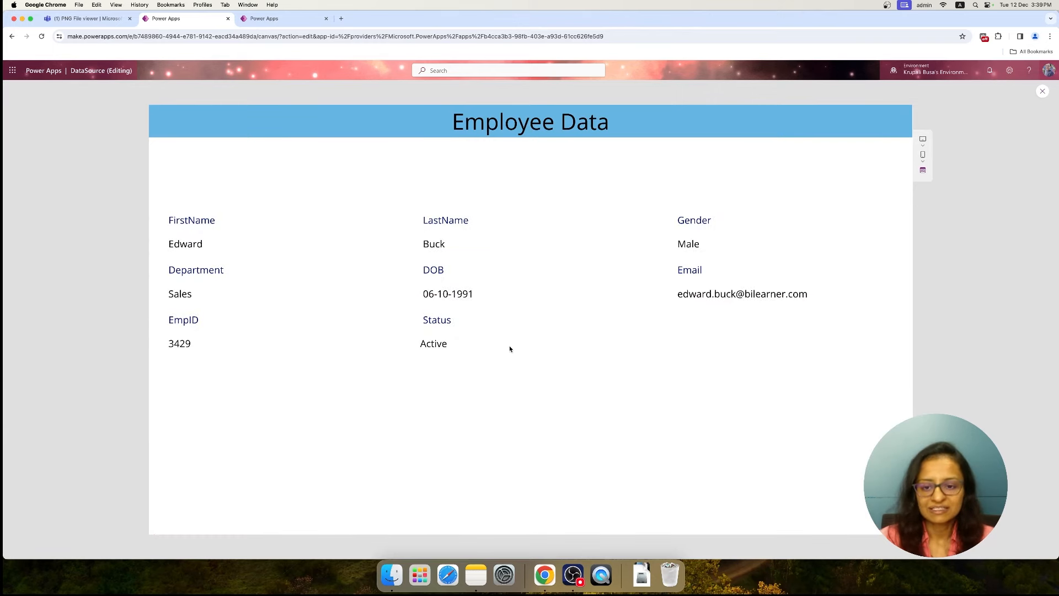
{"action": "left_click", "coordinate": [1042, 91]}
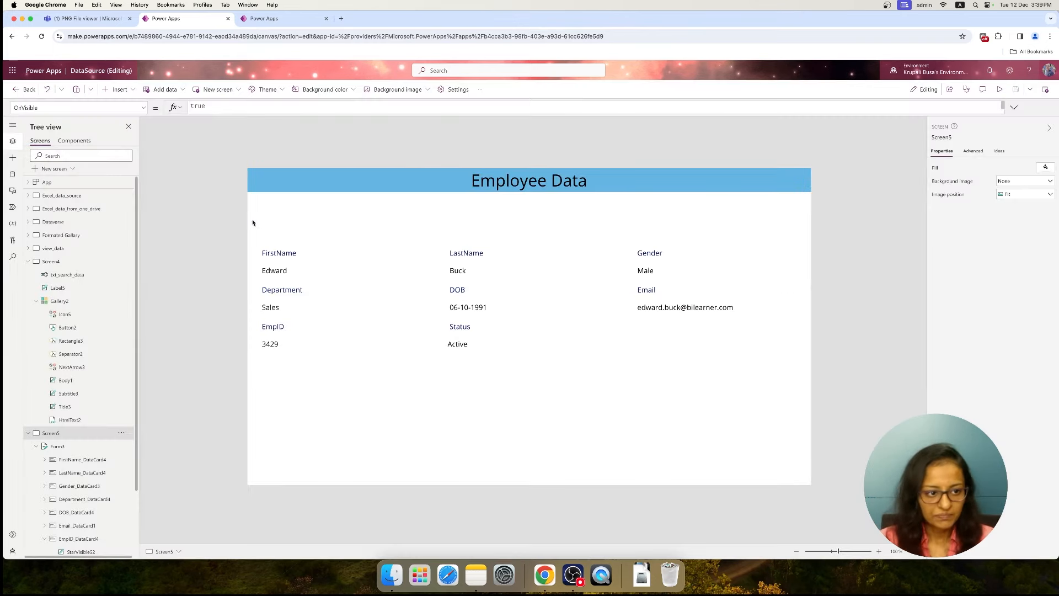
Preview the Formated Gallary screen and view the first employee's details through its next arrow
{"action": "left_click", "coordinate": [37, 238]}
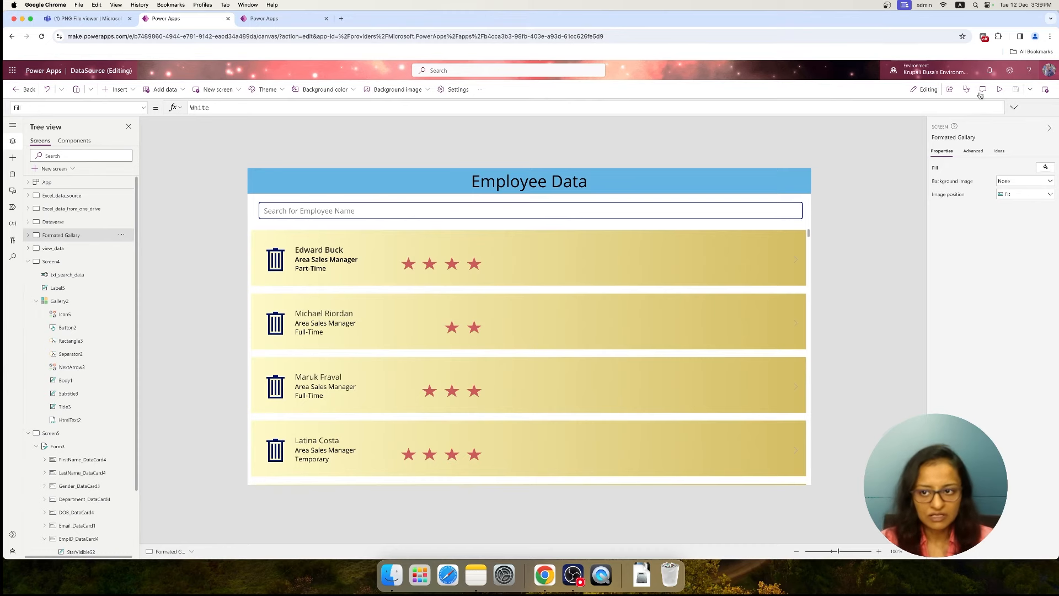
{"action": "left_click", "coordinate": [1000, 91]}
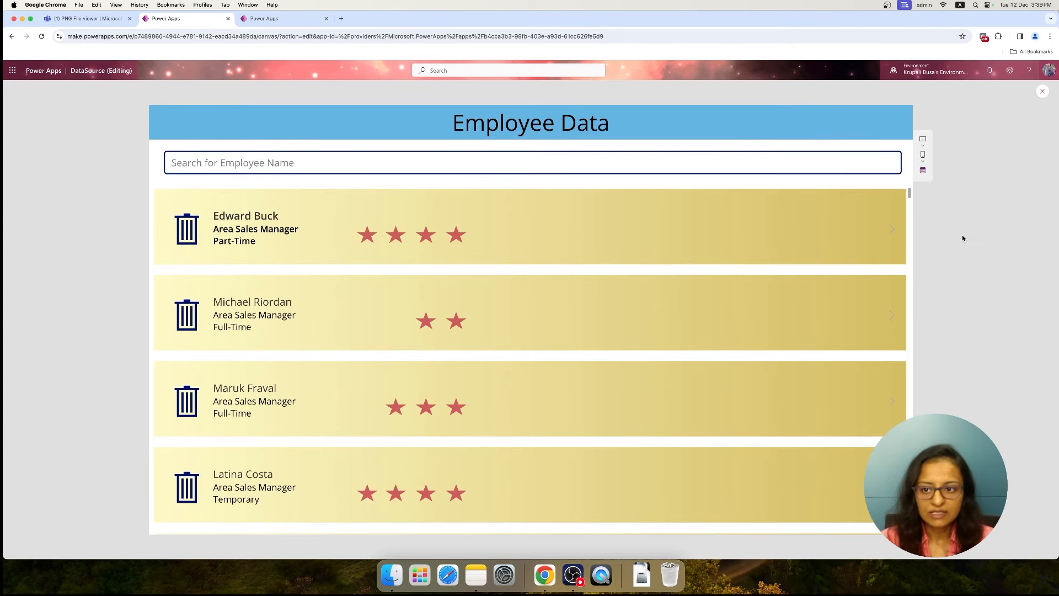
{"action": "left_click", "coordinate": [890, 231]}
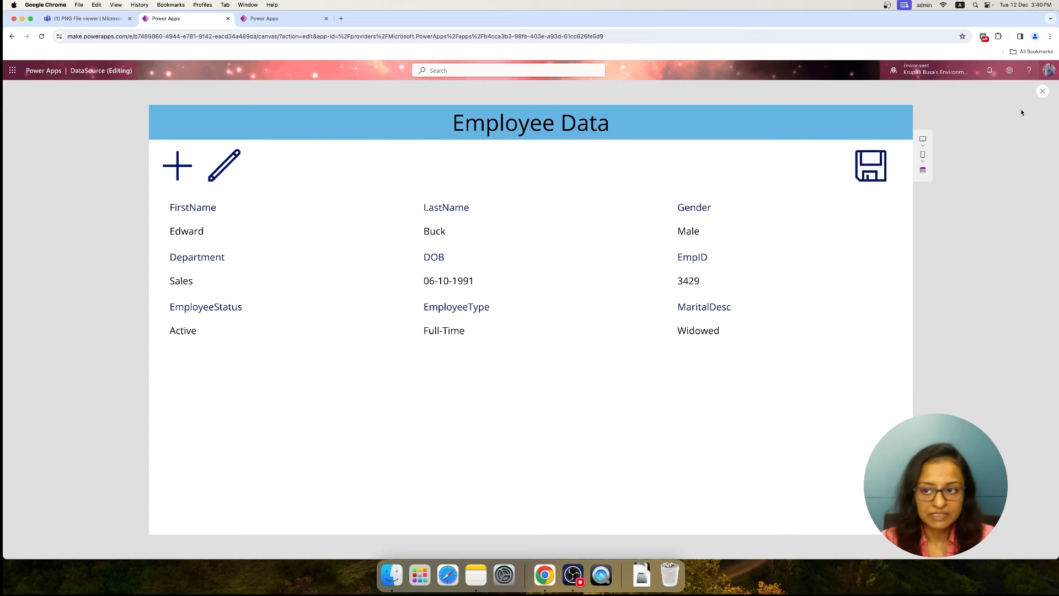
Exit the preview, preview Screen4, and view the second employee's details through its next arrow
{"action": "left_click", "coordinate": [1043, 91]}
{"action": "left_click", "coordinate": [43, 259]}
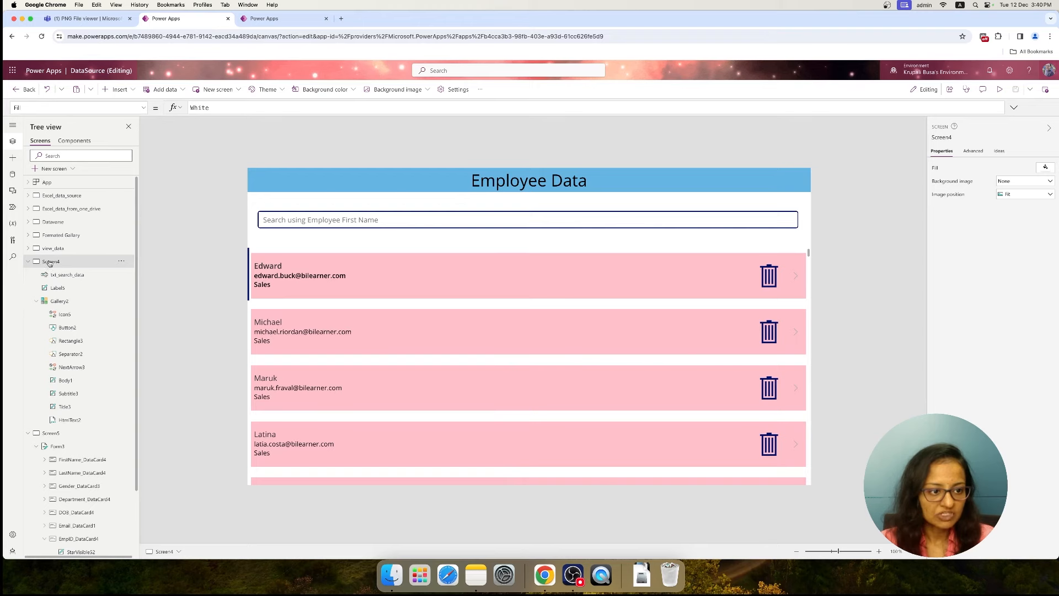
{"action": "left_click", "coordinate": [999, 89]}
{"action": "left_click", "coordinate": [892, 327]}
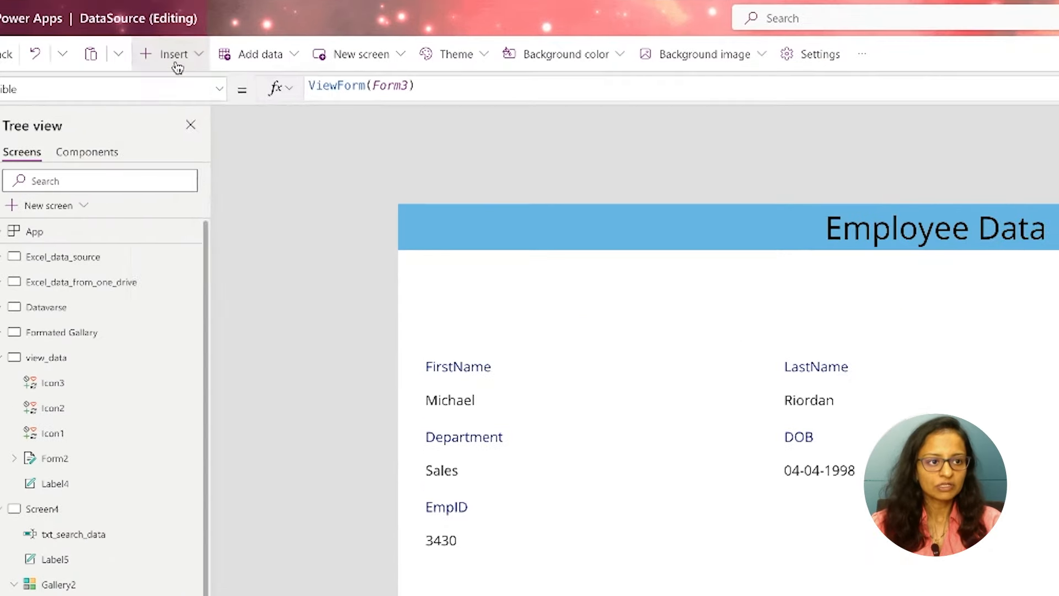
Insert an Edit icon on Screen5 and place it above the FirstName field, leaving room for another icon before it
{"action": "left_click", "coordinate": [119, 91]}
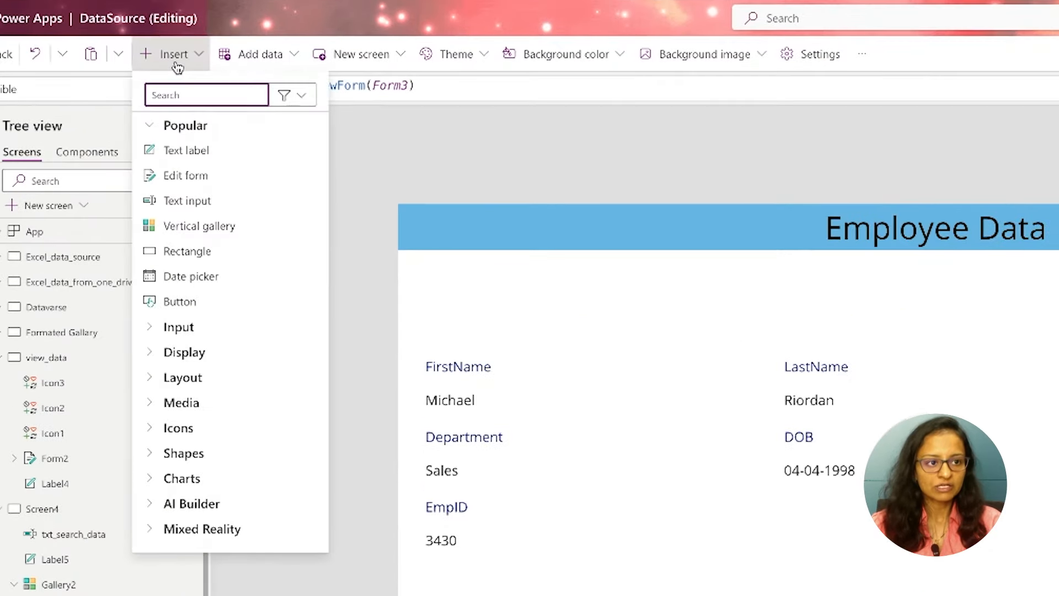
{"action": "type", "text": "edit"}
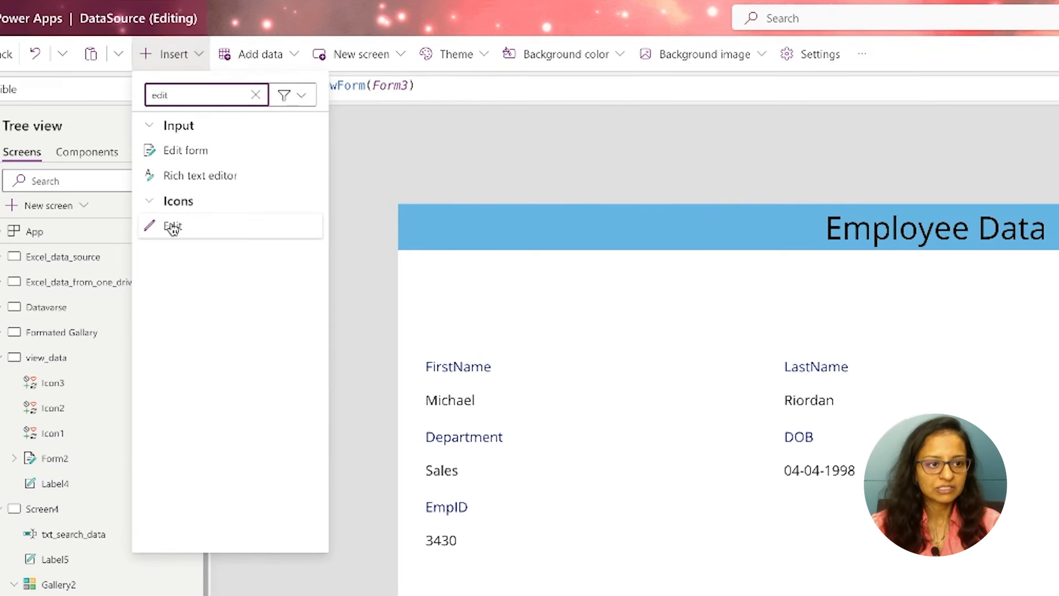
{"action": "left_click", "coordinate": [172, 225]}
{"action": "left_click_drag", "start_coordinate": [491, 300], "coordinate": [527, 309]}
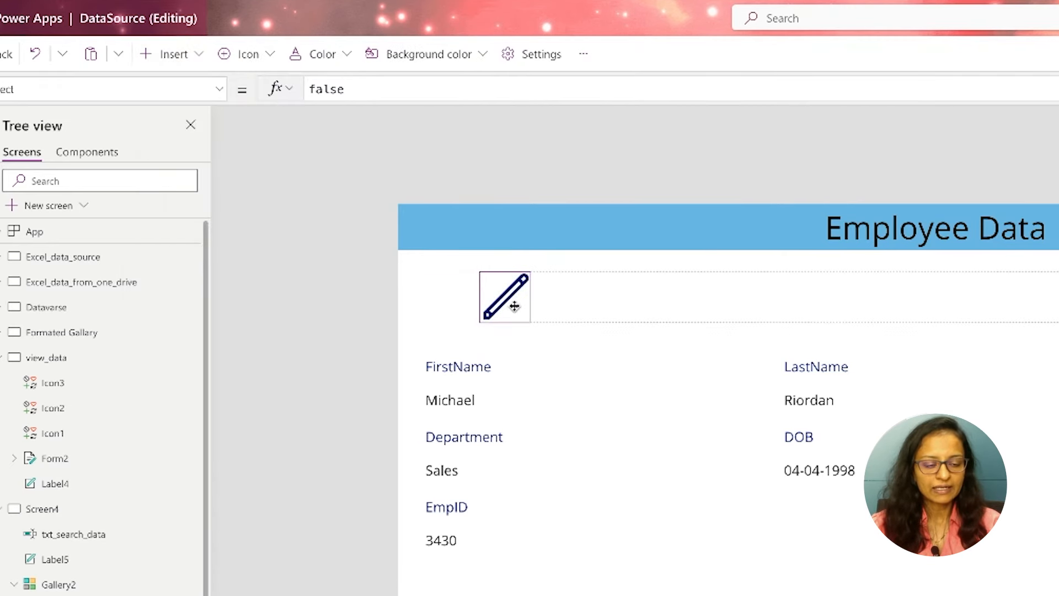
{"action": "left_click", "coordinate": [241, 111]}
Insert an Add icon on Screen5 and place it just before the pencil icon, in line with it
{"action": "left_click", "coordinate": [177, 59]}
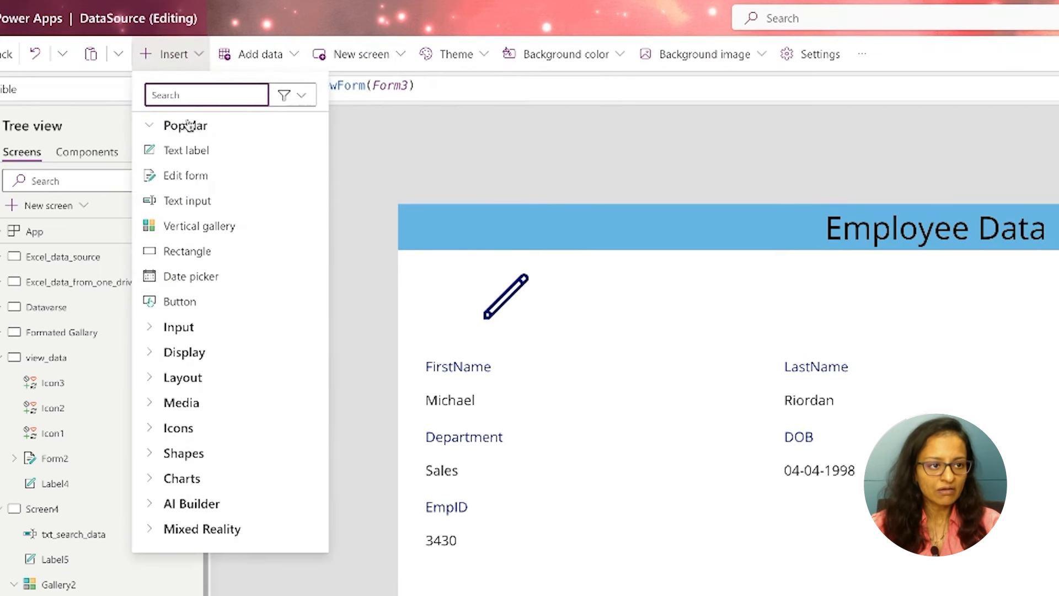
{"action": "type", "text": "add"}
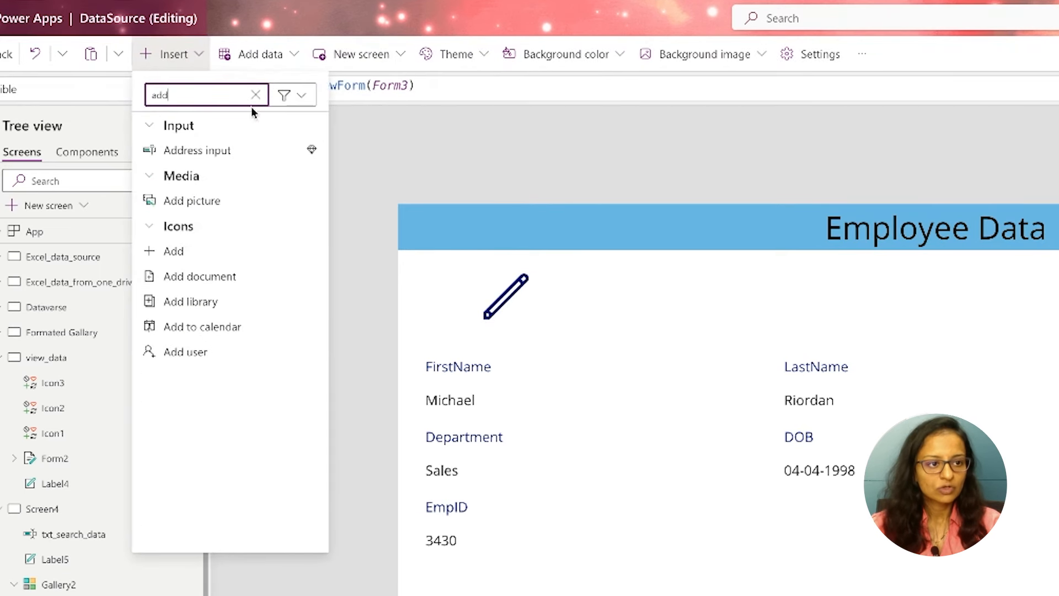
{"action": "left_click", "coordinate": [161, 251]}
{"action": "left_click_drag", "start_coordinate": [449, 273], "coordinate": [440, 301]}
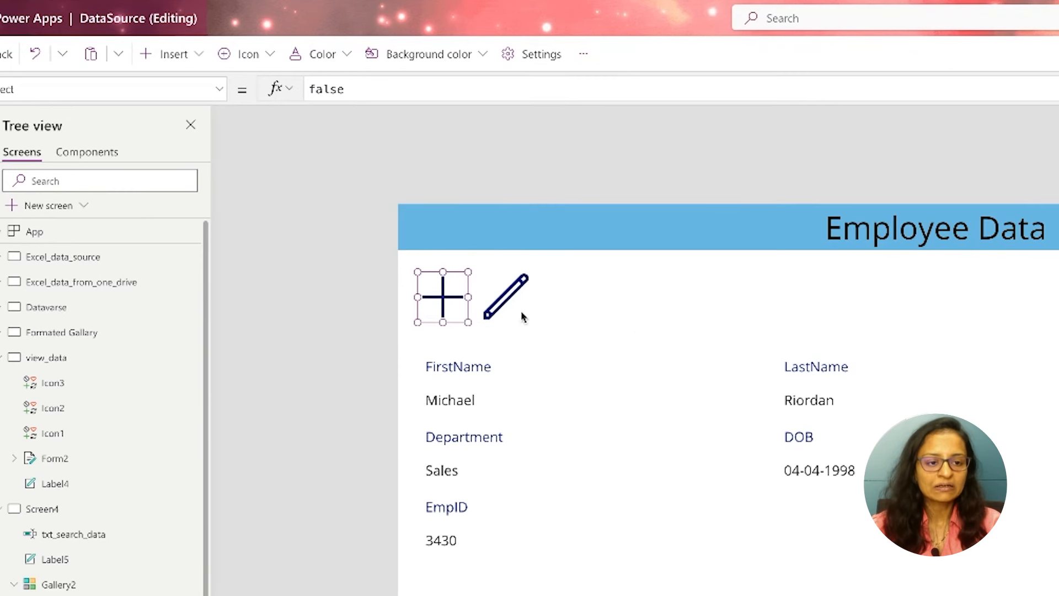
{"action": "left_click", "coordinate": [636, 319]}
Insert a Save icon on Screen5 and place it above the Gender column, in line with the other icons
{"action": "left_click", "coordinate": [491, 307]}
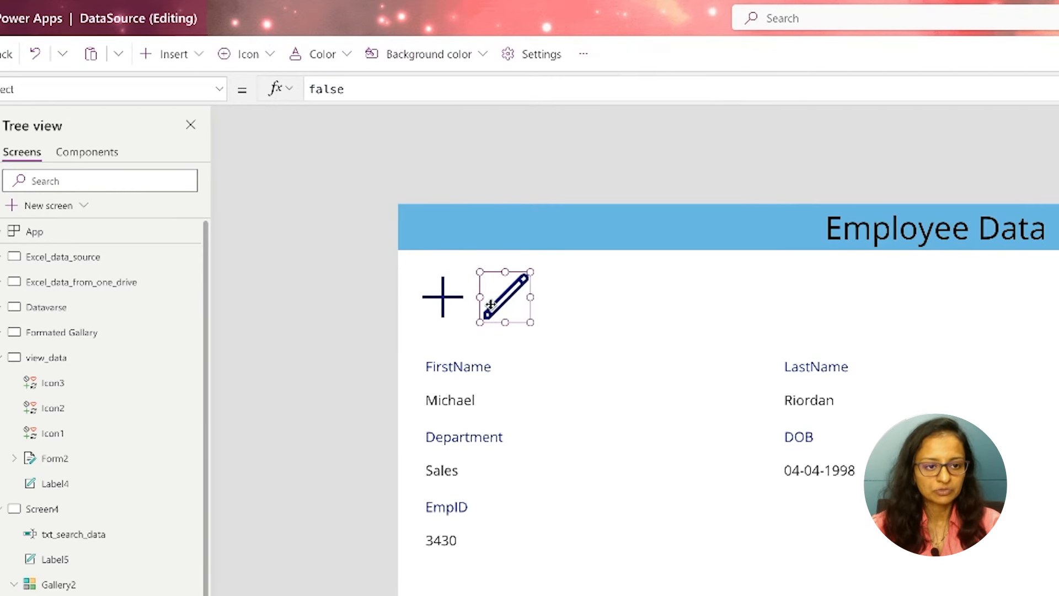
{"action": "left_click", "coordinate": [182, 59]}
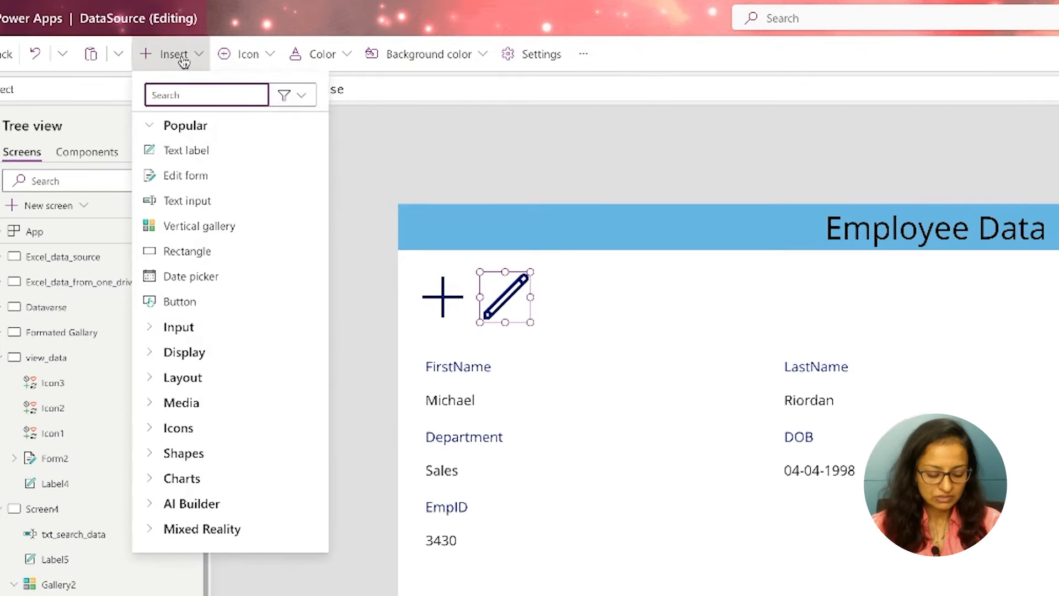
{"action": "type", "text": "save"}
{"action": "left_click", "coordinate": [172, 149]}
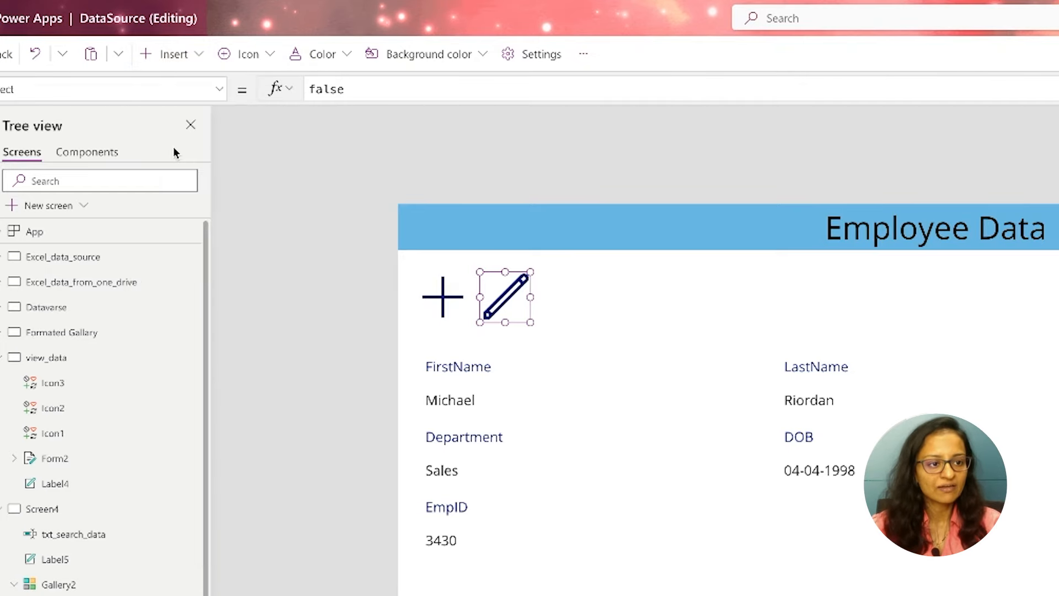
{"action": "left_click_drag", "start_coordinate": [445, 252], "coordinate": [759, 214]}
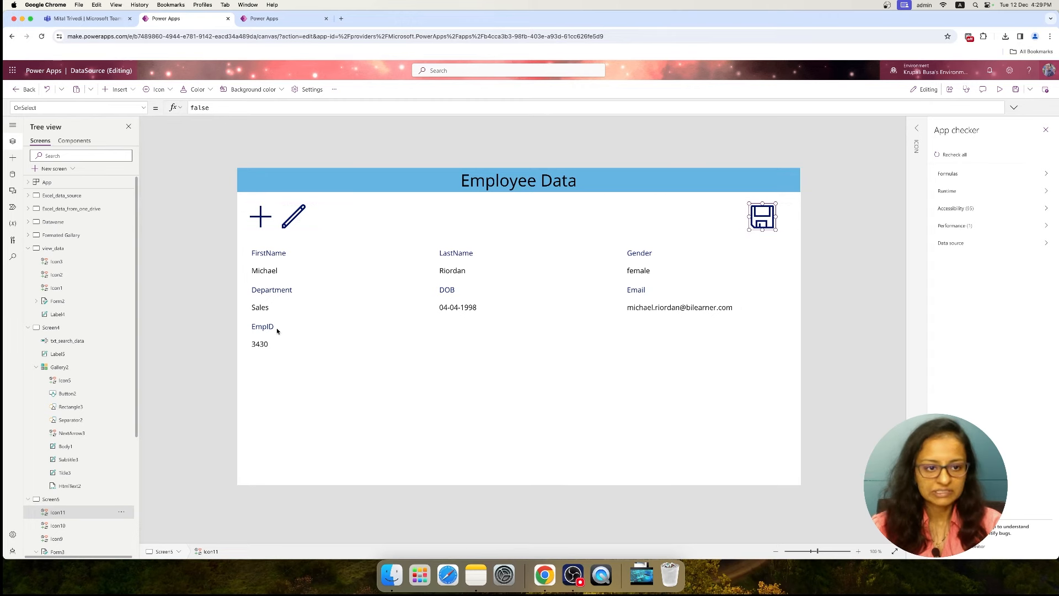
Set the pencil icon's OnSelect formula to EditForm(Form3)
{"action": "left_click", "coordinate": [299, 386]}
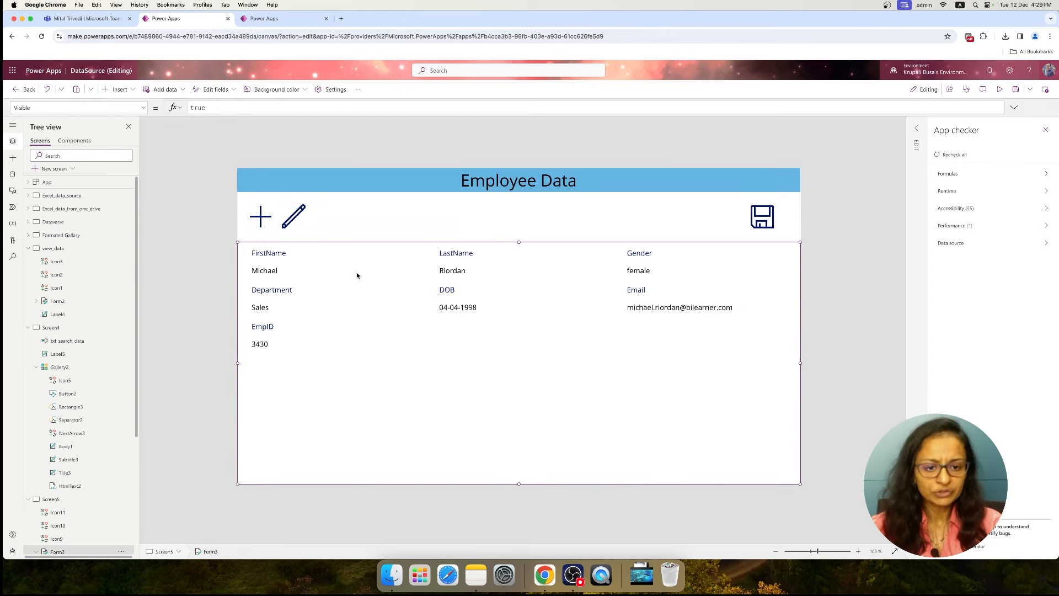
{"action": "left_click", "coordinate": [262, 215]}
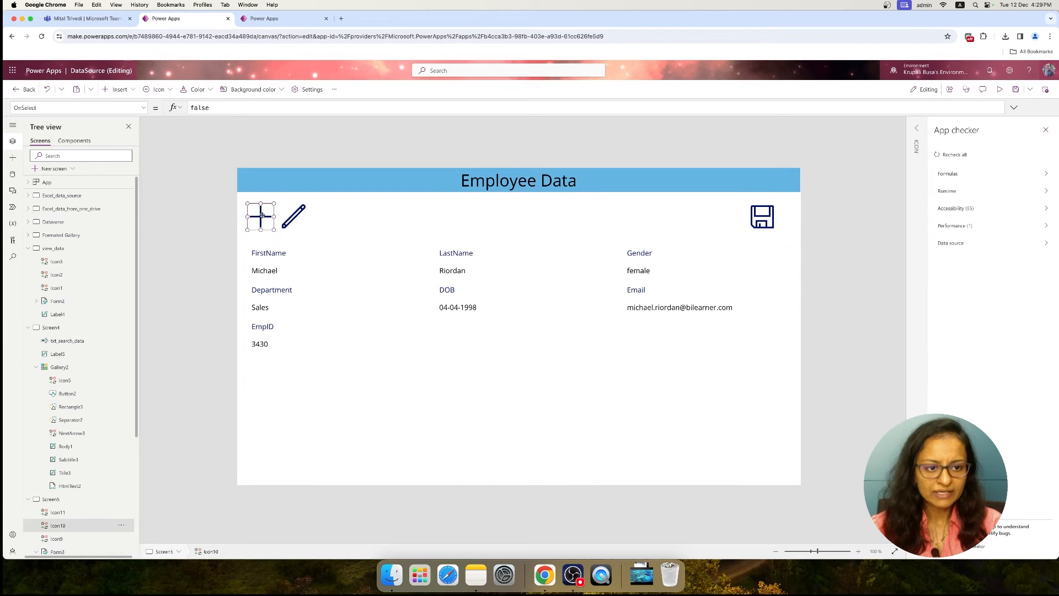
{"action": "left_click", "coordinate": [292, 218]}
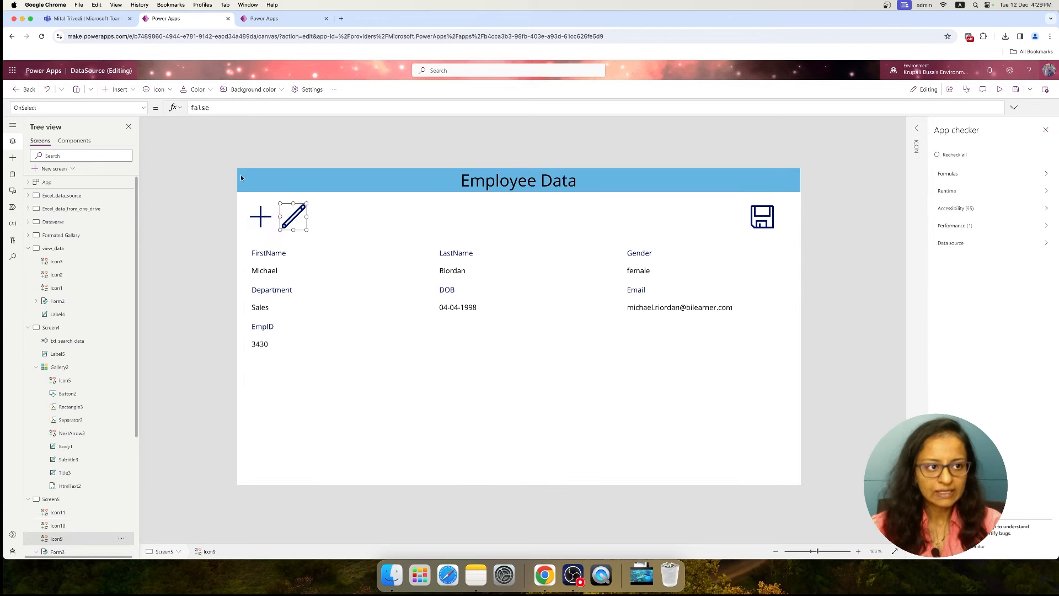
{"action": "double_click", "coordinate": [212, 107]}
{"action": "key", "text": "BackSpace"}
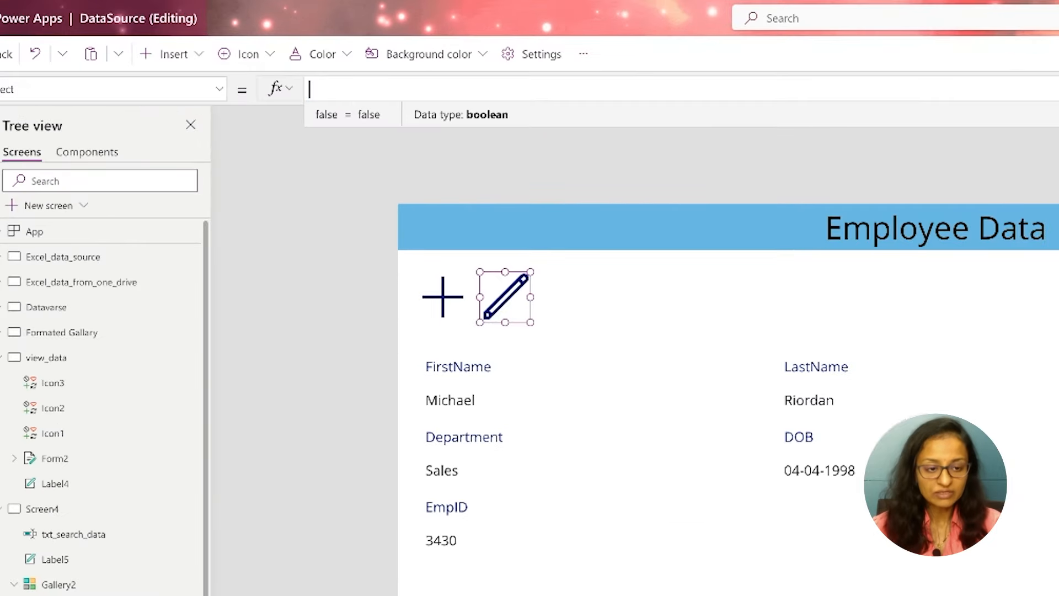
{"action": "type", "text": "edit"}
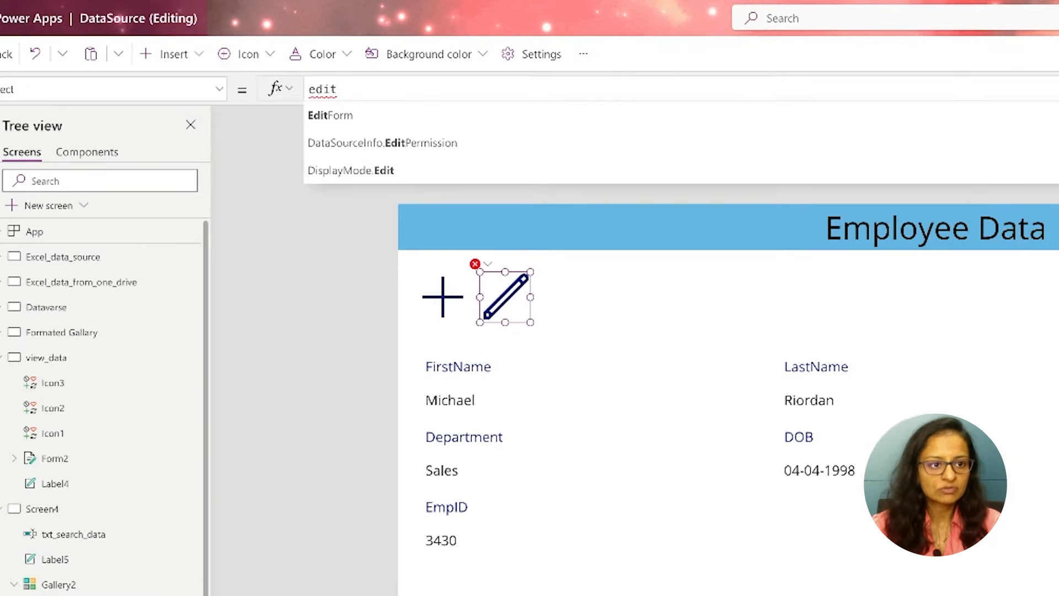
{"action": "left_click", "coordinate": [342, 115]}
{"action": "type", "text": "("}
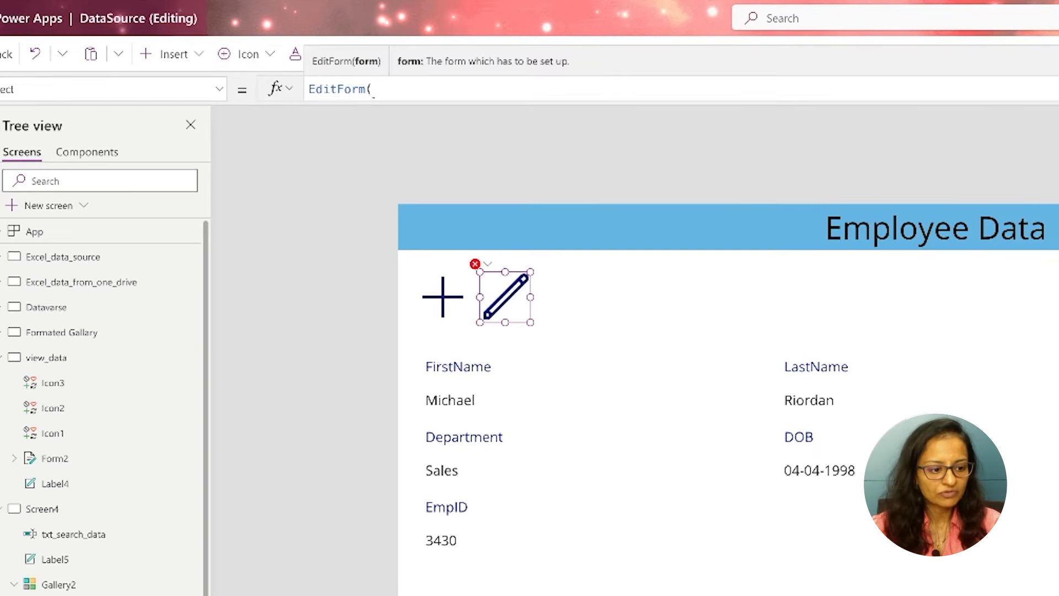
{"action": "scroll", "coordinate": [105, 403], "scroll_direction": "down", "scroll_amount": 2}
{"action": "type", "text": "form"}
{"action": "key", "text": "Down"}
{"action": "key", "text": "Down"}
{"action": "key", "text": "Down"}
{"action": "key", "text": "Down"}
{"action": "key", "text": "Down"}
{"action": "key", "text": "Down"}
{"action": "key", "text": "Down"}
{"action": "key", "text": "Down"}
{"action": "key", "text": "Down"}
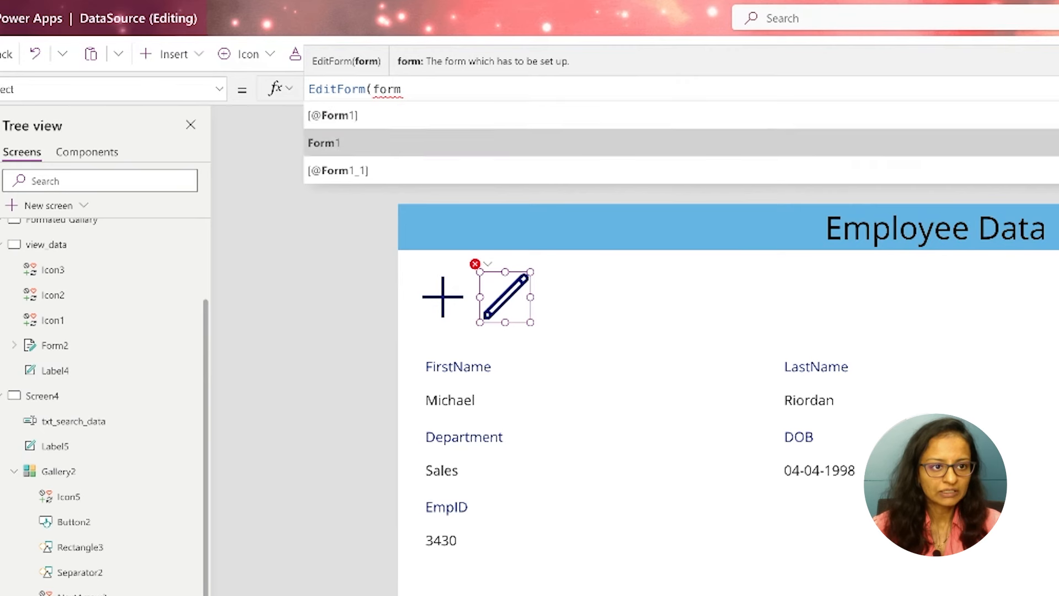
{"action": "key", "text": "Tab"}
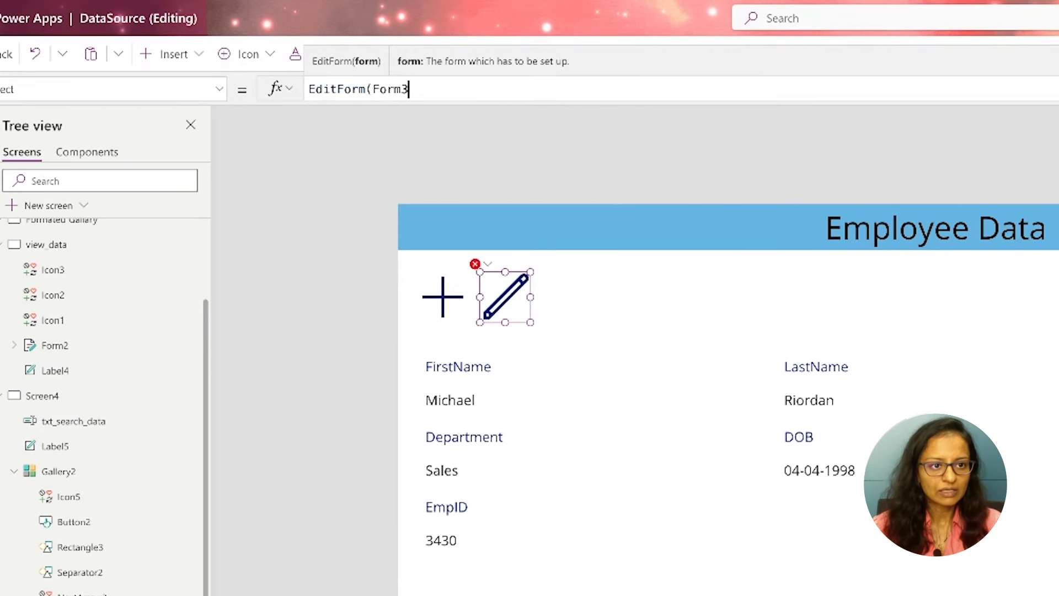
{"action": "type", "text": ")"}
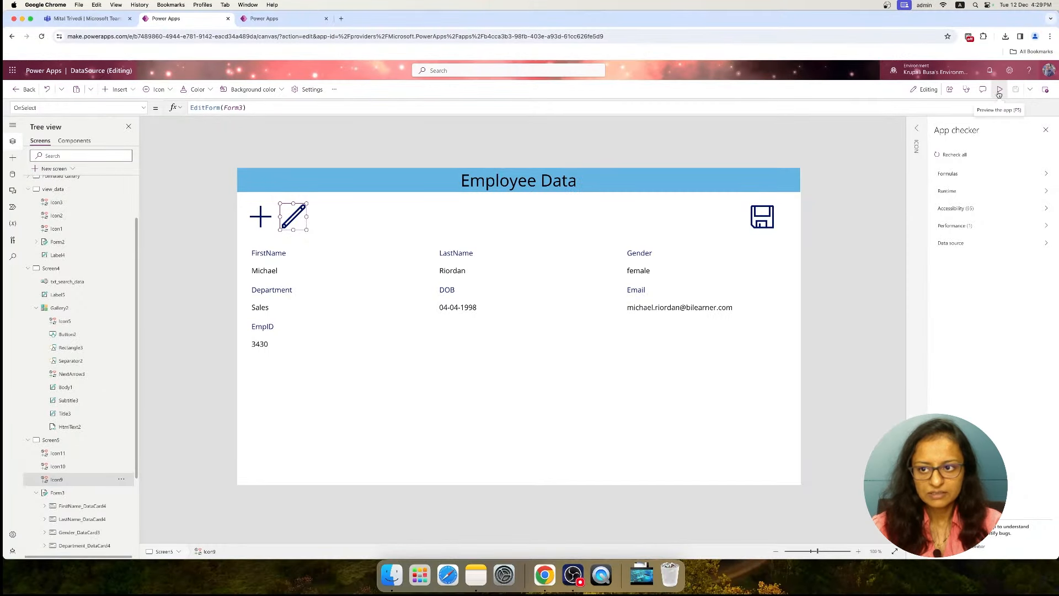
Preview the app from Screen4 and open the first employee's details through the next arrow
{"action": "left_click", "coordinate": [999, 94]}
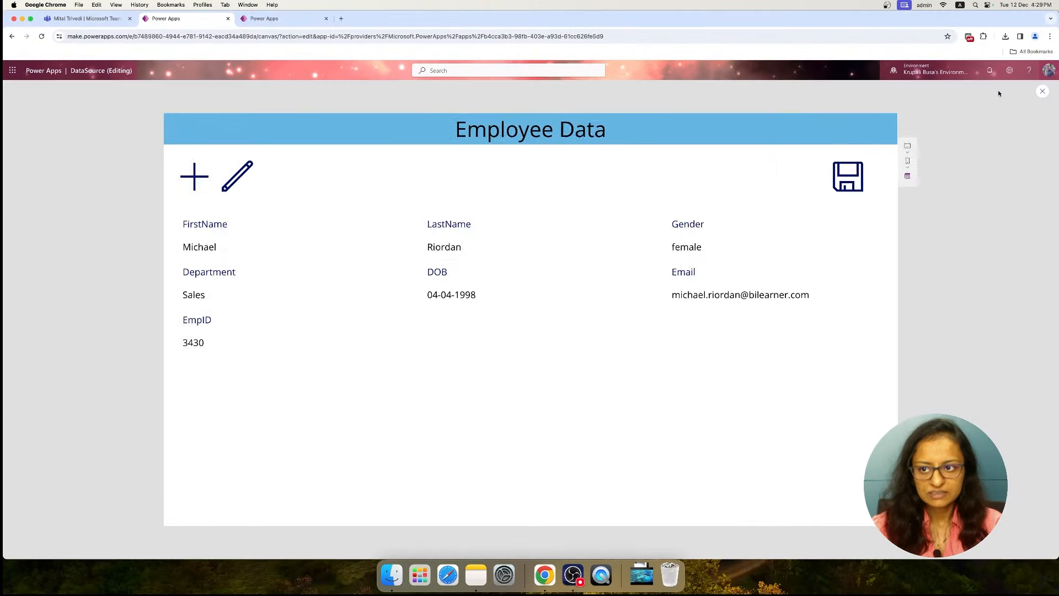
{"action": "left_click", "coordinate": [1042, 92]}
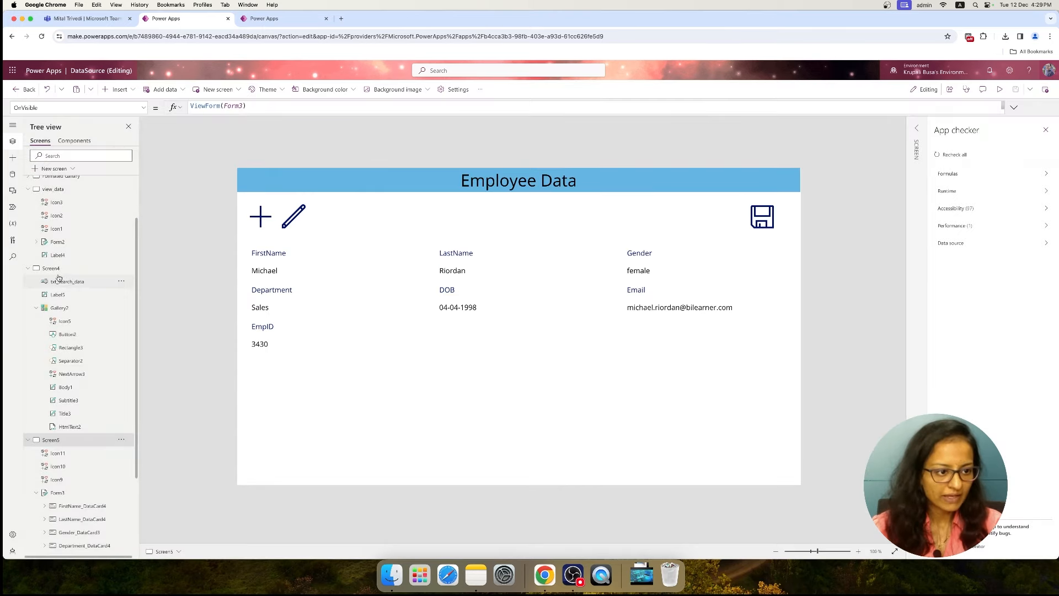
{"action": "left_click", "coordinate": [1001, 91]}
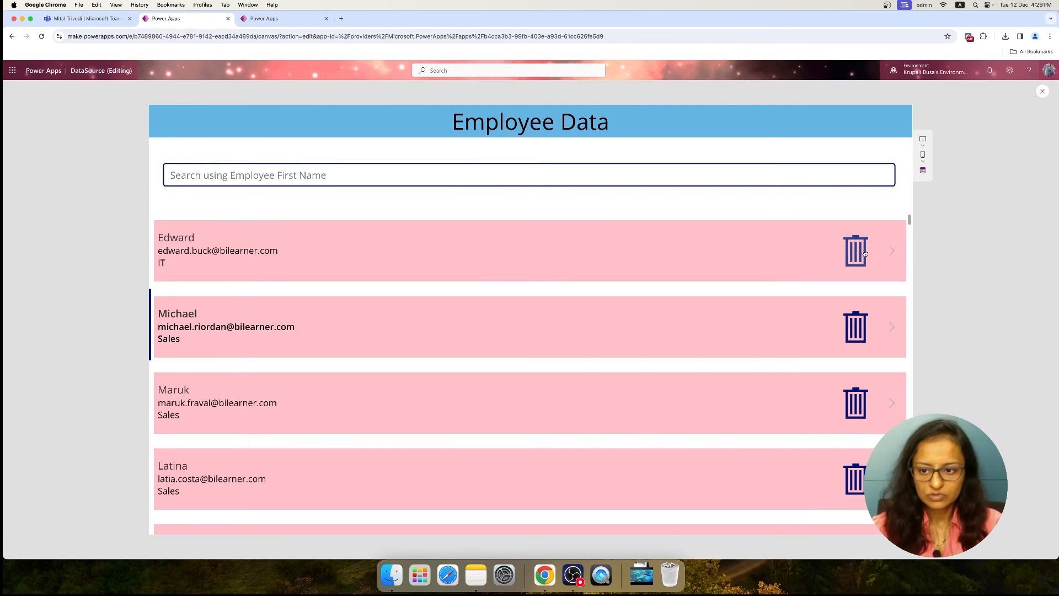
{"action": "left_click", "coordinate": [891, 251]}
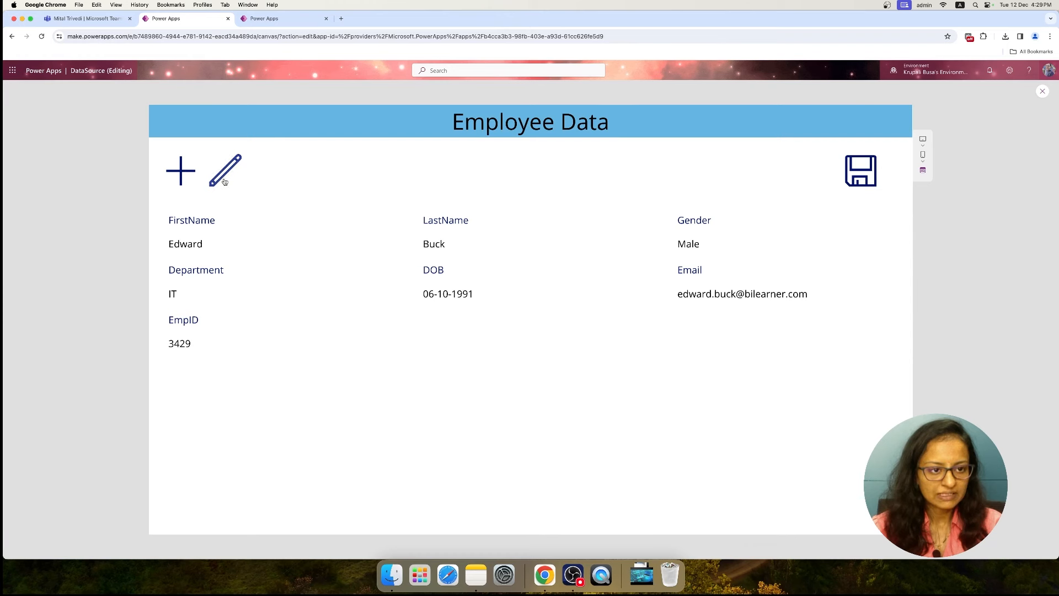
Switch the employee form to edit mode, set Department to sales, try the save icon, and exit the preview
{"action": "left_click", "coordinate": [224, 182]}
{"action": "left_click", "coordinate": [197, 301]}
{"action": "double_click", "coordinate": [197, 301]}
{"action": "key", "text": "BackSpace"}
{"action": "type", "text": "salas"}
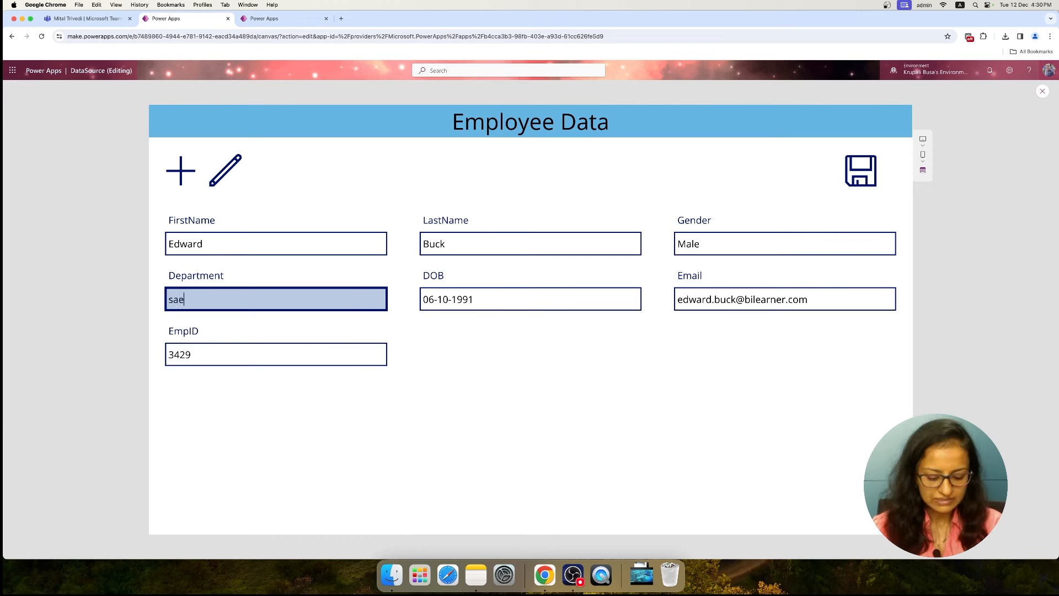
{"action": "type", "text": "e"}
{"action": "key", "text": "BackSpace"}
{"action": "type", "text": "lase"}
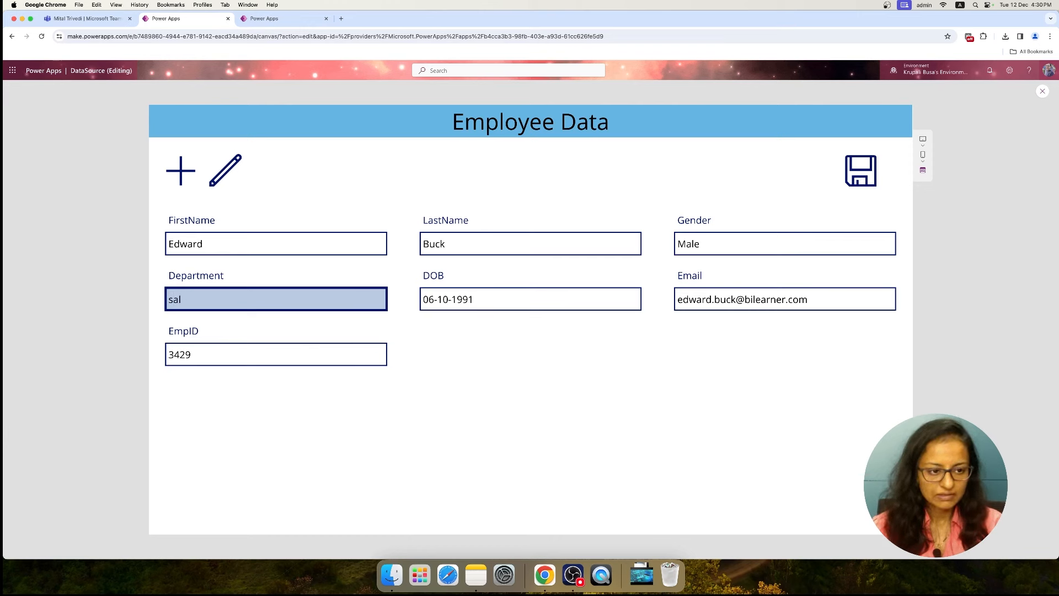
{"action": "left_click", "coordinate": [850, 176]}
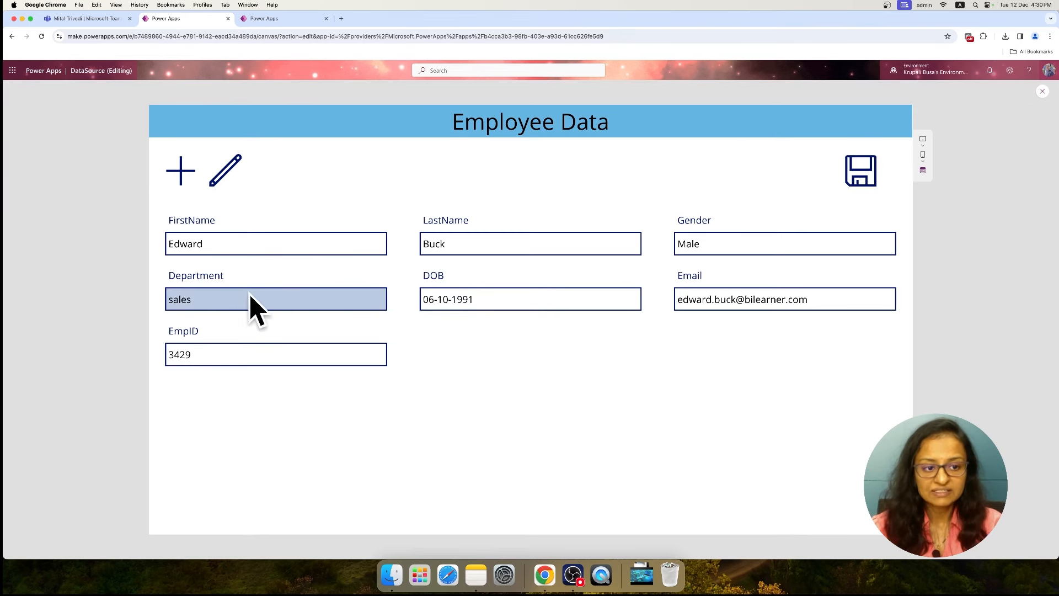
{"action": "left_click", "coordinate": [1042, 93]}
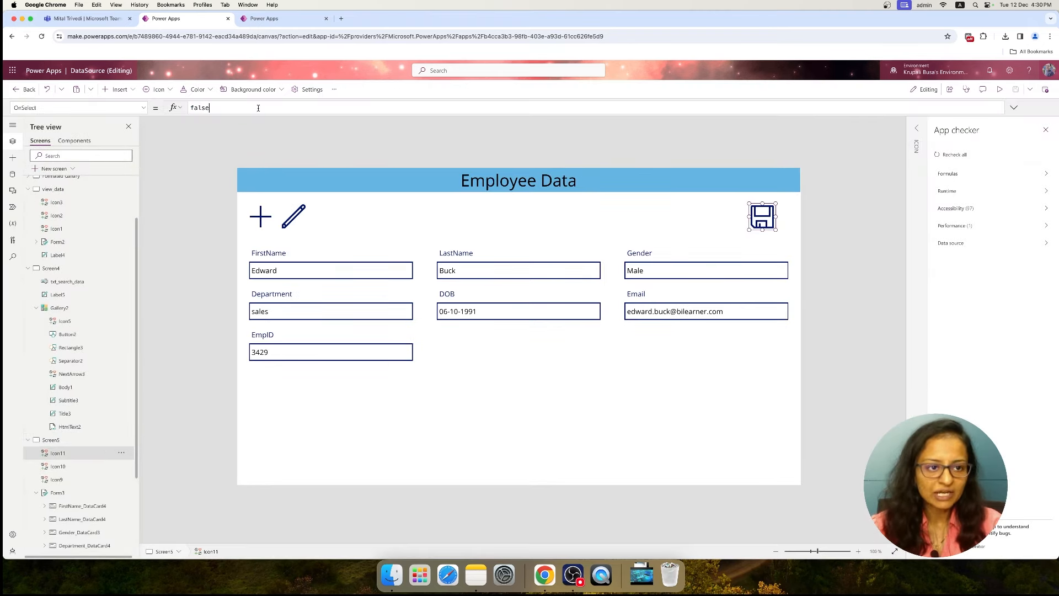
Set the save icon's OnSelect formula to SubmitForm(Form3);Navigate(Screen4)
{"action": "key", "text": "BackSpace"}
{"action": "key", "text": "BackSpace"}
{"action": "key", "text": "BackSpace"}
{"action": "key", "text": "BackSpace"}
{"action": "type", "text": "subst"}
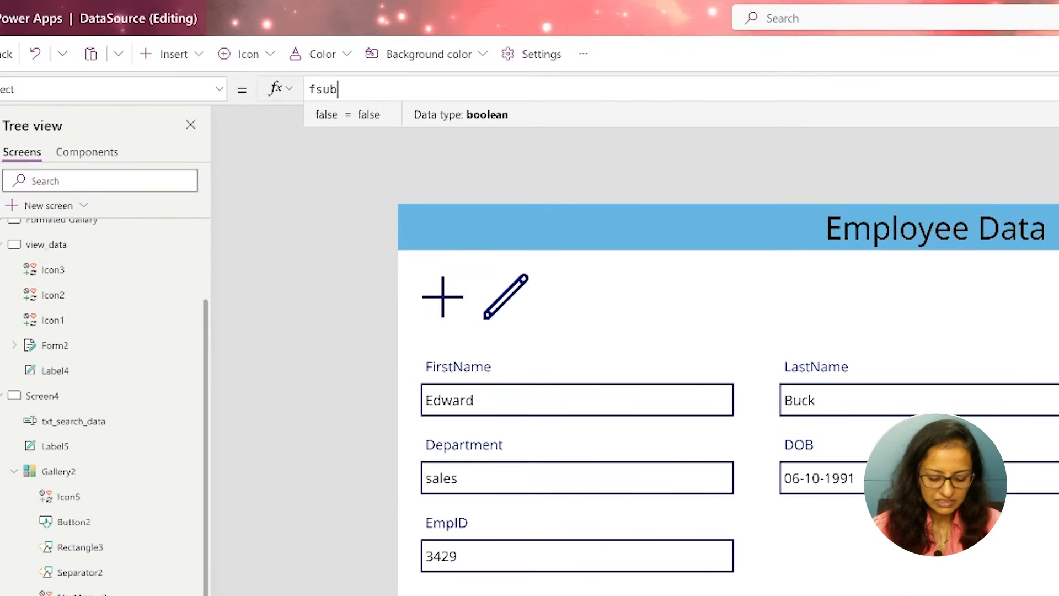
{"action": "key", "text": "BackSpace"}
{"action": "key", "text": "BackSpace"}
{"action": "key", "text": "BackSpace"}
{"action": "key", "text": "BackSpace"}
{"action": "key", "text": "BackSpace"}
{"action": "key", "text": "BackSpace"}
{"action": "type", "text": "sub"}
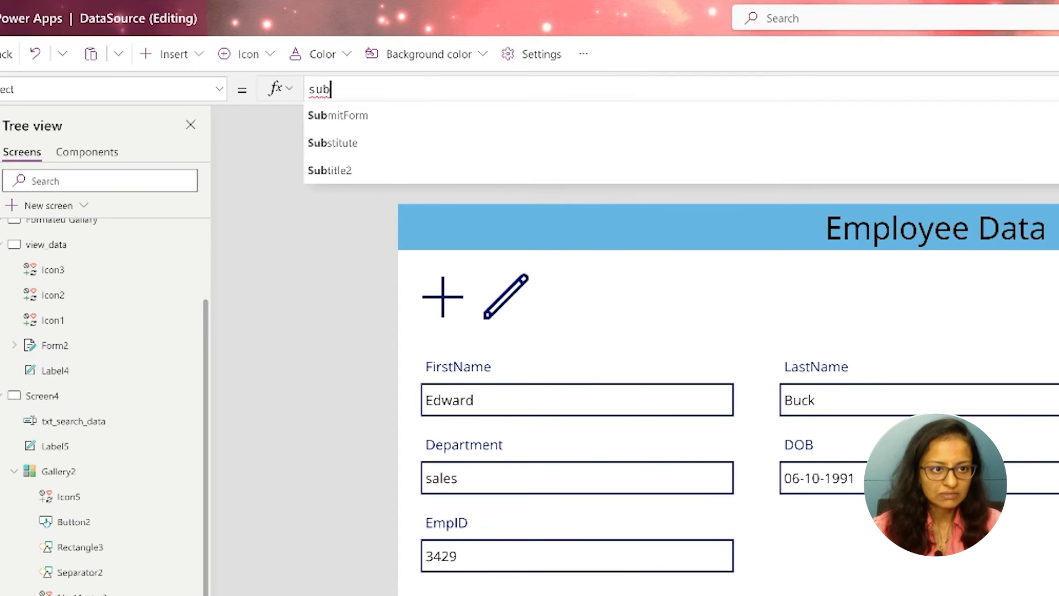
{"action": "left_click", "coordinate": [379, 116]}
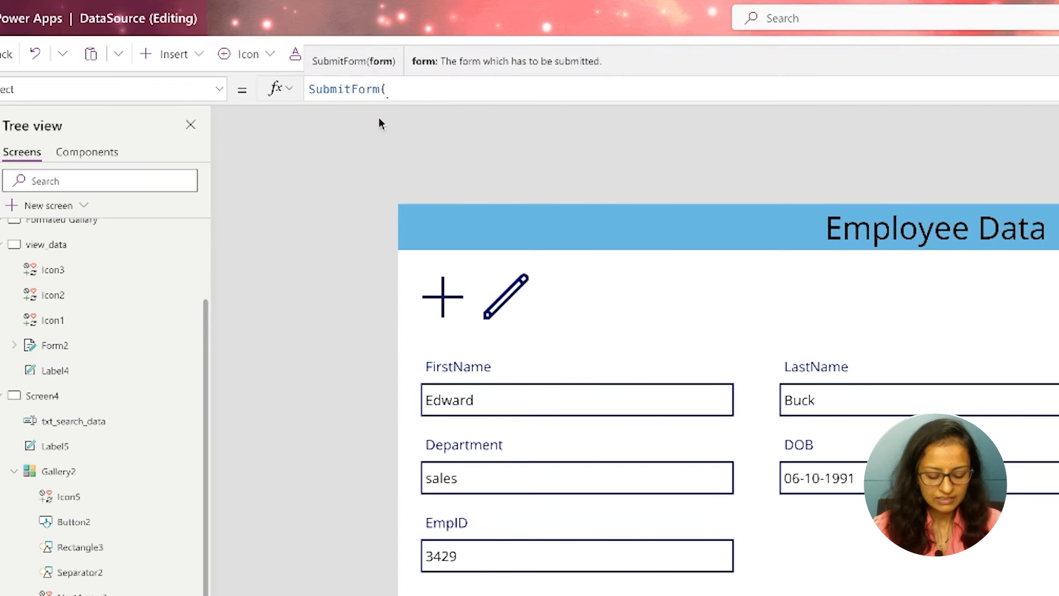
{"action": "type", "text": "for"}
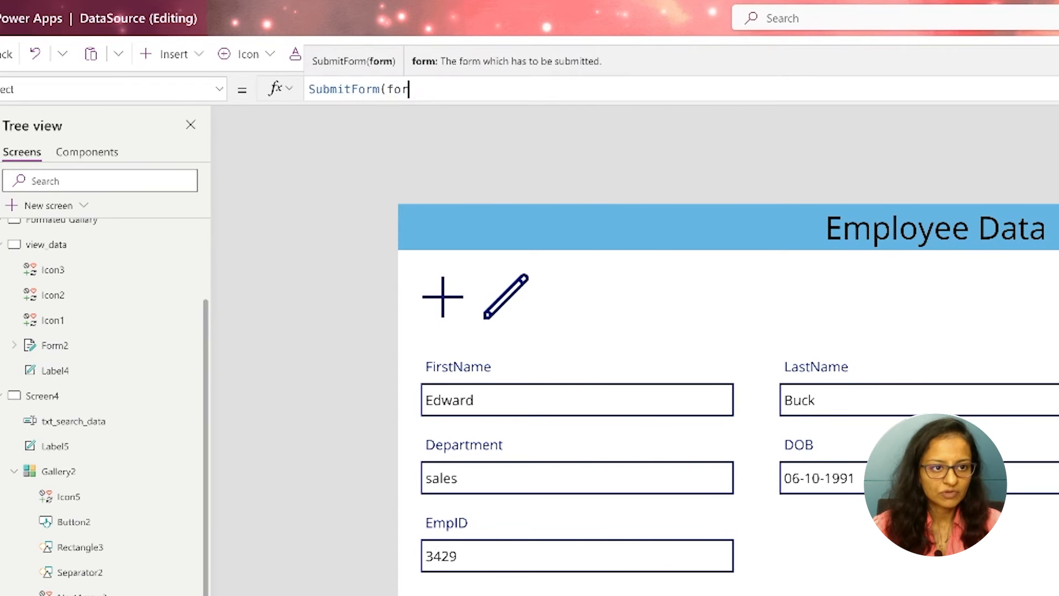
{"action": "key", "text": "BackSpace"}
{"action": "type", "text": "rm3"}
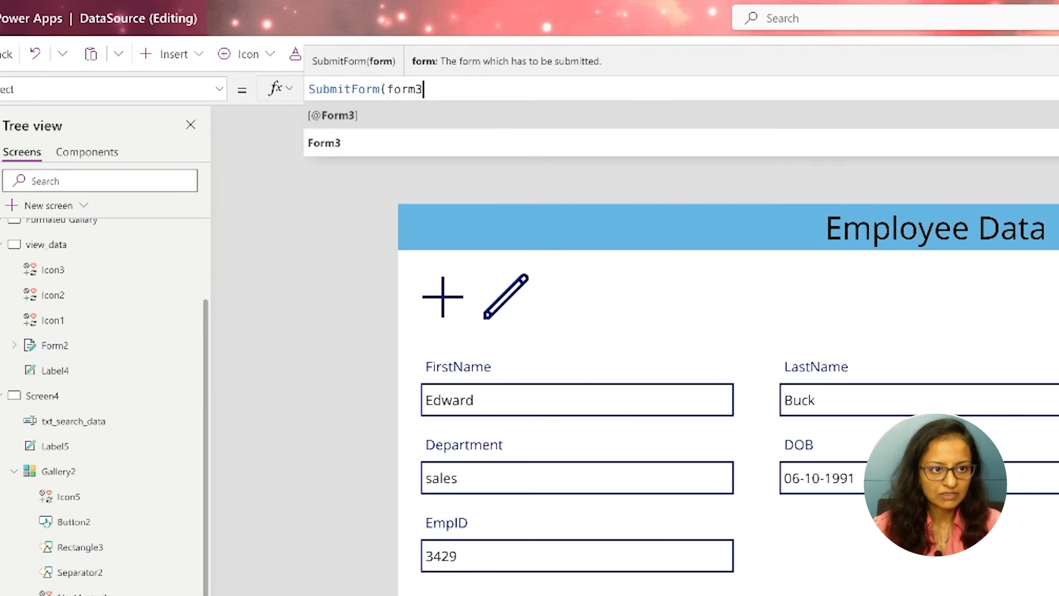
{"action": "type", "text": ");"}
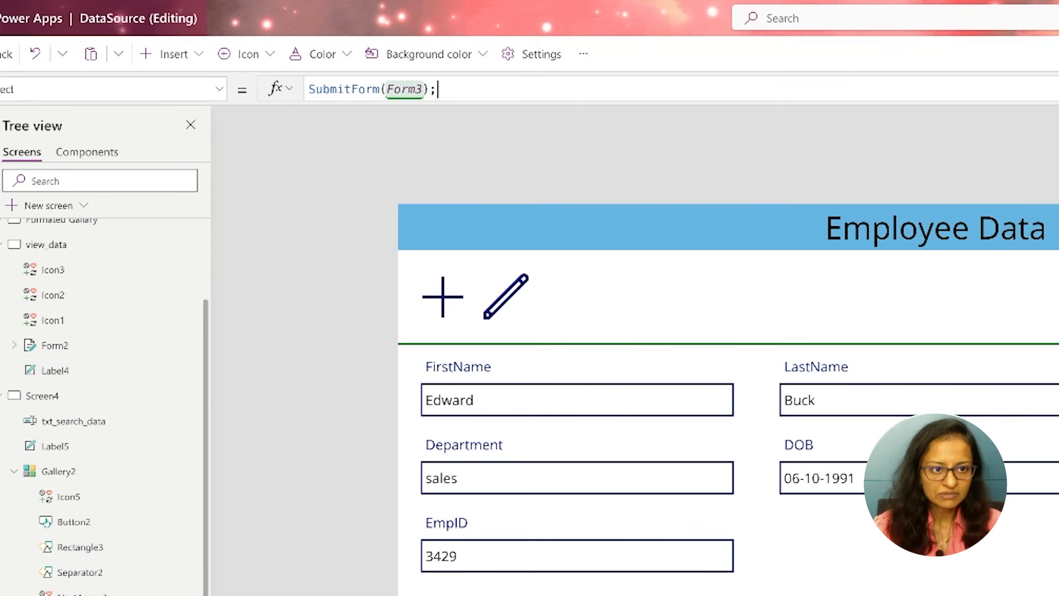
{"action": "type", "text": "navi"}
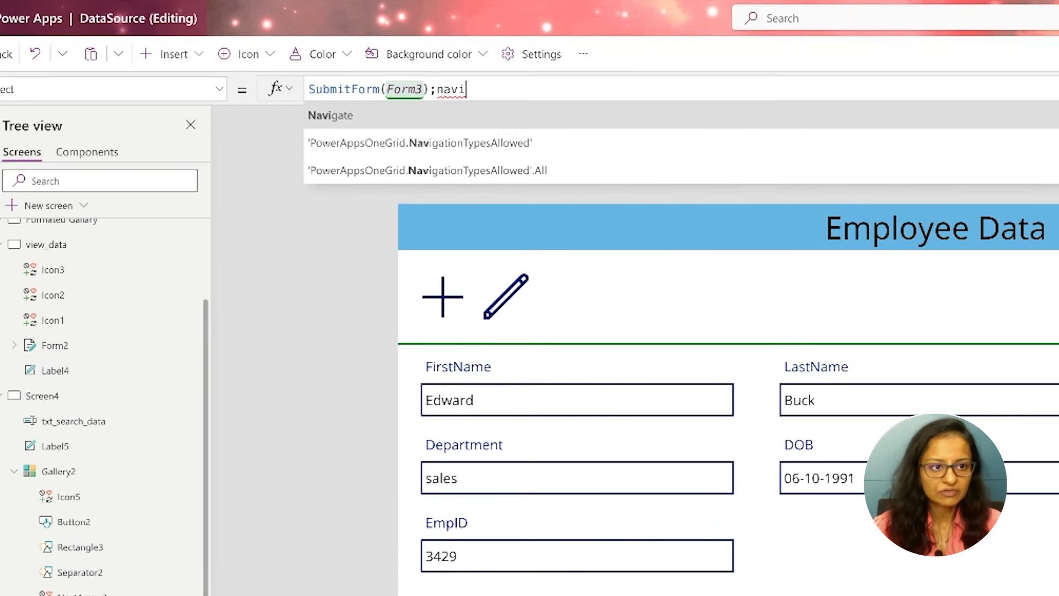
{"action": "key", "text": "Return"}
{"action": "key", "text": "BackSpace"}
{"action": "type", "text": "ga"}
{"action": "key", "text": "Tab"}
{"action": "type", "text": "scree"}
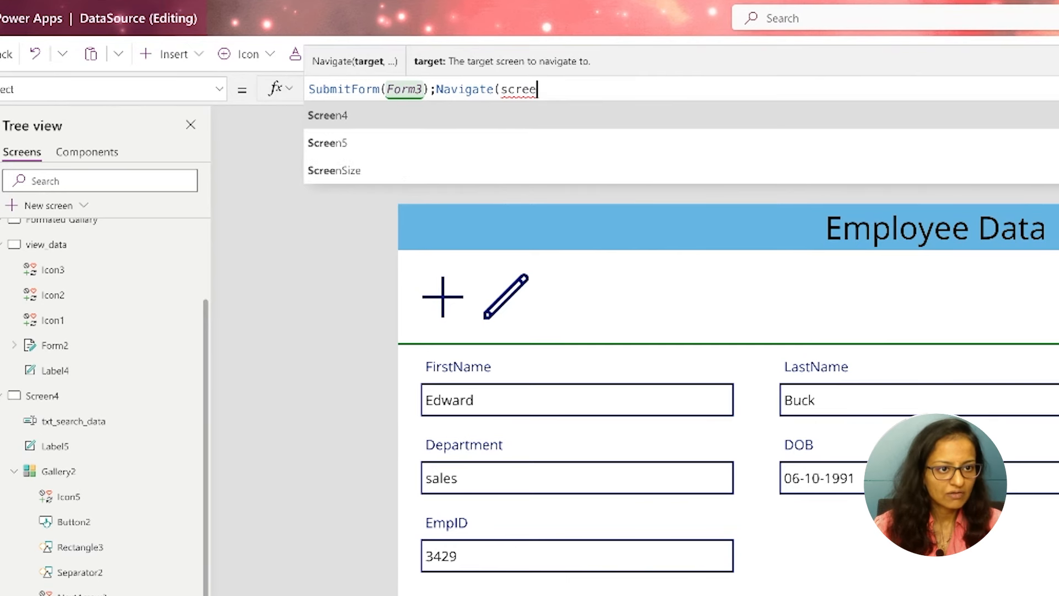
{"action": "key", "text": "Tab"}
{"action": "type", "text": ")"}
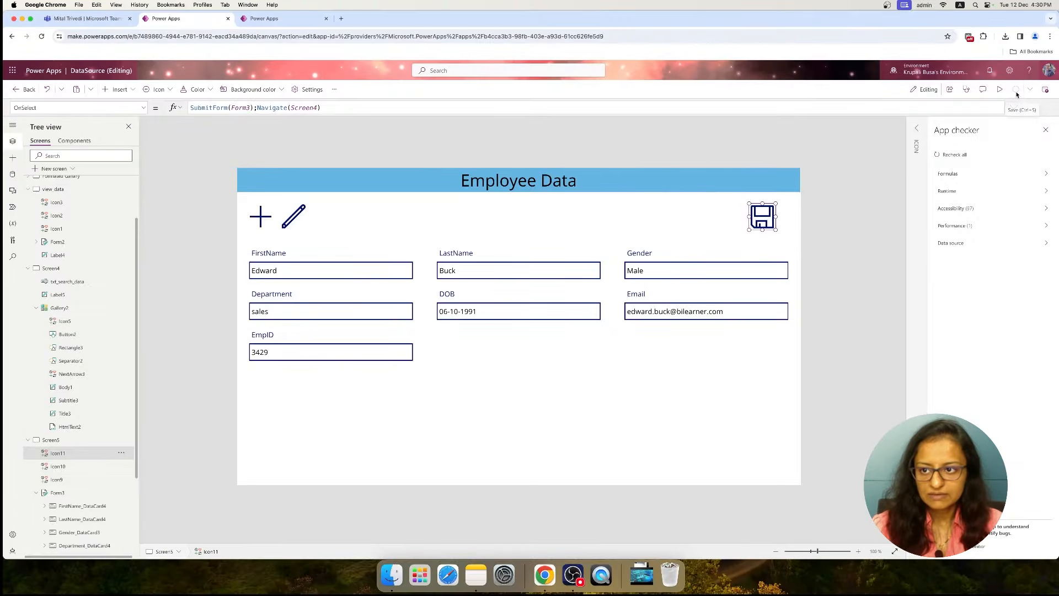
Preview the form, set the employee's Department to Production, save the record with the save icon, and exit the preview
{"action": "left_click", "coordinate": [1000, 90]}
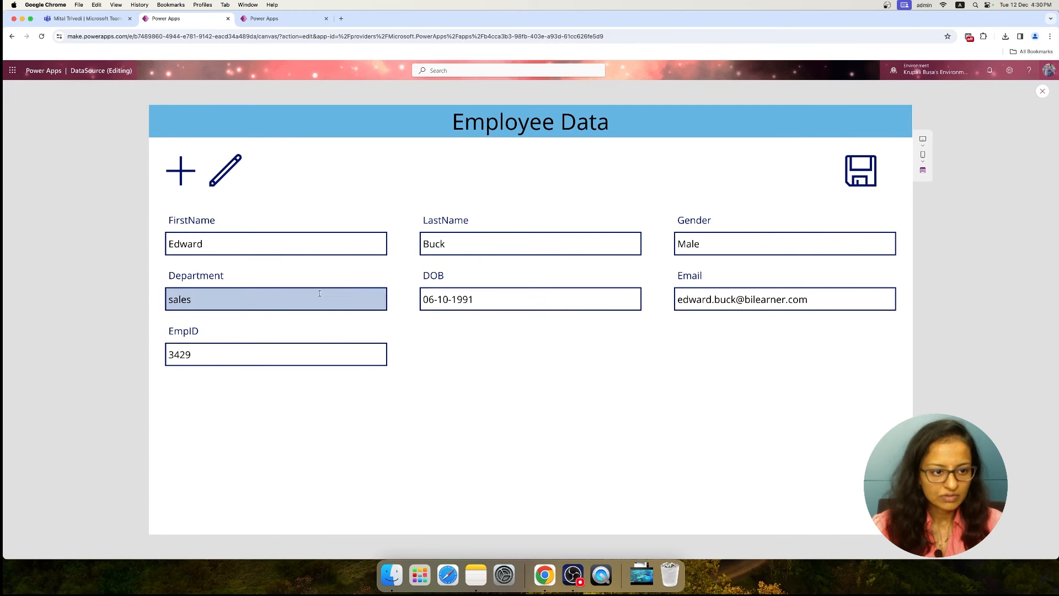
{"action": "left_click", "coordinate": [232, 299]}
{"action": "key", "text": "BackSpace"}
{"action": "key", "text": "BackSpace"}
{"action": "key", "text": "BackSpace"}
{"action": "key", "text": "BackSpace"}
{"action": "key", "text": "BackSpace"}
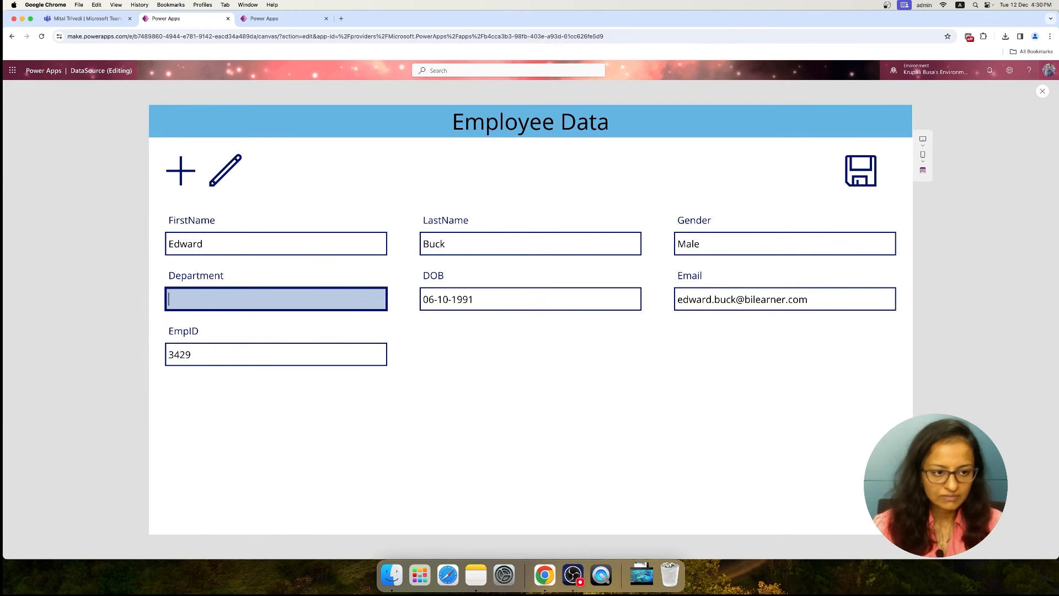
{"action": "type", "text": "Production"}
{"action": "left_click", "coordinate": [856, 176]}
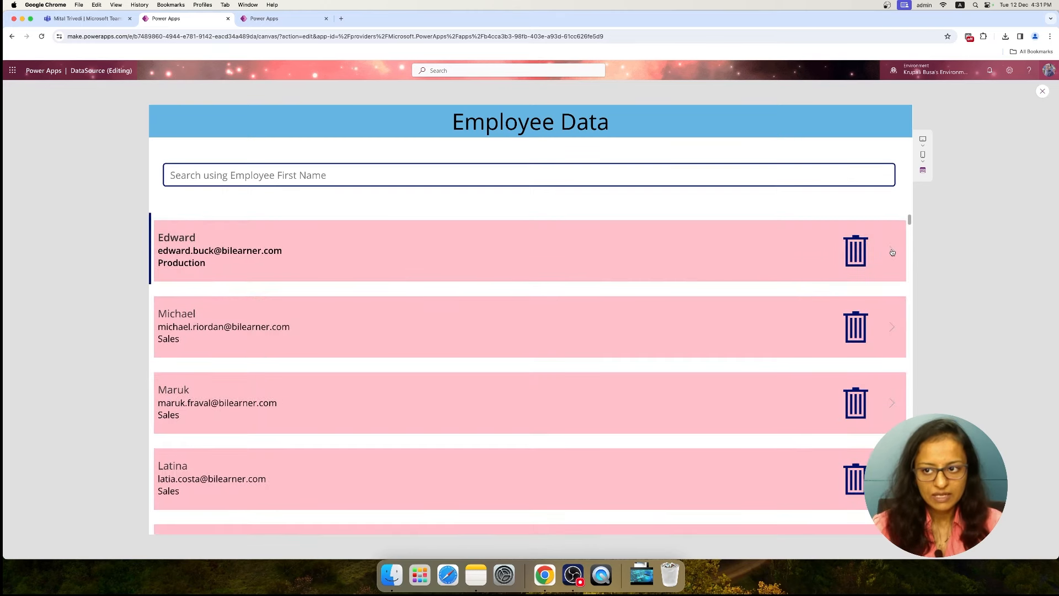
{"action": "left_click", "coordinate": [1042, 93]}
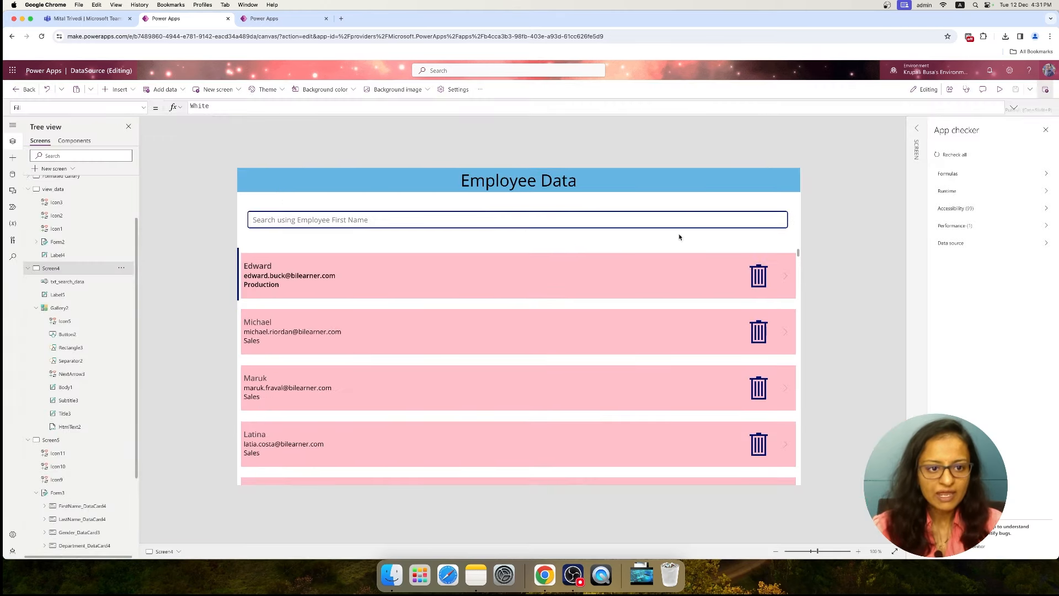
Set the OnSelect formula of Screen5's plus icon to NewForm(Form3) and save the app
{"action": "left_click", "coordinate": [50, 439]}
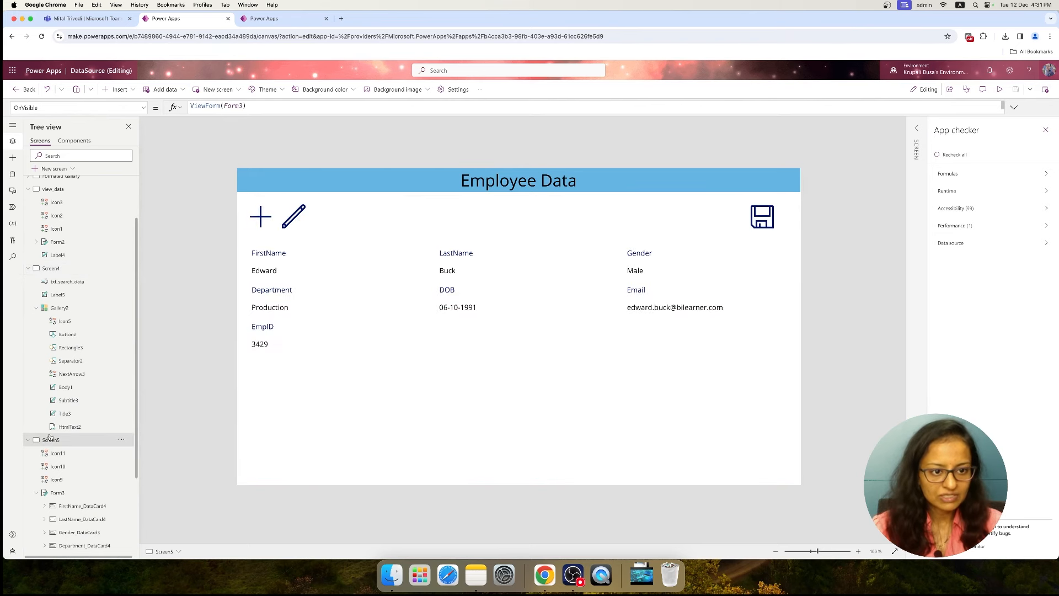
{"action": "left_click", "coordinate": [266, 218]}
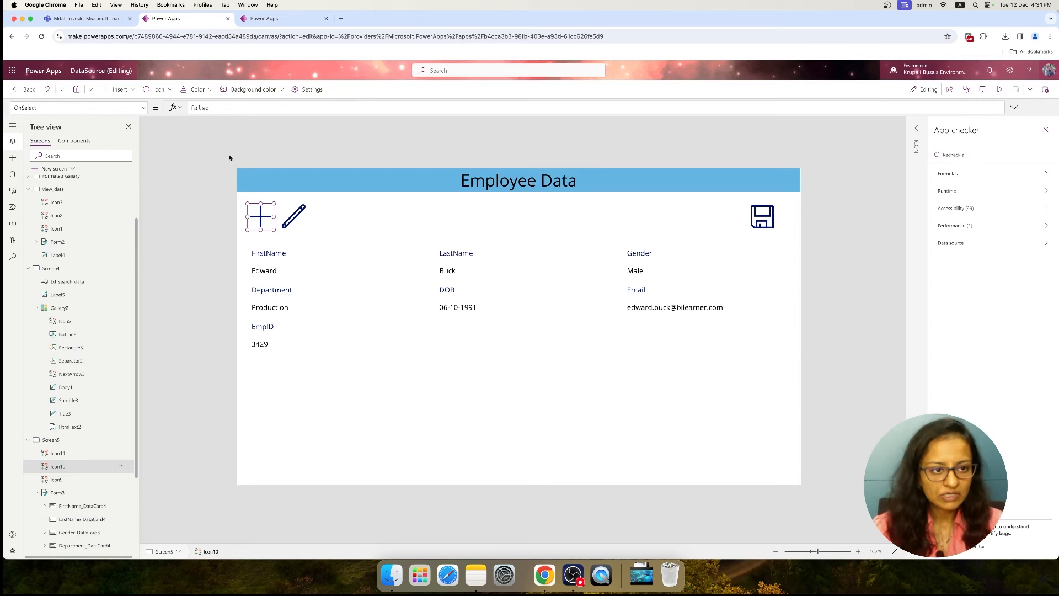
{"action": "double_click", "coordinate": [199, 107]}
{"action": "key", "text": "BackSpace"}
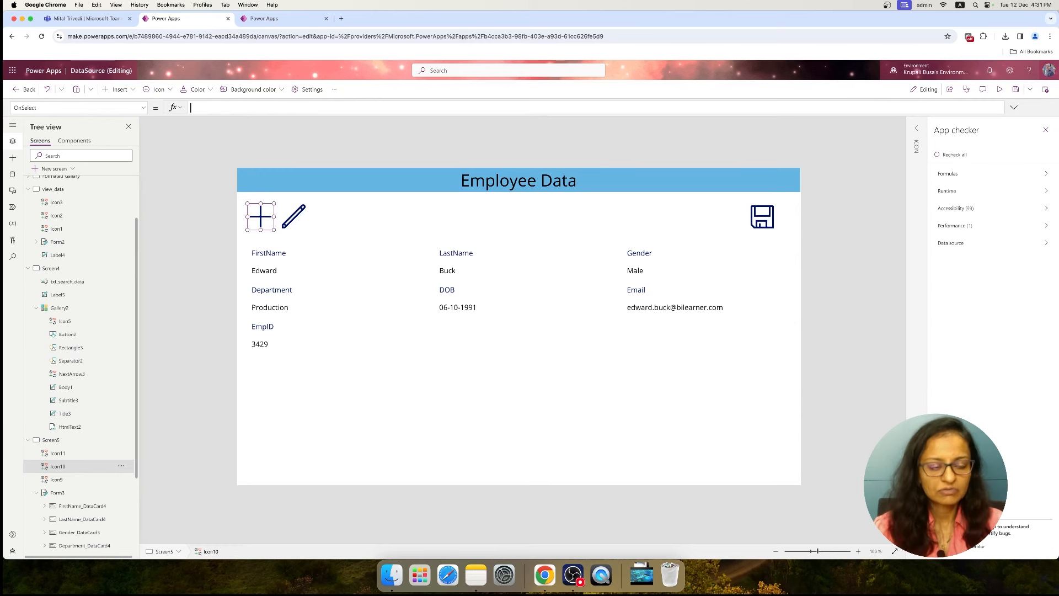
{"action": "type", "text": "New"}
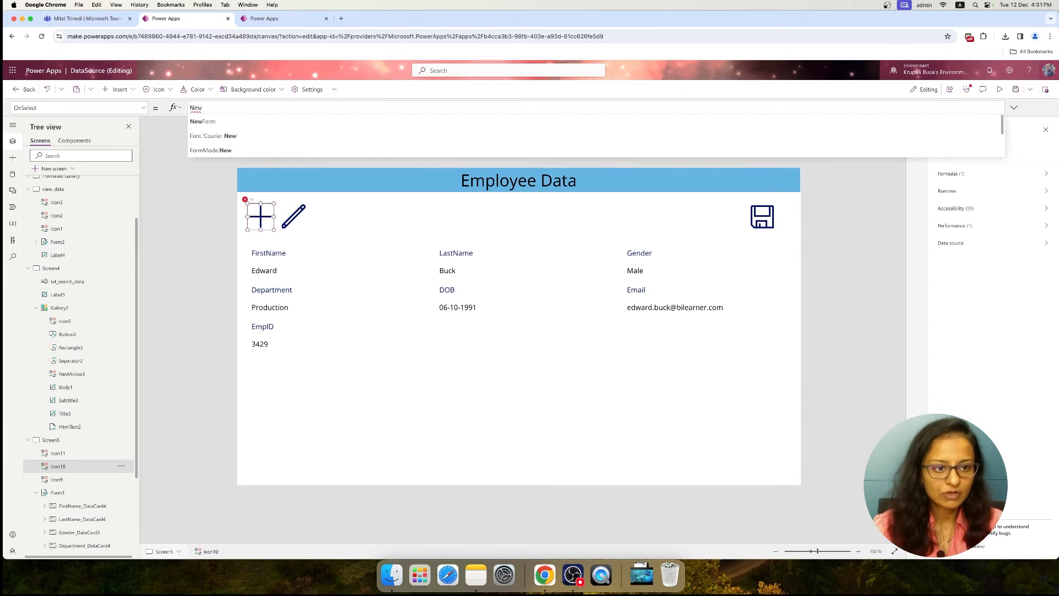
{"action": "left_click", "coordinate": [221, 122]}
{"action": "type", "text": "from"}
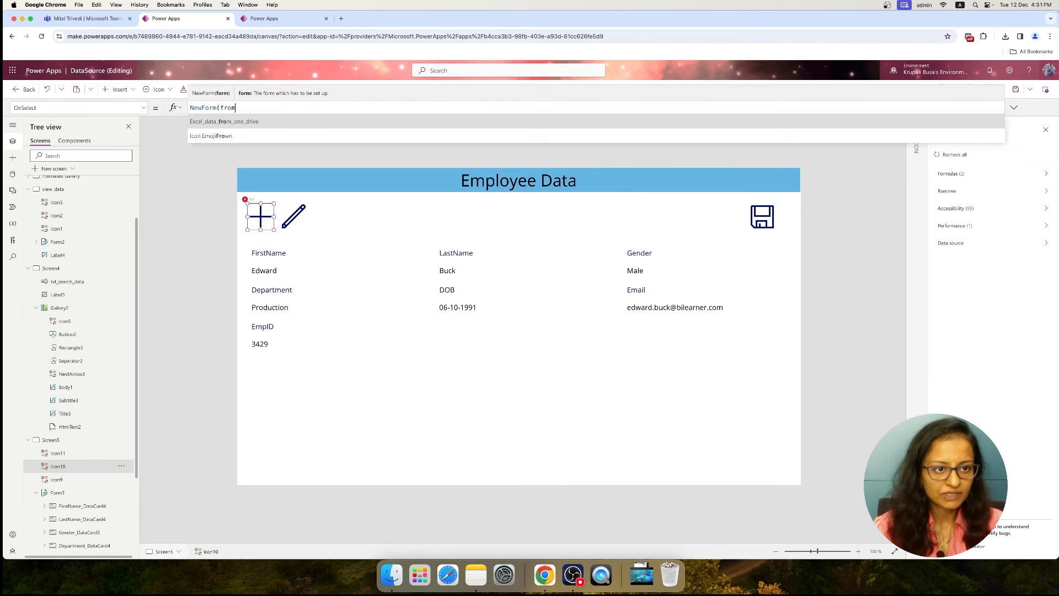
{"action": "key", "text": "BackSpace"}
{"action": "type", "text": "or"}
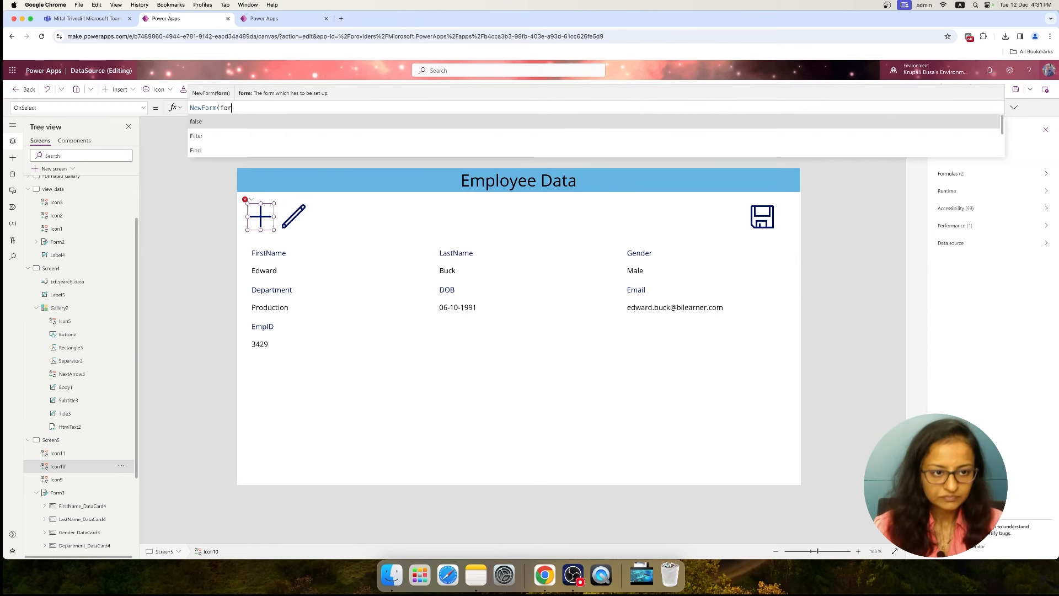
{"action": "type", "text": "m3)"}
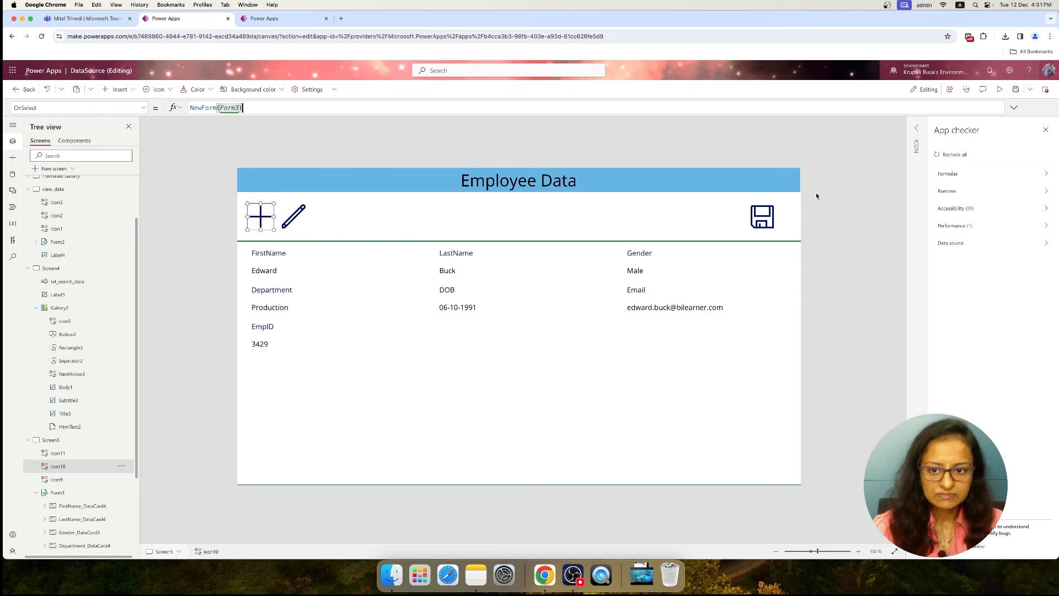
{"action": "left_click", "coordinate": [1016, 90]}
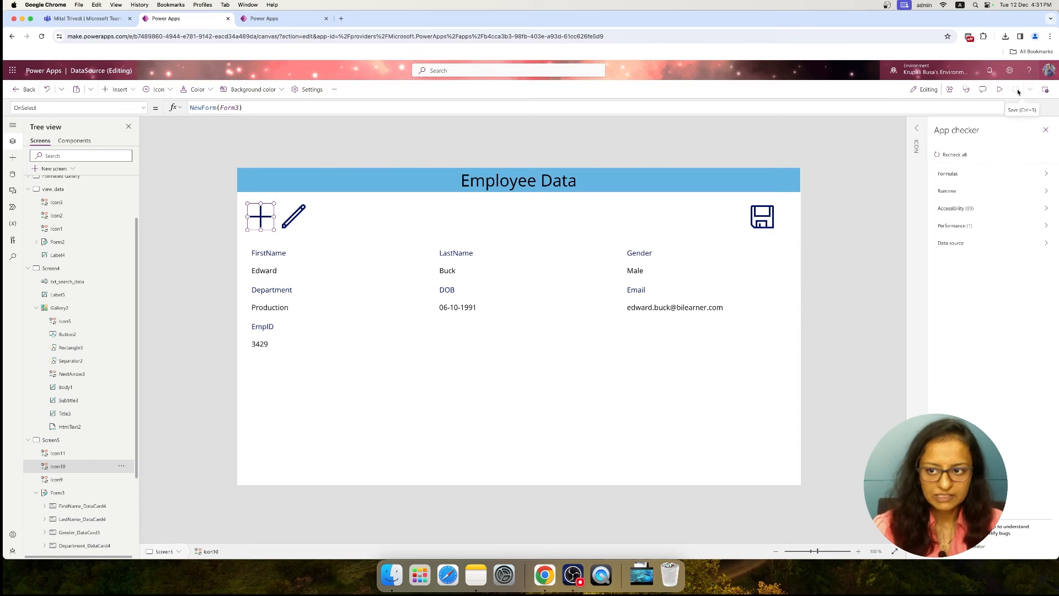
Preview the app, start a new employee record, and enter the first name, last name and Gender Female
{"action": "left_click", "coordinate": [999, 90]}
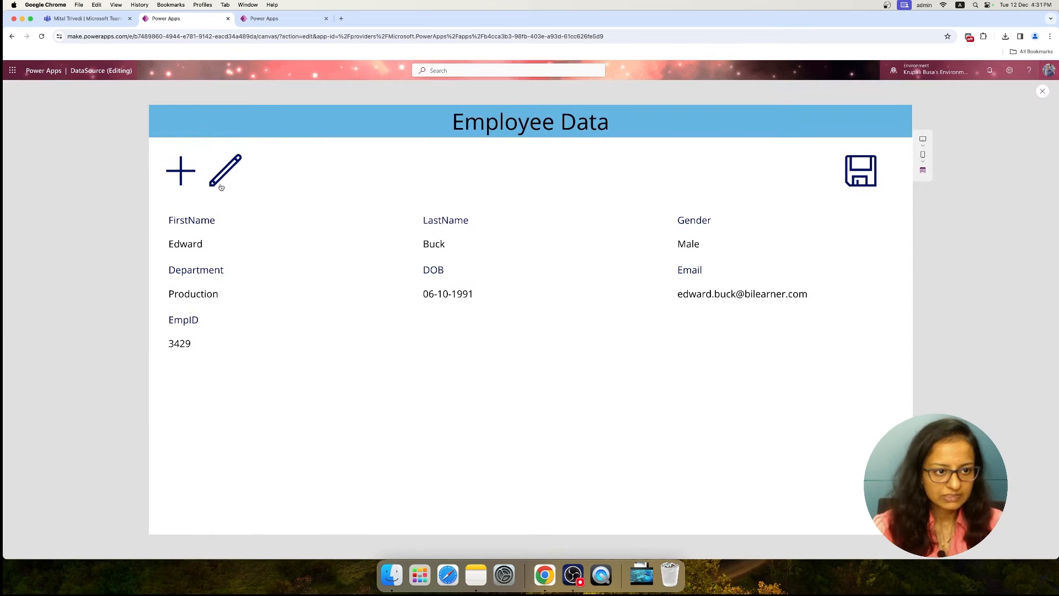
{"action": "left_click", "coordinate": [221, 187]}
{"action": "left_click", "coordinate": [192, 245]}
{"action": "left_click", "coordinate": [482, 241]}
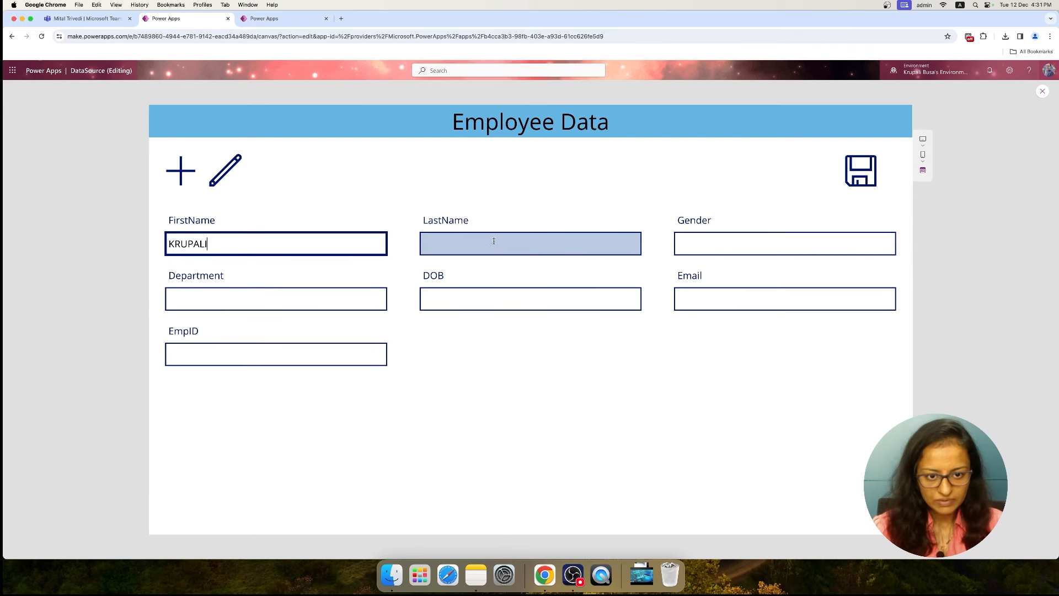
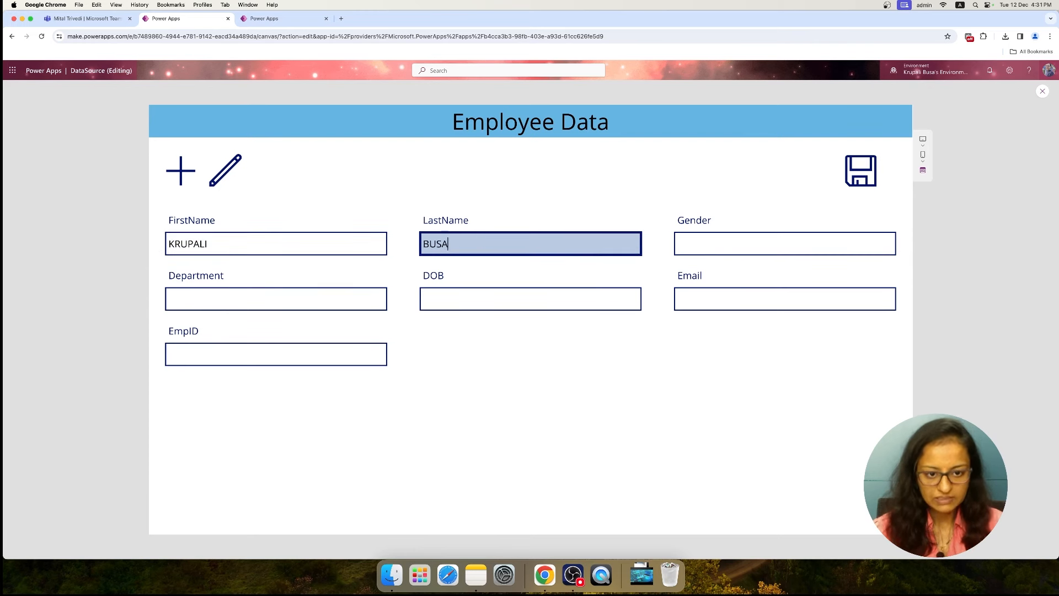
{"action": "left_click", "coordinate": [727, 247]}
{"action": "type", "text": "Female"}
Complete the new record with Department IT, the date of birth, e-mail and employee ID, and submit it with the save icon
{"action": "left_click", "coordinate": [310, 313]}
{"action": "left_click", "coordinate": [308, 303]}
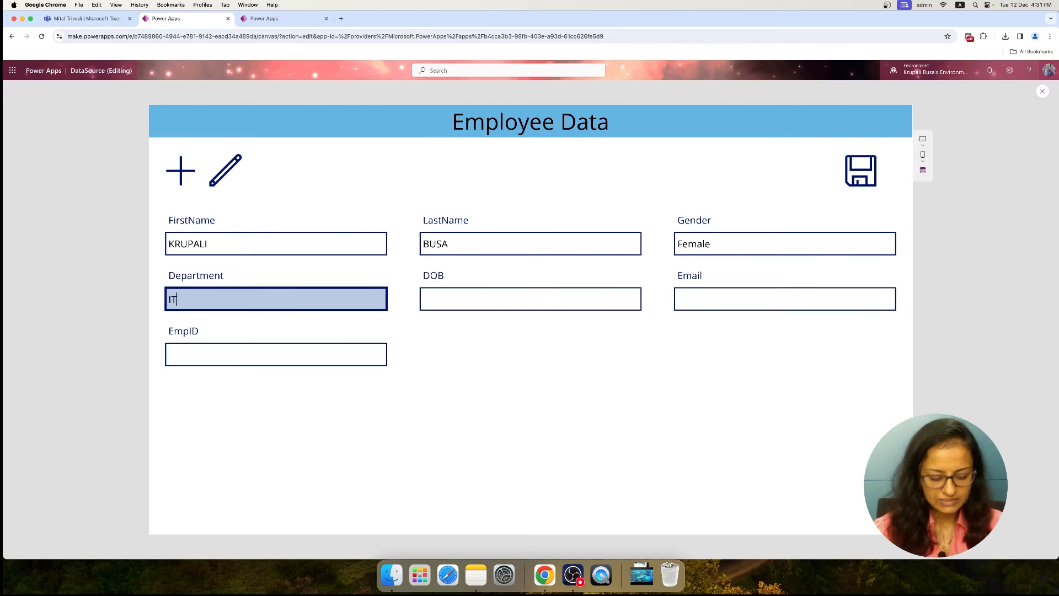
{"action": "left_click", "coordinate": [444, 301]}
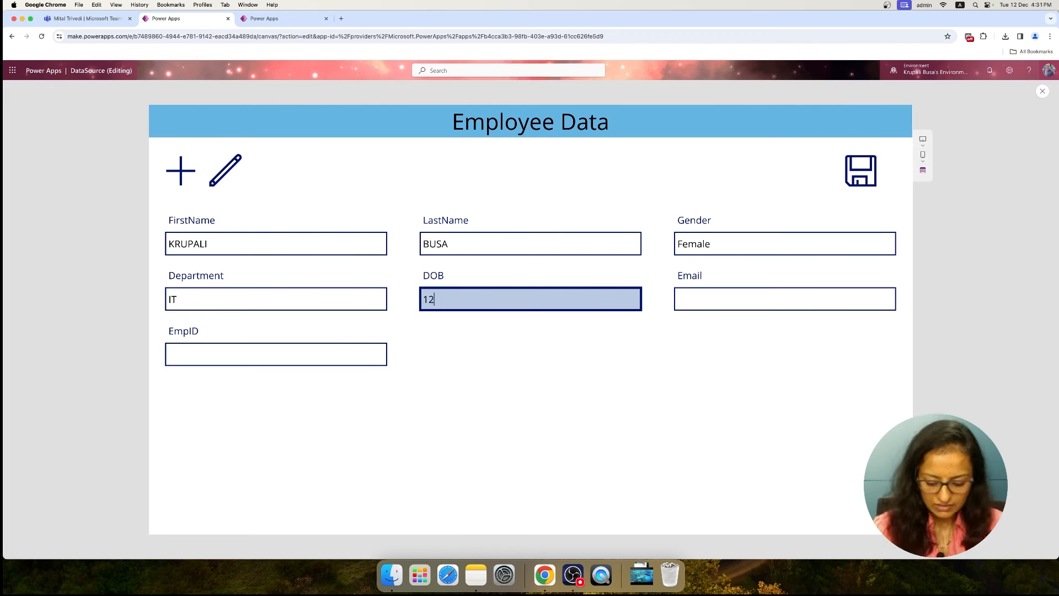
{"action": "type", "text": "12/12/2000"}
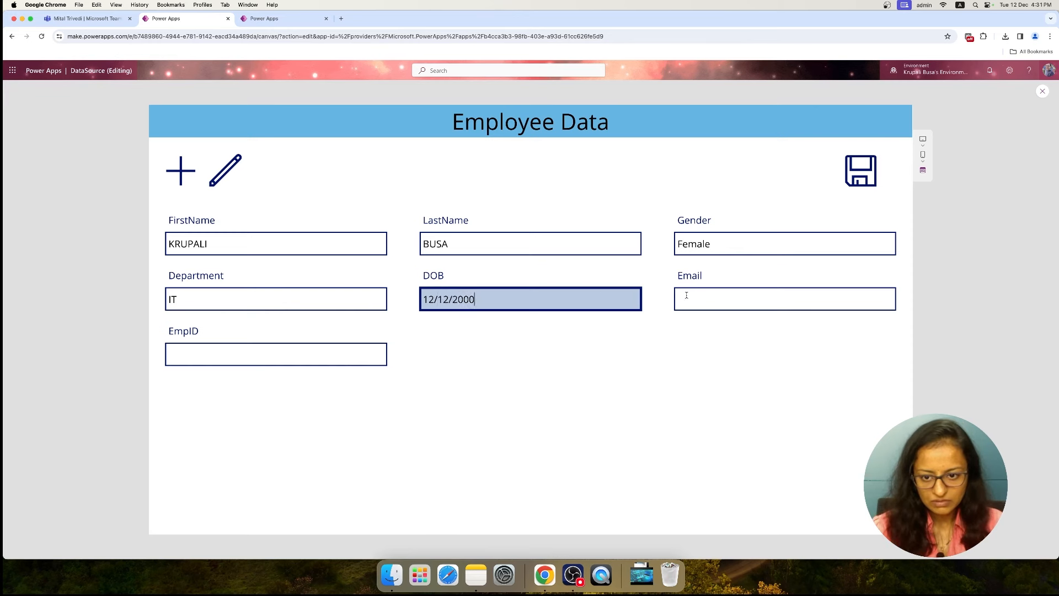
{"action": "left_click", "coordinate": [718, 299]}
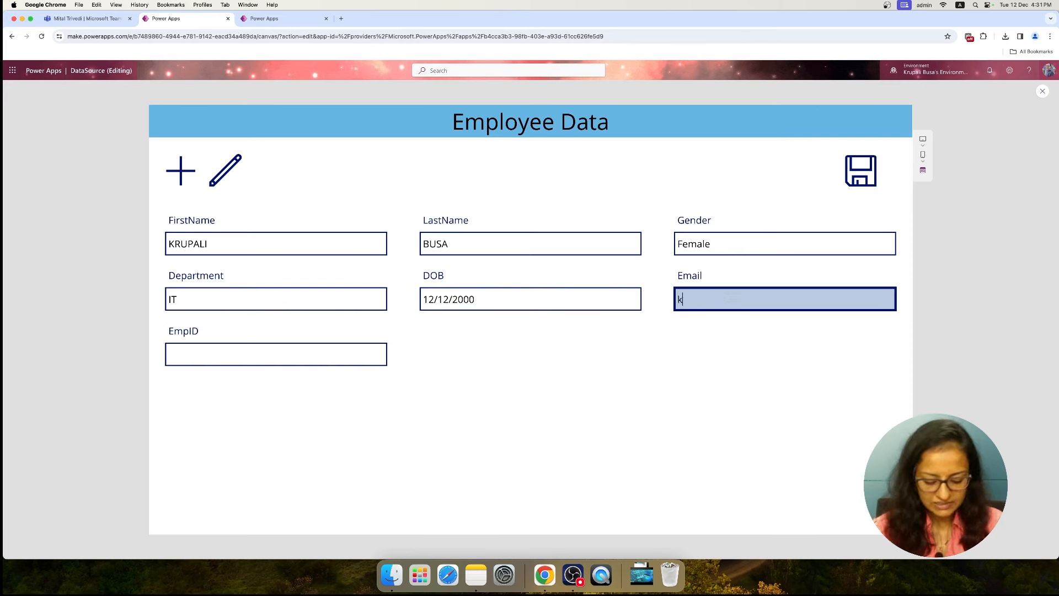
{"action": "type", "text": "gmail.com"}
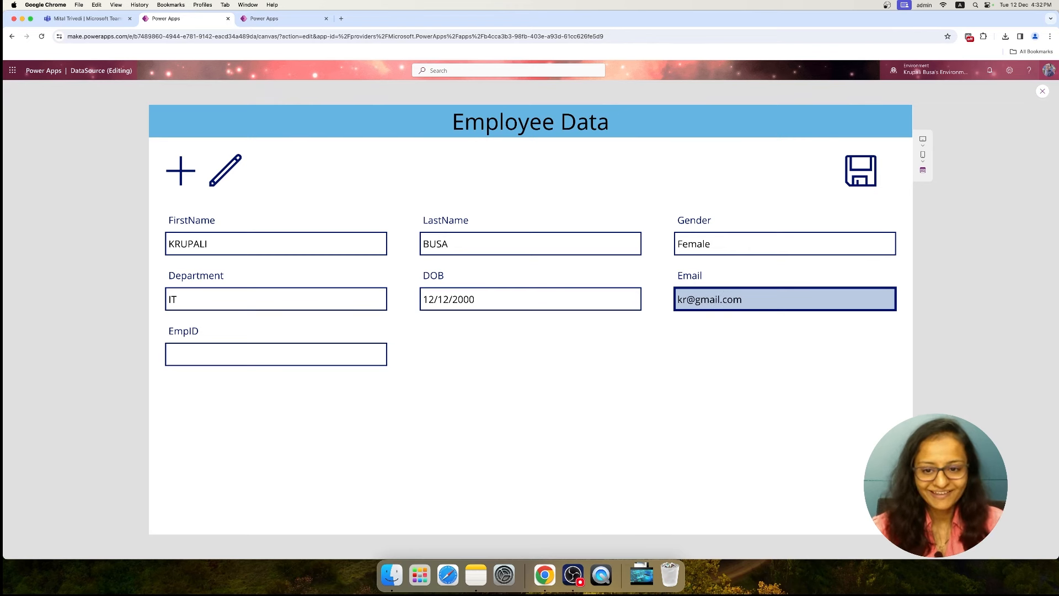
{"action": "left_click", "coordinate": [230, 353]}
{"action": "type", "text": "54564"}
{"action": "left_click", "coordinate": [869, 169]}
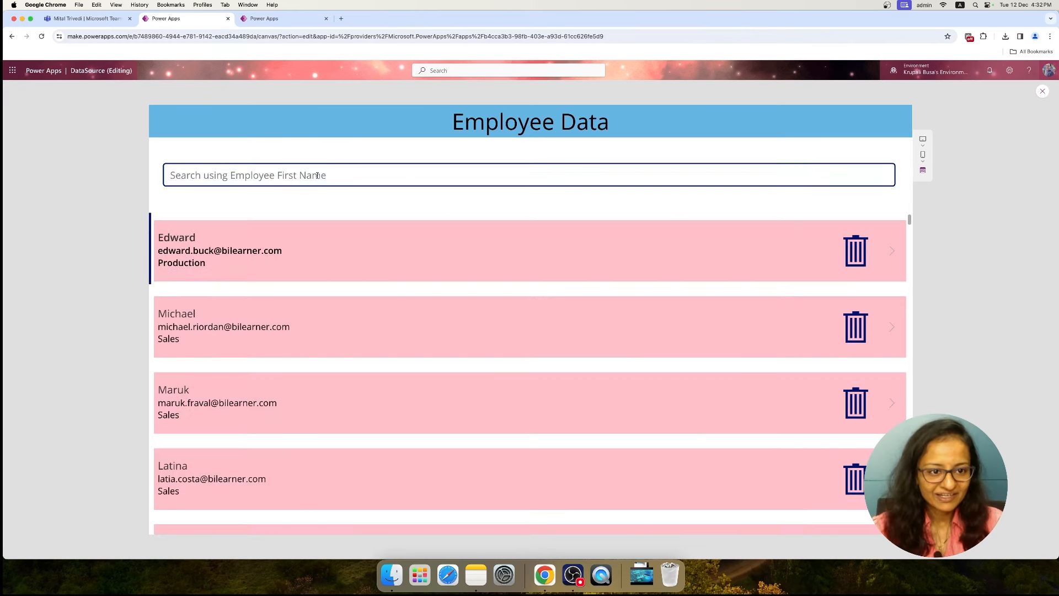
Search the employee gallery for the newly added employee by partial first name, and exit the preview
{"action": "left_click", "coordinate": [318, 176]}
{"action": "type", "text": "krup"}
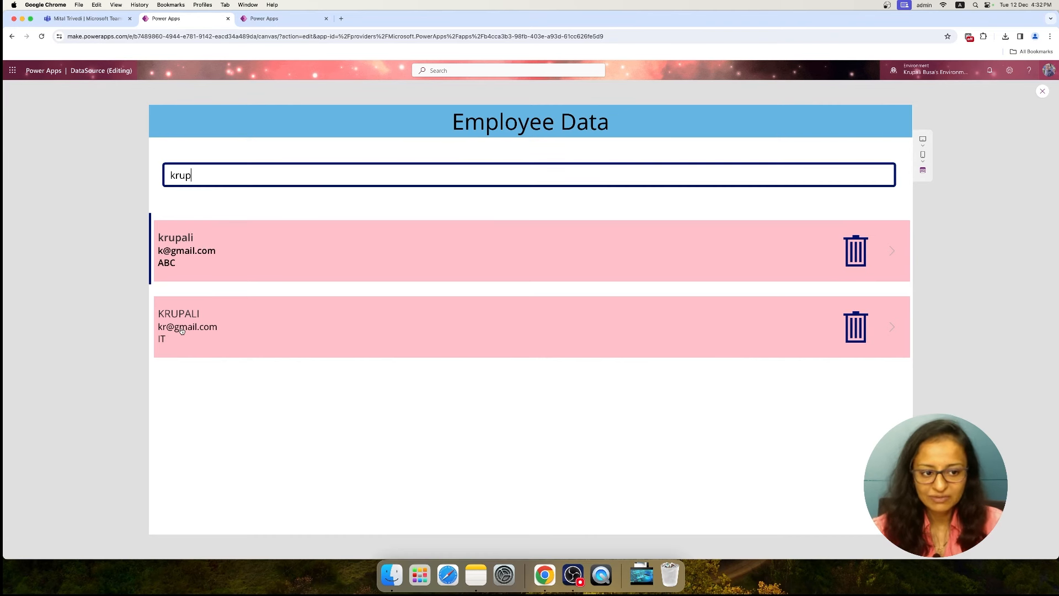
{"action": "left_click", "coordinate": [1041, 92]}
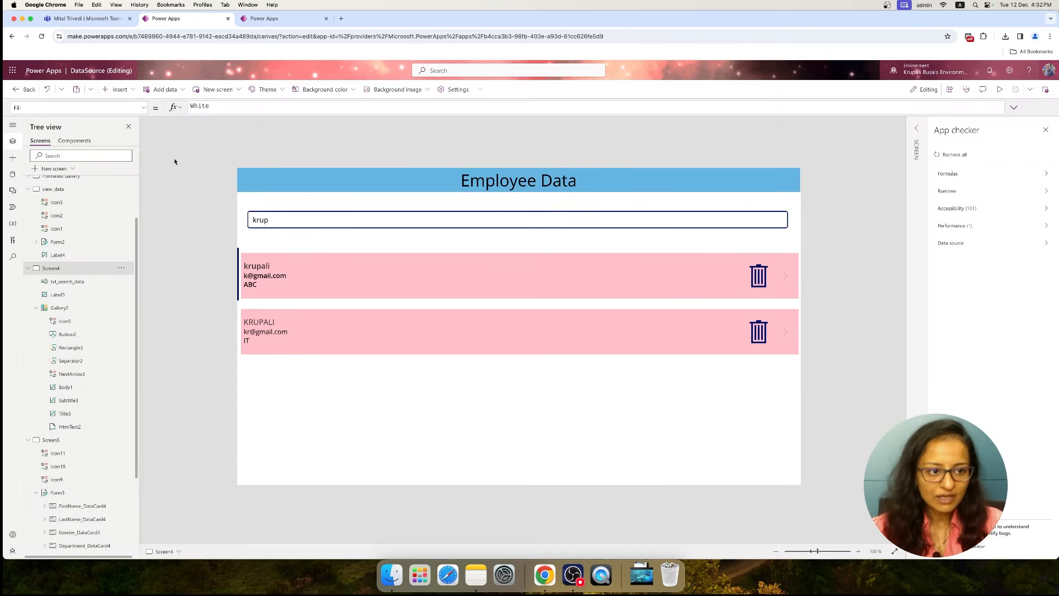
On the Formated Gallery screen, move the gallery's trash icon off the employee photo to just before the next arrow
{"action": "left_click", "coordinate": [52, 439]}
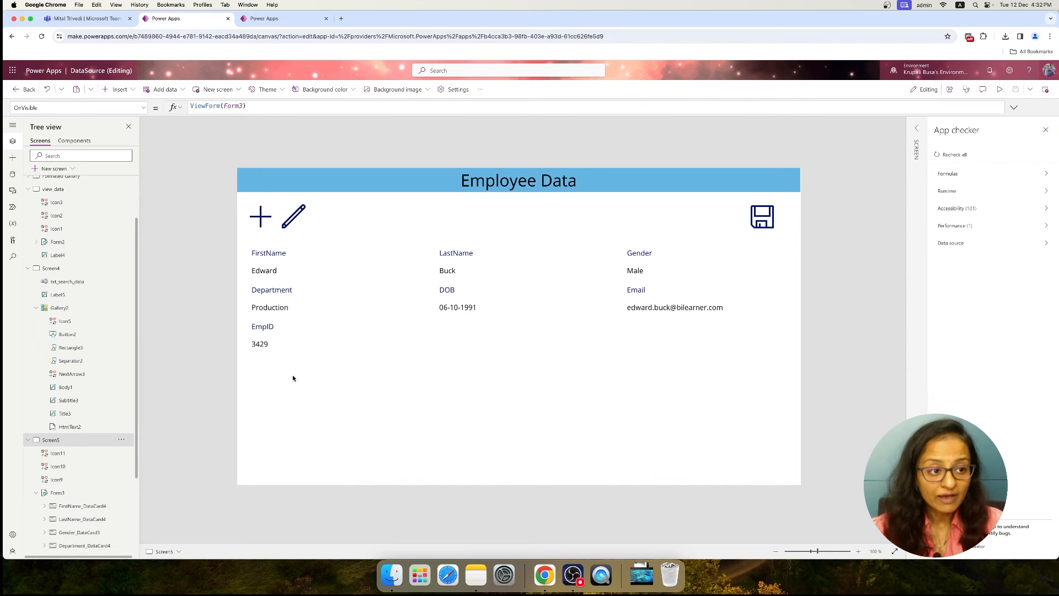
{"action": "scroll", "coordinate": [59, 243], "scroll_direction": "up", "scroll_amount": 3}
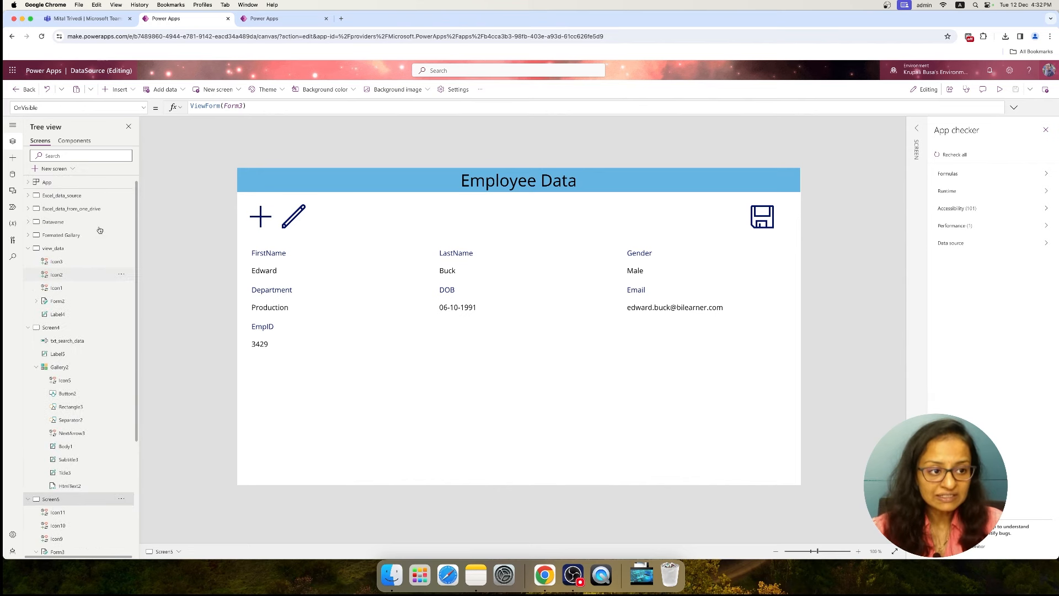
{"action": "left_click", "coordinate": [59, 235]}
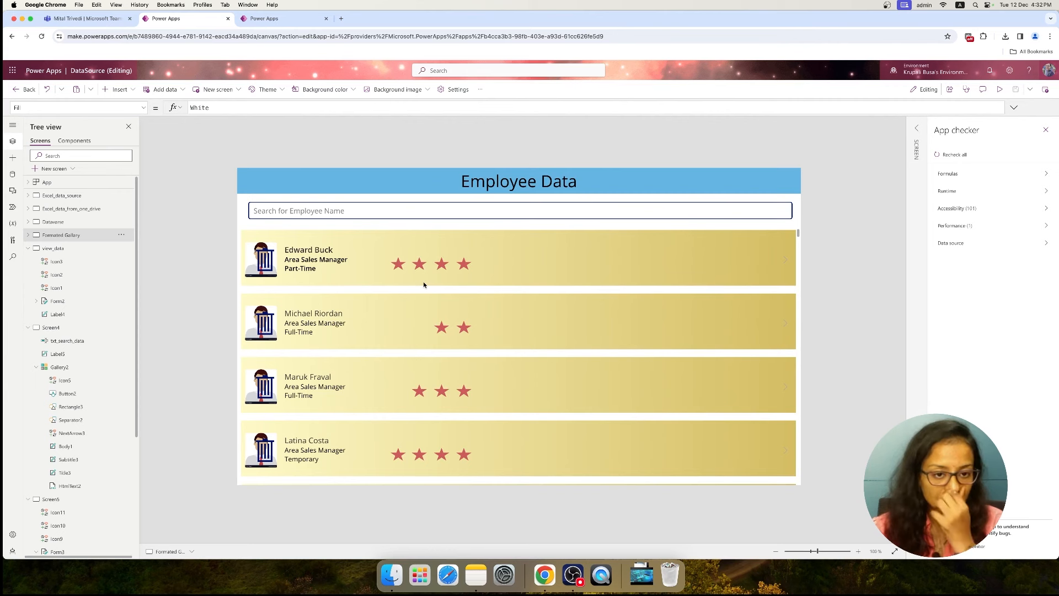
{"action": "left_click", "coordinate": [266, 261]}
{"action": "left_click_drag", "start_coordinate": [266, 264], "coordinate": [730, 263]}
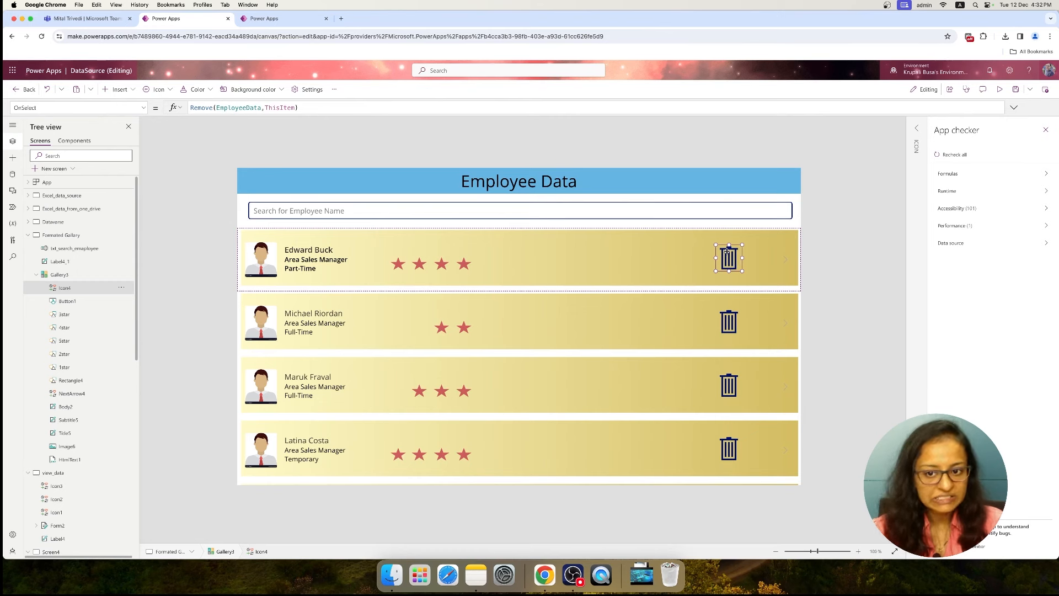
On Screen4, replace the OnSelect formula of the gallery's trash icon with the start of a Remove function call
{"action": "left_click", "coordinate": [63, 479]}
{"action": "scroll", "coordinate": [69, 466], "scroll_direction": "down", "scroll_amount": 5}
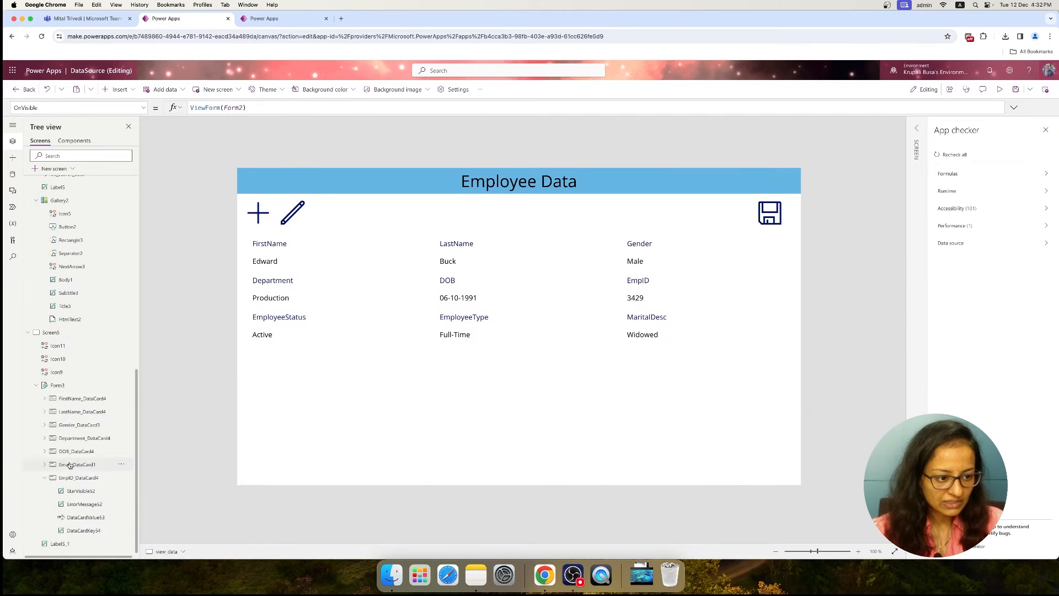
{"action": "left_click", "coordinate": [58, 335]}
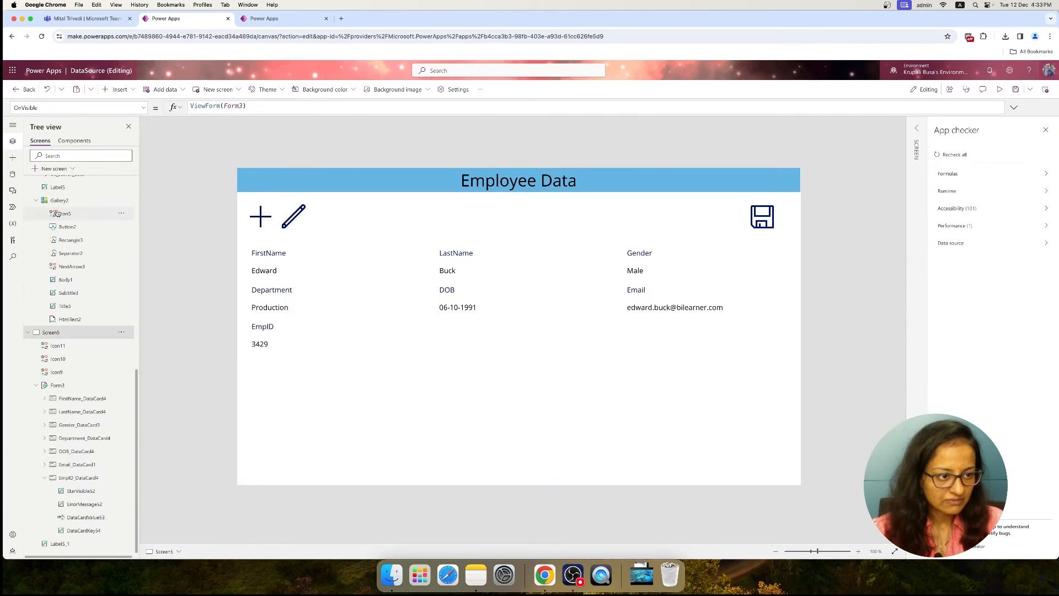
{"action": "scroll", "coordinate": [53, 220], "scroll_direction": "up", "scroll_amount": 1}
{"action": "left_click", "coordinate": [50, 180]}
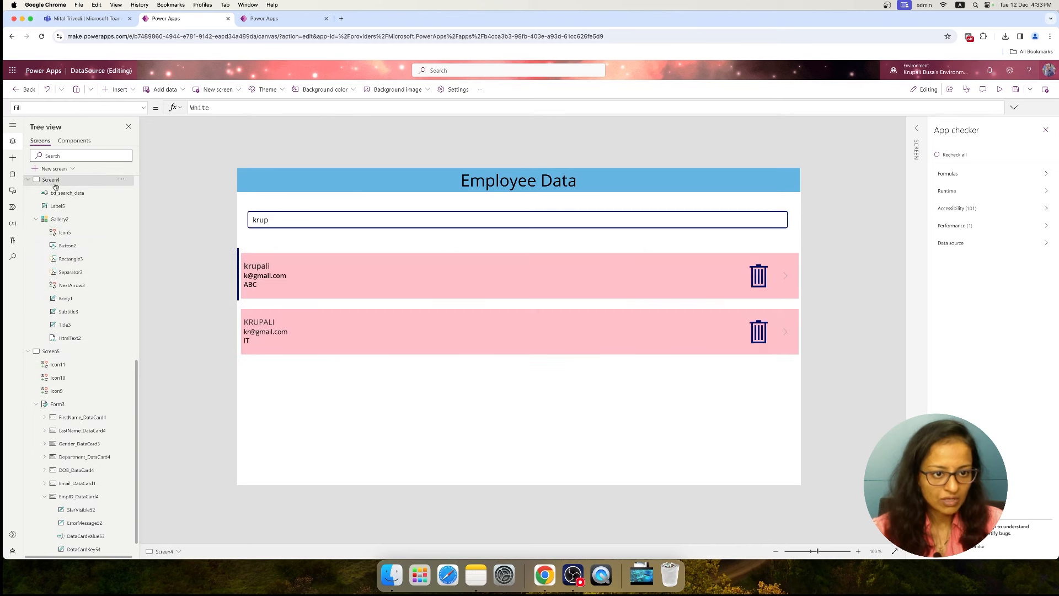
{"action": "left_click", "coordinate": [760, 278]}
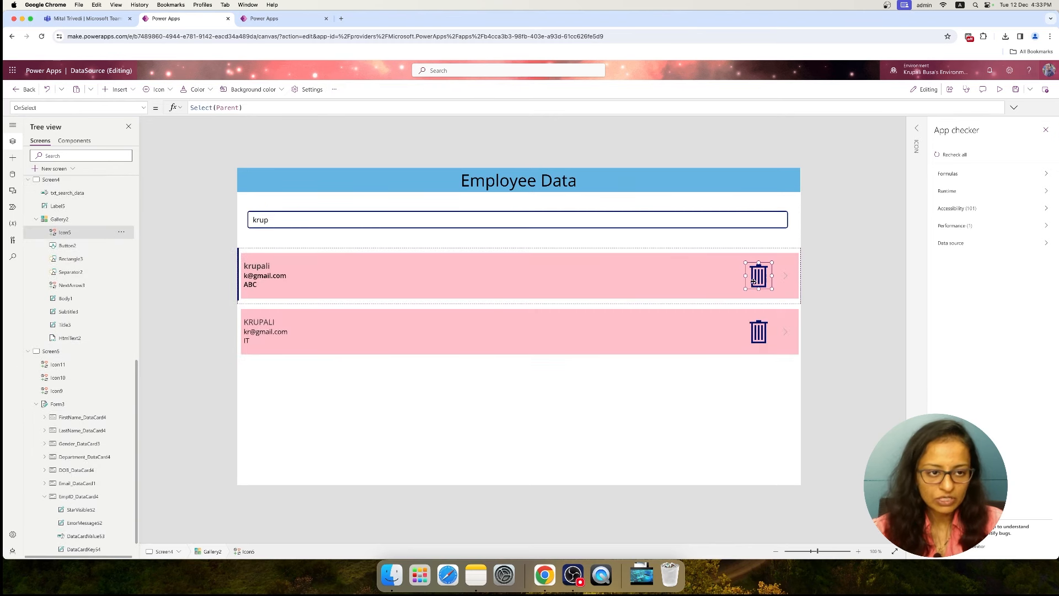
{"action": "left_click", "coordinate": [239, 108]}
{"action": "key", "text": "ctrl+a"}
{"action": "type", "text": "remove"}
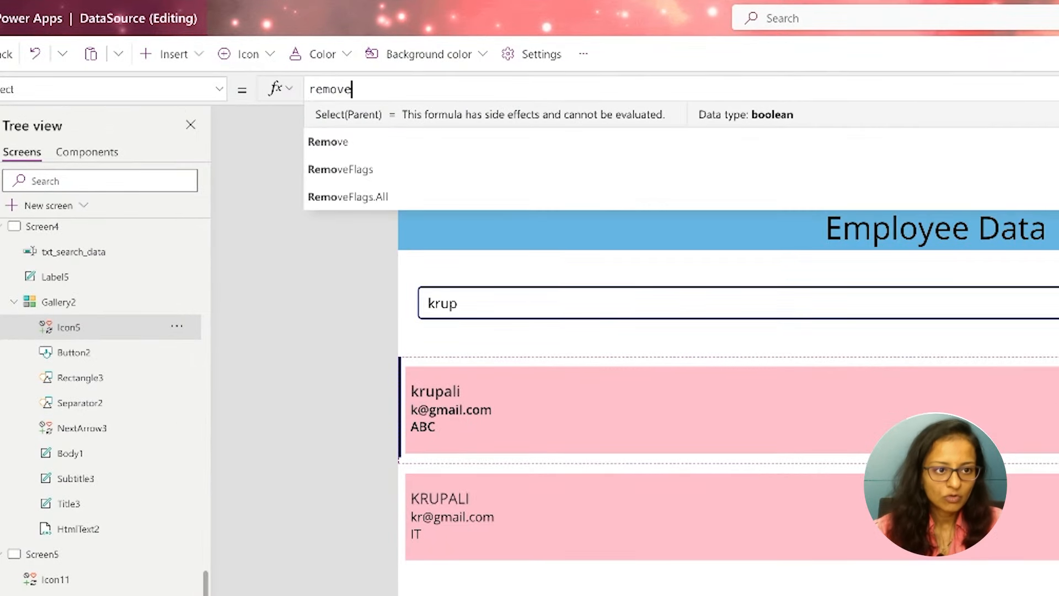
{"action": "left_click", "coordinate": [363, 114]}
{"action": "type", "text": "thisite"}
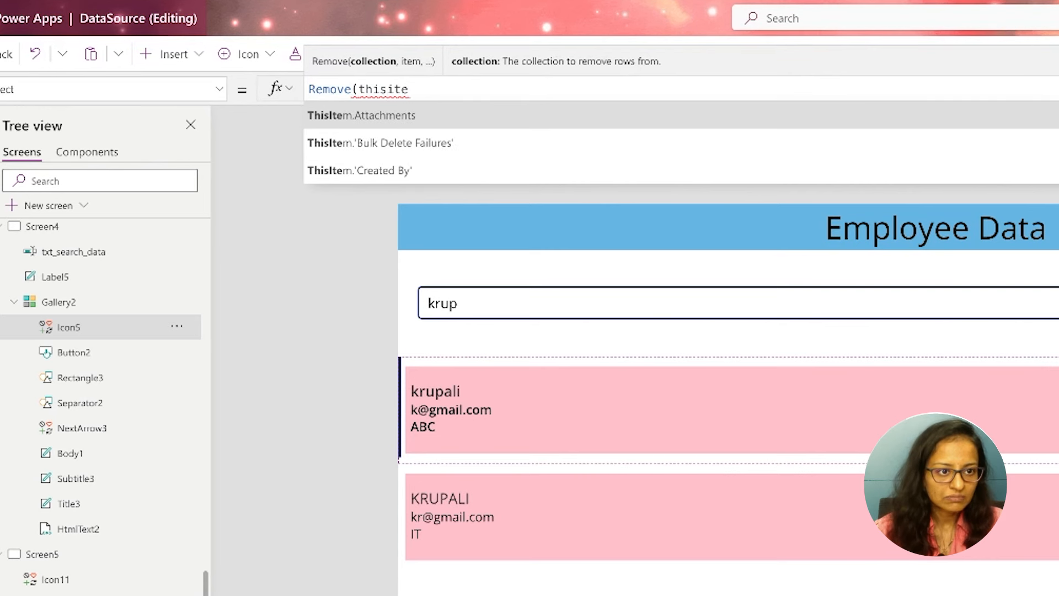
{"action": "key", "text": "Tab"}
{"action": "key", "text": "BackSpace"}
{"action": "key", "text": "BackSpace"}
{"action": "key", "text": "BackSpace"}
{"action": "key", "text": "BackSpace"}
{"action": "key", "text": "BackSpace"}
{"action": "key", "text": "BackSpace"}
{"action": "key", "text": "BackSpace"}
{"action": "key", "text": "BackSpace"}
{"action": "key", "text": "BackSpace"}
{"action": "key", "text": "BackSpace"}
{"action": "key", "text": "BackSpace"}
{"action": "type", "text": "sel"}
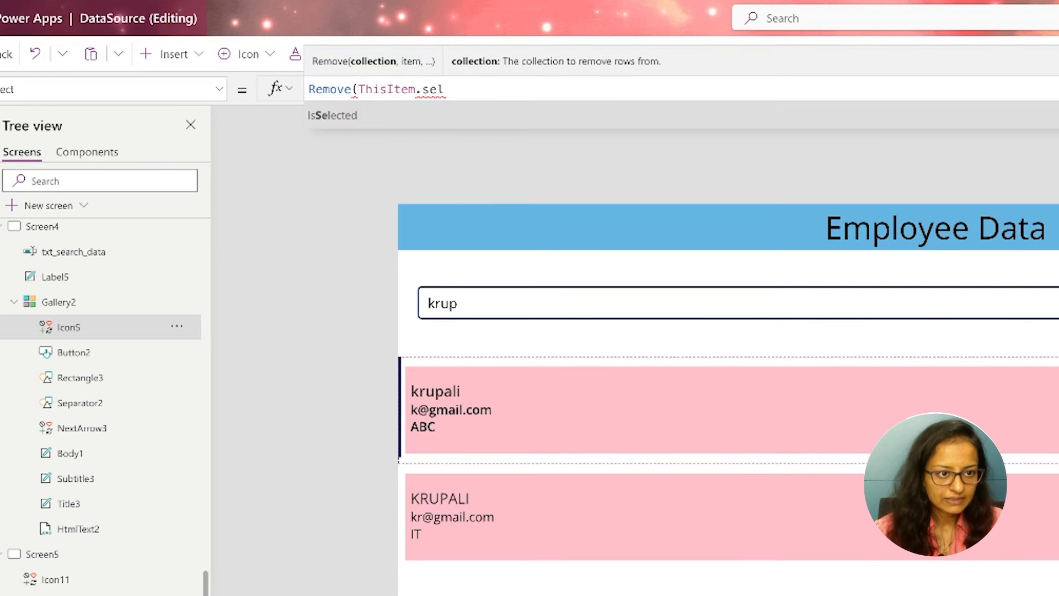
{"action": "key", "text": "BackSpace"}
{"action": "key", "text": "BackSpace"}
{"action": "key", "text": "BackSpace"}
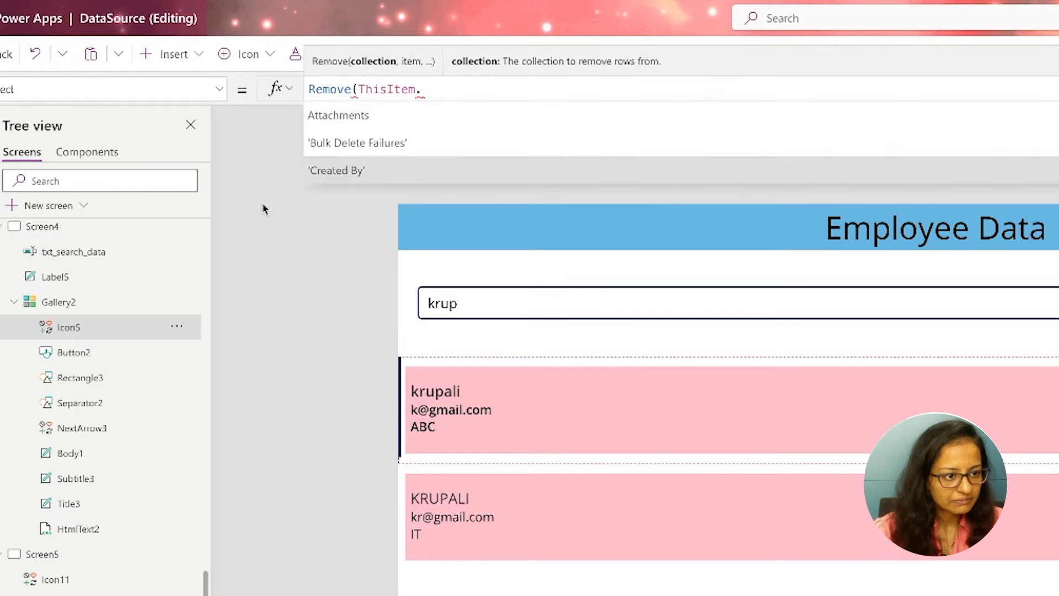
Check the OnSelect formula of the trash icon in Gallery3 on the Formated Gallery screen
{"action": "scroll", "coordinate": [64, 304], "scroll_direction": "up", "scroll_amount": 5}
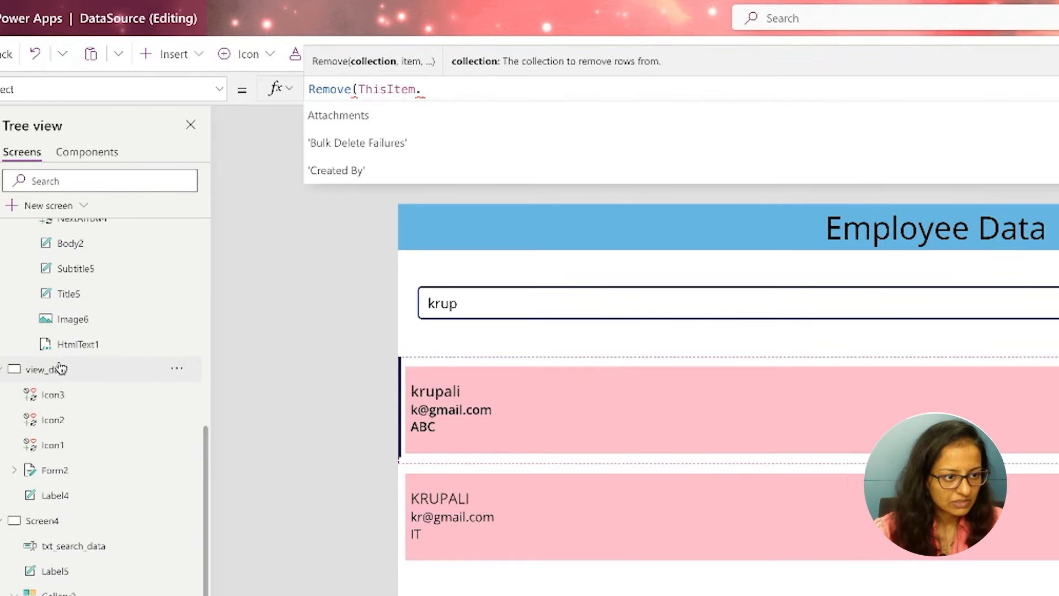
{"action": "scroll", "coordinate": [60, 366], "scroll_direction": "up", "scroll_amount": 5}
{"action": "left_click", "coordinate": [63, 287]}
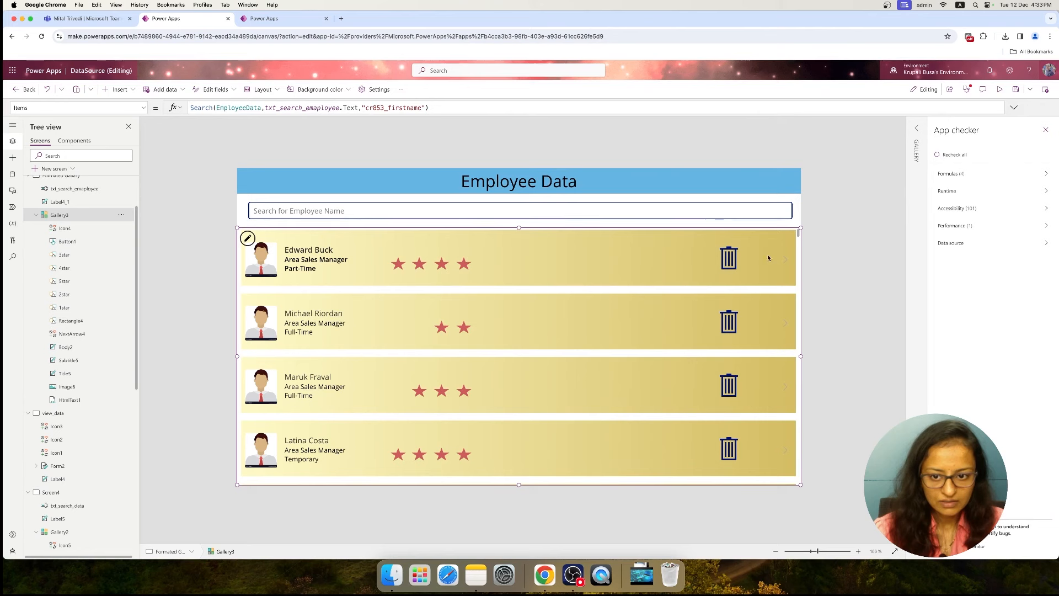
{"action": "left_click", "coordinate": [732, 260]}
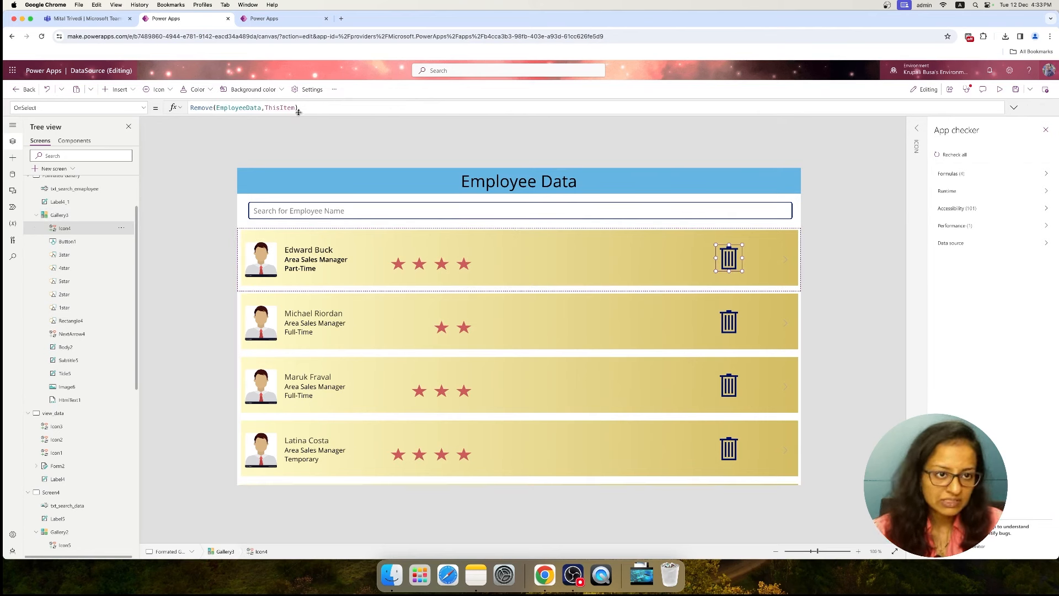
On Screen4, complete the OnSelect formula of the gallery's trash icon as Remove(EmployeeData,ThisItem)
{"action": "scroll", "coordinate": [60, 415], "scroll_direction": "down", "scroll_amount": 5}
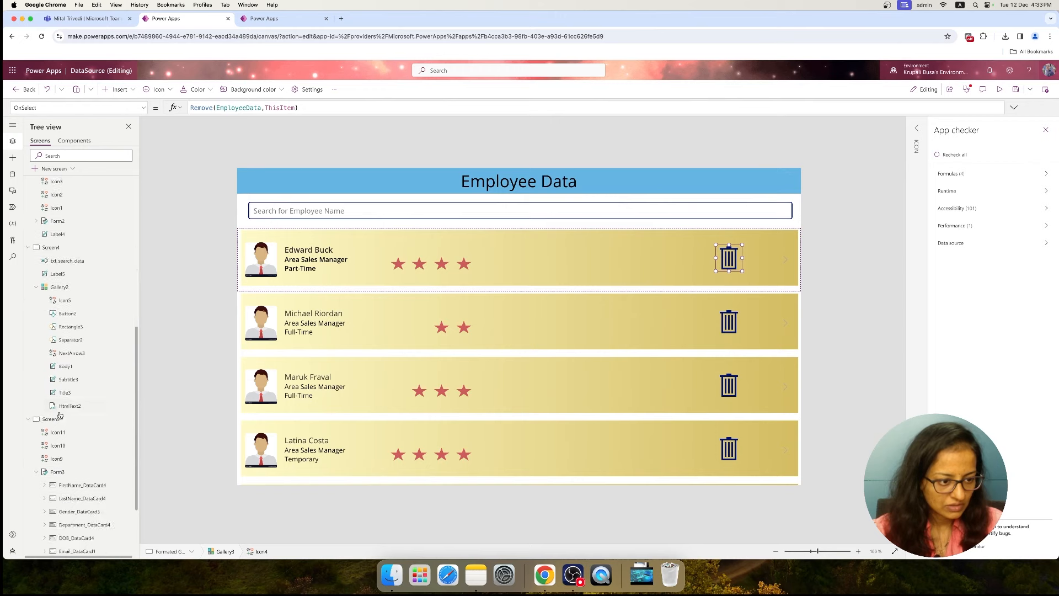
{"action": "left_click", "coordinate": [58, 249]}
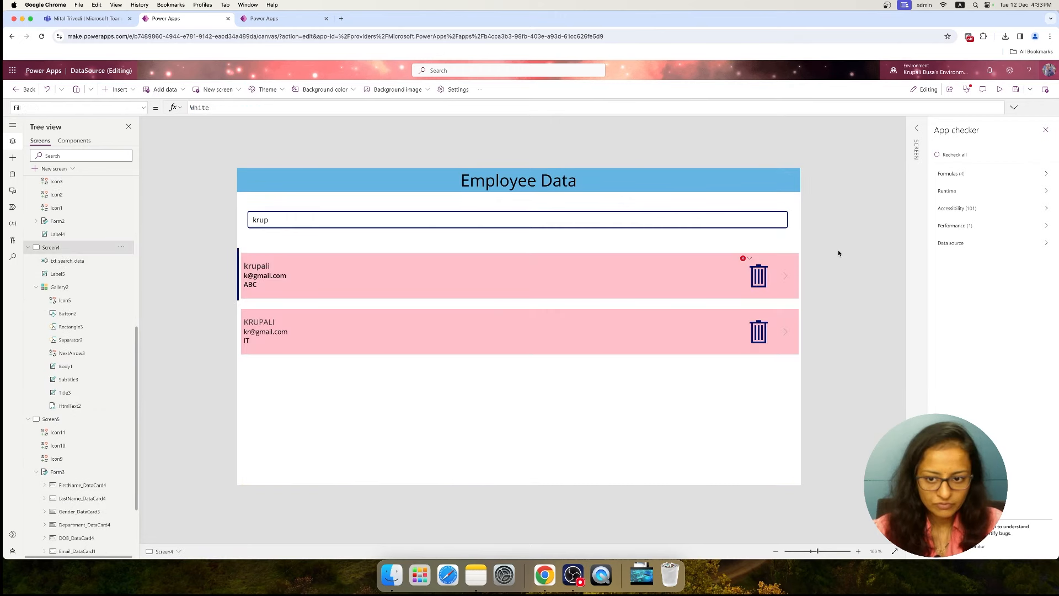
{"action": "left_click", "coordinate": [758, 275]}
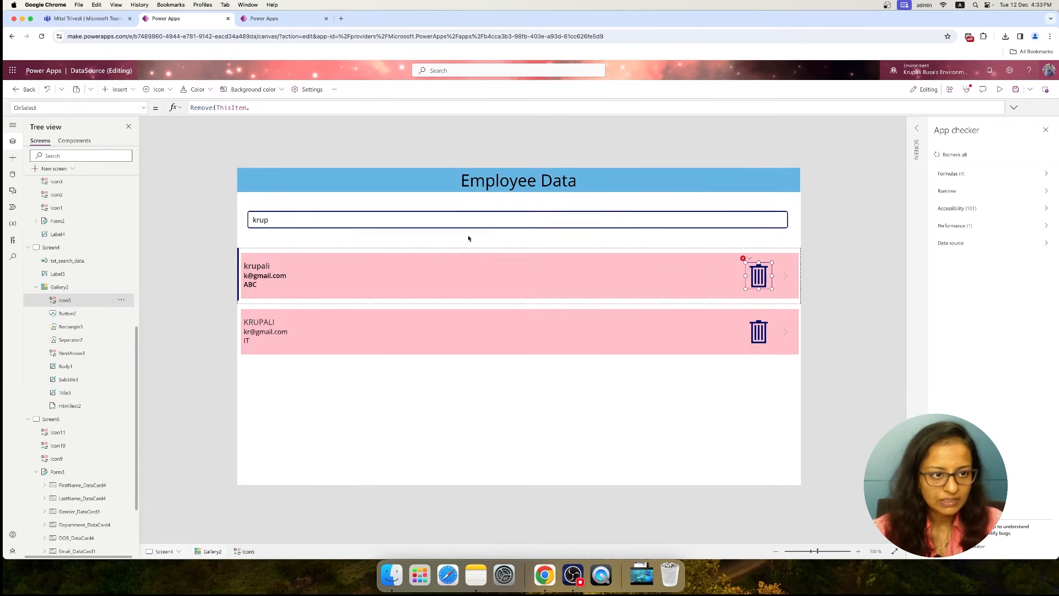
{"action": "double_click", "coordinate": [232, 107]}
{"action": "type", "text": "Emp"}
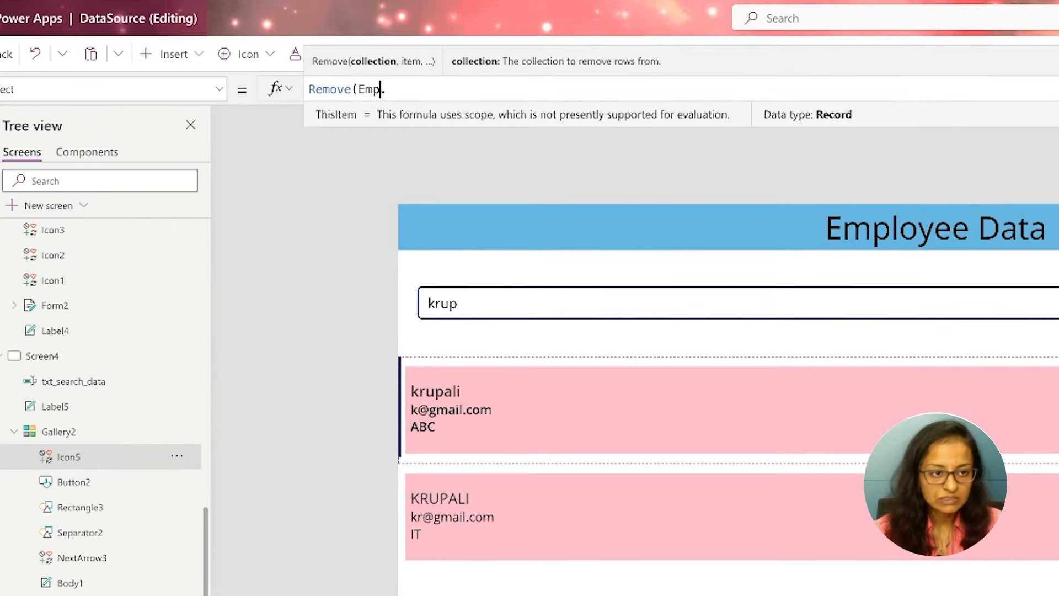
{"action": "key", "text": "Tab"}
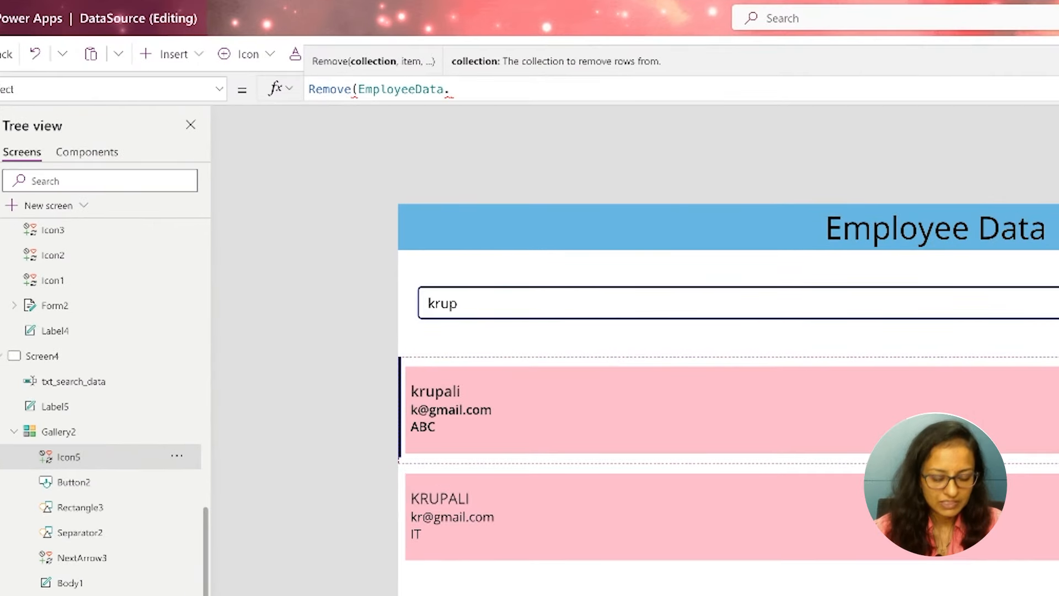
{"action": "key", "text": "BackSpace"}
{"action": "type", "text": ",ths"}
{"action": "key", "text": "BackSpace"}
{"action": "key", "text": "BackSpace"}
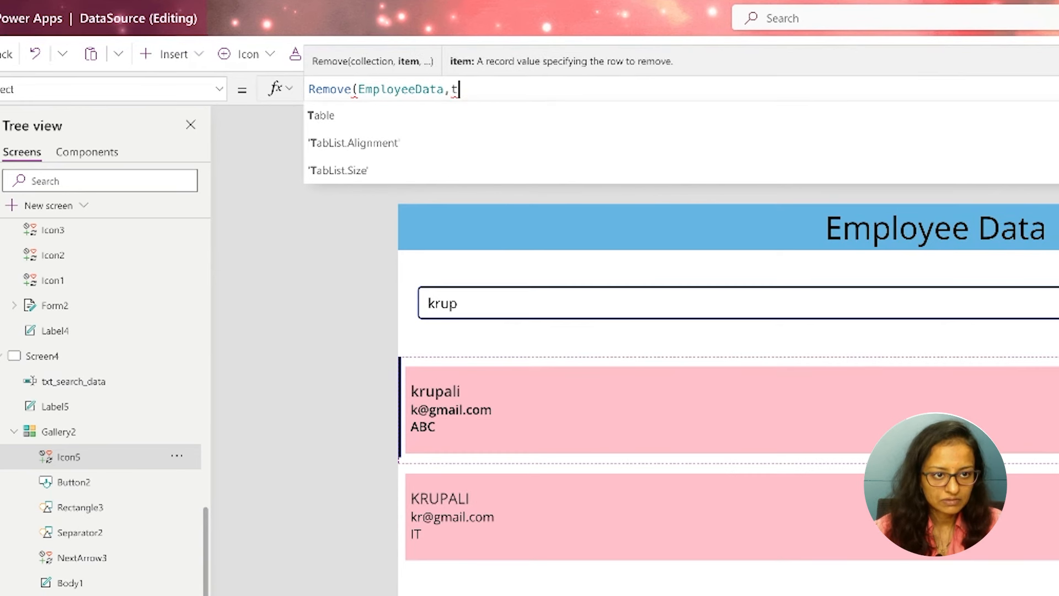
{"action": "type", "text": "his"}
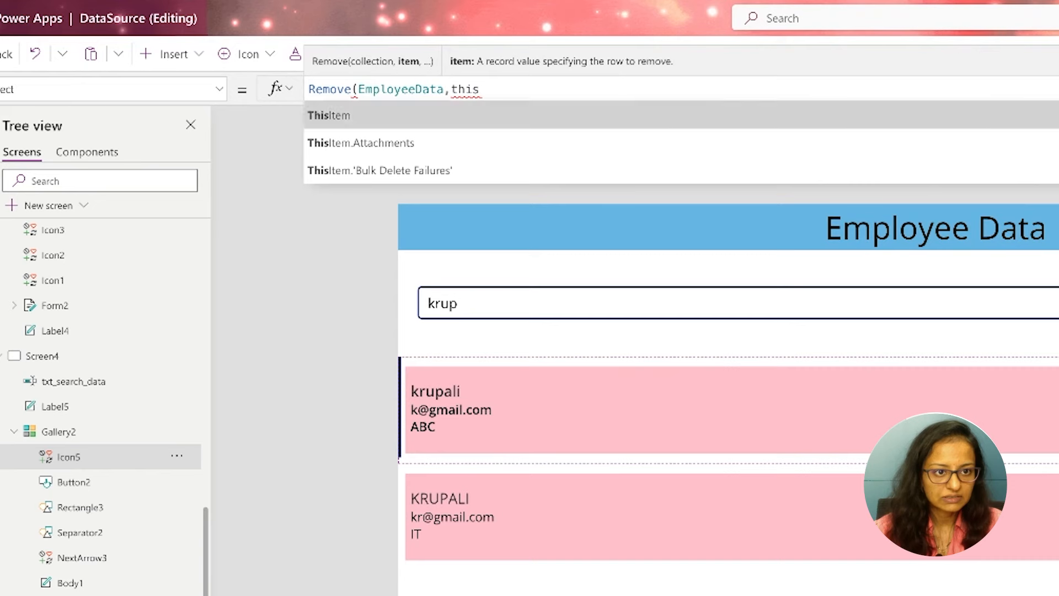
{"action": "key", "text": "Tab"}
{"action": "type", "text": ")"}
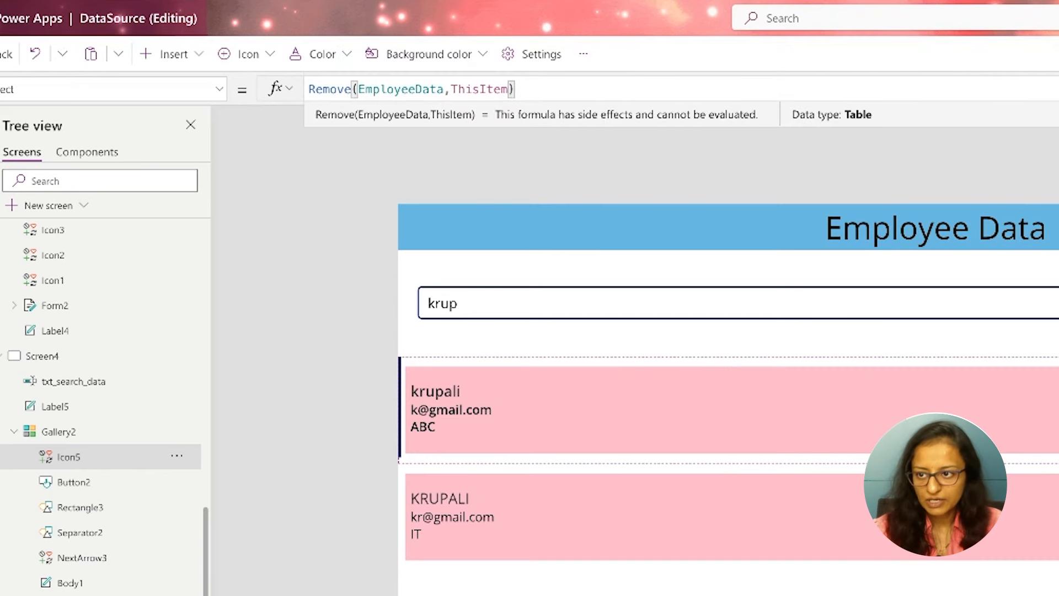
{"action": "key", "text": "Escape"}
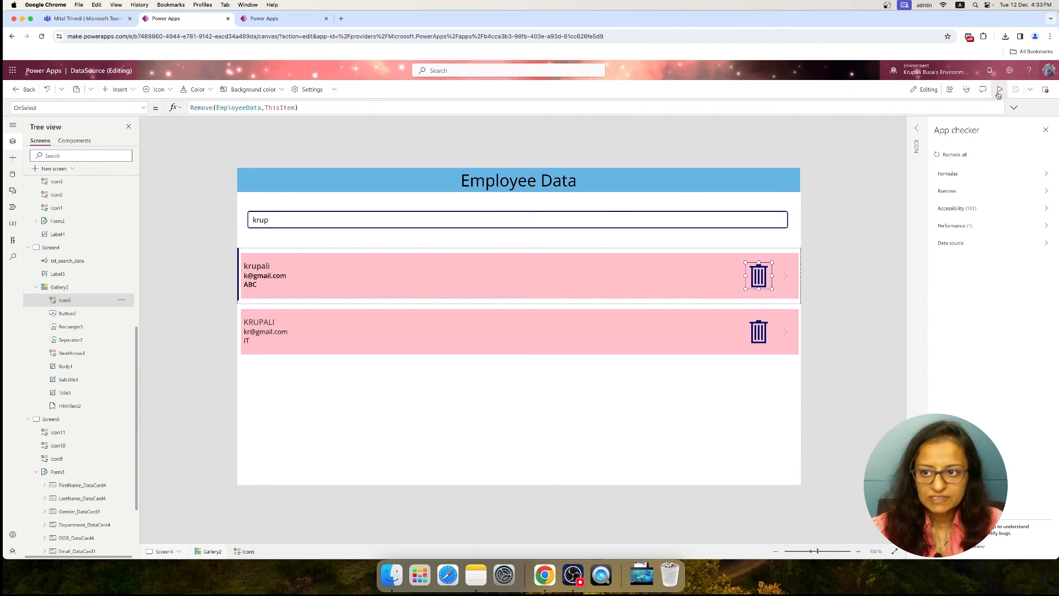
Preview the app and delete both employee rows in the filtered gallery with their trash icons
{"action": "left_click", "coordinate": [1000, 88]}
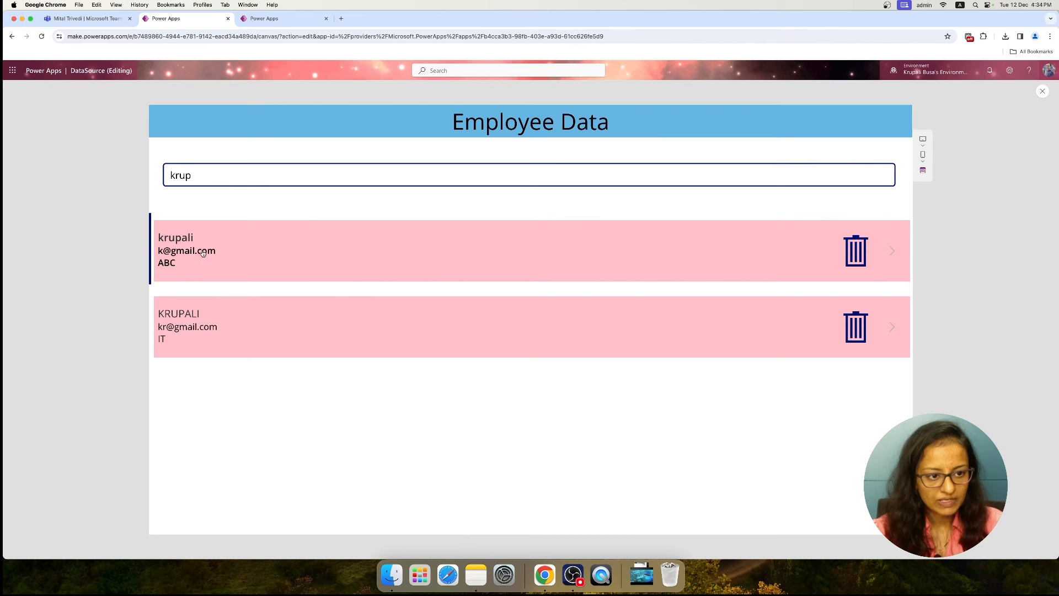
{"action": "left_click", "coordinate": [853, 259]}
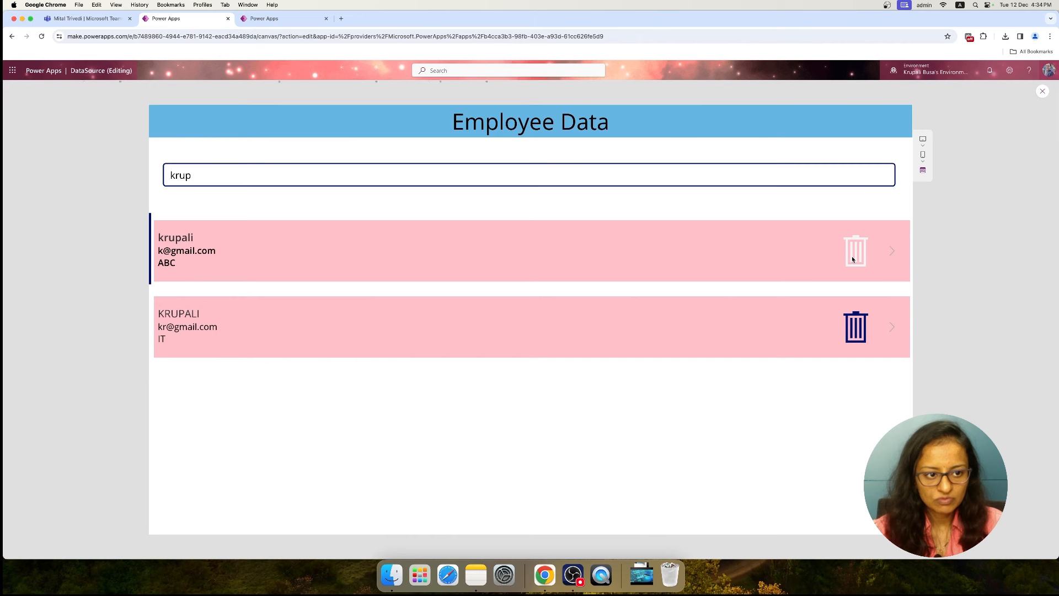
{"action": "left_click", "coordinate": [239, 179]}
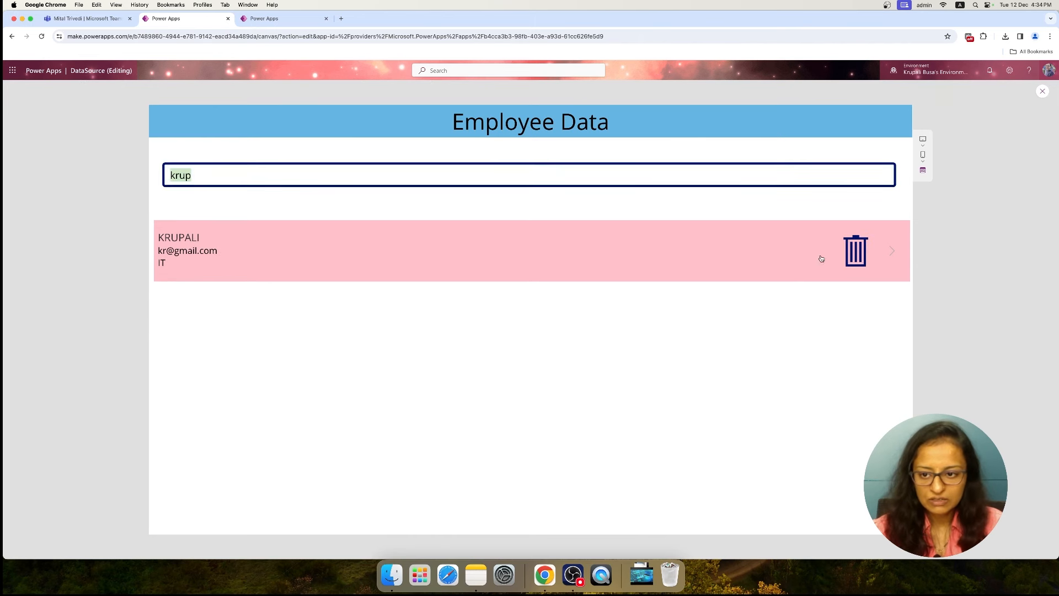
{"action": "left_click", "coordinate": [858, 254]}
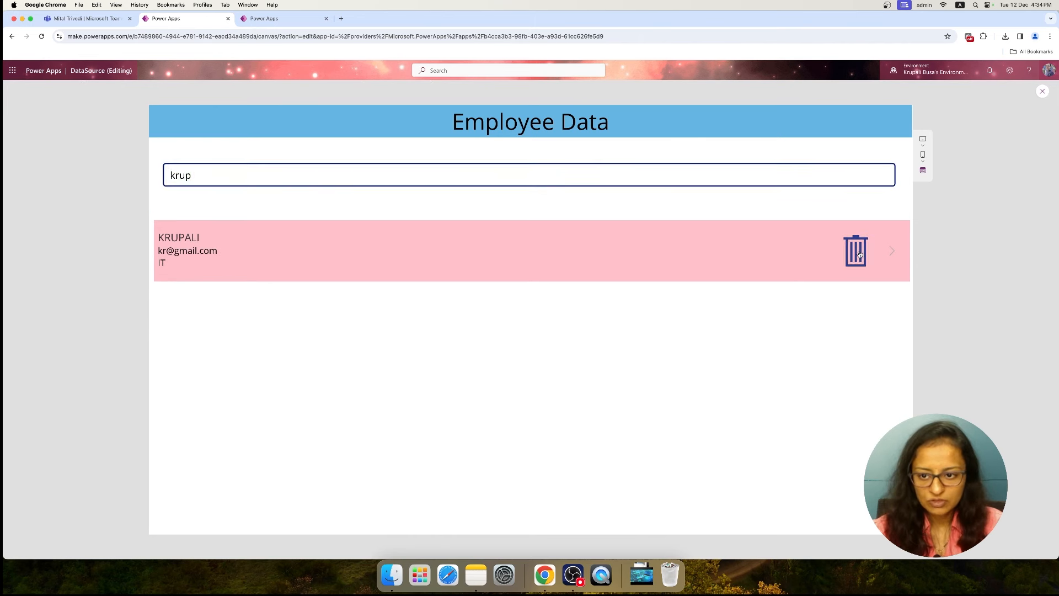
Retry the partial first name search, and clear the search box to list all employees
{"action": "left_click", "coordinate": [210, 185]}
{"action": "key", "text": "BackSpace"}
{"action": "key", "text": "BackSpace"}
{"action": "key", "text": "BackSpace"}
{"action": "key", "text": "BackSpace"}
{"action": "type", "text": "k"}
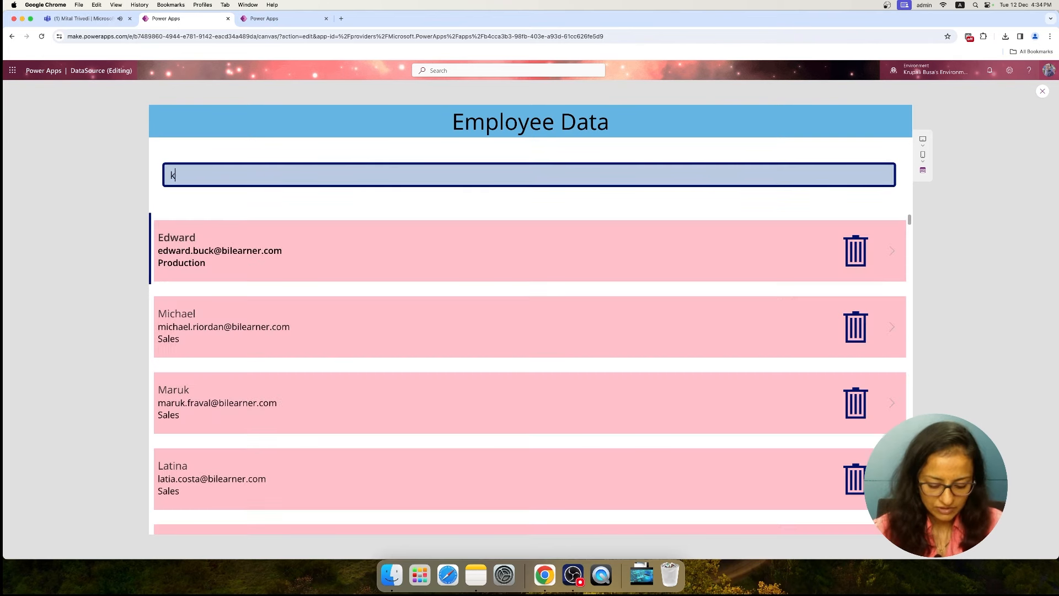
{"action": "type", "text": "ru"}
{"action": "key", "text": "BackSpace"}
{"action": "key", "text": "BackSpace"}
{"action": "key", "text": "BackSpace"}
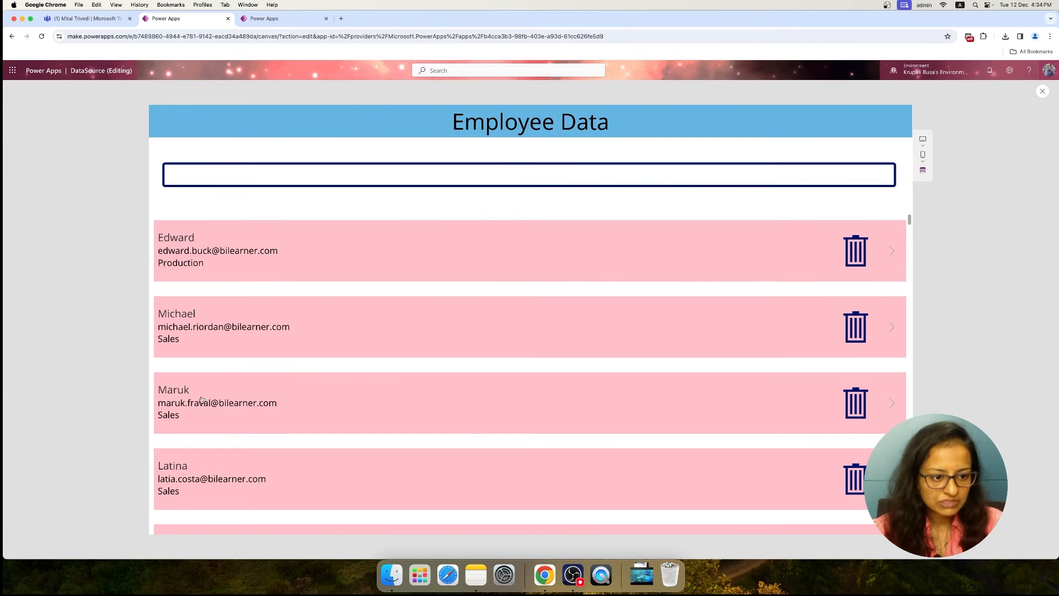
Delete one more Sales employee's row further down the gallery, and leave the preview for Screen5
{"action": "scroll", "coordinate": [231, 449], "scroll_direction": "down", "scroll_amount": 5}
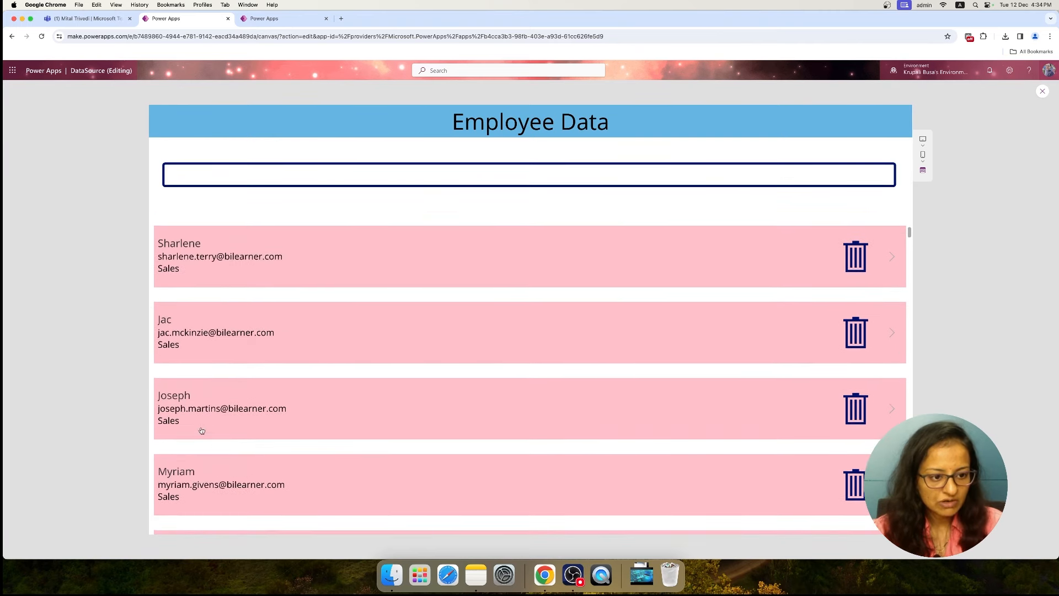
{"action": "left_click", "coordinate": [855, 408]}
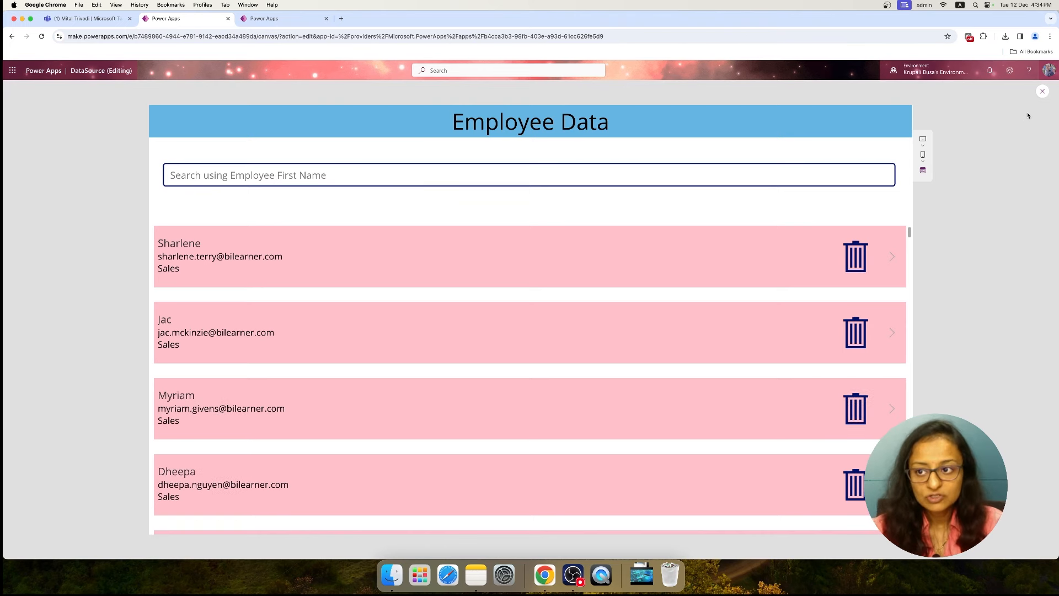
{"action": "left_click", "coordinate": [1042, 91]}
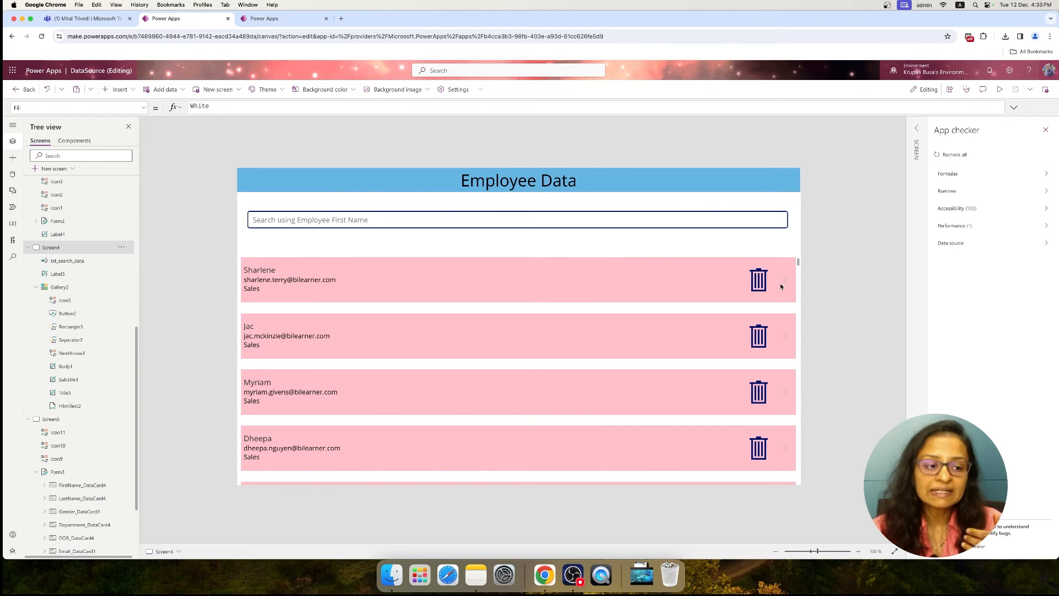
{"action": "left_click", "coordinate": [55, 422]}
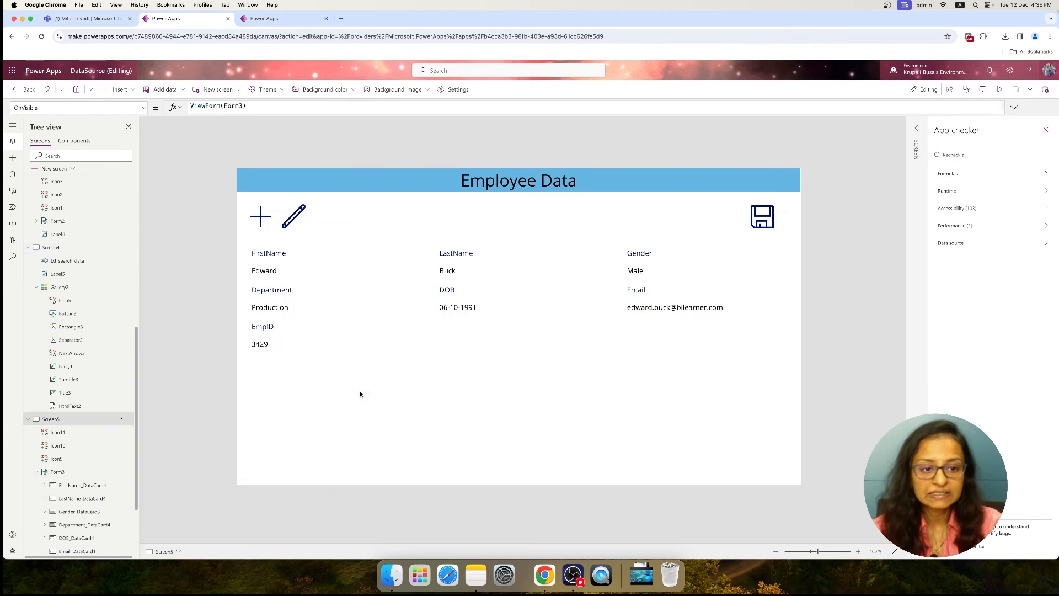